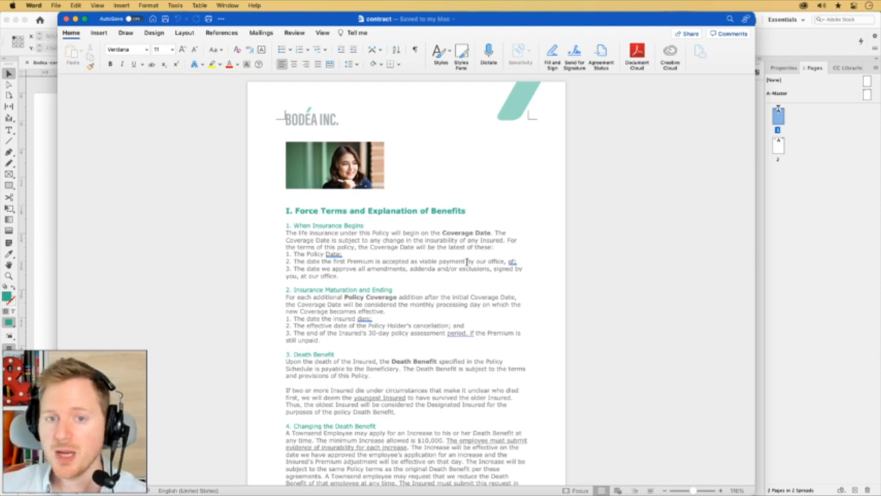
- Examine the contract's headings, bold terms, underlined passages and body text across its pages
{"action": "left_click_drag", "start_coordinate": [287, 233], "coordinate": [314, 226]}
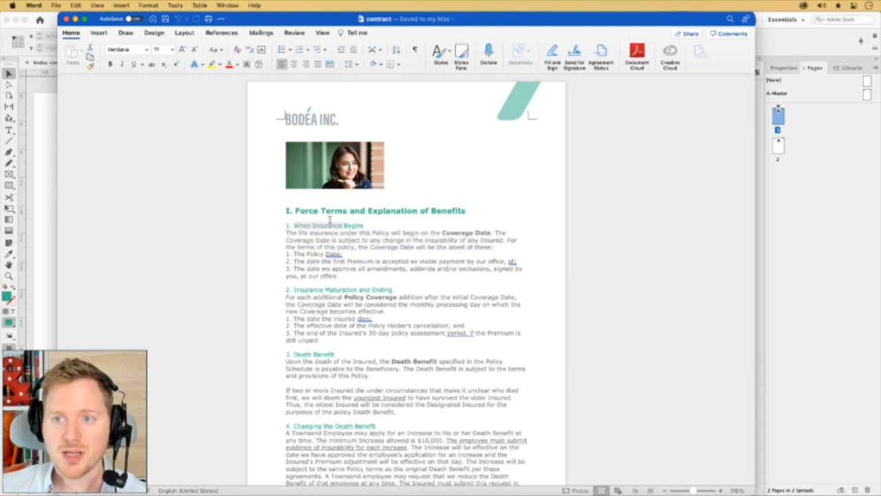
{"action": "left_click_drag", "start_coordinate": [370, 212], "coordinate": [321, 213]}
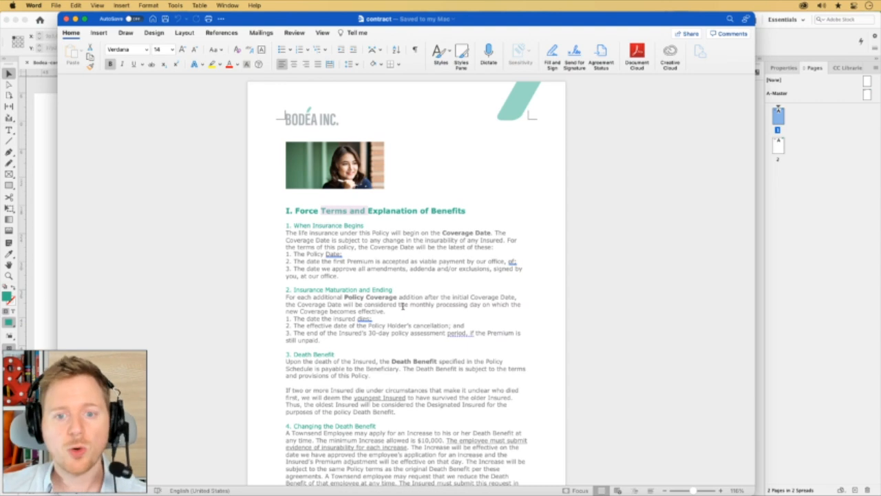
{"action": "left_click_drag", "start_coordinate": [445, 232], "coordinate": [482, 234]}
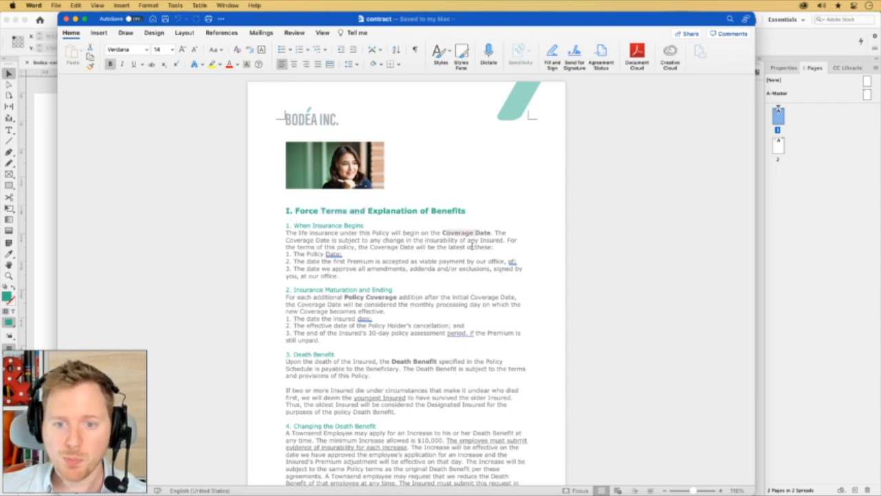
{"action": "scroll", "coordinate": [416, 350], "scroll_direction": "down", "scroll_amount": 2}
{"action": "left_click", "coordinate": [463, 394]}
{"action": "scroll", "coordinate": [435, 356], "scroll_direction": "down", "scroll_amount": 3}
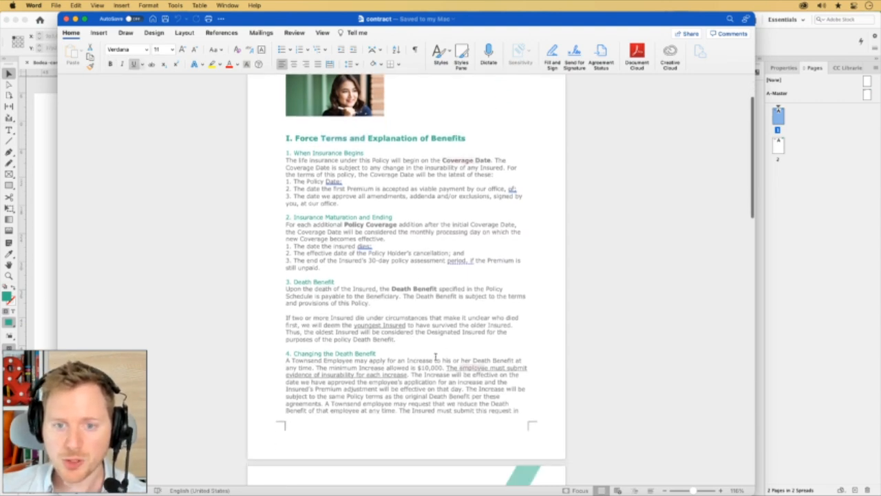
{"action": "scroll", "coordinate": [435, 357], "scroll_direction": "up", "scroll_amount": 5}
{"action": "left_click", "coordinate": [438, 355]}
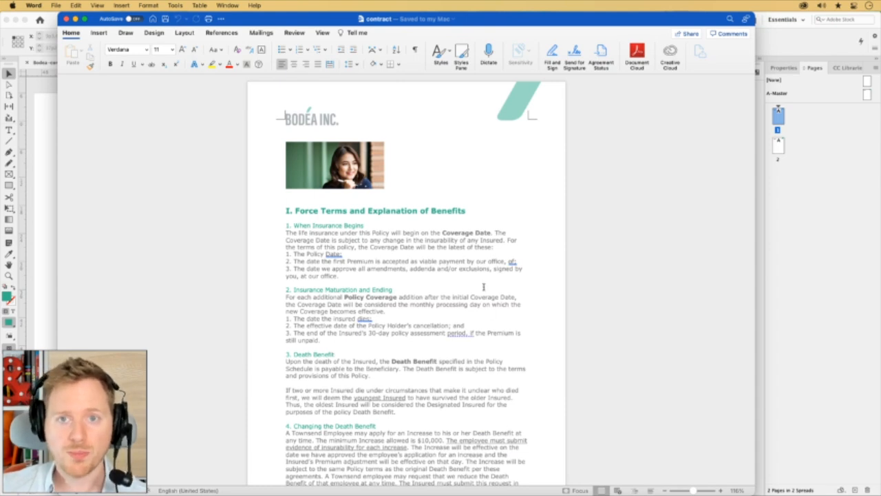
- Show the document's styles and check which ones the body text, chapter heading, numbered subtitle, bold terms and portrait picture use
{"action": "left_click", "coordinate": [459, 57]}
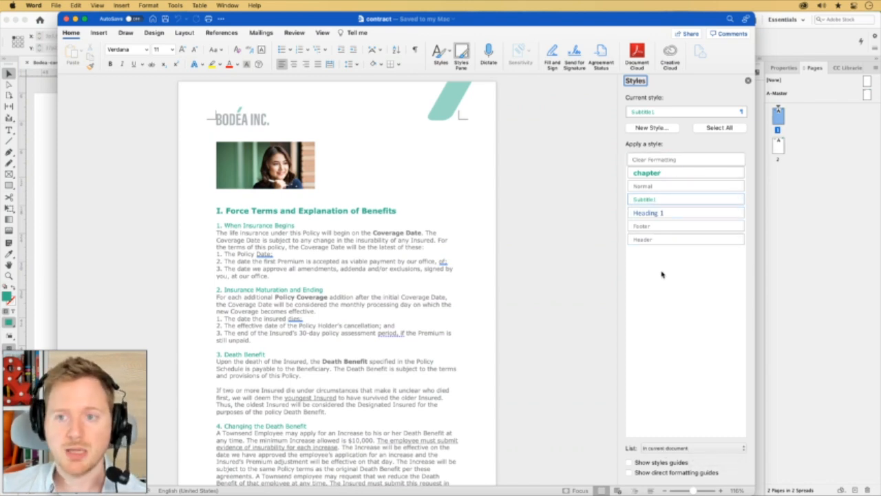
{"action": "left_click_drag", "start_coordinate": [284, 234], "coordinate": [334, 239]}
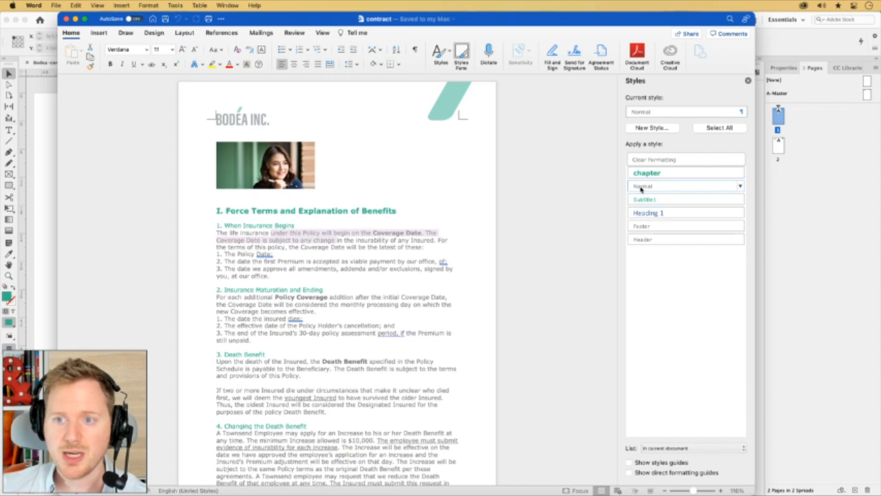
{"action": "double_click", "coordinate": [324, 210]}
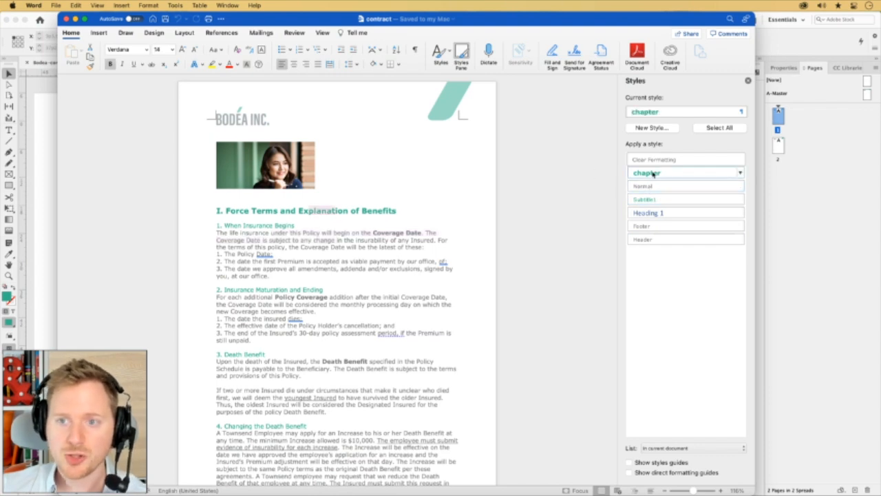
{"action": "left_click", "coordinate": [264, 222]}
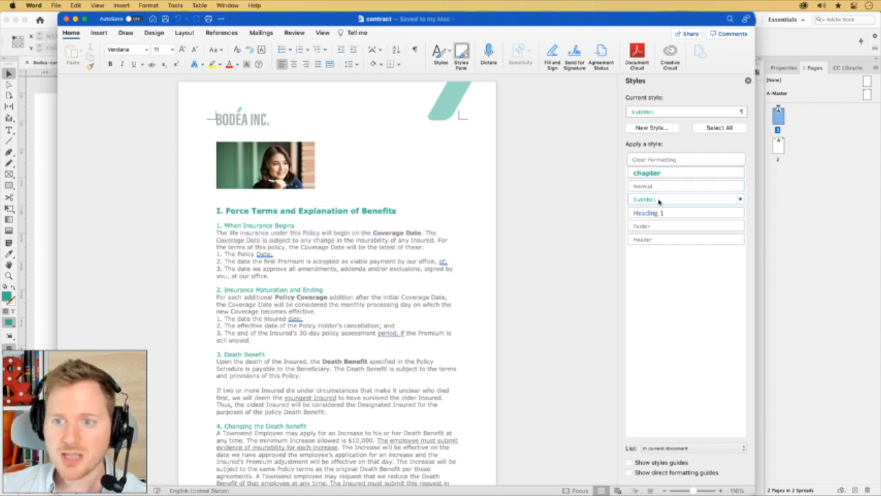
{"action": "left_click", "coordinate": [311, 250]}
{"action": "scroll", "coordinate": [310, 250], "scroll_direction": "down", "scroll_amount": 5}
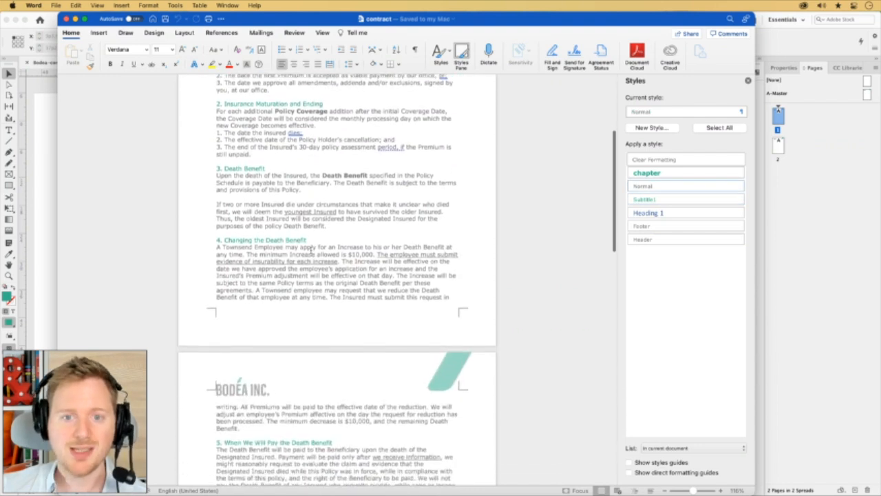
{"action": "scroll", "coordinate": [311, 250], "scroll_direction": "up", "scroll_amount": 6}
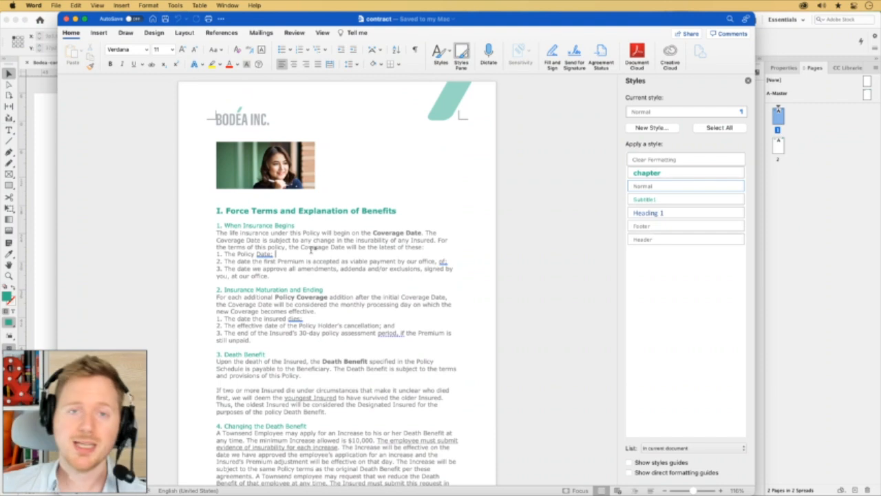
{"action": "left_click_drag", "start_coordinate": [279, 297], "coordinate": [320, 302]}
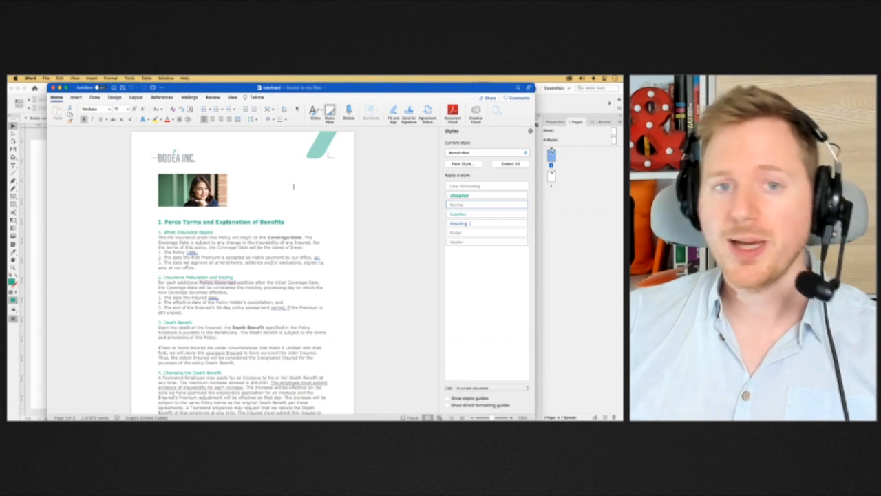
{"action": "left_click", "coordinate": [198, 186]}
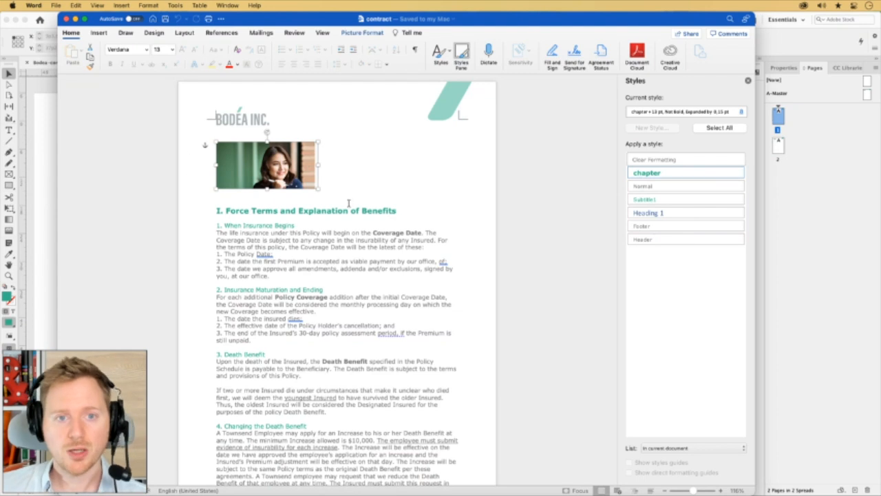
- Switch to Finder, duplicate contract.docx and rename the duplicate as contract copy.zip
{"action": "key", "text": "super+Tab"}
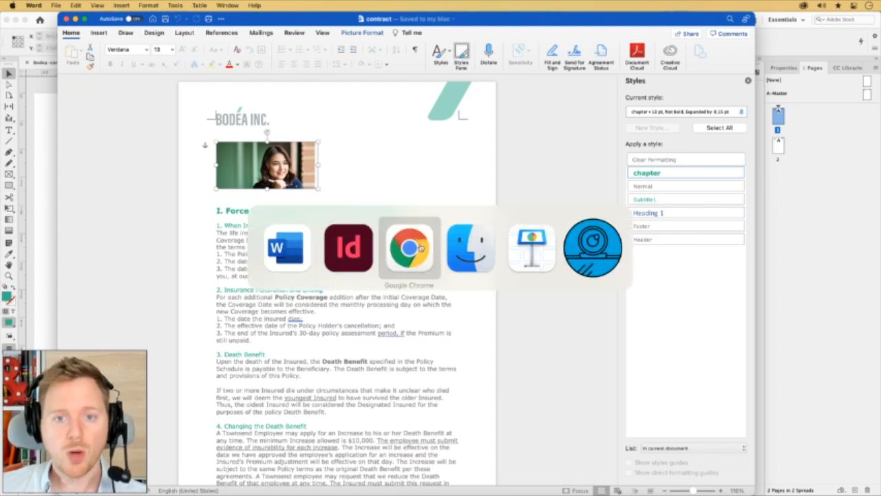
{"action": "left_click", "coordinate": [188, 210]}
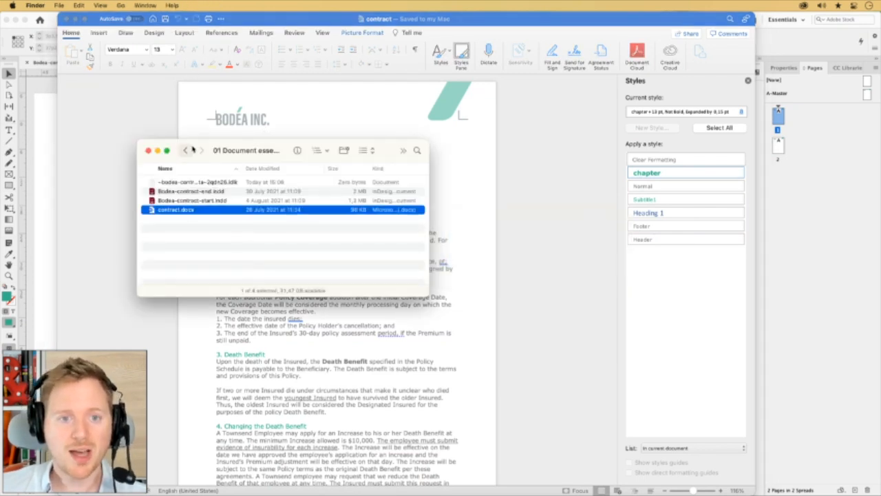
{"action": "left_click_drag", "start_coordinate": [188, 148], "coordinate": [309, 167]}
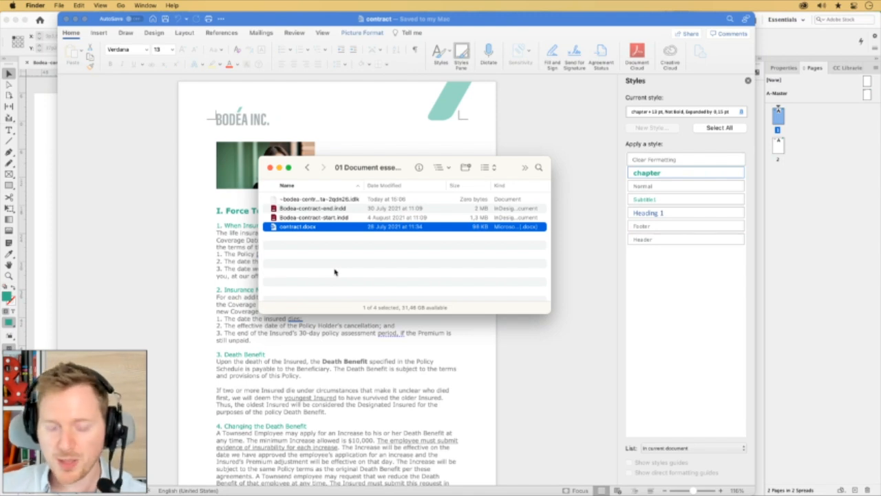
{"action": "key", "text": "super+d"}
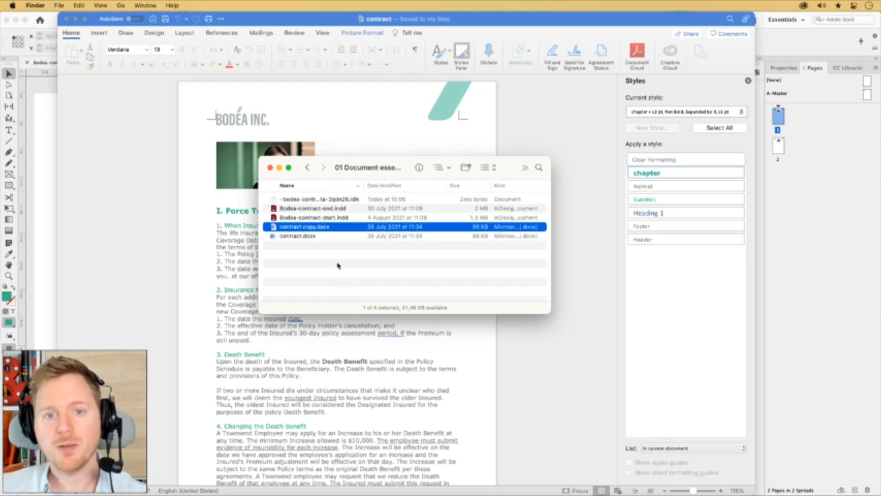
{"action": "key", "text": "Return"}
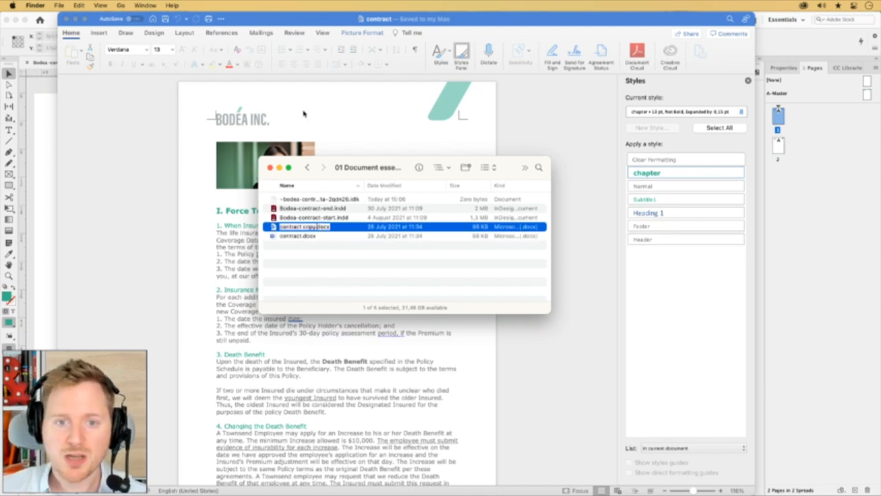
{"action": "type", "text": "zip"}
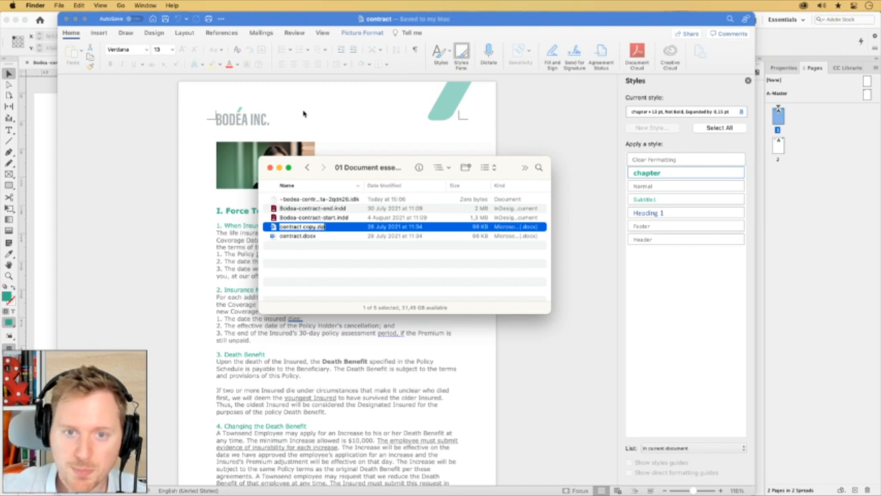
{"action": "key", "text": "Return"}
{"action": "left_click", "coordinate": [474, 206]}
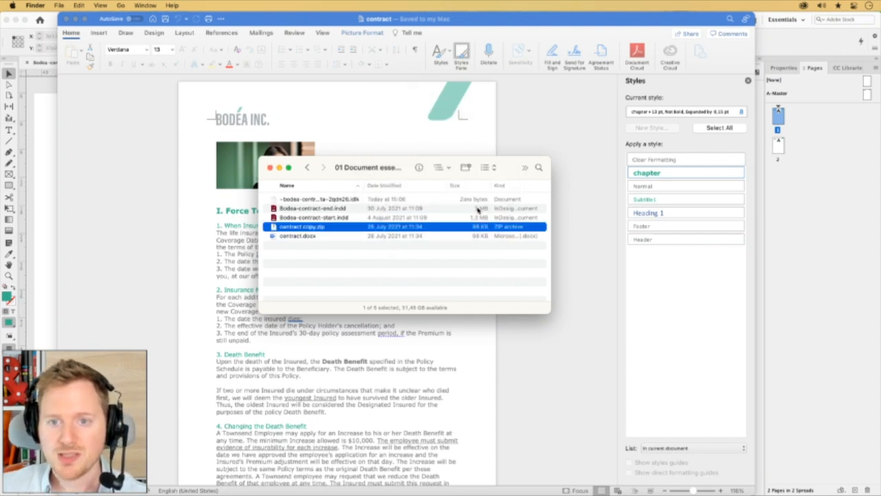
- Extract contract copy.zip with The Unarchiver
{"action": "double_click", "coordinate": [325, 230]}
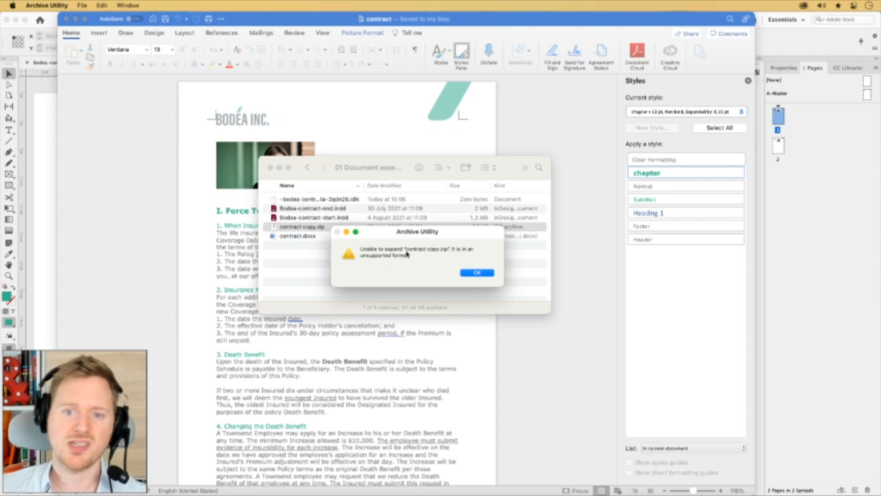
{"action": "left_click", "coordinate": [477, 272]}
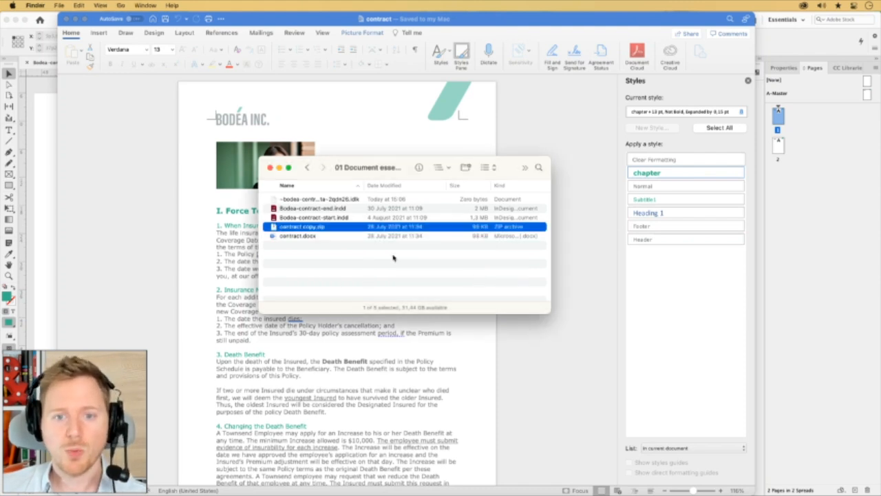
{"action": "right_click", "coordinate": [296, 228]}
{"action": "mouse_move", "coordinate": [347, 242]}
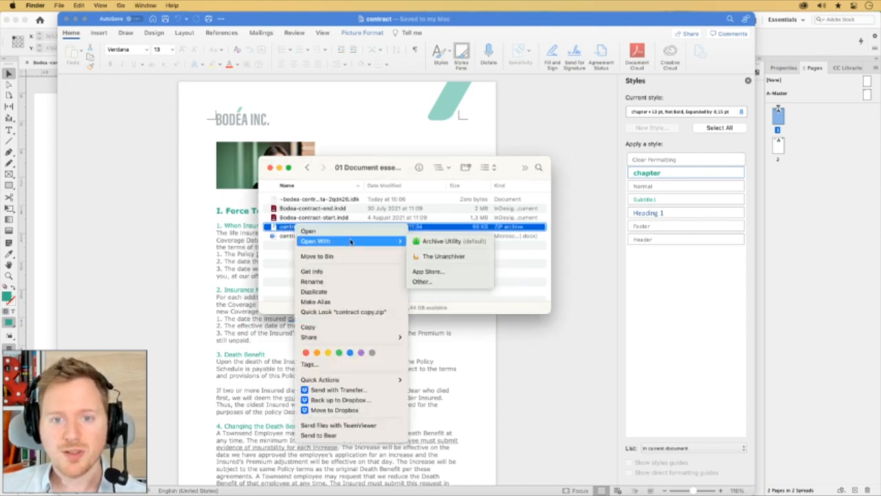
{"action": "left_click", "coordinate": [451, 259]}
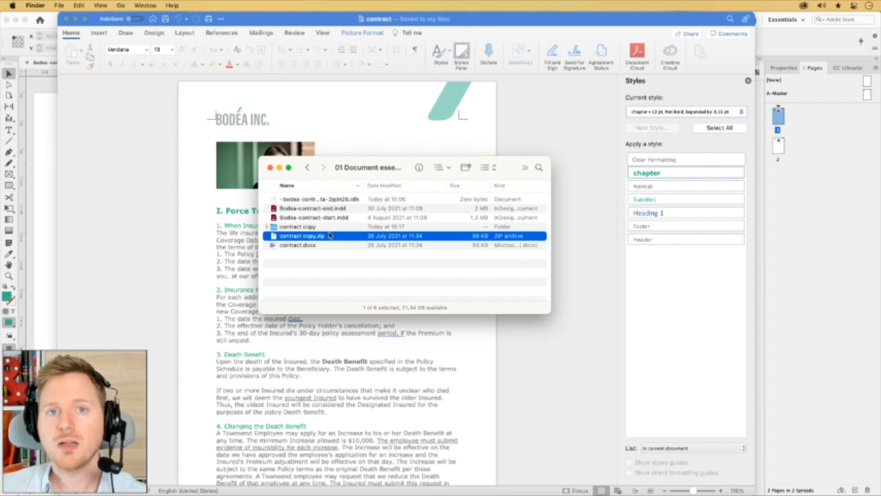
- Open the media folder within the word folder of the extracted contract copy
{"action": "left_click", "coordinate": [270, 227]}
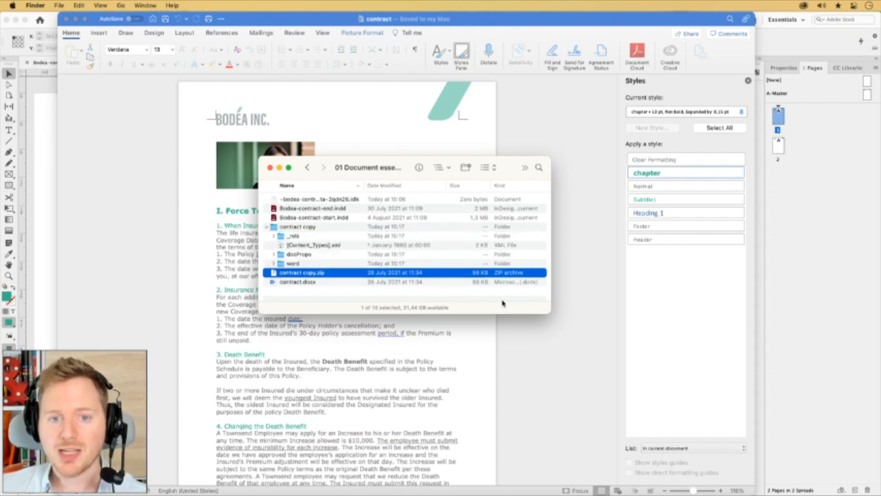
{"action": "left_click_drag", "start_coordinate": [552, 312], "coordinate": [579, 396]}
{"action": "left_click", "coordinate": [465, 345]}
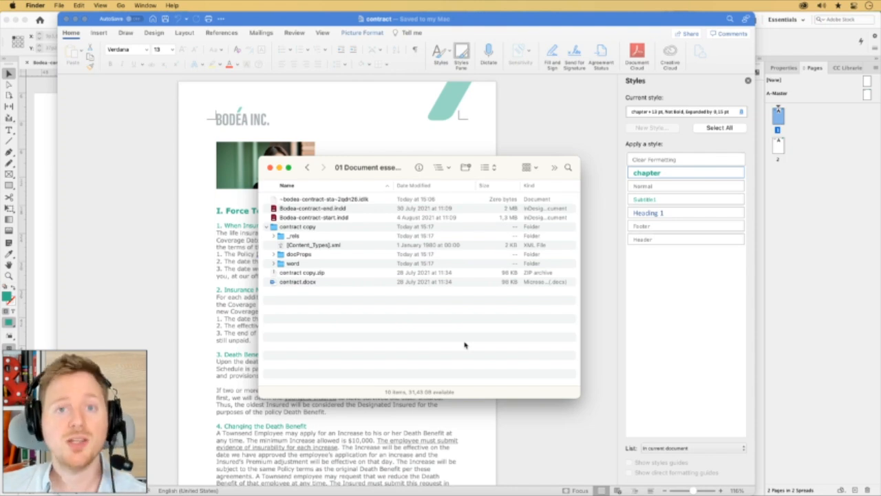
{"action": "double_click", "coordinate": [296, 263]}
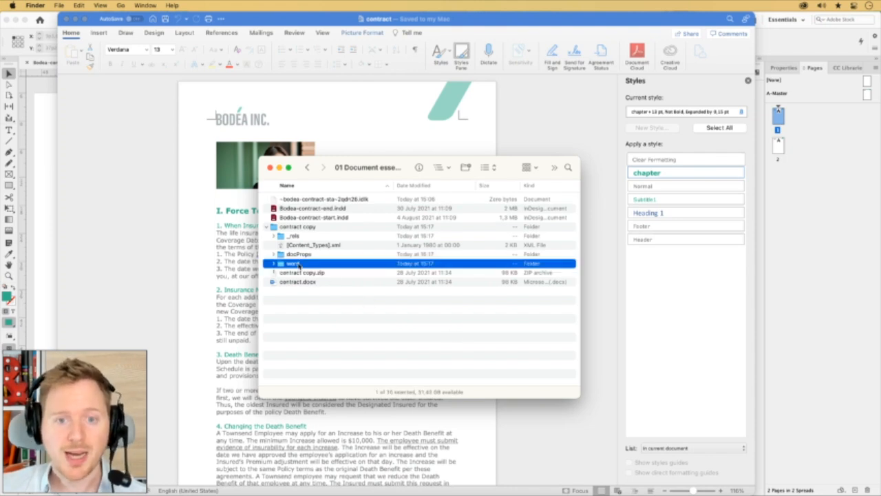
{"action": "left_click", "coordinate": [297, 255]}
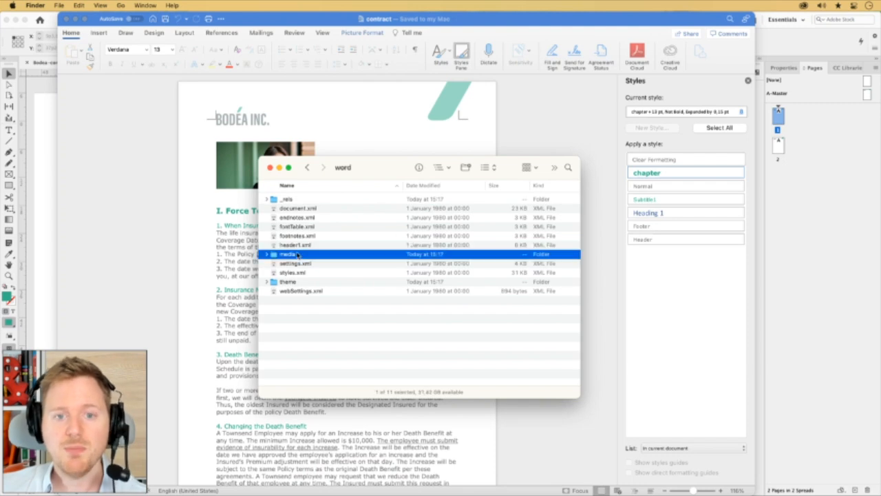
{"action": "double_click", "coordinate": [298, 255]}
- Preview image1.jpeg and image2.png in the media folder, and select image3.emf
{"action": "left_click_drag", "start_coordinate": [316, 202], "coordinate": [330, 250]}
{"action": "left_click", "coordinate": [331, 249]}
{"action": "left_click", "coordinate": [308, 199]}
{"action": "key", "text": "space"}
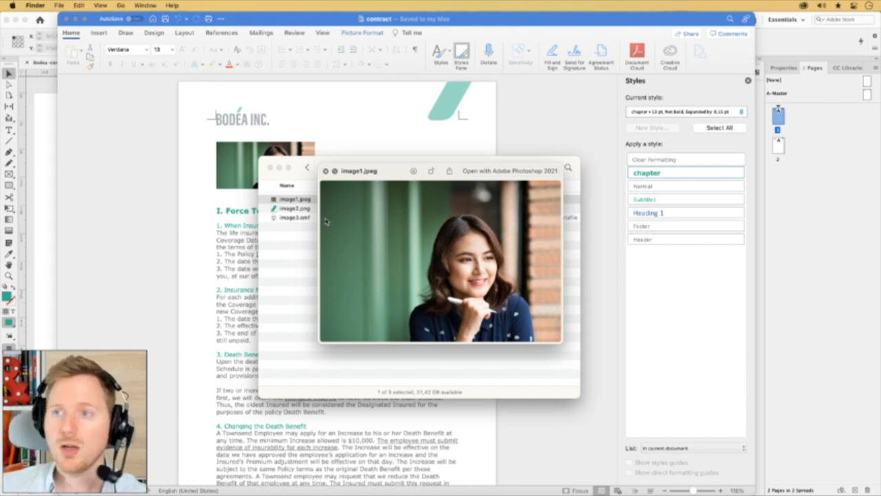
{"action": "key", "text": "space"}
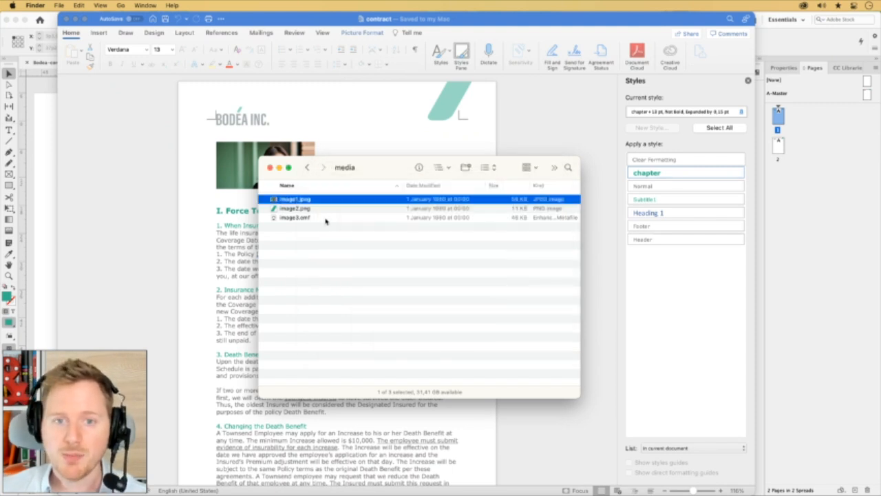
{"action": "key", "text": "space"}
{"action": "key", "text": "Down"}
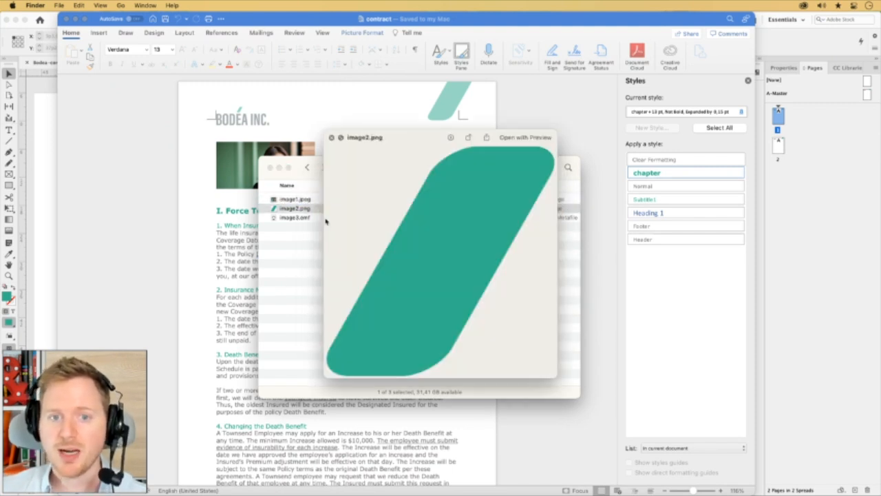
{"action": "key", "text": "space"}
{"action": "key", "text": "Down"}
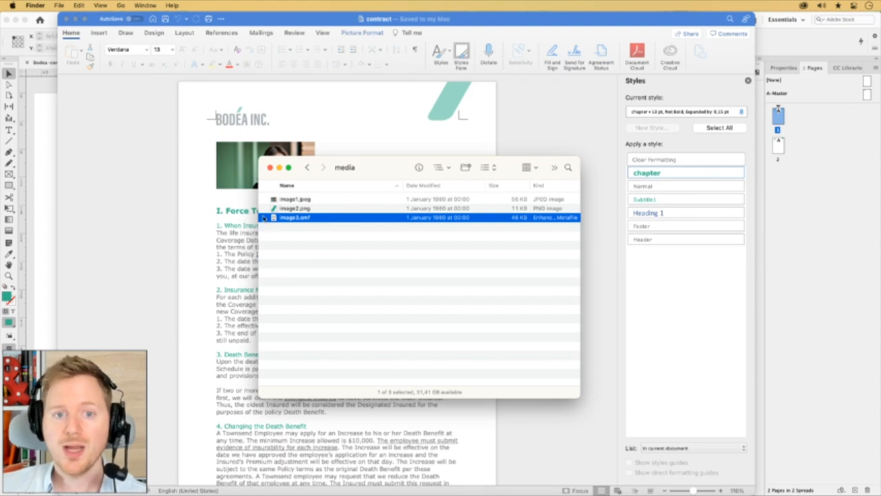
- Go back to the Word contract and switch to the Bodea-contract-start.indd document in InDesign
{"action": "left_click", "coordinate": [245, 228]}
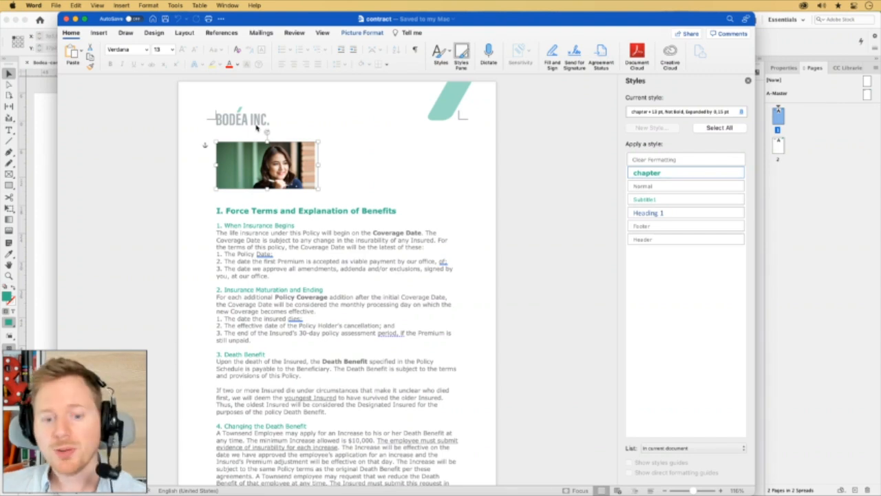
{"action": "key", "text": "super+Tab"}
{"action": "key", "text": "super+Tab"}
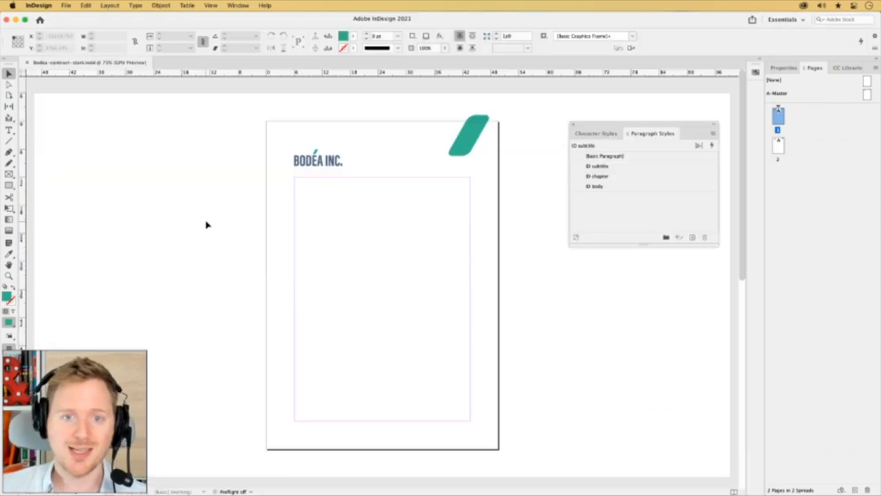
{"action": "scroll", "coordinate": [311, 230], "scroll_direction": "down", "scroll_amount": 1}
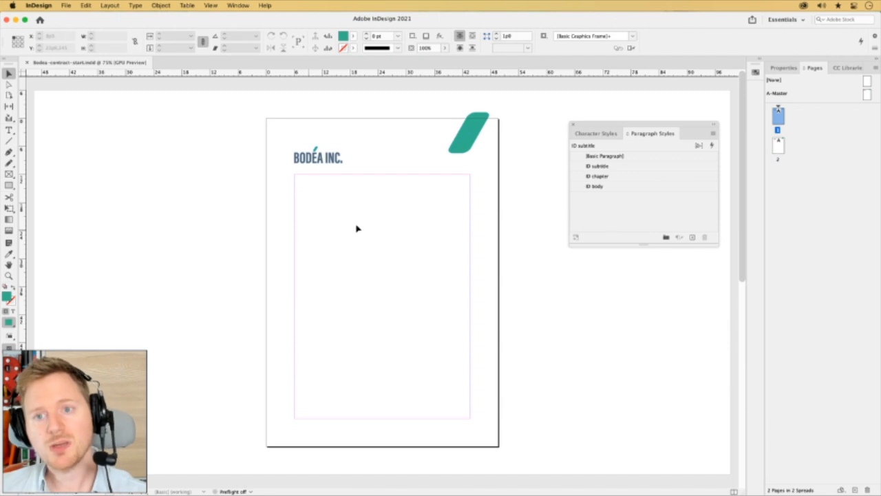
- Choose the ID body paragraph style and place contract.docx into the frame below the logo, removing Word styles and formatting but preserving local overrides
{"action": "left_click", "coordinate": [591, 167]}
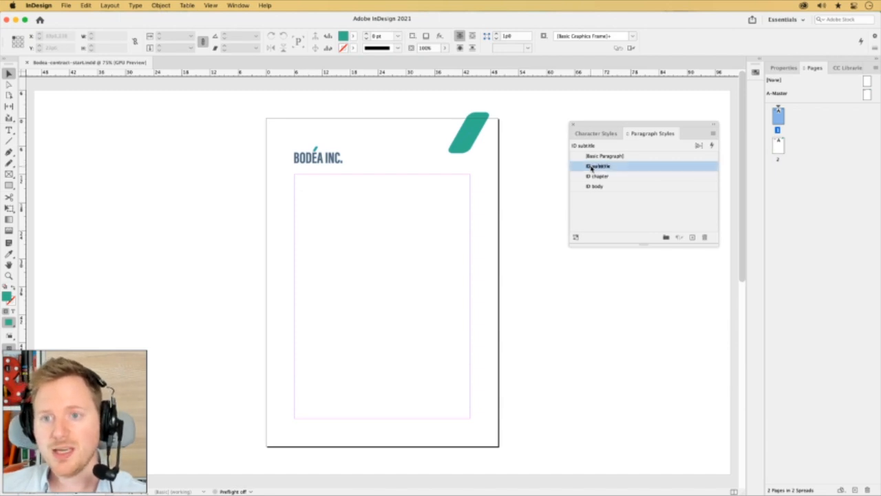
{"action": "left_click", "coordinate": [599, 187]}
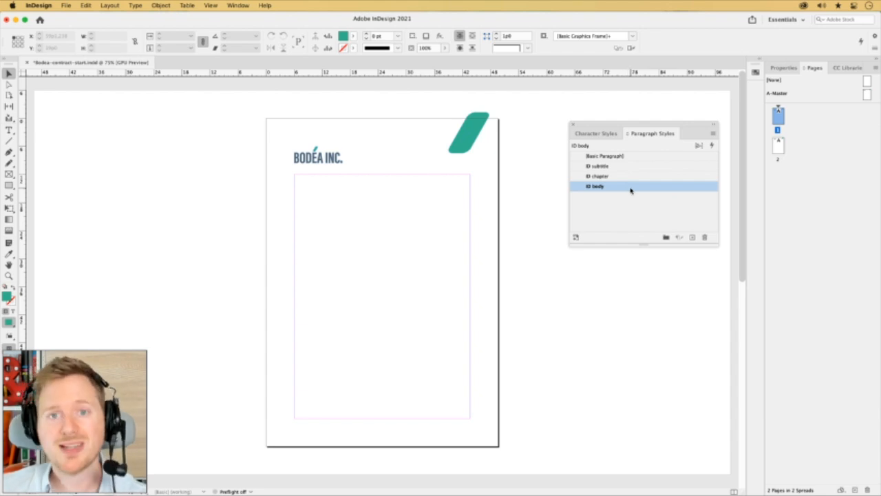
{"action": "left_click", "coordinate": [67, 5]}
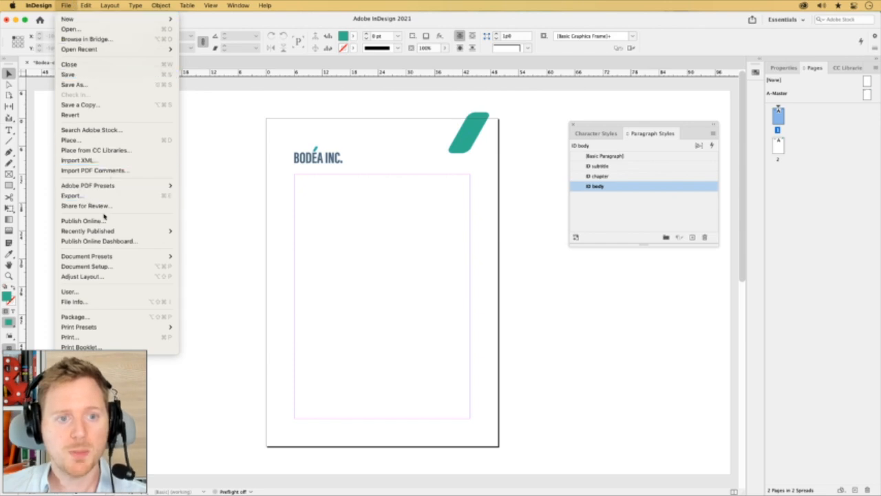
{"action": "left_click", "coordinate": [94, 140]}
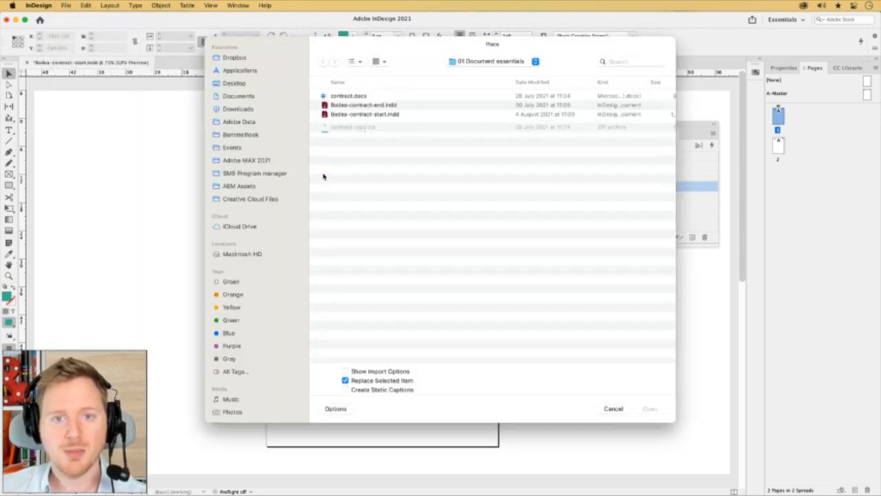
{"action": "left_click", "coordinate": [342, 98]}
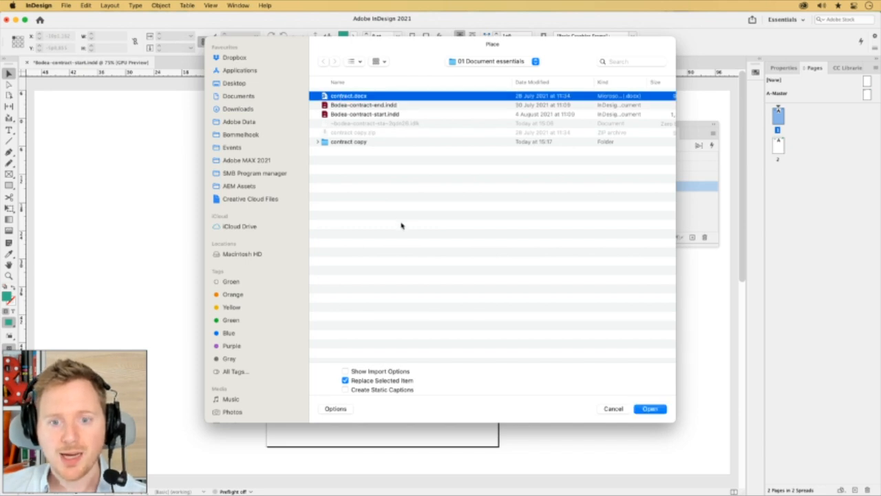
{"action": "left_click", "coordinate": [346, 371]}
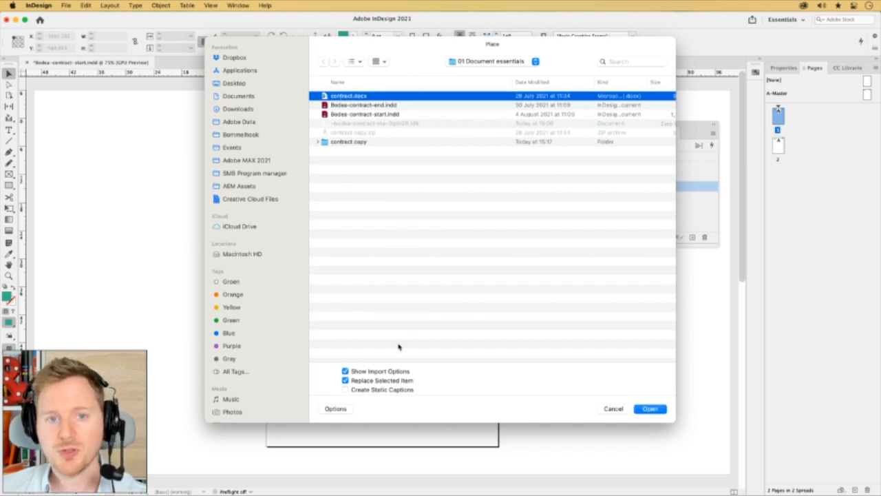
{"action": "left_click", "coordinate": [647, 410]}
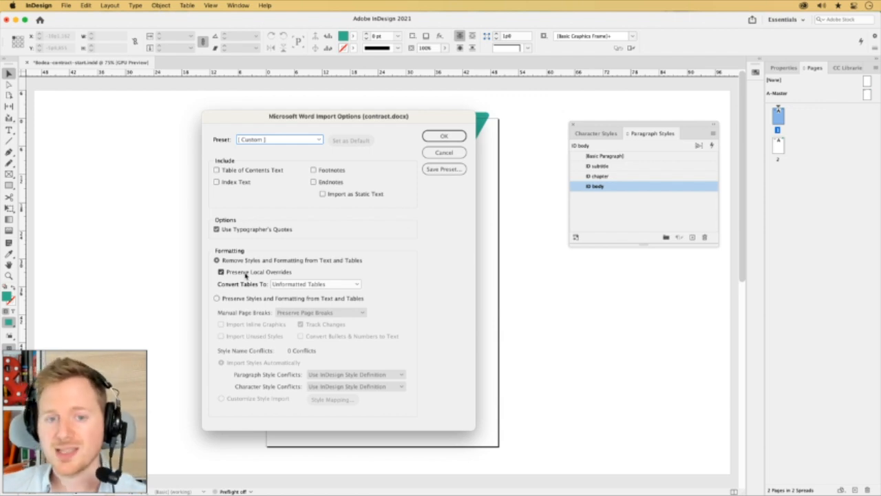
{"action": "left_click", "coordinate": [444, 135]}
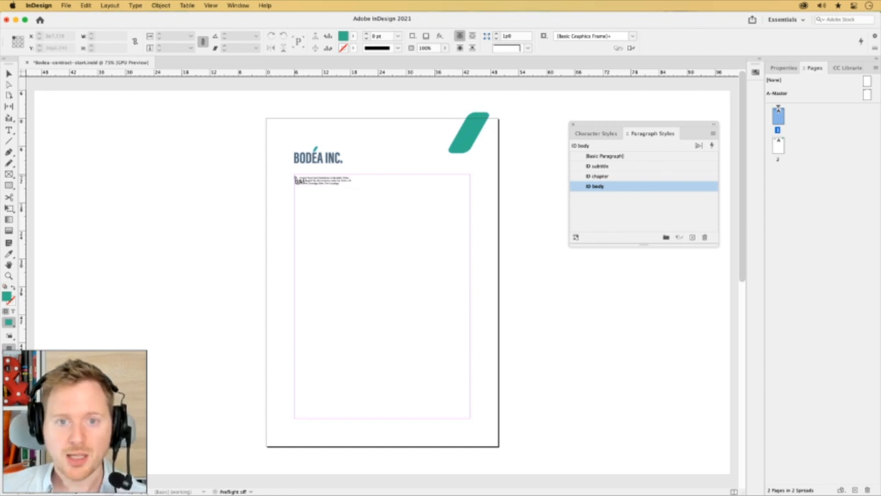
{"action": "left_click", "coordinate": [296, 179]}
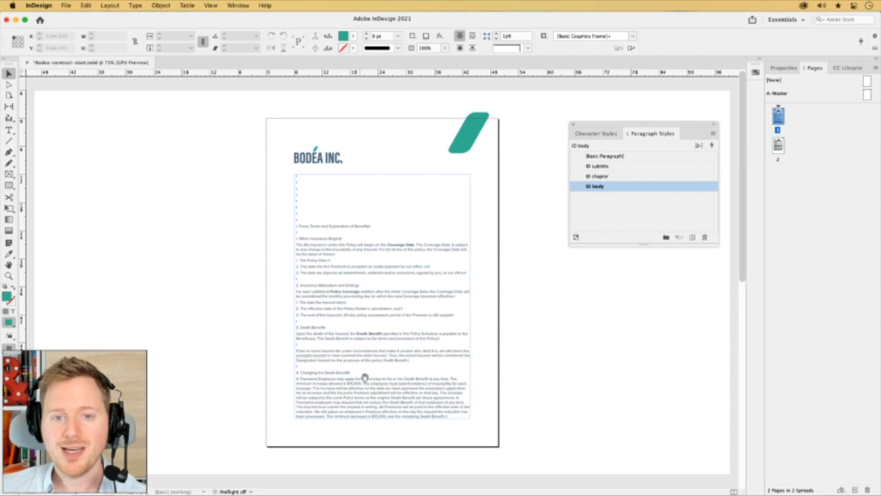
- Examine the imported contract text on both pages, including the bold formatting and the plain-text numbering
{"action": "scroll", "coordinate": [395, 366], "scroll_direction": "down", "scroll_amount": 10}
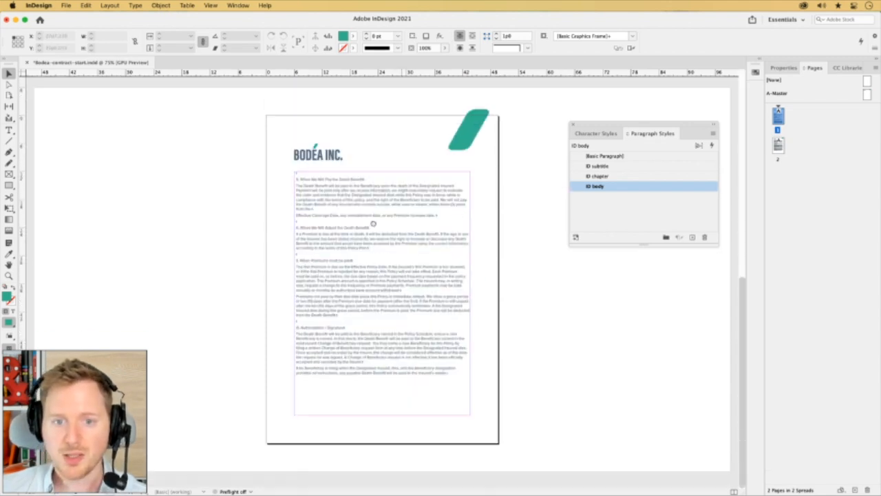
{"action": "scroll", "coordinate": [374, 222], "scroll_direction": "up", "scroll_amount": 5}
{"action": "scroll", "coordinate": [362, 425], "scroll_direction": "up", "scroll_amount": 5}
{"action": "left_click", "coordinate": [390, 296], "text": "super"}
{"action": "left_click", "coordinate": [390, 297], "text": "super"}
{"action": "left_click", "coordinate": [389, 296], "text": "super"}
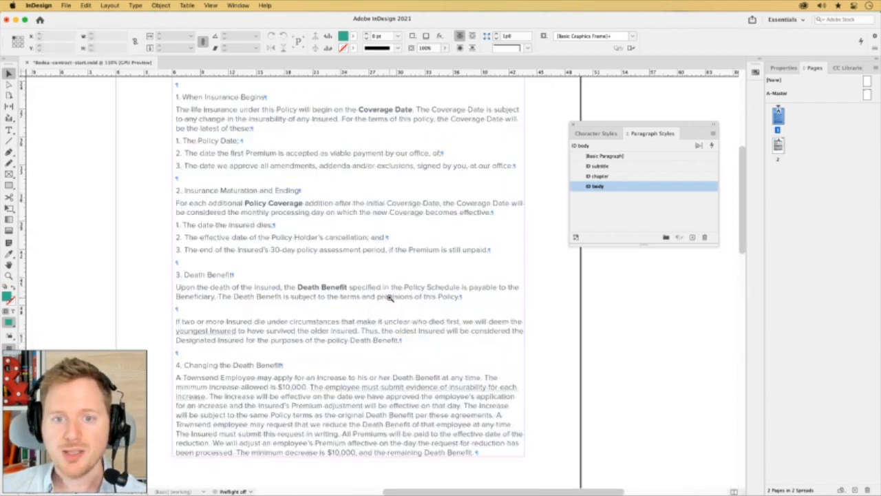
{"action": "left_click_drag", "start_coordinate": [218, 168], "coordinate": [354, 252]}
{"action": "left_click_drag", "start_coordinate": [536, 376], "coordinate": [475, 301]}
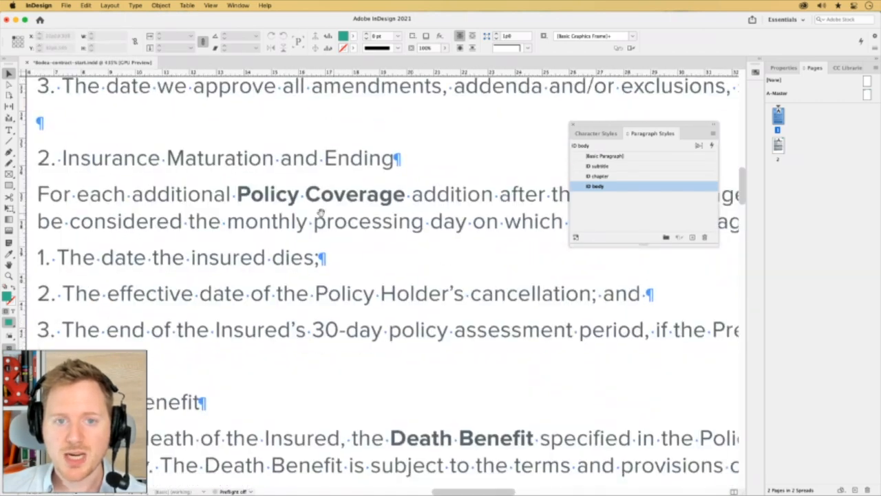
{"action": "left_click_drag", "start_coordinate": [587, 332], "coordinate": [492, 330]}
{"action": "left_click_drag", "start_coordinate": [651, 413], "coordinate": [416, 230]}
{"action": "left_click_drag", "start_coordinate": [503, 352], "coordinate": [497, 322]}
{"action": "left_click_drag", "start_coordinate": [271, 304], "coordinate": [398, 318]}
{"action": "left_click_drag", "start_coordinate": [413, 322], "coordinate": [489, 320]}
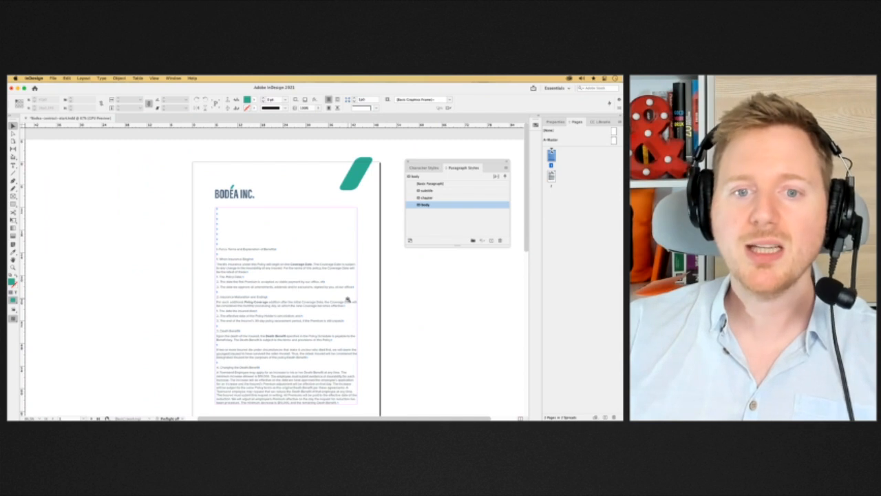
- Delete the empty paragraphs above the "Force Terms and Explanation of Benefits" heading and deselect the text frame
{"action": "double_click", "coordinate": [469, 305]}
{"action": "left_click_drag", "start_coordinate": [259, 226], "coordinate": [456, 294]}
{"action": "scroll", "coordinate": [303, 285], "scroll_direction": "up", "scroll_amount": 2}
{"action": "scroll", "coordinate": [303, 285], "scroll_direction": "left", "scroll_amount": 1}
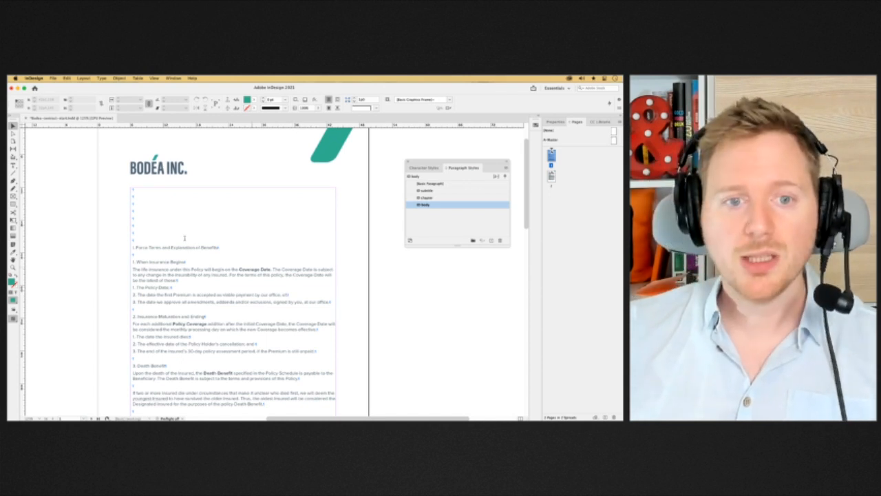
{"action": "left_click_drag", "start_coordinate": [141, 240], "coordinate": [131, 186]}
{"action": "key", "text": "BackSpace"}
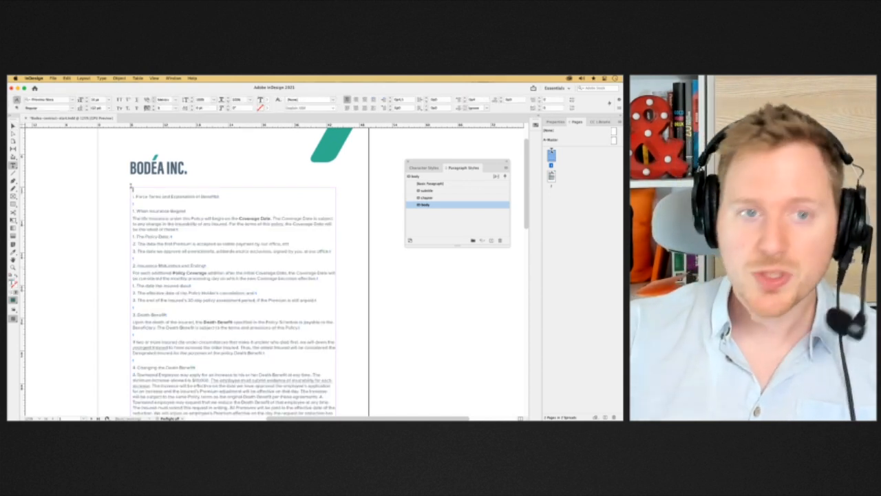
{"action": "left_click", "coordinate": [13, 127]}
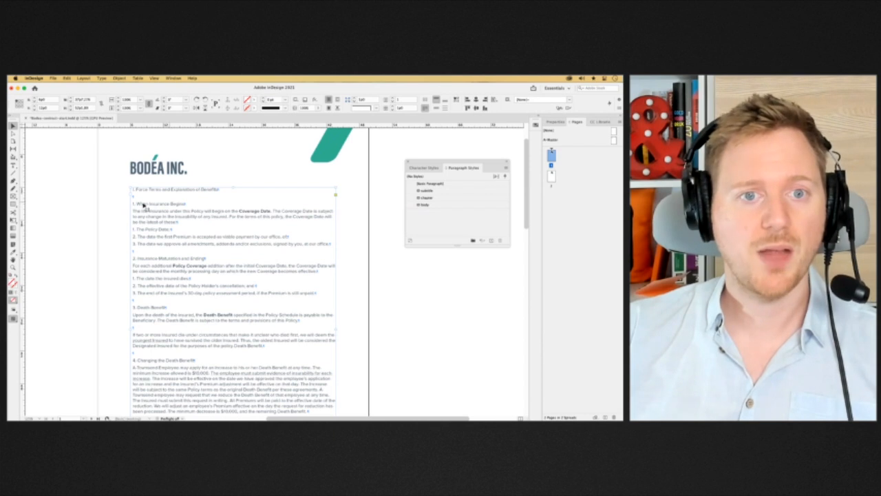
{"action": "key", "text": "shift+super+a"}
- Try the ID subtitle paragraph style on the "1. When Insurance Begins" heading, then undo it
{"action": "left_click_drag", "start_coordinate": [217, 211], "coordinate": [193, 221]}
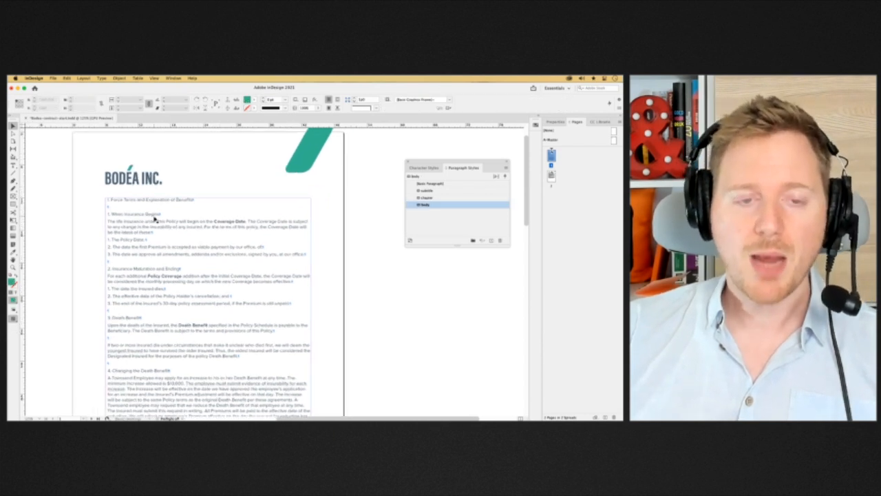
{"action": "left_click_drag", "start_coordinate": [196, 256], "coordinate": [202, 250]}
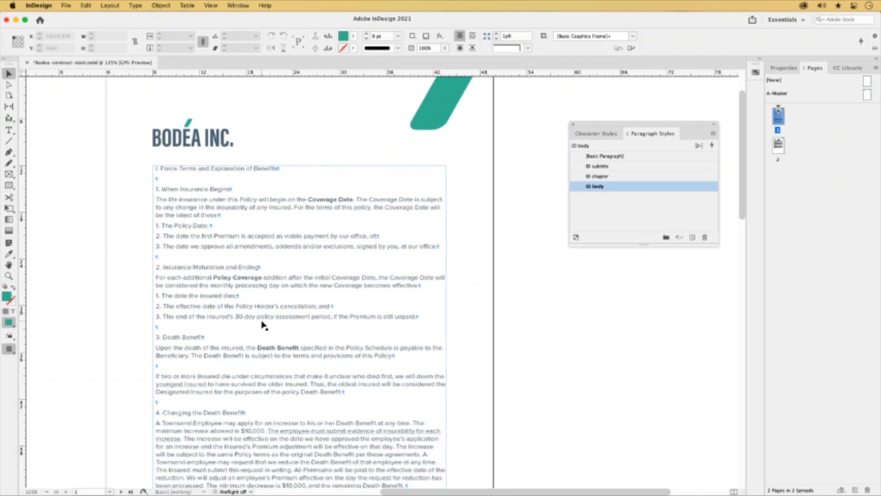
{"action": "left_click_drag", "start_coordinate": [218, 280], "coordinate": [318, 285]}
{"action": "left_click_drag", "start_coordinate": [219, 199], "coordinate": [220, 207]}
{"action": "scroll", "coordinate": [219, 207], "scroll_direction": "up", "scroll_amount": 3}
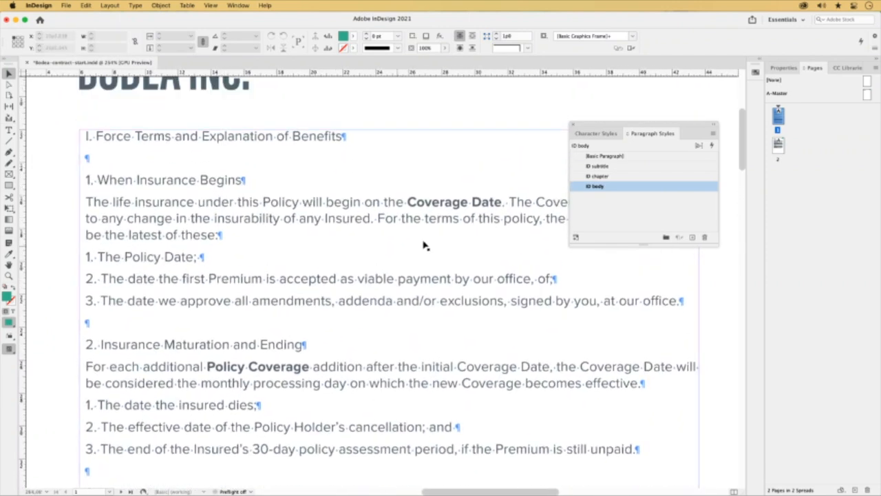
{"action": "left_click", "coordinate": [624, 219]}
{"action": "double_click", "coordinate": [181, 180]}
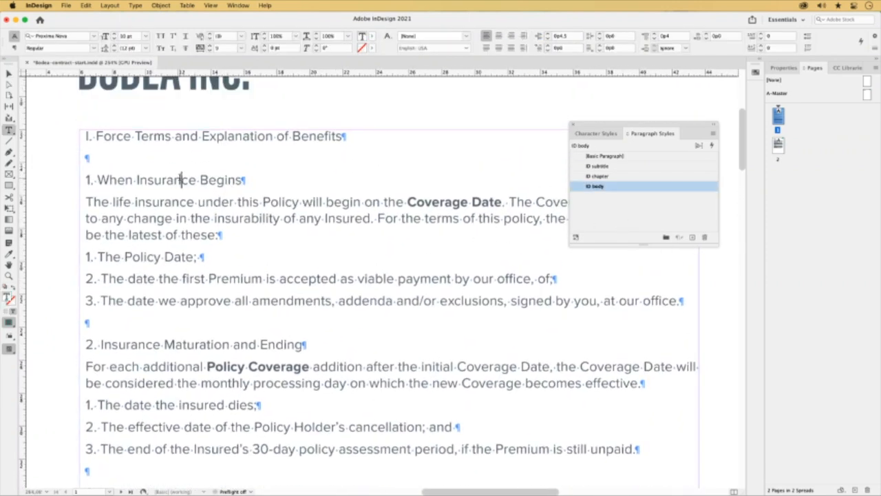
{"action": "left_click", "coordinate": [604, 166]}
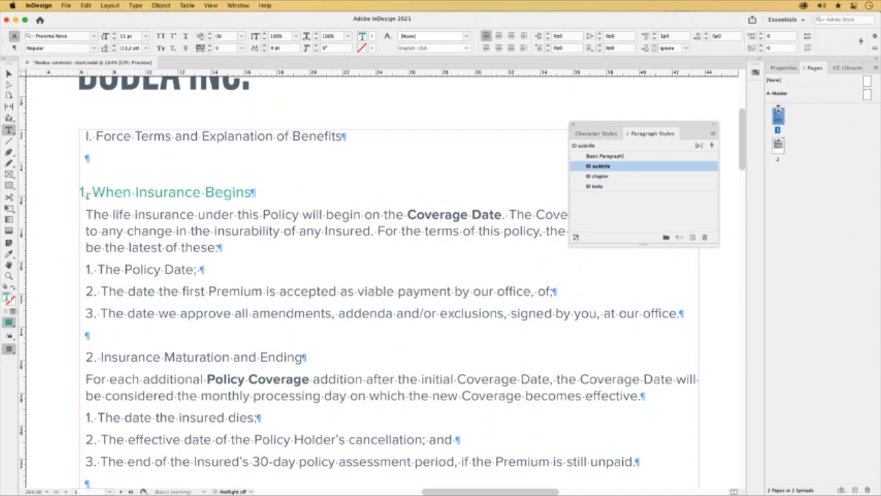
{"action": "left_click_drag", "start_coordinate": [115, 192], "coordinate": [67, 190]}
{"action": "left_click_drag", "start_coordinate": [84, 357], "coordinate": [127, 357]}
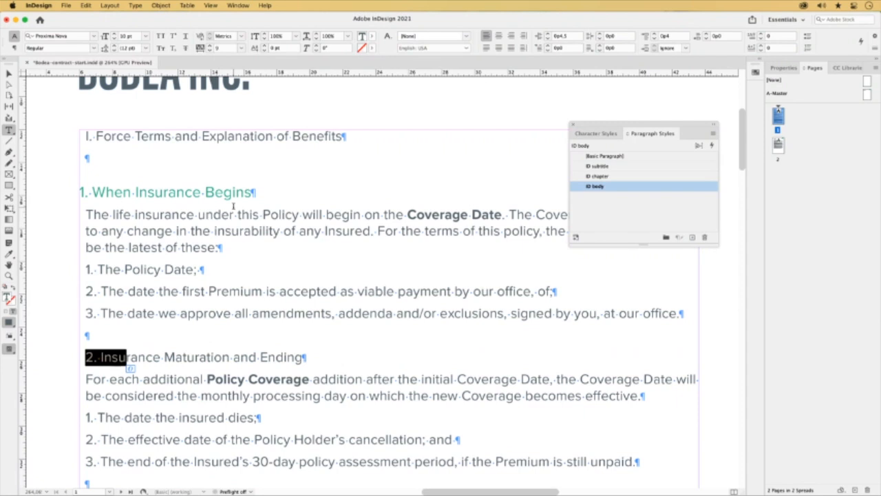
{"action": "key", "text": "super+z"}
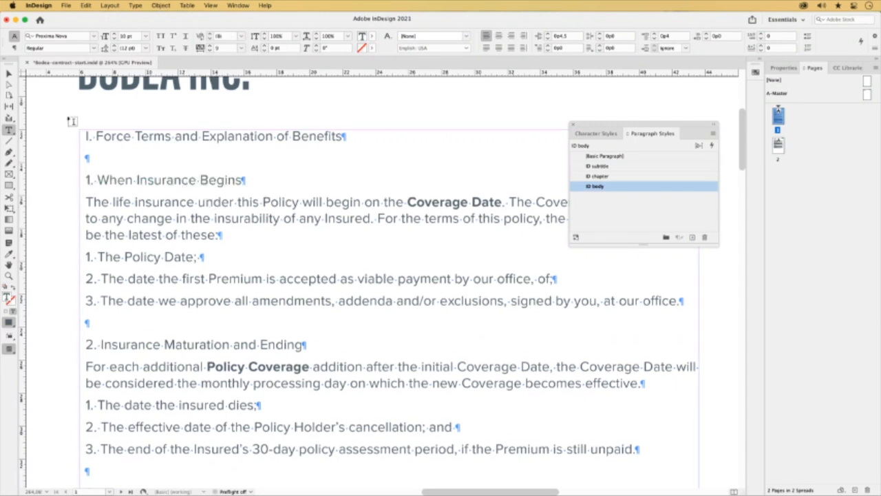
- Leave the text and open Find/Change in GREP mode
{"action": "left_click", "coordinate": [9, 73]}
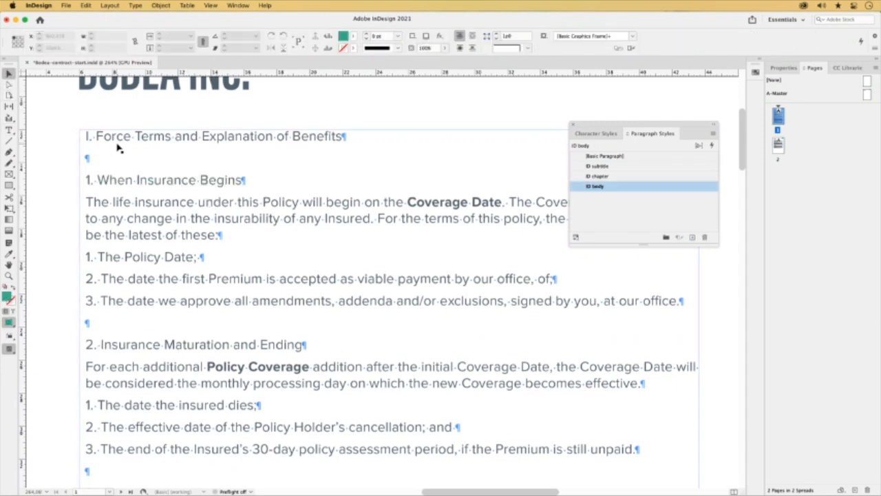
{"action": "key", "text": "super+f"}
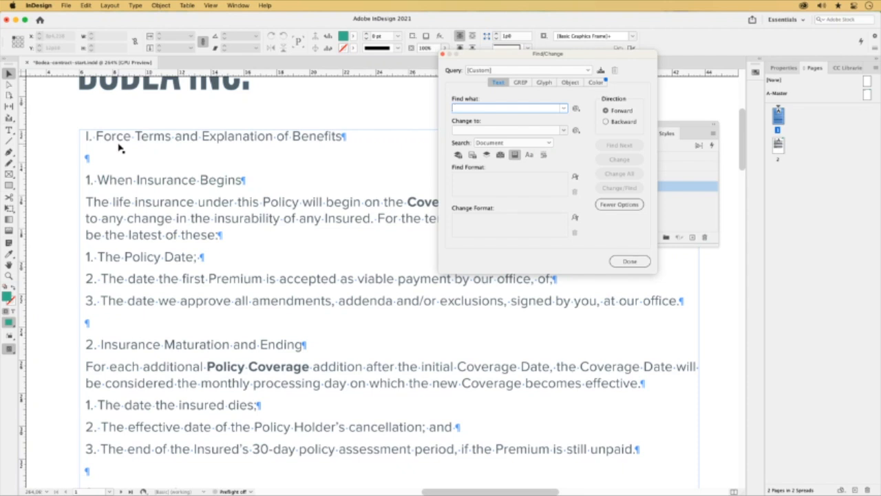
{"action": "left_click_drag", "start_coordinate": [481, 54], "coordinate": [390, 139]}
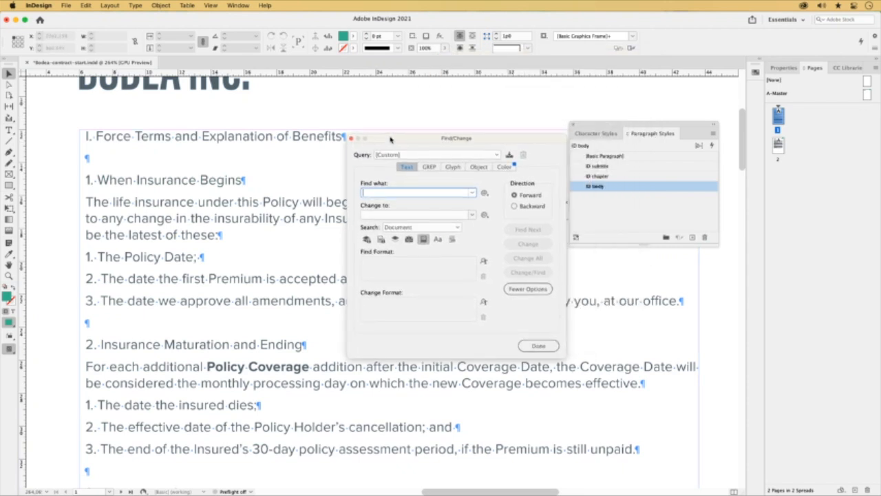
{"action": "left_click", "coordinate": [429, 167]}
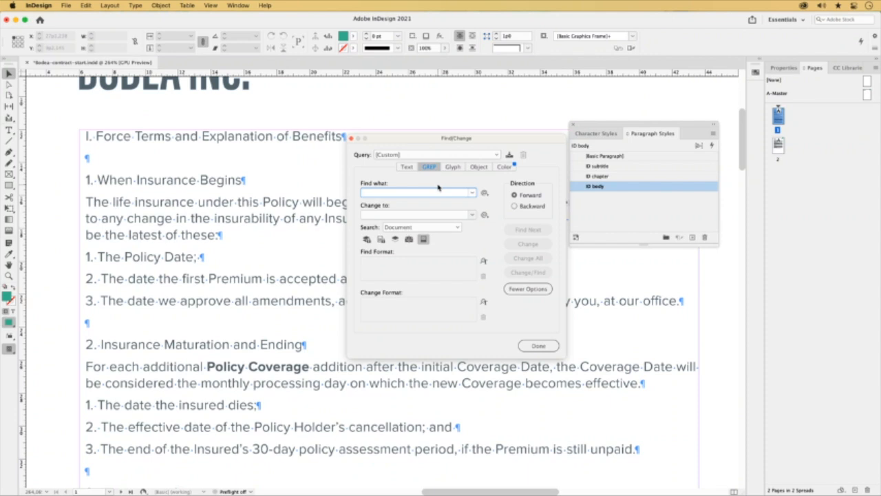
- Compare the numbering pattern of the "When Insurance Begins" heading and the empty paragraph above it with the numbered list items
{"action": "double_click", "coordinate": [136, 180]}
{"action": "left_click_drag", "start_coordinate": [138, 180], "coordinate": [230, 182]}
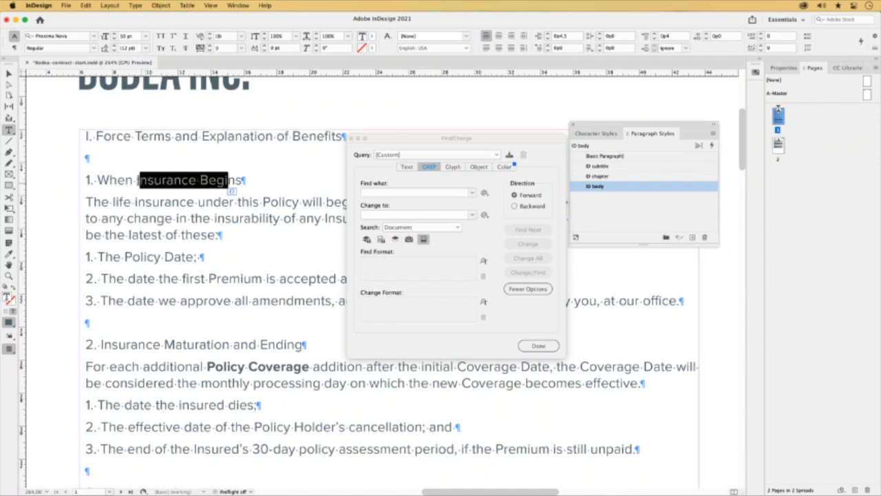
{"action": "left_click", "coordinate": [89, 180]}
{"action": "key", "text": "shift+Right"}
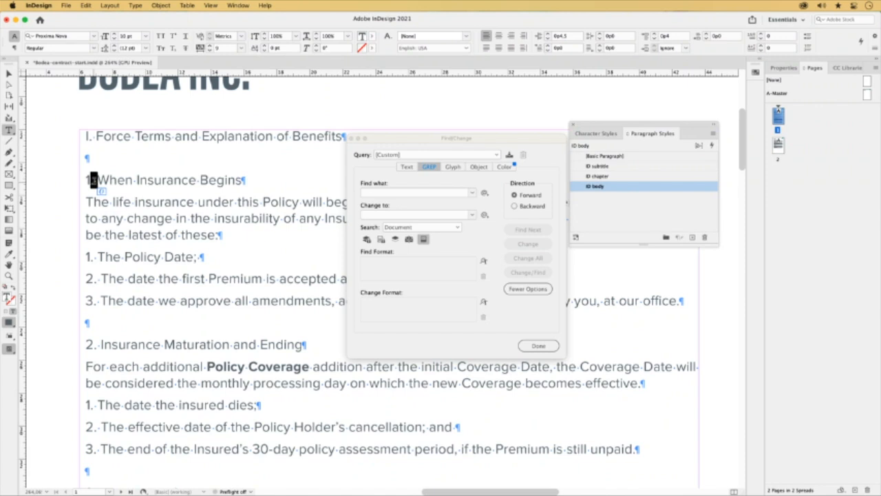
{"action": "left_click_drag", "start_coordinate": [98, 257], "coordinate": [86, 300]}
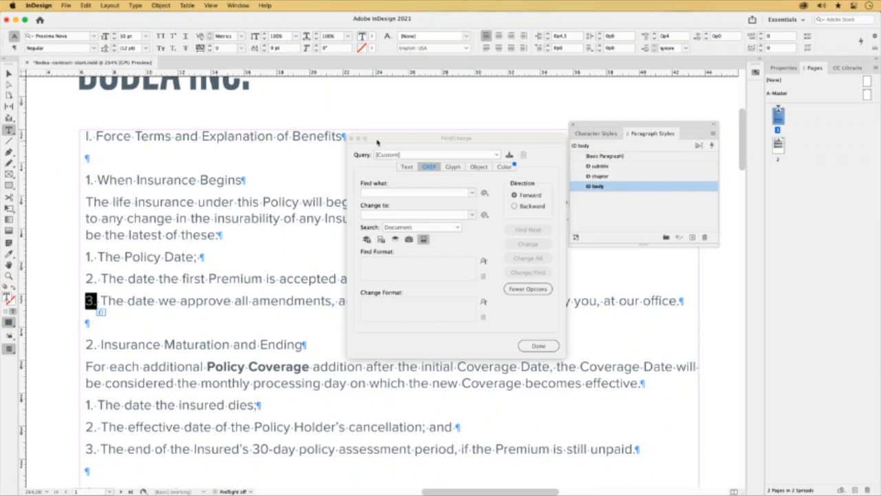
{"action": "left_click_drag", "start_coordinate": [379, 143], "coordinate": [520, 183]}
{"action": "scroll", "coordinate": [231, 179], "scroll_direction": "up", "scroll_amount": 2}
{"action": "left_click", "coordinate": [87, 211]}
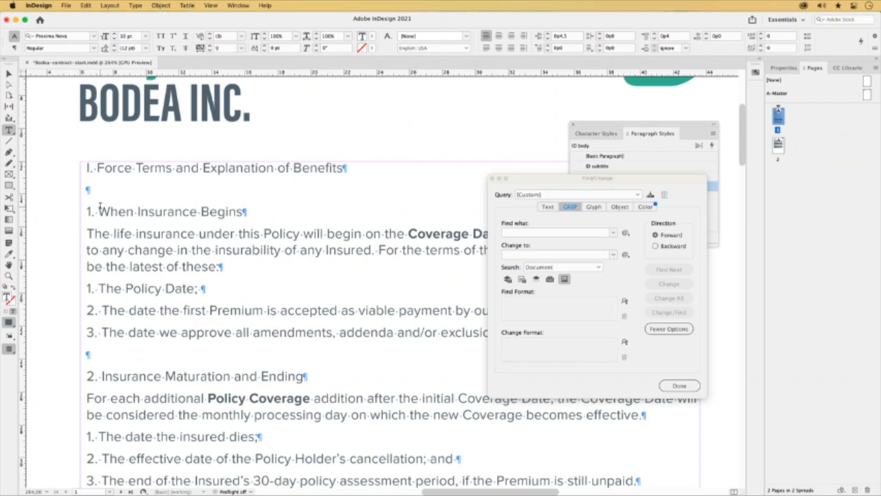
{"action": "left_click", "coordinate": [99, 189]}
{"action": "key", "text": "shift+Left"}
{"action": "double_click", "coordinate": [165, 212]}
{"action": "left_click", "coordinate": [126, 211]}
- Enter \d\. as the GREP search expression, using the Any Digit wildcard for the number
{"action": "left_click_drag", "start_coordinate": [586, 181], "coordinate": [360, 112]}
{"action": "left_click", "coordinate": [283, 165]}
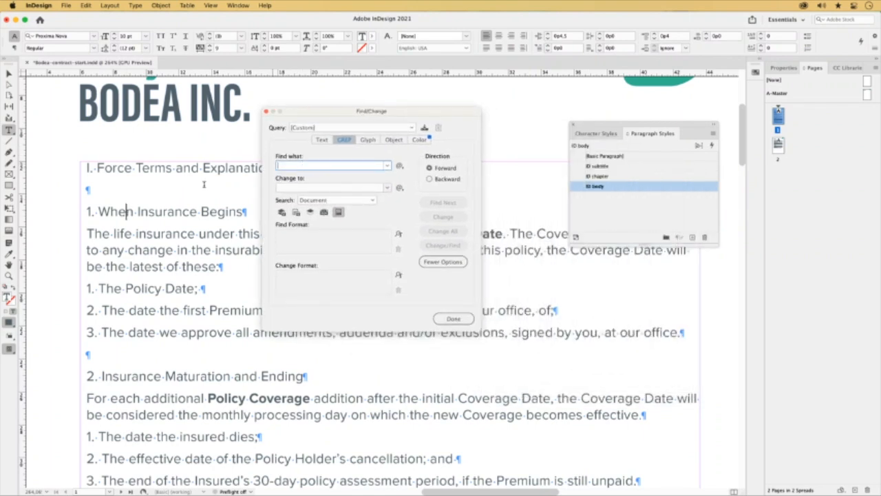
{"action": "left_click", "coordinate": [400, 166]}
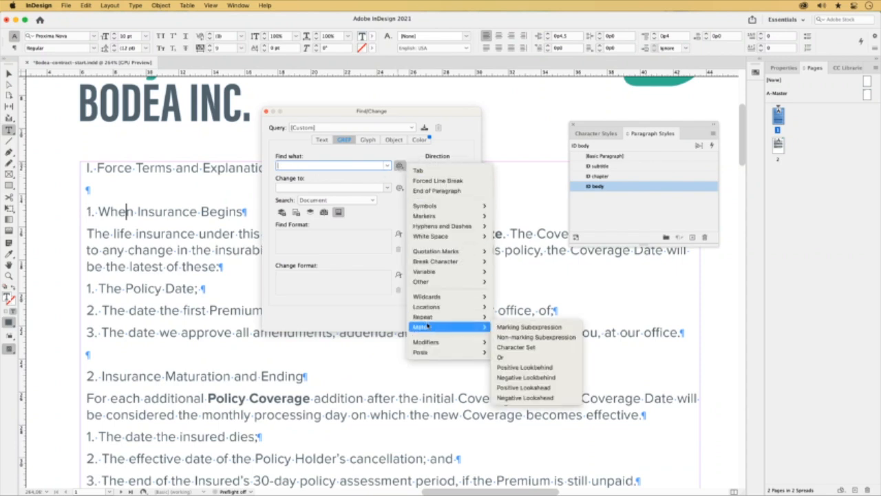
{"action": "mouse_move", "coordinate": [430, 296]}
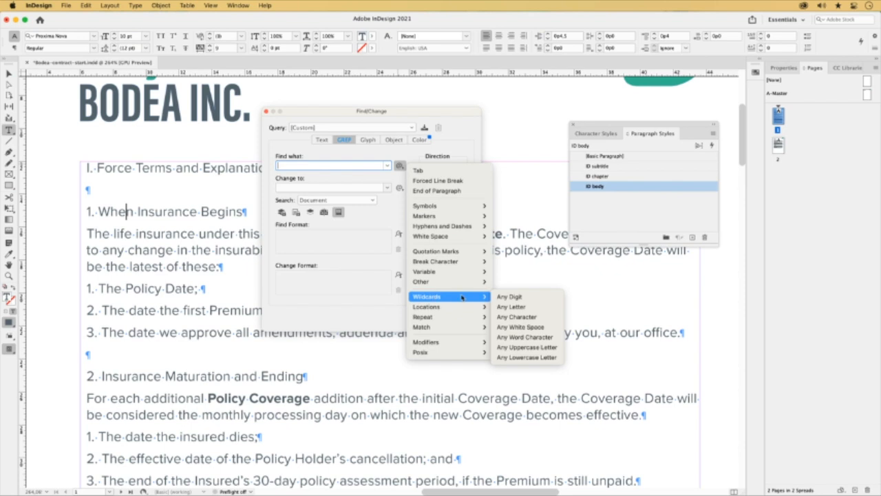
{"action": "left_click", "coordinate": [536, 298]}
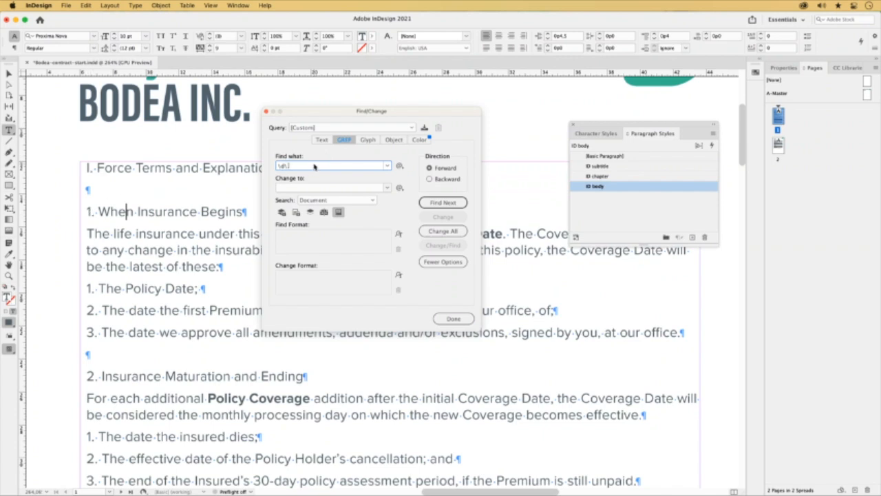
- Step through the document's matches for the \d\. GREP expression to check which numbered lines it catches
{"action": "left_click", "coordinate": [446, 203]}
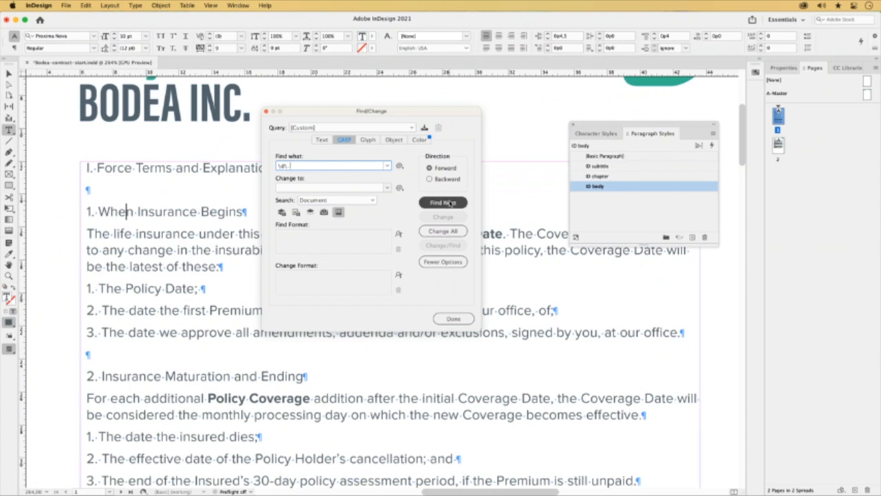
{"action": "left_click", "coordinate": [447, 202]}
{"action": "left_click", "coordinate": [446, 203]}
{"action": "left_click", "coordinate": [446, 202]}
{"action": "left_click", "coordinate": [446, 203]}
{"action": "left_click", "coordinate": [446, 203]}
{"action": "left_click", "coordinate": [446, 202]}
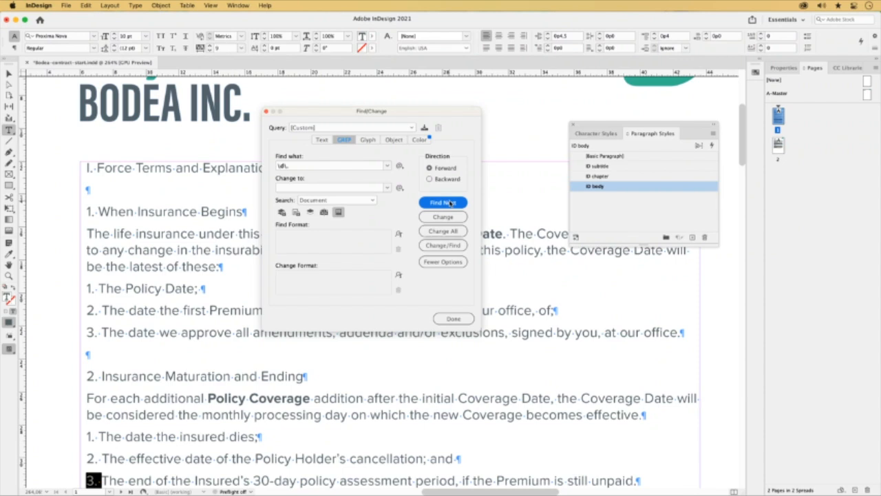
- Add a Positive Lookbehind in front of \d\. in the GREP search expression
{"action": "left_click", "coordinate": [304, 168]}
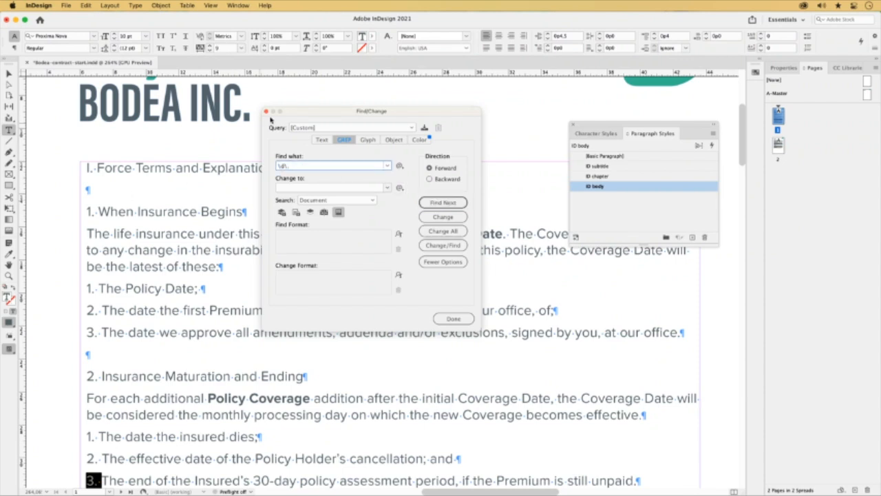
{"action": "left_click_drag", "start_coordinate": [311, 121], "coordinate": [458, 182]}
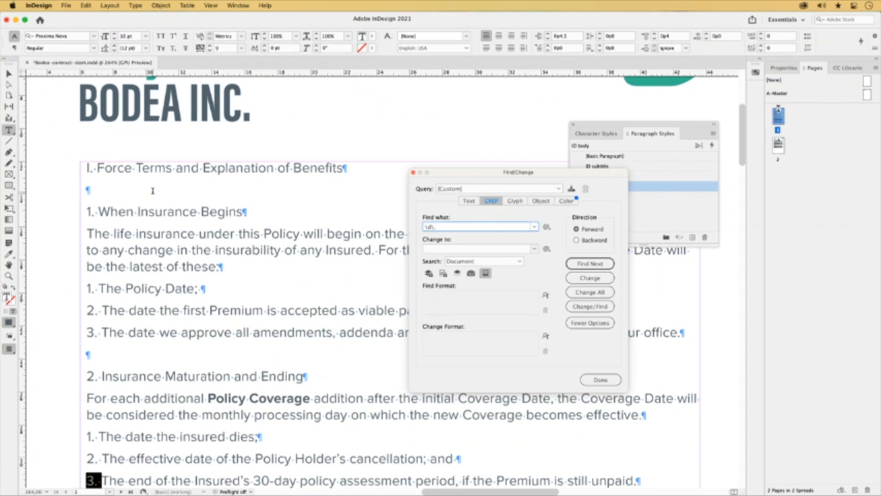
{"action": "left_click_drag", "start_coordinate": [454, 174], "coordinate": [357, 121]}
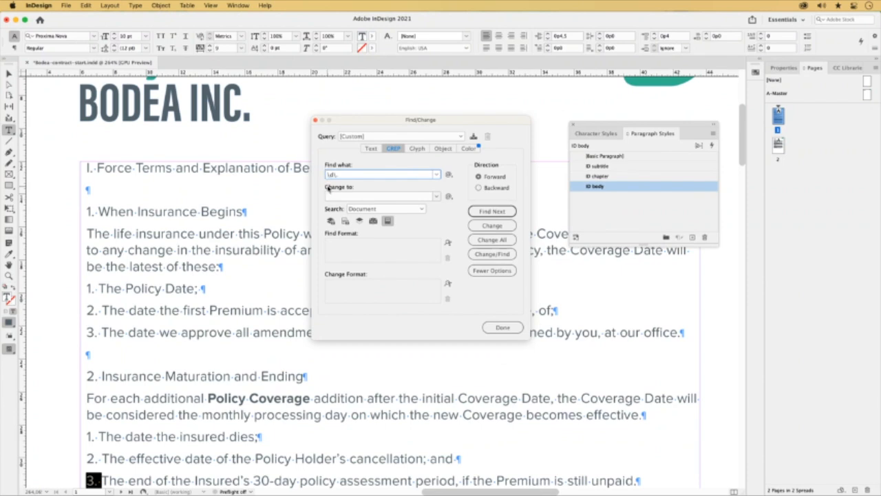
{"action": "left_click_drag", "start_coordinate": [344, 126], "coordinate": [444, 191]}
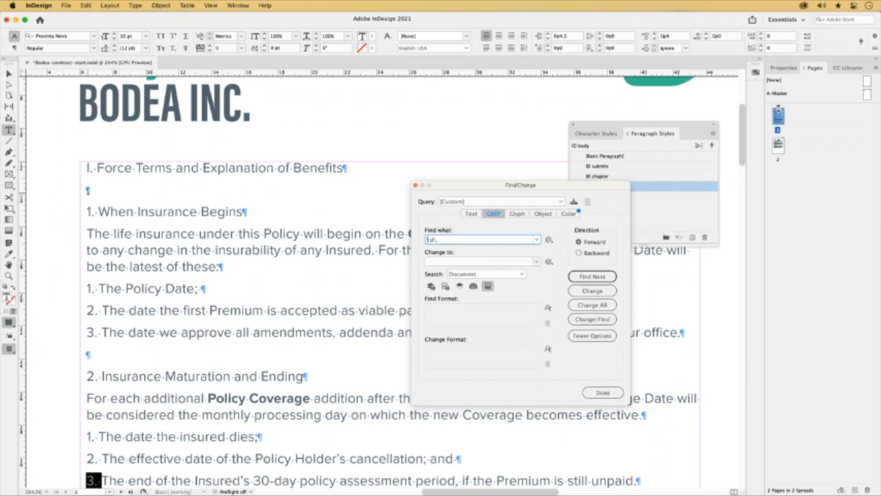
{"action": "triple_click", "coordinate": [428, 242]}
{"action": "left_click", "coordinate": [449, 241]}
{"action": "left_click", "coordinate": [549, 241]}
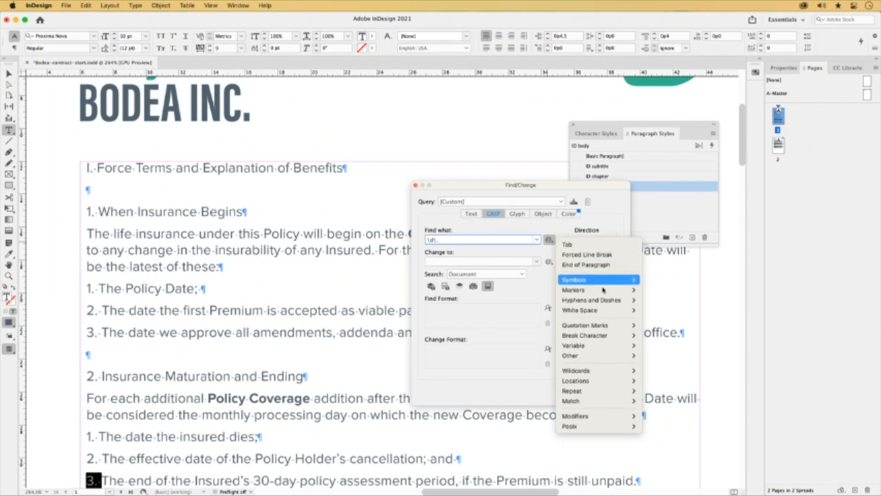
{"action": "mouse_move", "coordinate": [589, 404]}
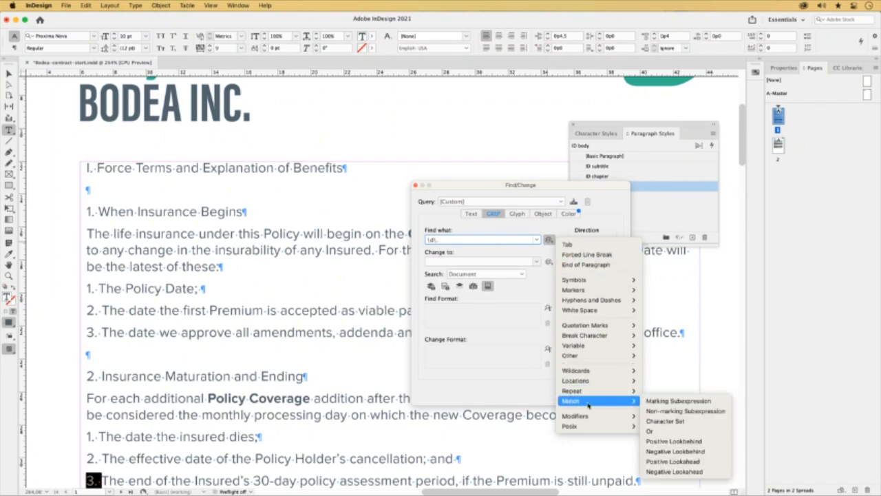
{"action": "left_click", "coordinate": [713, 444]}
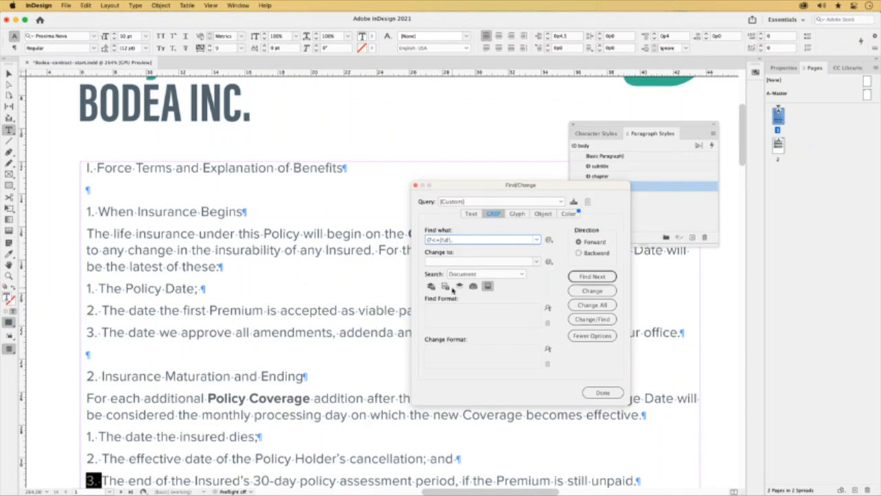
- Insert two End of Paragraph codes inside the lookbehind so the search expression reads (?<=\r\r)\d\
{"action": "left_click", "coordinate": [550, 240]}
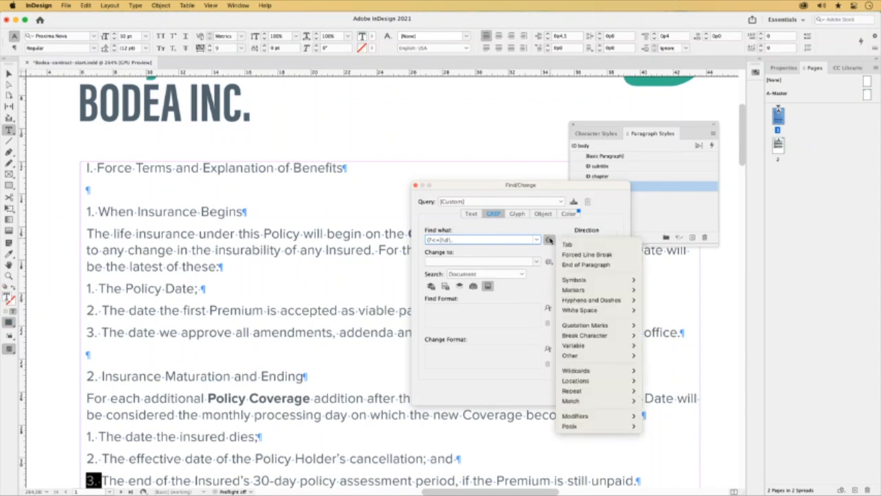
{"action": "left_click", "coordinate": [584, 265]}
{"action": "left_click", "coordinate": [550, 239]}
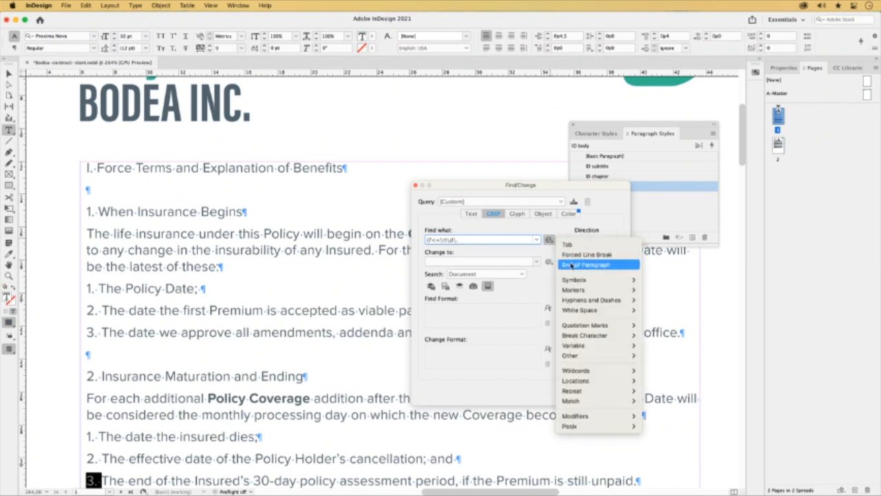
{"action": "left_click", "coordinate": [571, 264]}
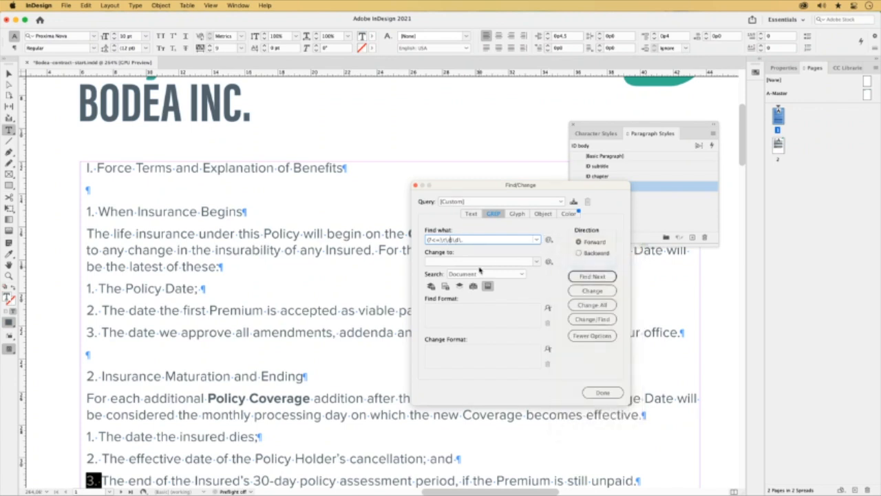
{"action": "left_click_drag", "start_coordinate": [454, 239], "coordinate": [472, 244]}
{"action": "left_click", "coordinate": [473, 244]}
{"action": "left_click_drag", "start_coordinate": [453, 240], "coordinate": [416, 241]}
- Move the Find/Change dialog clear of the text and step through the matches of the lookbehind expression
{"action": "left_click", "coordinate": [603, 276]}
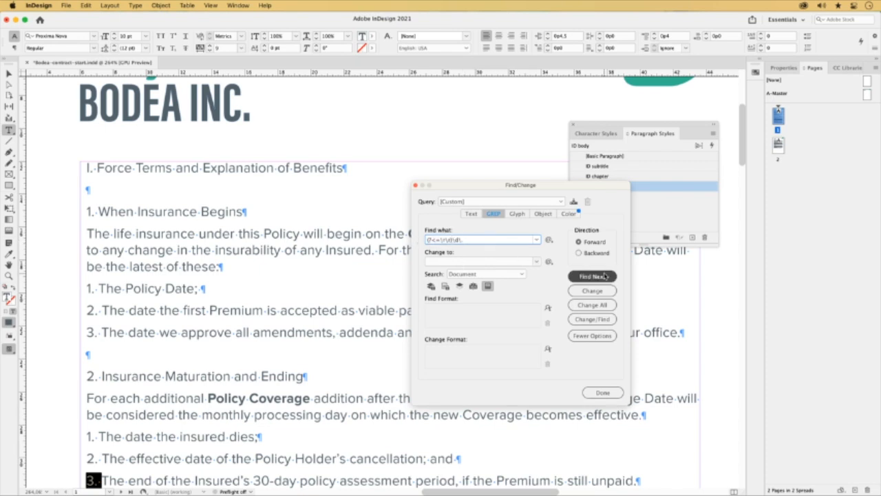
{"action": "left_click_drag", "start_coordinate": [605, 276], "coordinate": [256, 196]}
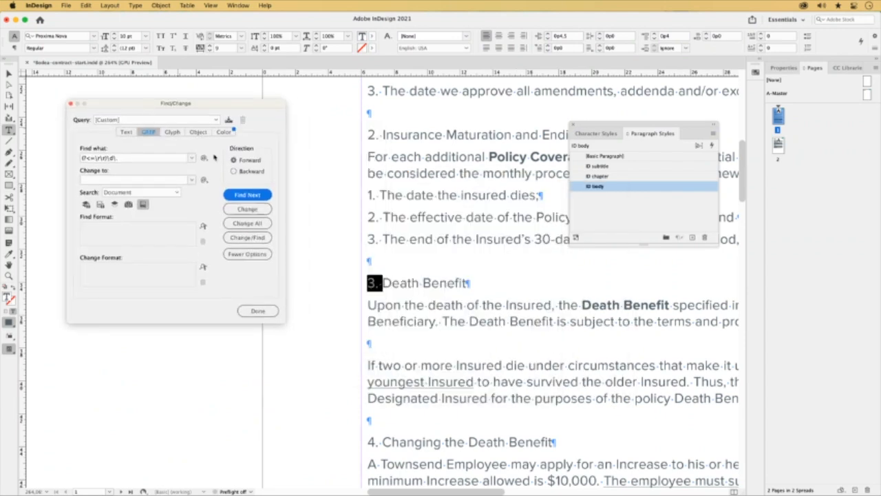
{"action": "left_click", "coordinate": [257, 195]}
{"action": "left_click", "coordinate": [257, 195]}
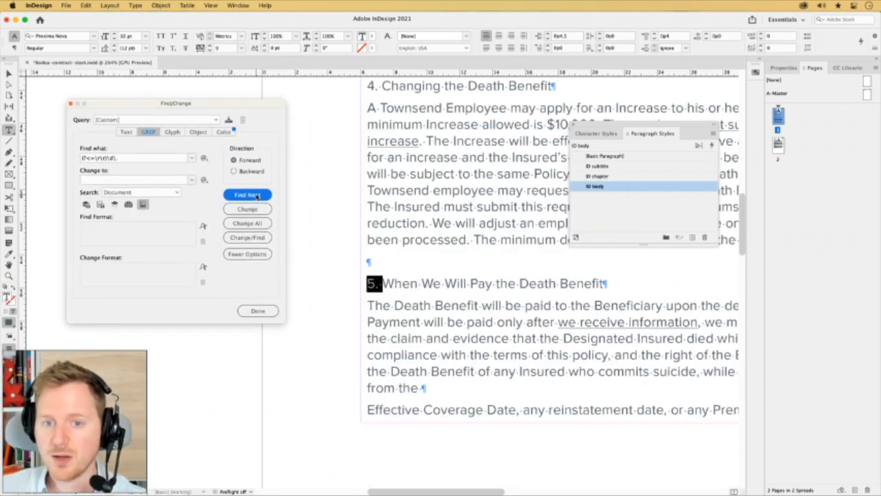
{"action": "left_click", "coordinate": [257, 195]}
{"action": "left_click", "coordinate": [257, 195]}
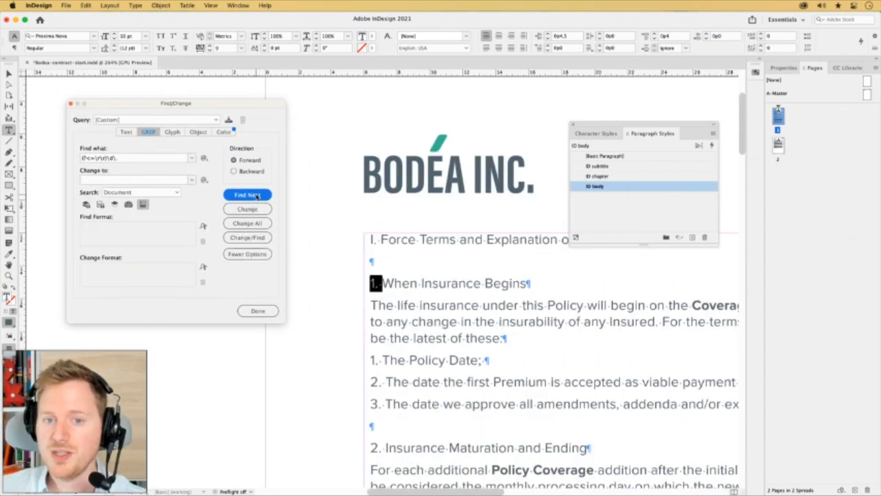
- Set the change format to the ID subtitle paragraph style and apply it to all matches in the document
{"action": "left_click", "coordinate": [106, 274]}
{"action": "left_click", "coordinate": [435, 208]}
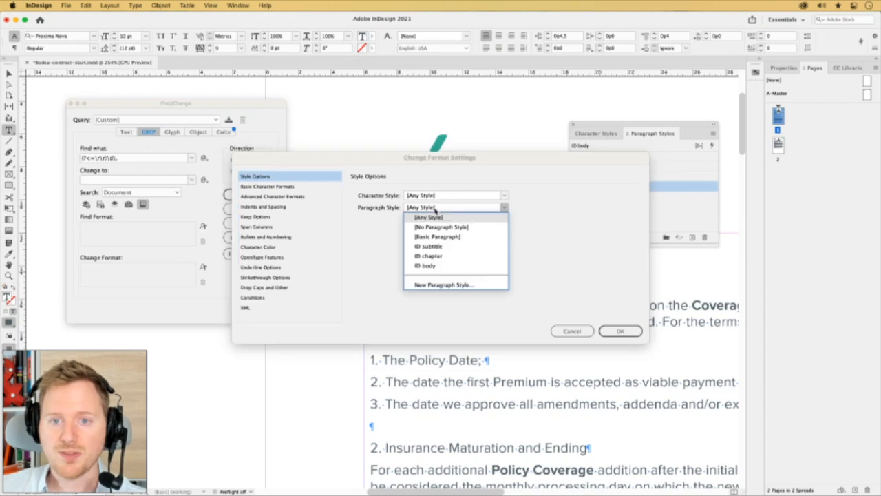
{"action": "left_click", "coordinate": [429, 246]}
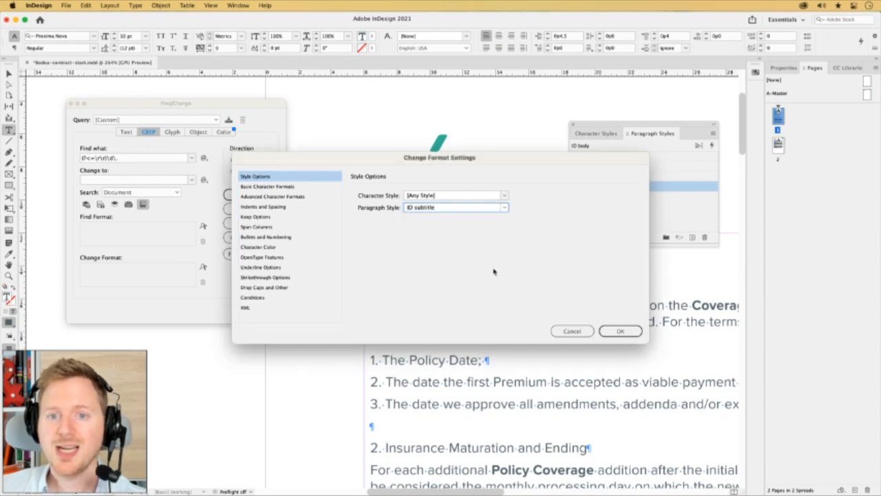
{"action": "left_click", "coordinate": [623, 333]}
{"action": "left_click", "coordinate": [260, 223]}
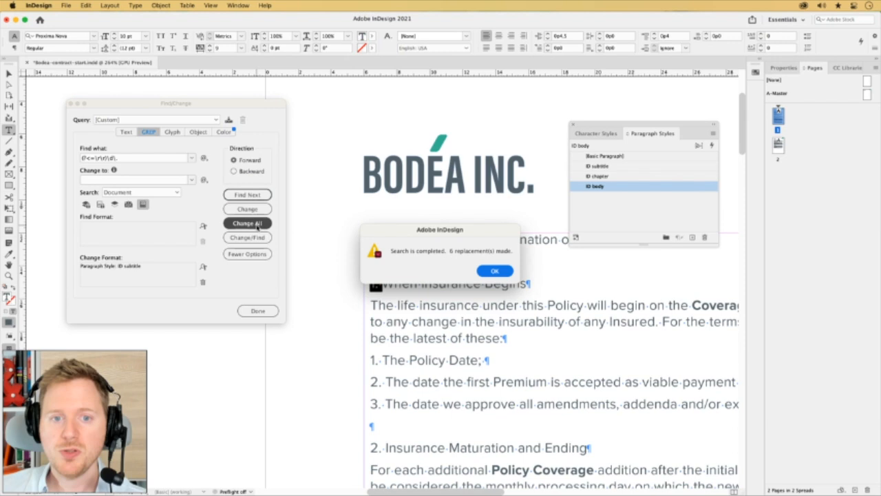
{"action": "left_click", "coordinate": [496, 271]}
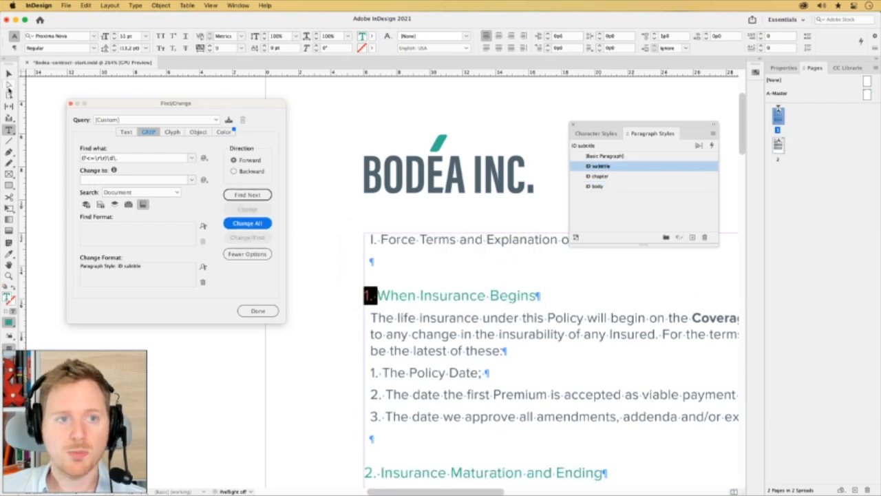
- Examine the restyled numbered headings on the first page and the typed number of the "When Insurance Begins" heading
{"action": "left_click", "coordinate": [9, 74]}
{"action": "left_click", "coordinate": [37, 92]}
{"action": "left_click", "coordinate": [503, 376], "text": "alt+super"}
{"action": "left_click", "coordinate": [503, 376], "text": "alt+super"}
{"action": "left_click", "coordinate": [503, 375], "text": "alt+super"}
{"action": "left_click_drag", "start_coordinate": [342, 405], "coordinate": [530, 453]}
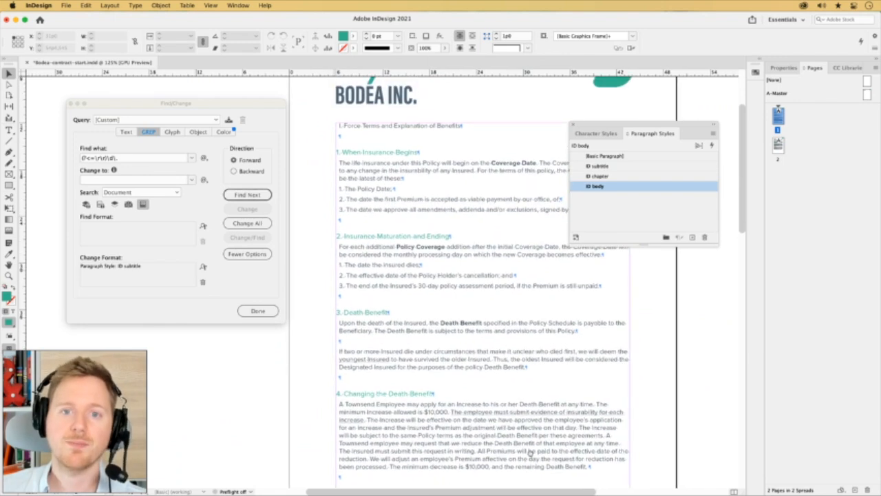
{"action": "left_click", "coordinate": [402, 256], "text": "super"}
{"action": "left_click_drag", "start_coordinate": [386, 258], "coordinate": [434, 293]}
{"action": "key", "text": "Return"}
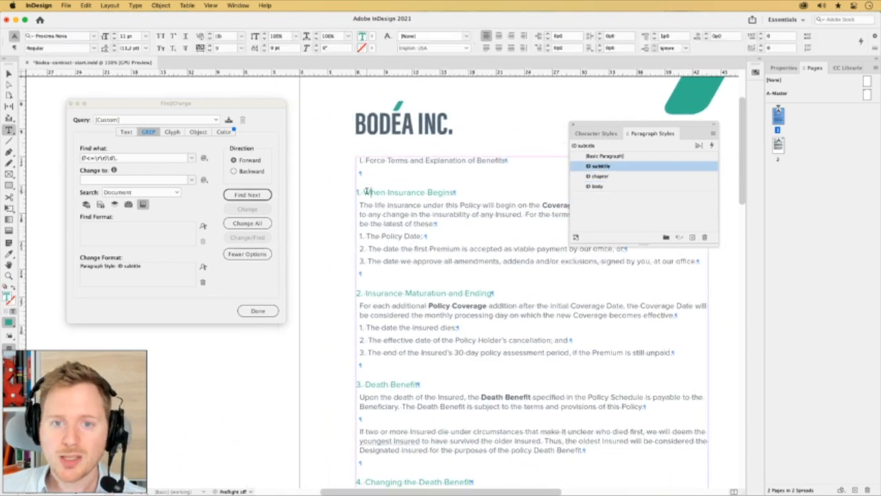
{"action": "key", "text": "Return"}
{"action": "key", "text": "Return"}
{"action": "left_click", "coordinate": [382, 192]}
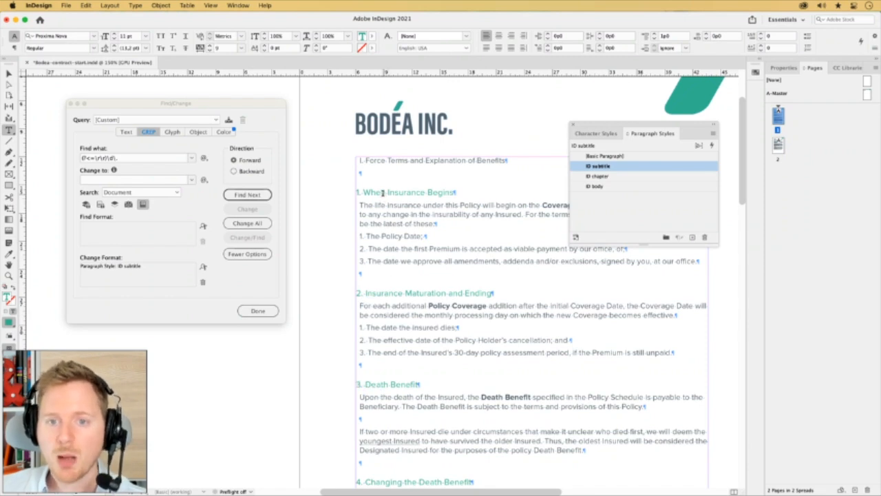
{"action": "left_click_drag", "start_coordinate": [365, 192], "coordinate": [355, 192]}
{"action": "left_click", "coordinate": [402, 190]}
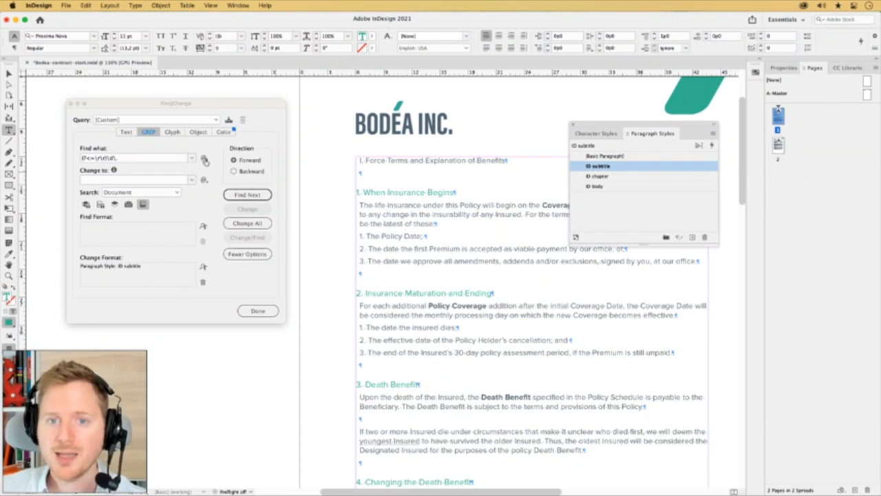
- Close Find/Change and set the list type of the ID subtitle paragraph style to Numbers
{"action": "left_click", "coordinate": [71, 105]}
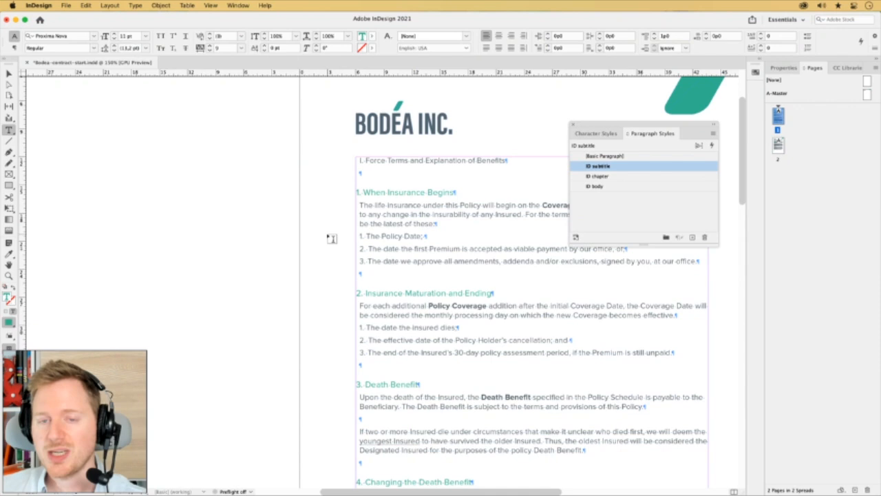
{"action": "right_click", "coordinate": [625, 168]}
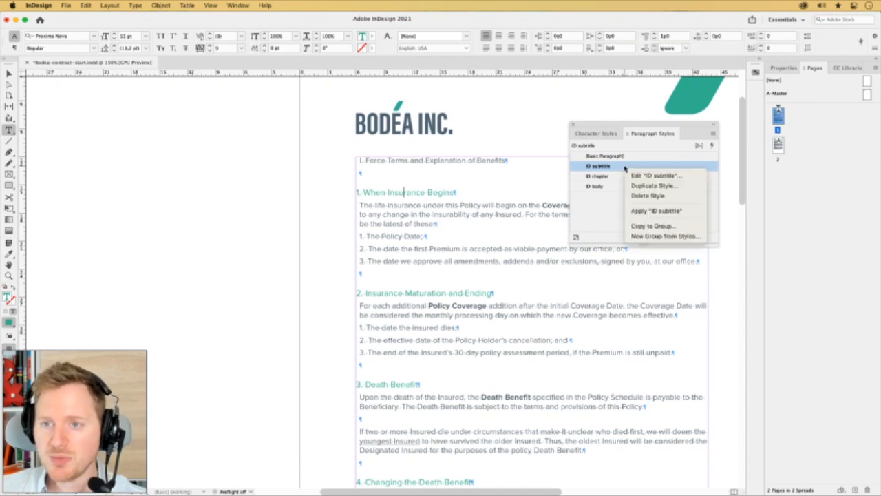
{"action": "left_click", "coordinate": [654, 175]}
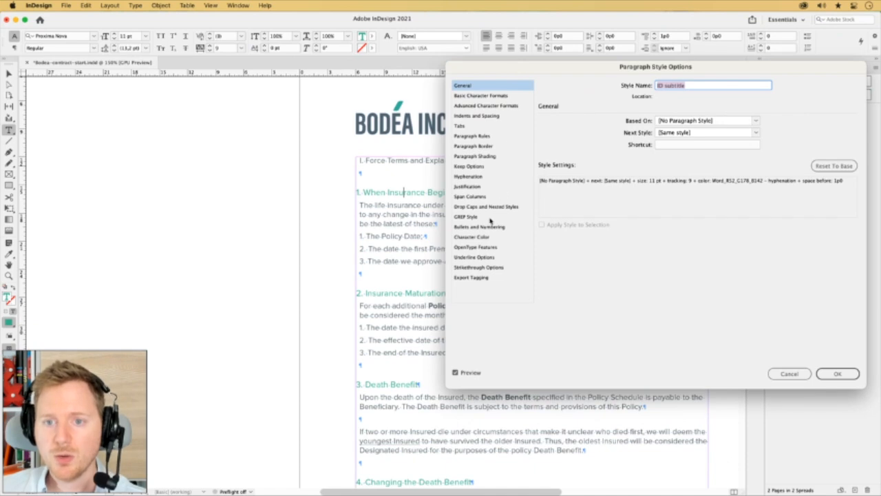
{"action": "left_click", "coordinate": [479, 226]}
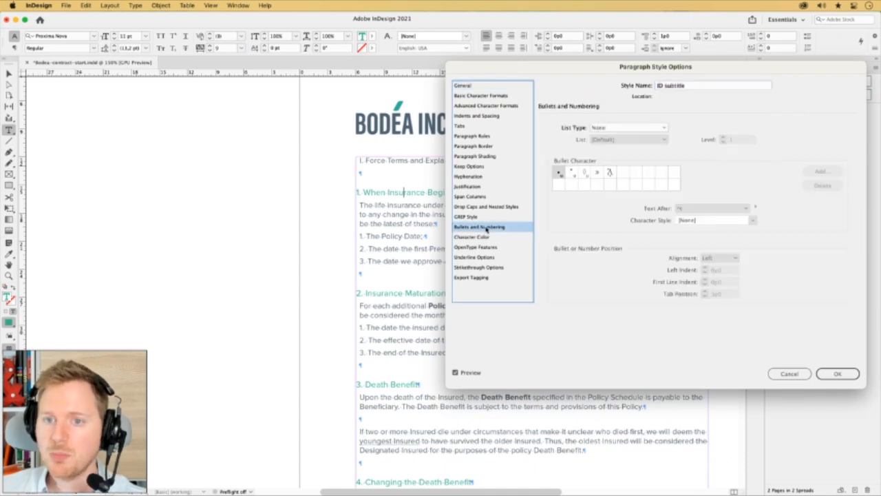
{"action": "left_click", "coordinate": [608, 128]}
{"action": "left_click", "coordinate": [606, 156]}
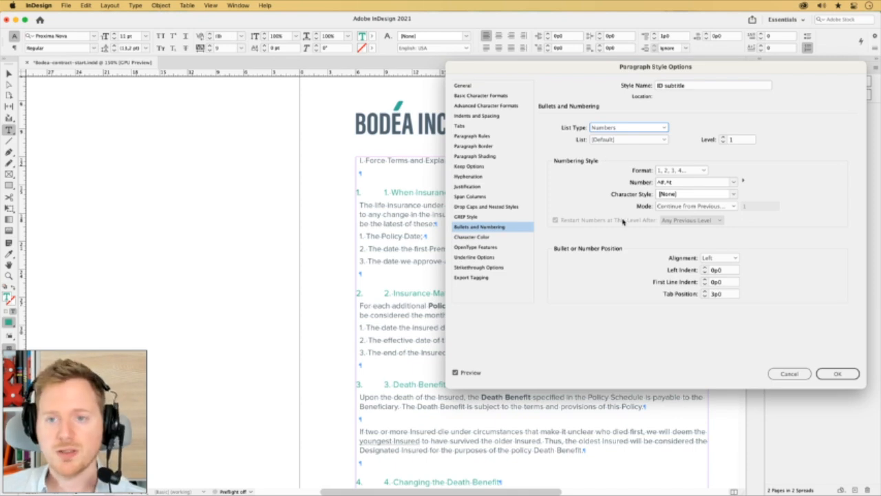
- Move the style options aside to reveal the headings and set the left indent of the numbering to 1p5
{"action": "left_click_drag", "start_coordinate": [498, 73], "coordinate": [548, 50]}
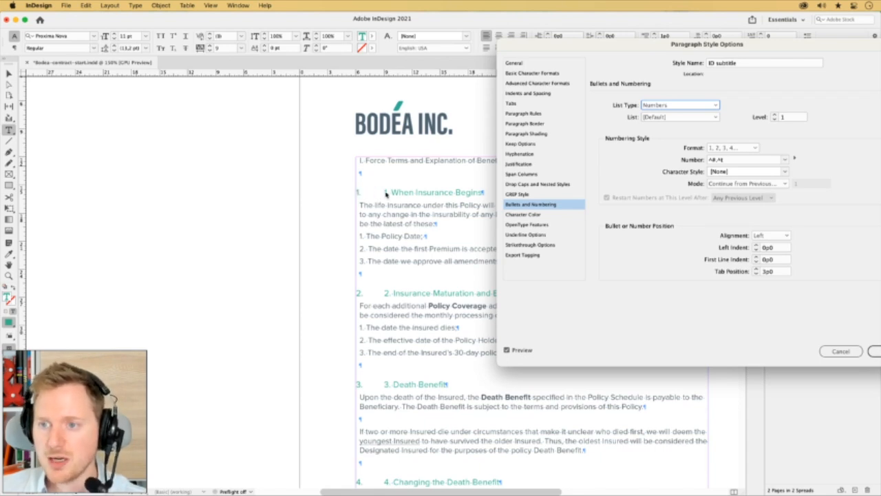
{"action": "left_click", "coordinate": [777, 248]}
{"action": "left_click_drag", "start_coordinate": [778, 251], "coordinate": [761, 250]}
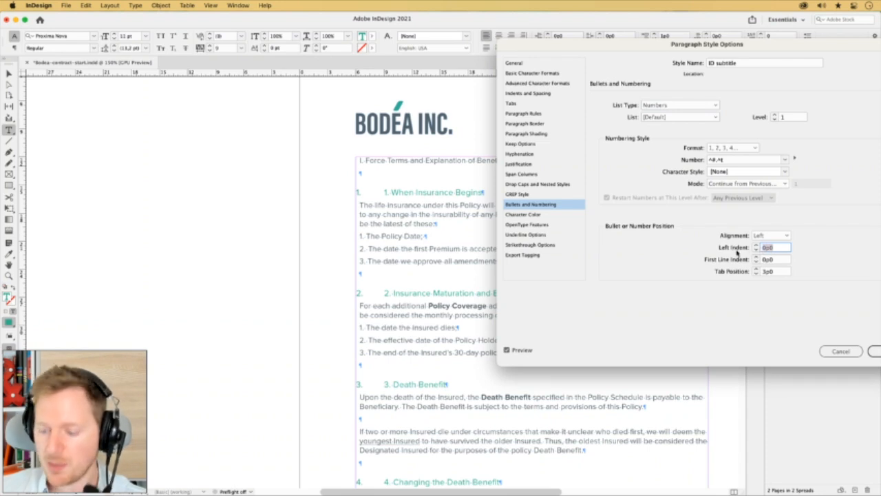
{"action": "left_click", "coordinate": [778, 248]}
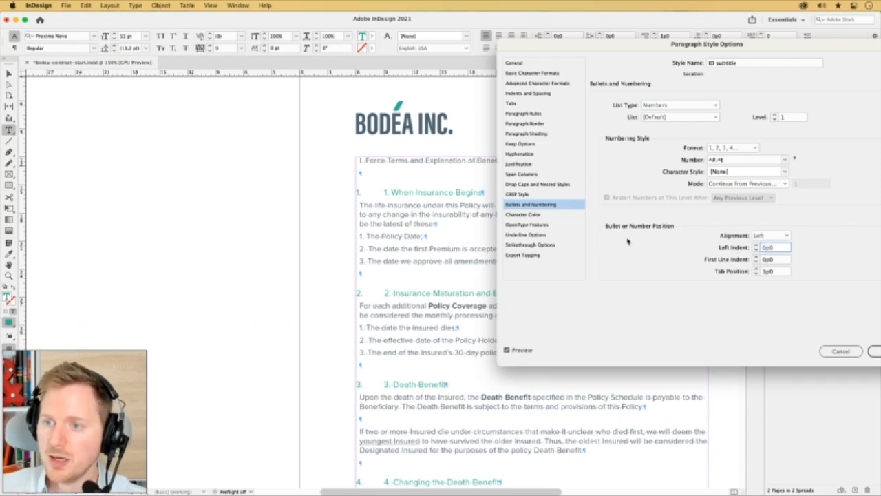
{"action": "key", "text": "Up"}
{"action": "key", "text": "Up"}
{"action": "key", "text": "Up"}
{"action": "key", "text": "Up"}
{"action": "key", "text": "Up"}
{"action": "key", "text": "Up"}
{"action": "key", "text": "Up"}
{"action": "key", "text": "Up"}
{"action": "key", "text": "Up"}
{"action": "key", "text": "Up"}
{"action": "key", "text": "Up"}
{"action": "key", "text": "Up"}
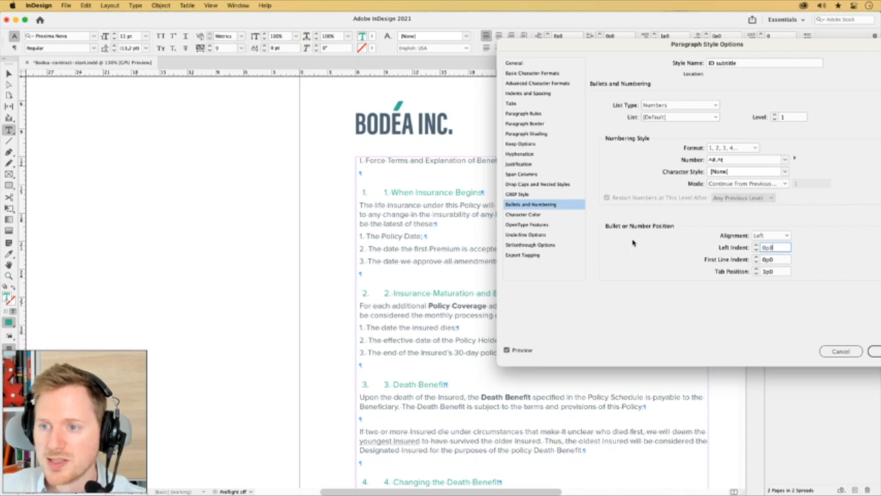
{"action": "key", "text": "Up"}
{"action": "key", "text": "Up"}
{"action": "key", "text": "Up"}
{"action": "key", "text": "Up"}
{"action": "key", "text": "Up"}
{"action": "key", "text": "Tab"}
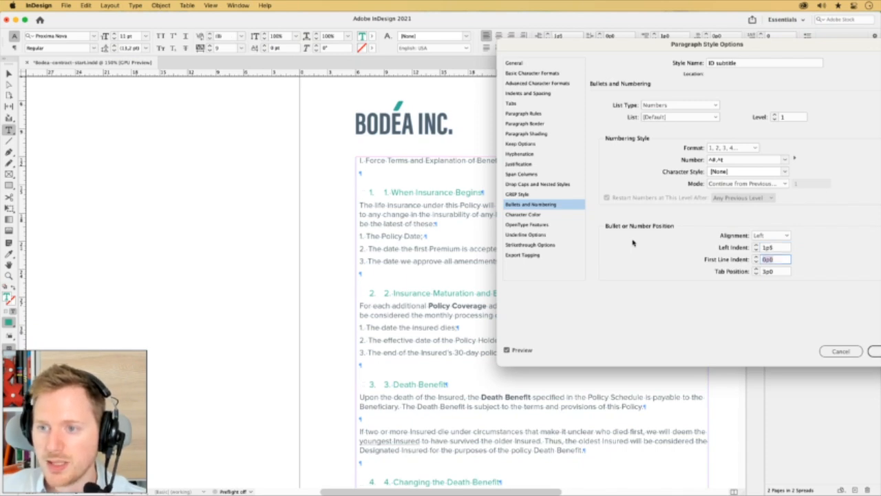
- Set the first line indent of the ID subtitle numbering to -1p5
{"action": "key", "text": "Down"}
{"action": "key", "text": "Down"}
{"action": "key", "text": "Down"}
{"action": "key", "text": "Down"}
{"action": "key", "text": "Down"}
{"action": "key", "text": "Down"}
{"action": "key", "text": "Down"}
{"action": "key", "text": "Down"}
{"action": "key", "text": "Down"}
{"action": "key", "text": "Down"}
{"action": "key", "text": "Down"}
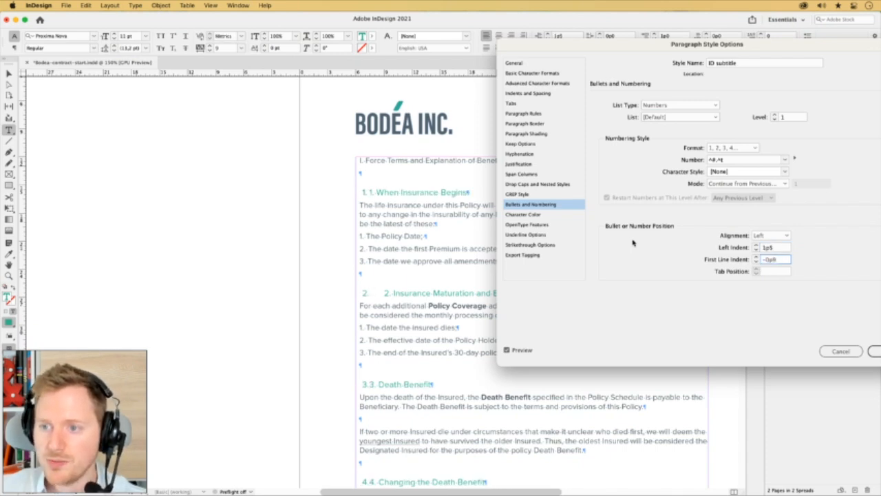
{"action": "key", "text": "Down"}
{"action": "key", "text": "Down"}
{"action": "key", "text": "Down"}
{"action": "key", "text": "Down"}
{"action": "key", "text": "Down"}
{"action": "key", "text": "Tab"}
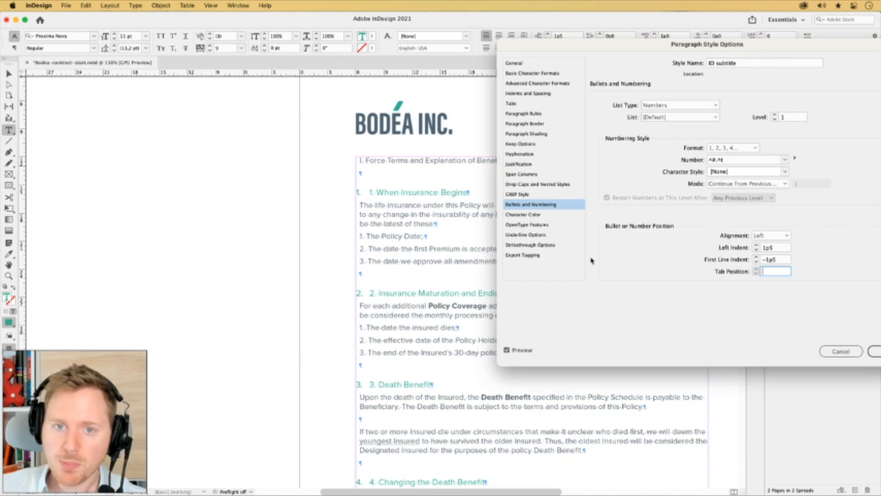
- Assign the ID subtitle numbering to a new list named "subtitle" and accept the paragraph style changes
{"action": "left_click_drag", "start_coordinate": [619, 38], "coordinate": [575, 40]}
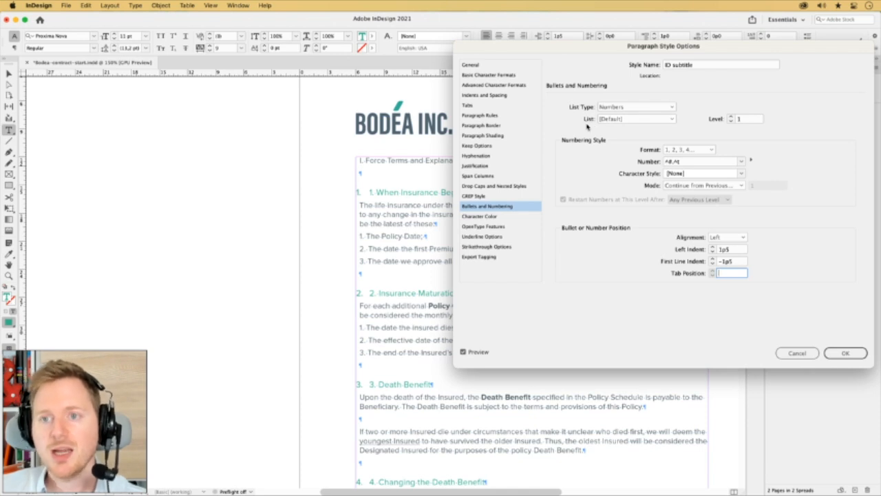
{"action": "left_click", "coordinate": [628, 119]}
{"action": "left_click", "coordinate": [563, 133]}
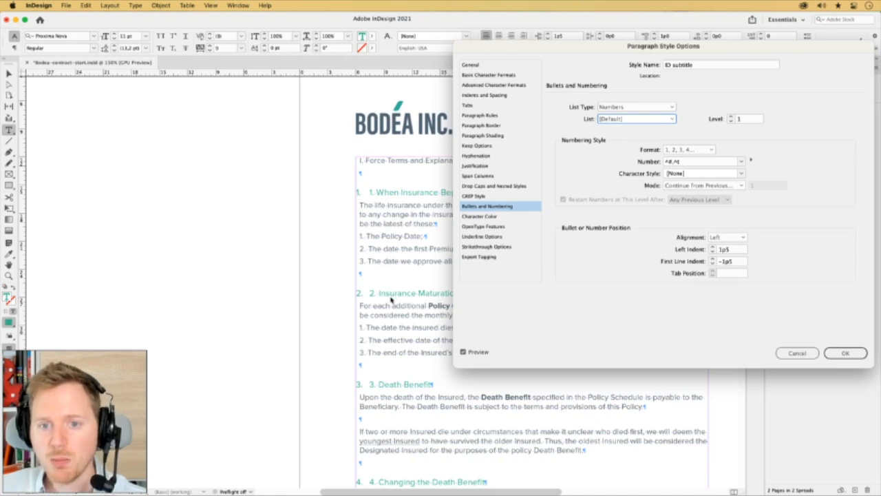
{"action": "left_click", "coordinate": [621, 120]}
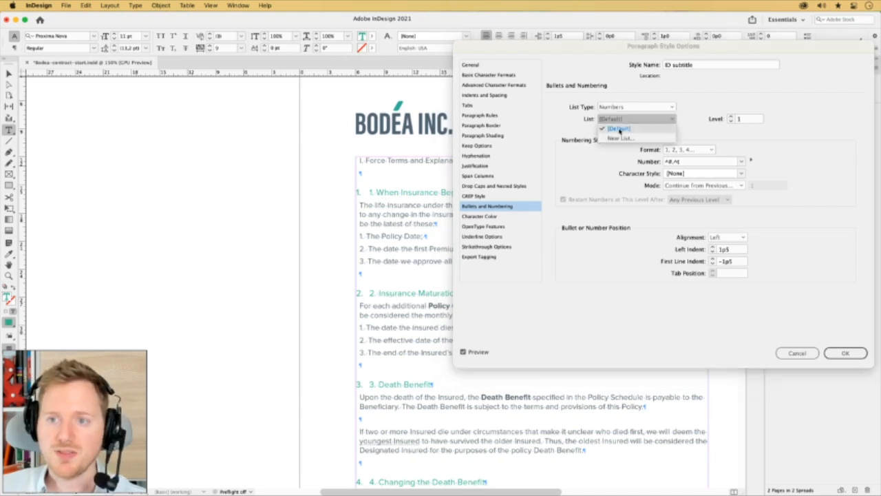
{"action": "left_click", "coordinate": [619, 137]}
{"action": "type", "text": "subt"}
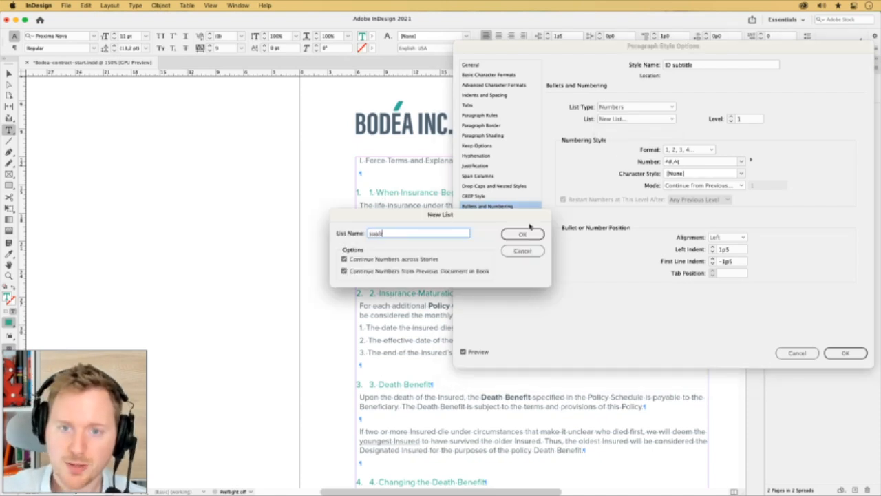
{"action": "type", "text": "itle"}
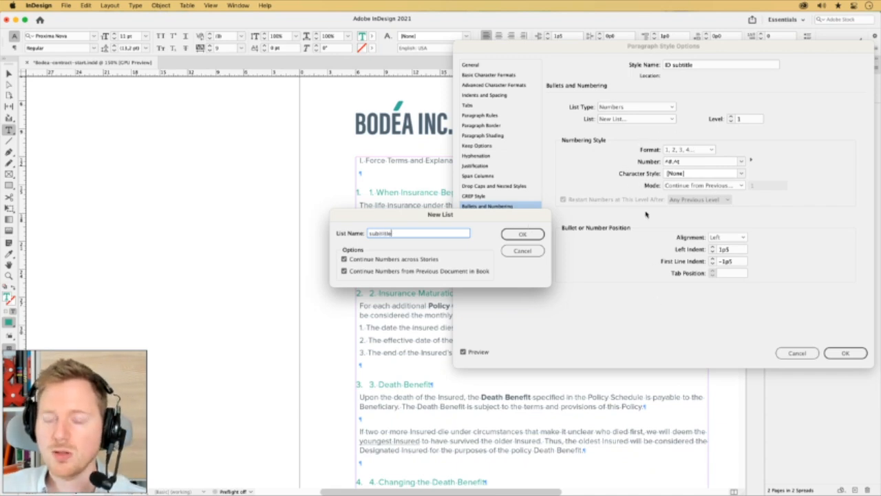
{"action": "left_click_drag", "start_coordinate": [420, 233], "coordinate": [345, 234]}
{"action": "left_click", "coordinate": [439, 235]}
{"action": "left_click", "coordinate": [381, 235]}
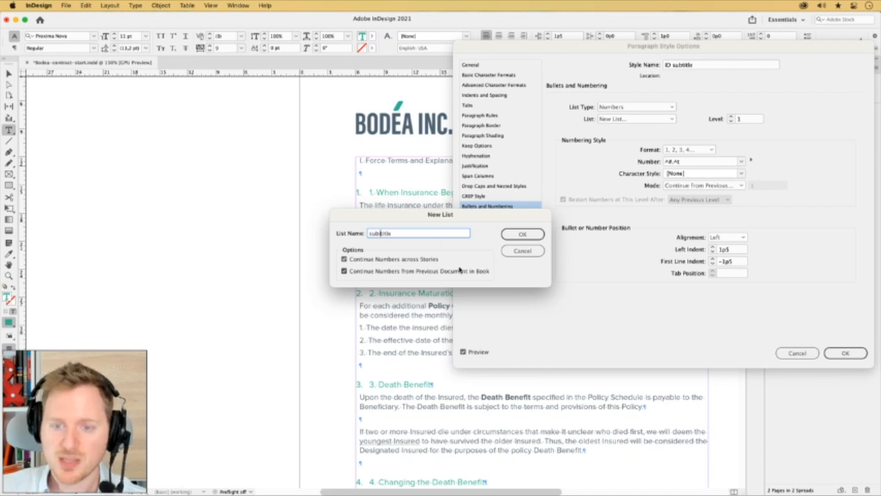
{"action": "left_click", "coordinate": [511, 235]}
{"action": "key", "text": "Return"}
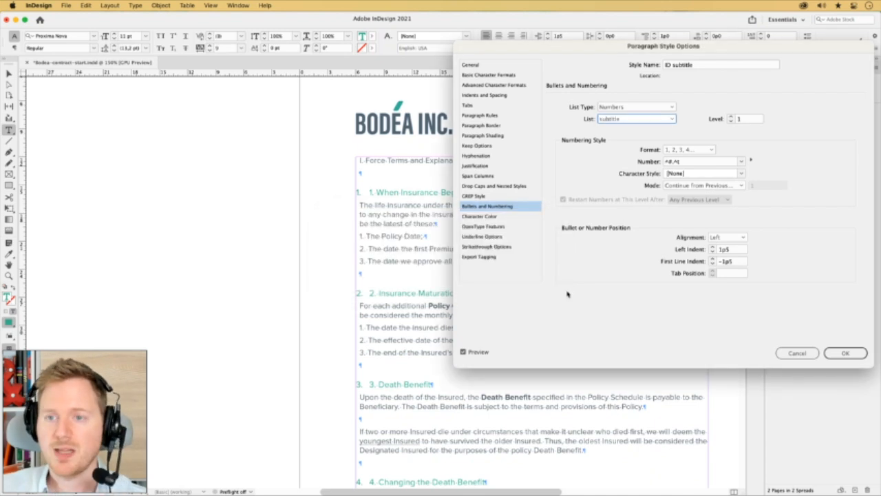
{"action": "left_click", "coordinate": [832, 356]}
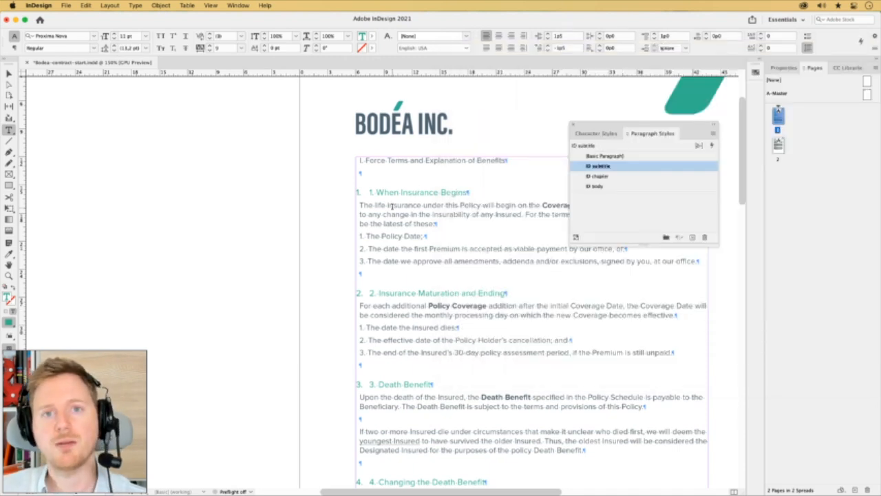
- Check the typed heading numbers, reopen Find/Change, clear the change format and reduce the GREP search pattern to \d\
{"action": "left_click_drag", "start_coordinate": [378, 193], "coordinate": [368, 192]}
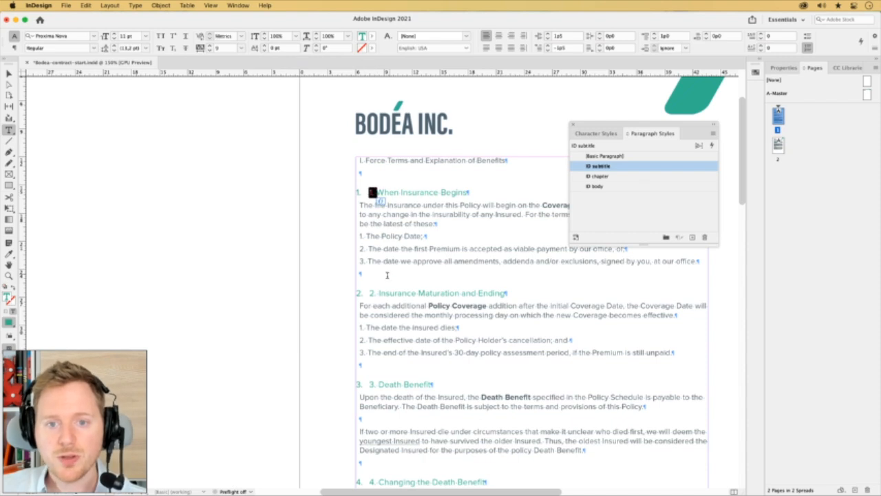
{"action": "left_click_drag", "start_coordinate": [379, 293], "coordinate": [369, 293]}
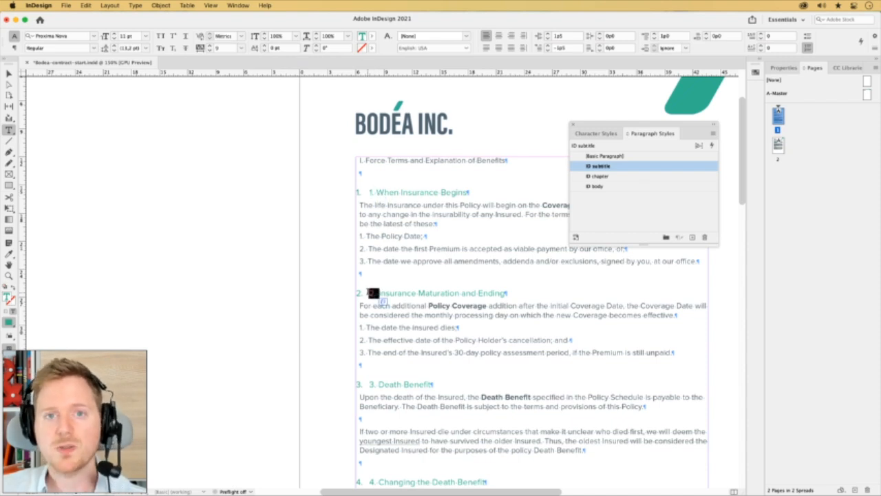
{"action": "left_click", "coordinate": [391, 193]}
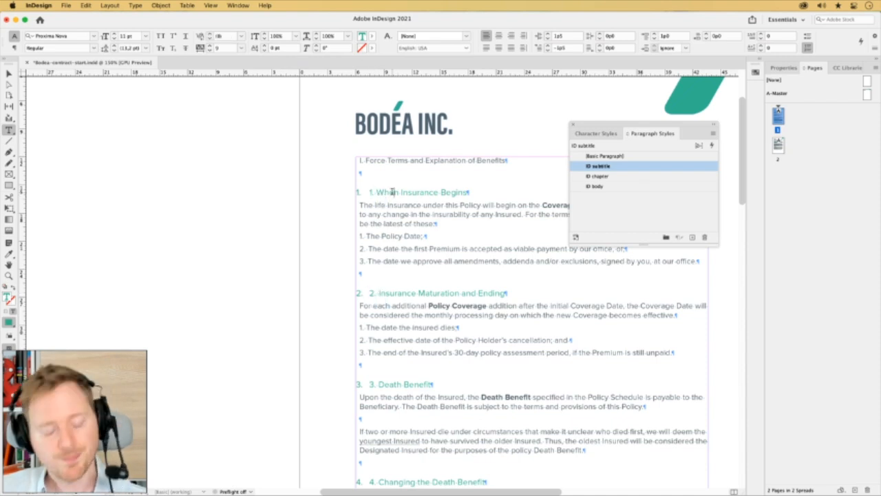
{"action": "key", "text": "super+f"}
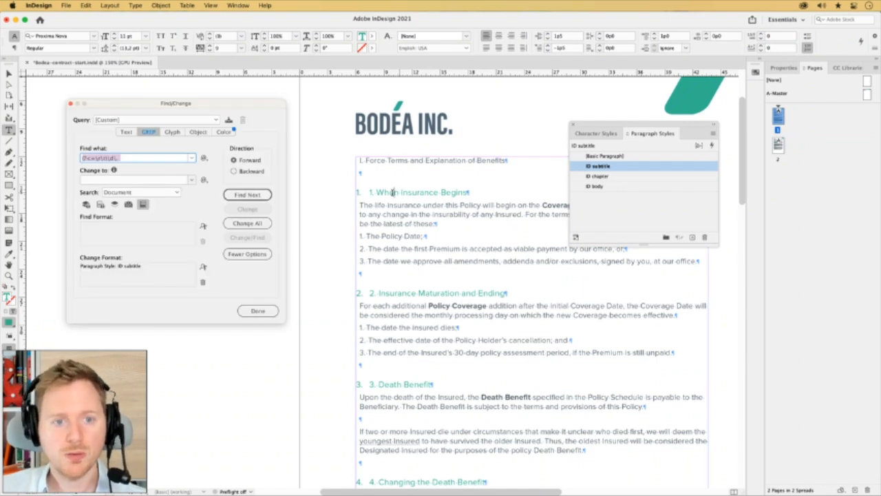
{"action": "left_click", "coordinate": [203, 281]}
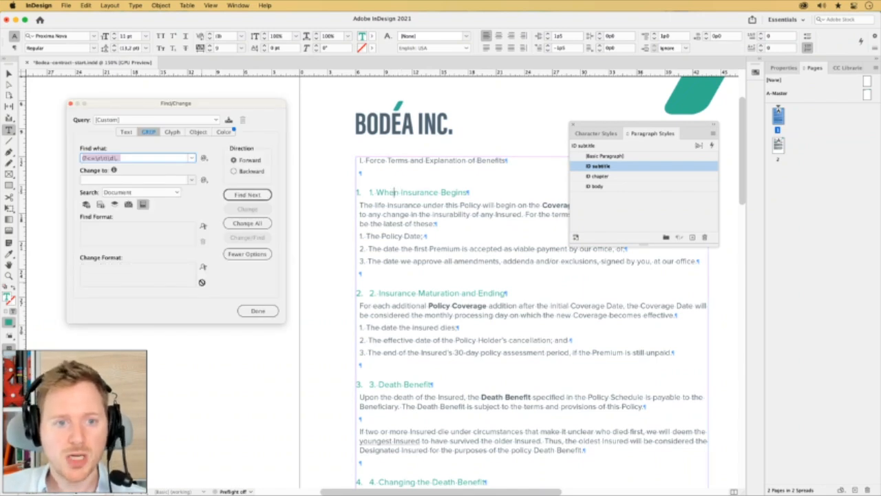
{"action": "left_click", "coordinate": [120, 158]}
{"action": "left_click_drag", "start_coordinate": [107, 158], "coordinate": [72, 160]}
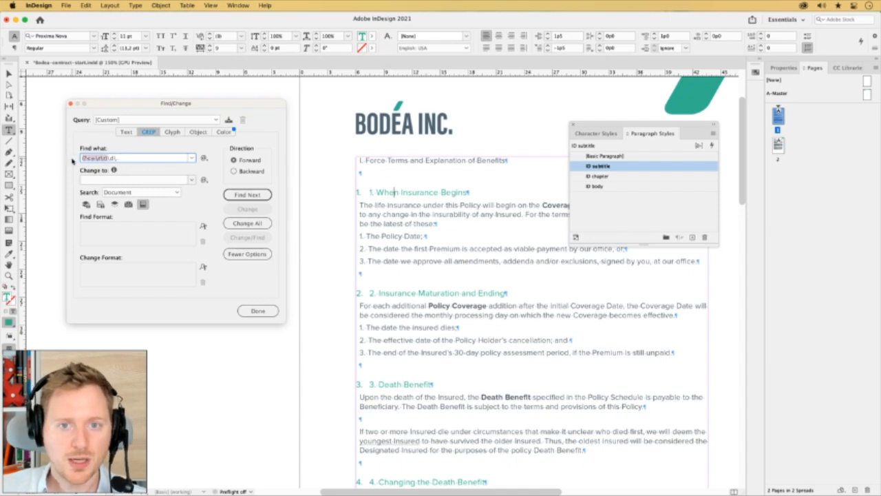
{"action": "key", "text": "BackSpace"}
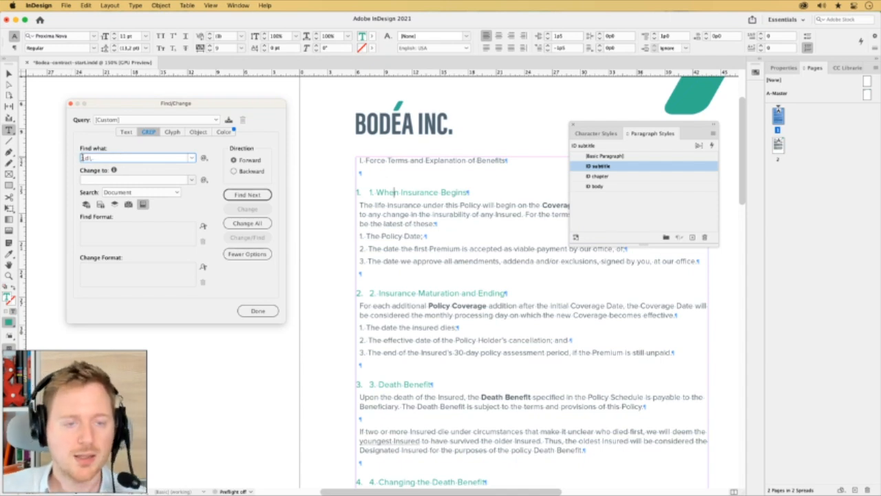
{"action": "type", "text": "\\d"}
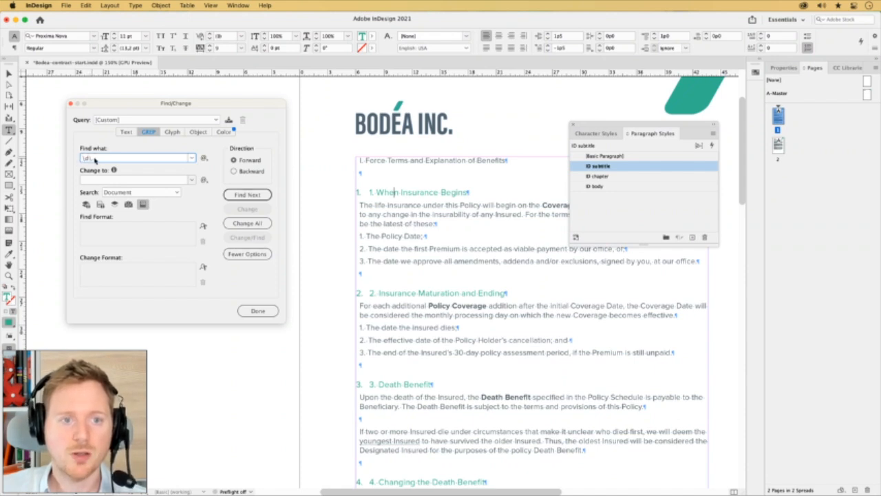
- Restrict the find format to the ID subtitle paragraph style
{"action": "left_click", "coordinate": [139, 230]}
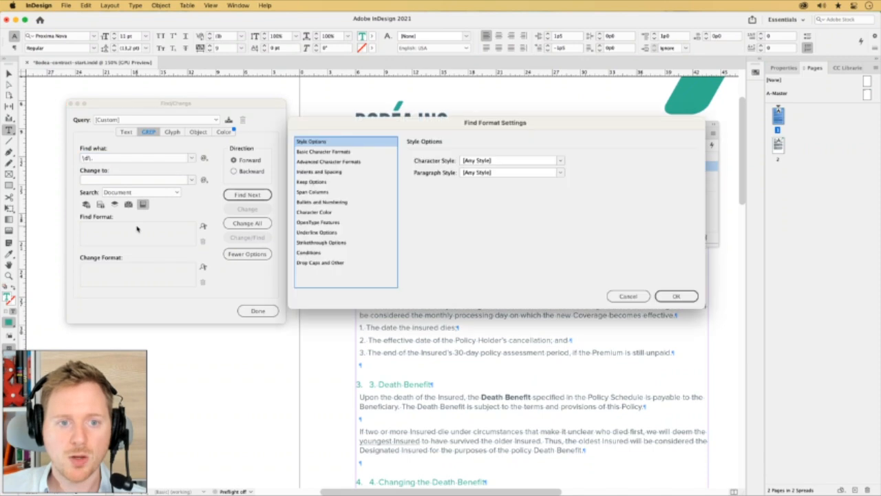
{"action": "left_click", "coordinate": [464, 173]}
{"action": "left_click", "coordinate": [484, 211]}
{"action": "left_click", "coordinate": [674, 296]}
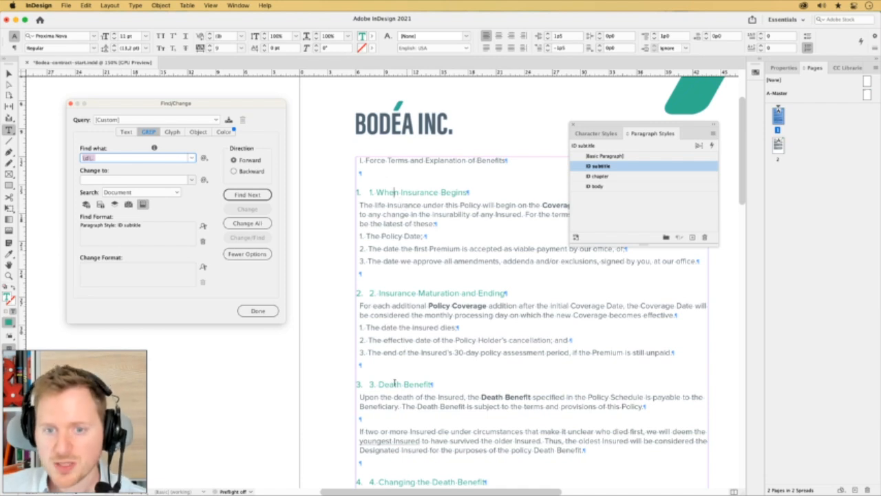
- Preview several matches, replace all typed heading numbers in the document with nothing, and close Find/Change
{"action": "left_click", "coordinate": [256, 195]}
{"action": "left_click", "coordinate": [260, 197]}
{"action": "left_click", "coordinate": [261, 197]}
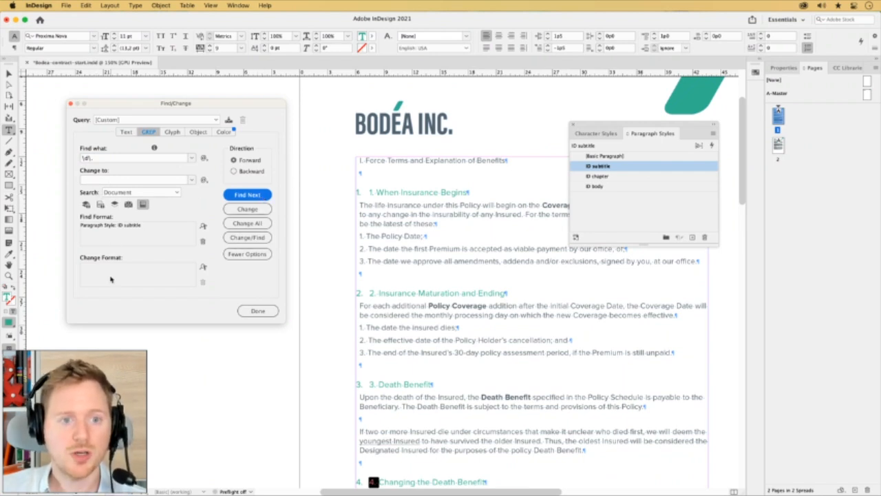
{"action": "left_click", "coordinate": [254, 224]}
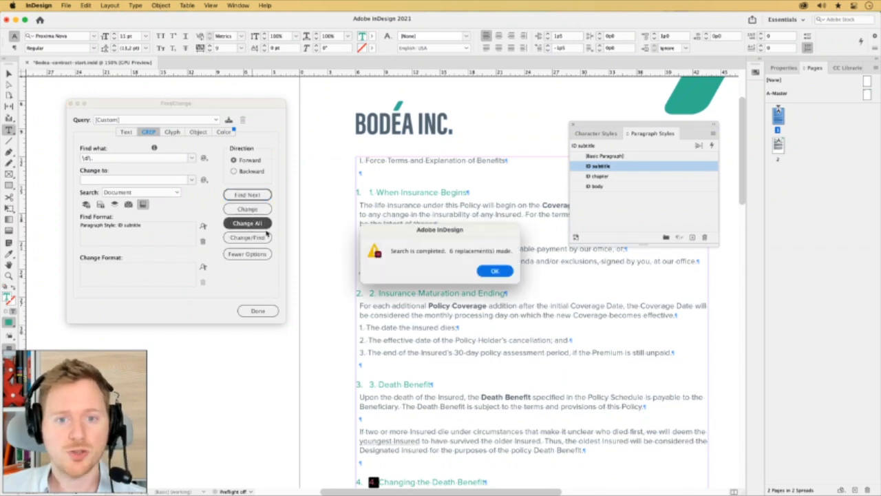
{"action": "left_click", "coordinate": [504, 273]}
{"action": "left_click", "coordinate": [9, 74]}
{"action": "left_click", "coordinate": [70, 103]}
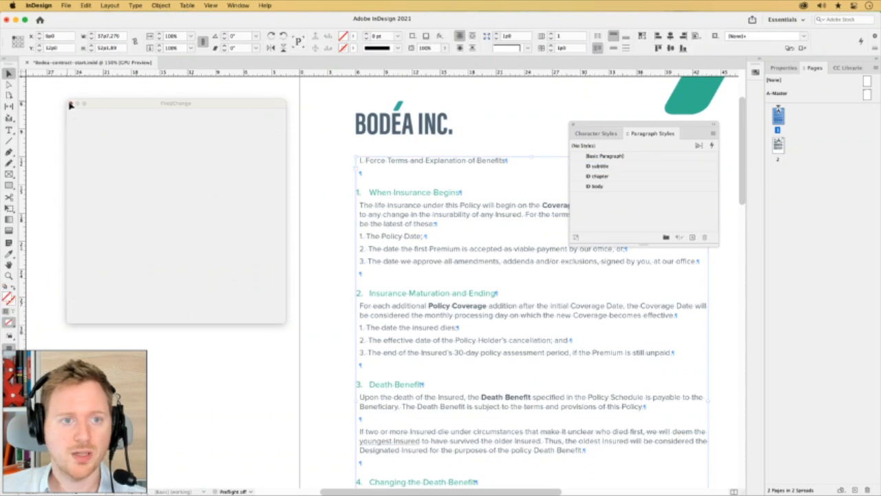
- Examine the automatically numbered headings in preview and the Roman numeral of the "Force Terms and Explanation of Benefits" heading
{"action": "left_click", "coordinate": [110, 236]}
{"action": "scroll", "coordinate": [119, 145], "scroll_direction": "down", "scroll_amount": 1}
{"action": "scroll", "coordinate": [119, 145], "scroll_direction": "right", "scroll_amount": 1}
{"action": "scroll", "coordinate": [119, 145], "scroll_direction": "down", "scroll_amount": 3}
{"action": "scroll", "coordinate": [119, 145], "scroll_direction": "right", "scroll_amount": 3}
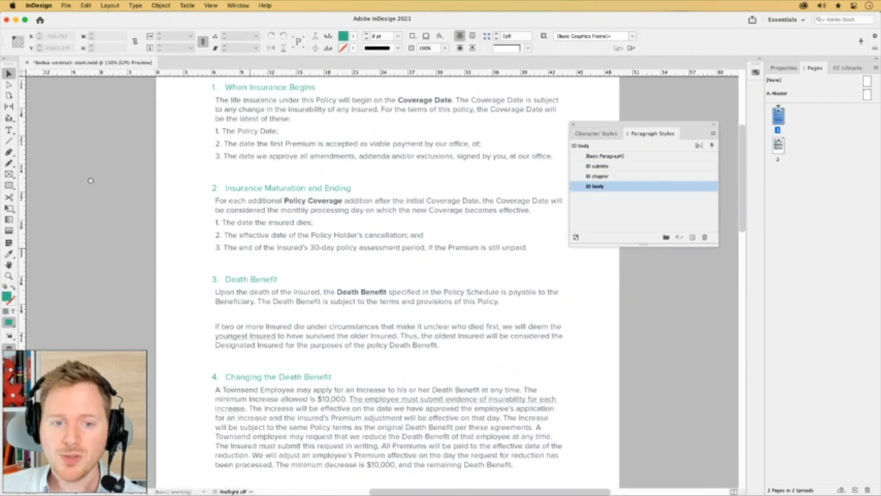
{"action": "scroll", "coordinate": [106, 250], "scroll_direction": "up", "scroll_amount": 4}
{"action": "key", "text": "w"}
{"action": "double_click", "coordinate": [230, 196]}
{"action": "left_click_drag", "start_coordinate": [258, 194], "coordinate": [196, 192]}
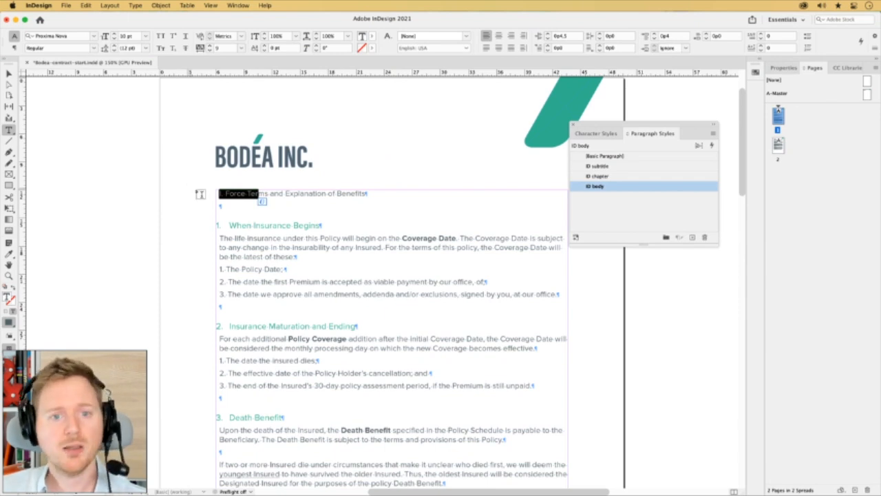
{"action": "left_click", "coordinate": [245, 195]}
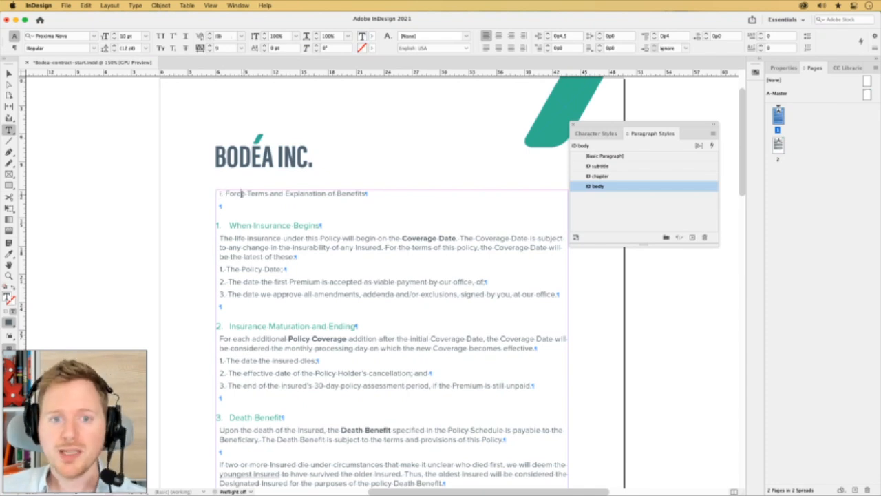
- Reopen Find/Change, clear the find format and set the GREP pattern to ^I+\. for Roman numerals at the beginning of a paragraph
{"action": "key", "text": "super+f"}
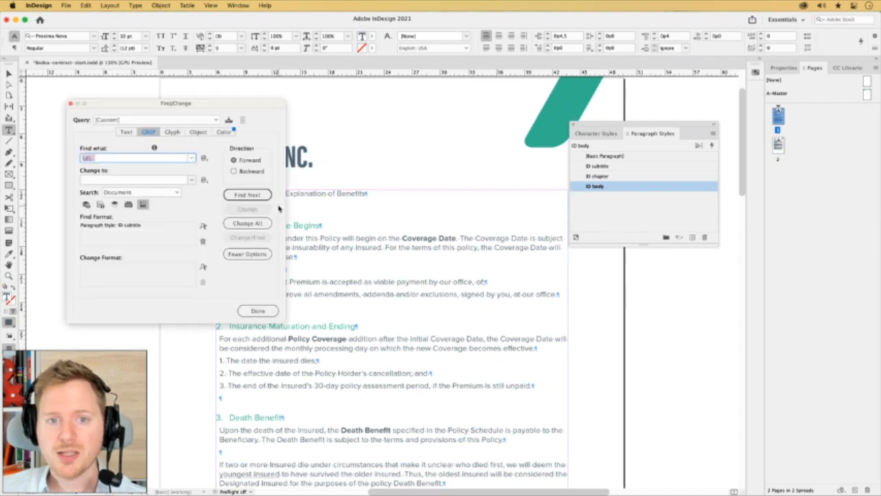
{"action": "left_click_drag", "start_coordinate": [179, 103], "coordinate": [535, 150]}
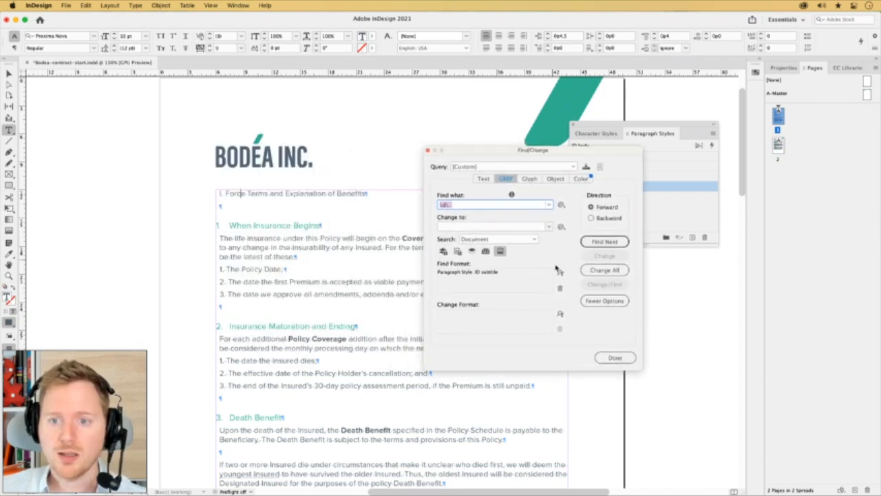
{"action": "left_click", "coordinate": [560, 288]}
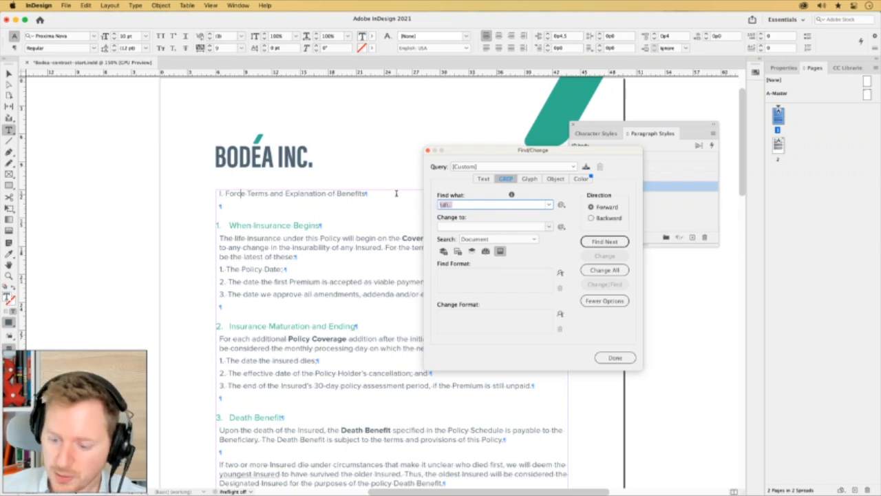
{"action": "key", "text": "BackSpace"}
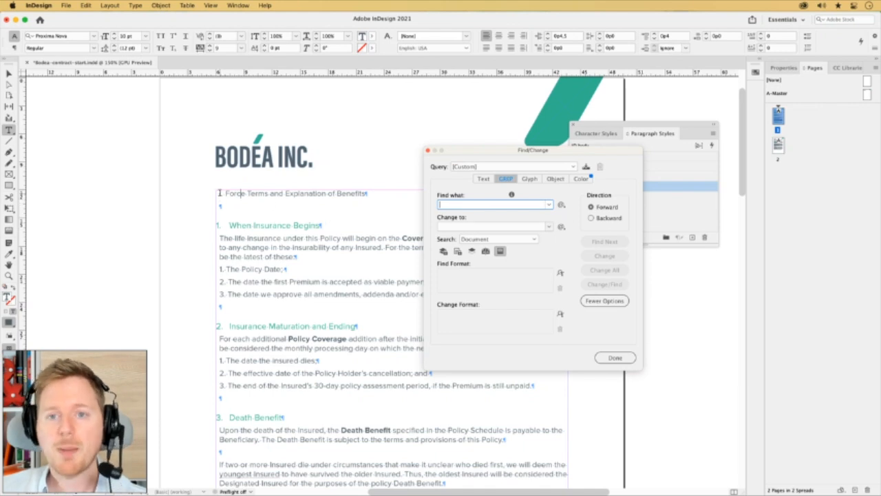
{"action": "left_click", "coordinate": [561, 205]}
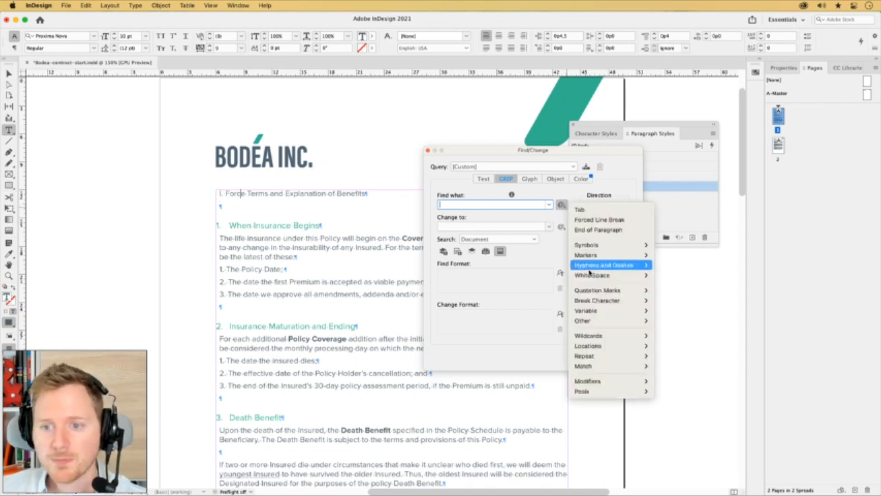
{"action": "mouse_move", "coordinate": [591, 348]}
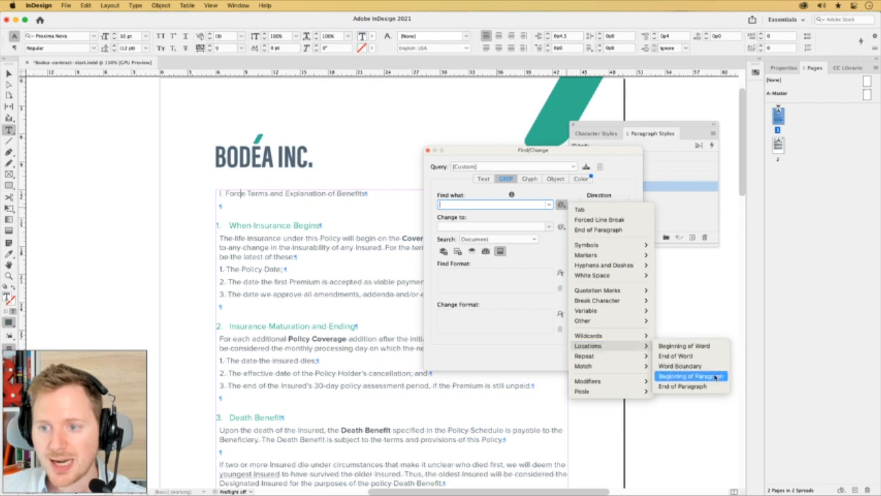
{"action": "left_click", "coordinate": [690, 376]}
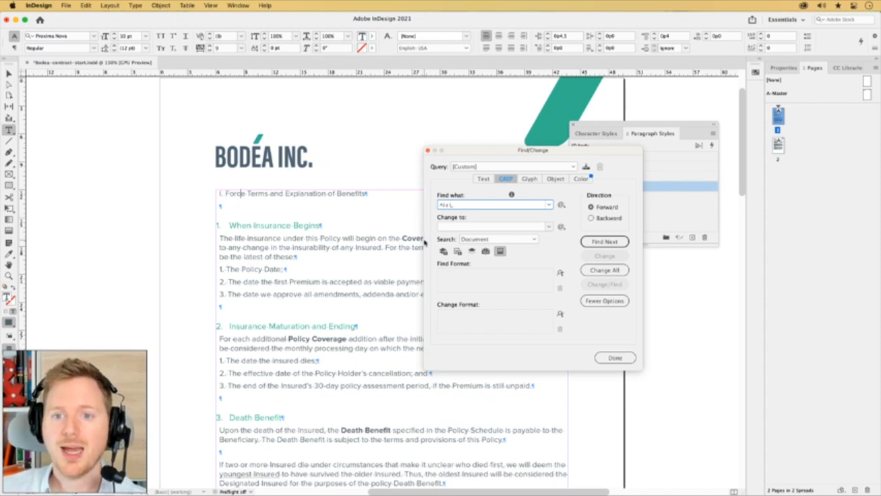
- Step through the document's matches for Roman numerals that begin a paragraph
{"action": "left_click", "coordinate": [604, 241]}
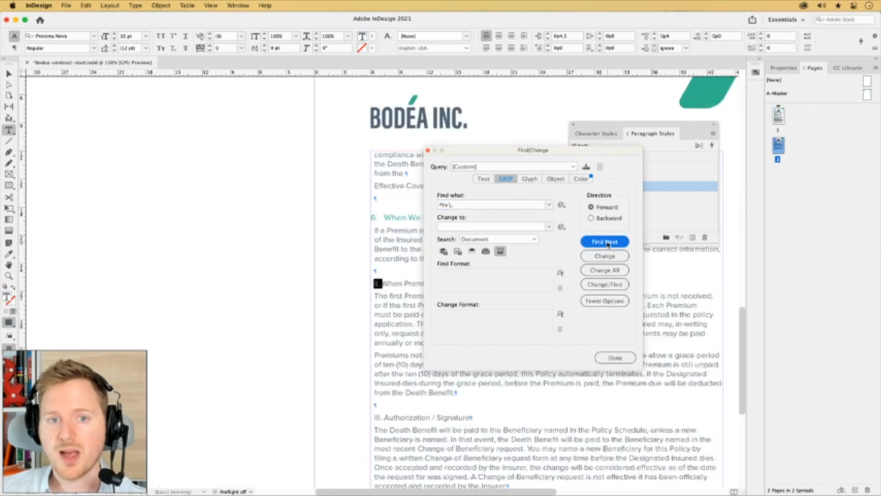
{"action": "left_click", "coordinate": [605, 241]}
{"action": "left_click", "coordinate": [605, 241]}
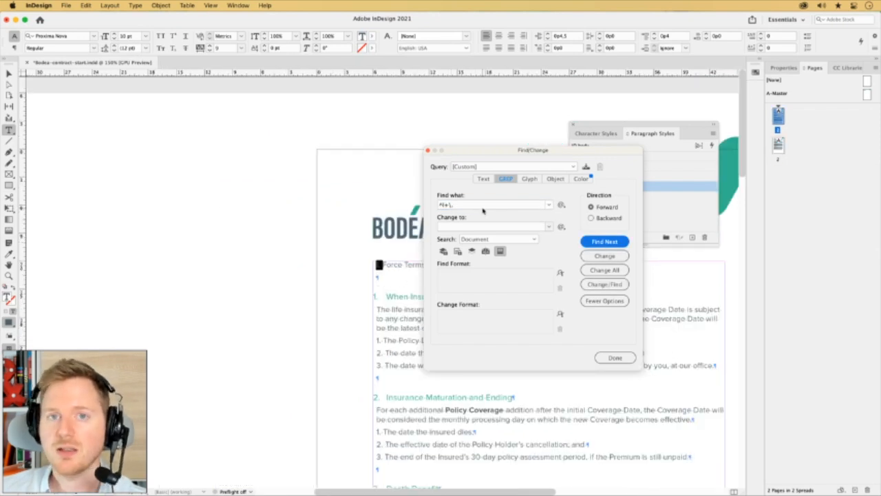
- Set the change format to the ID chapter paragraph style, apply it to all Roman numeral matches in the document, and close Find/Change
{"action": "left_click", "coordinate": [463, 327]}
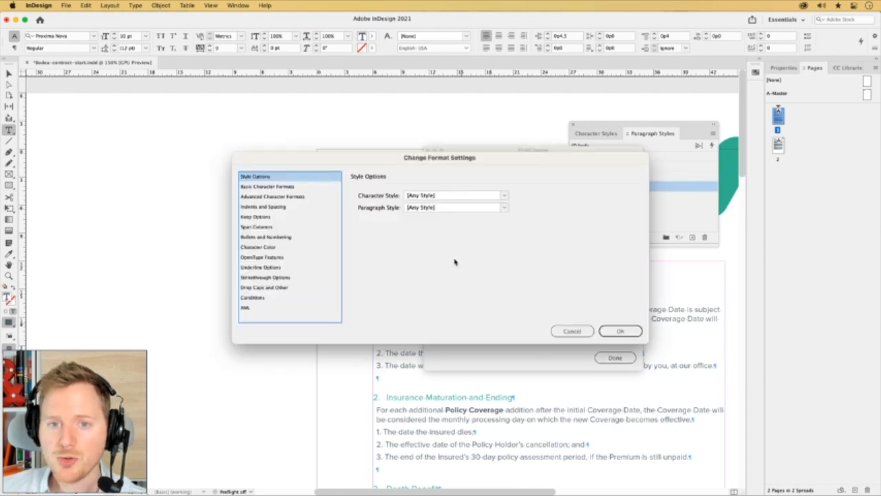
{"action": "left_click", "coordinate": [438, 209]}
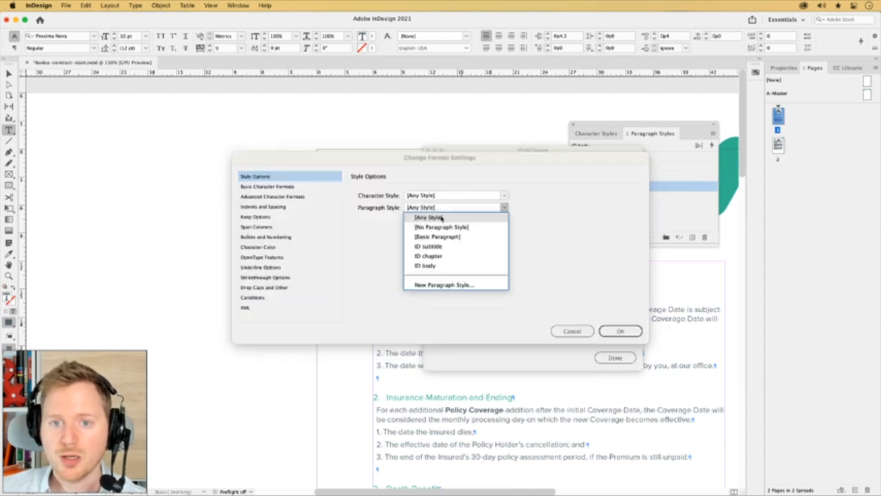
{"action": "left_click", "coordinate": [445, 256]}
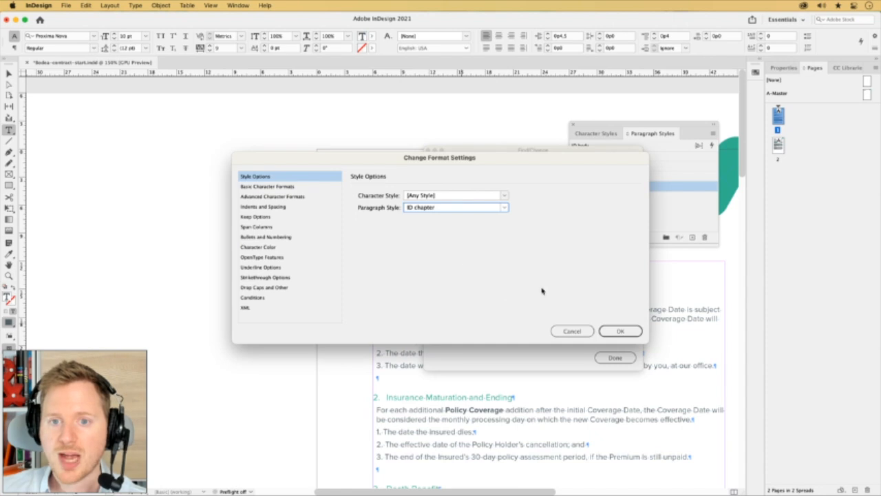
{"action": "left_click", "coordinate": [620, 332]}
{"action": "left_click", "coordinate": [604, 270]}
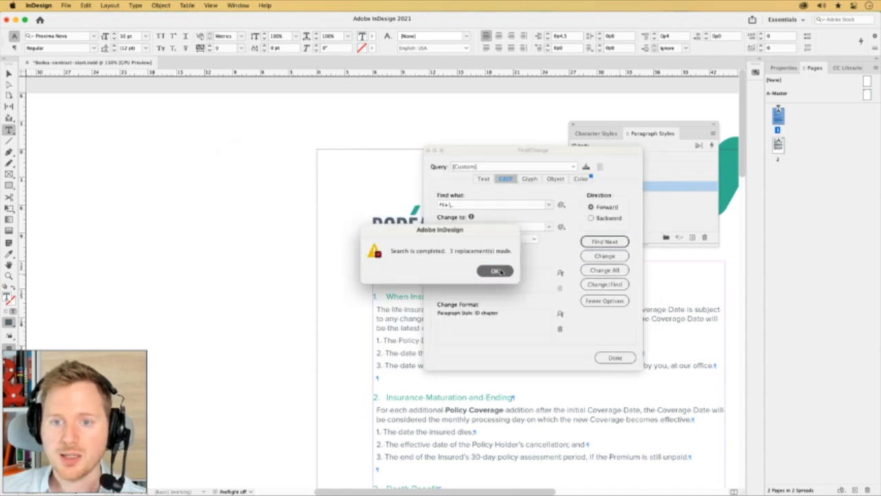
{"action": "left_click", "coordinate": [494, 270]}
{"action": "left_click_drag", "start_coordinate": [459, 150], "coordinate": [136, 119]}
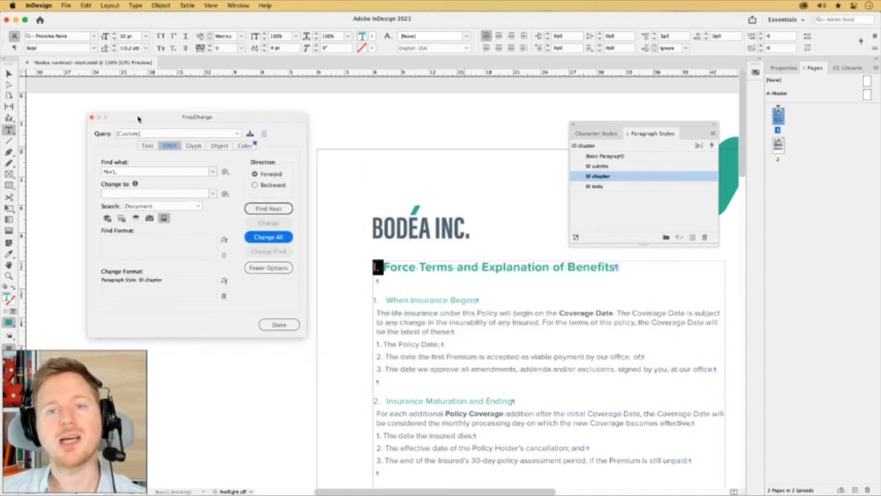
{"action": "left_click", "coordinate": [279, 325]}
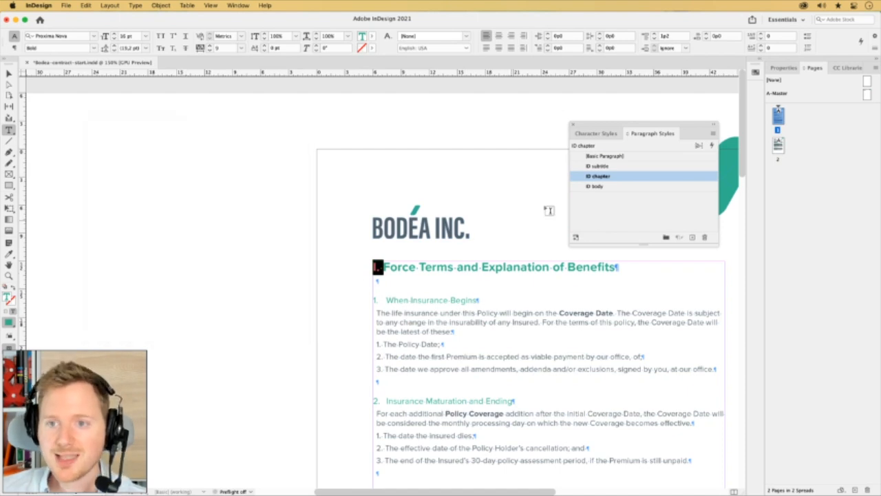
- Edit the ID chapter paragraph style to use a Numbers list with the Roman numeral format I, II, III, IV
{"action": "right_click", "coordinate": [610, 181]}
{"action": "left_click", "coordinate": [623, 186]}
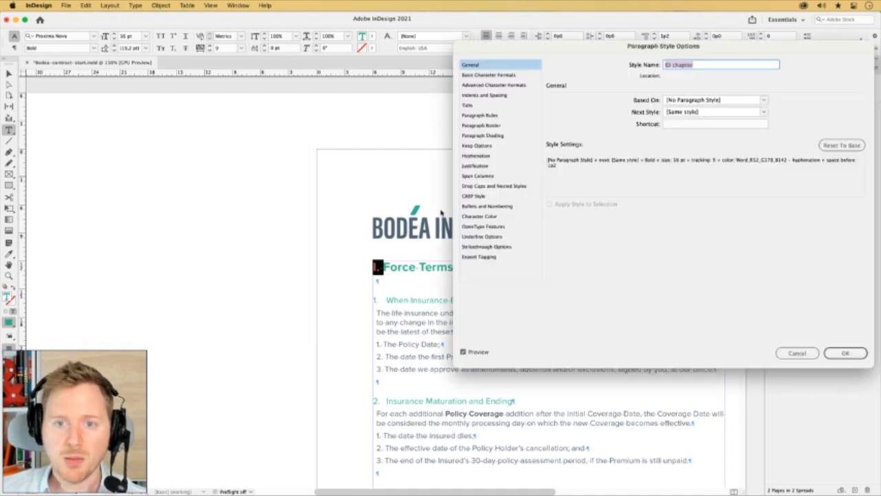
{"action": "left_click", "coordinate": [491, 206]}
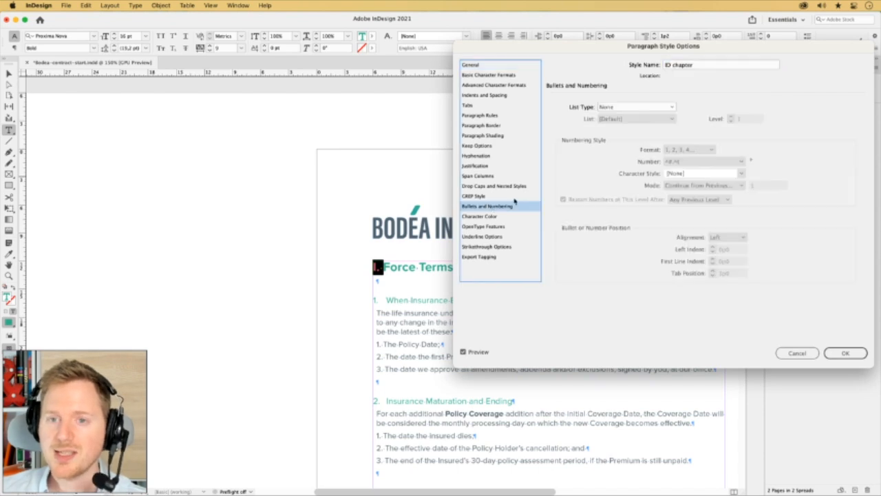
{"action": "left_click", "coordinate": [610, 108]}
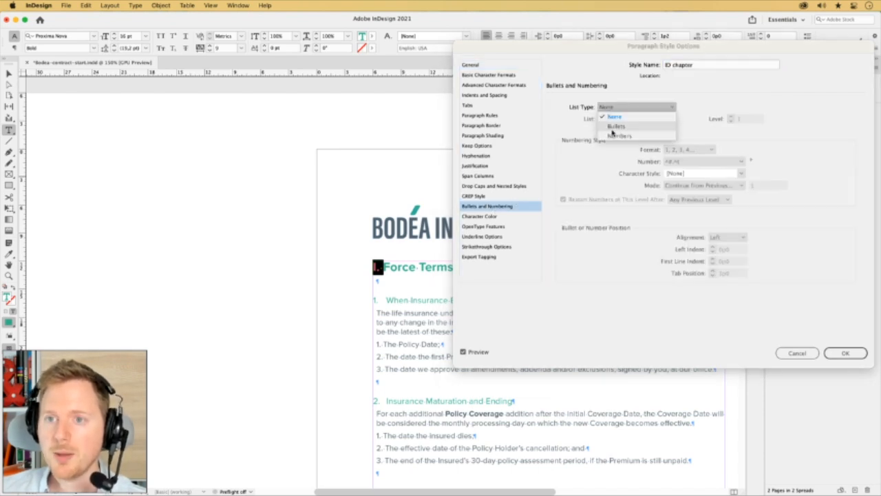
{"action": "left_click", "coordinate": [614, 137]}
{"action": "left_click", "coordinate": [709, 151]}
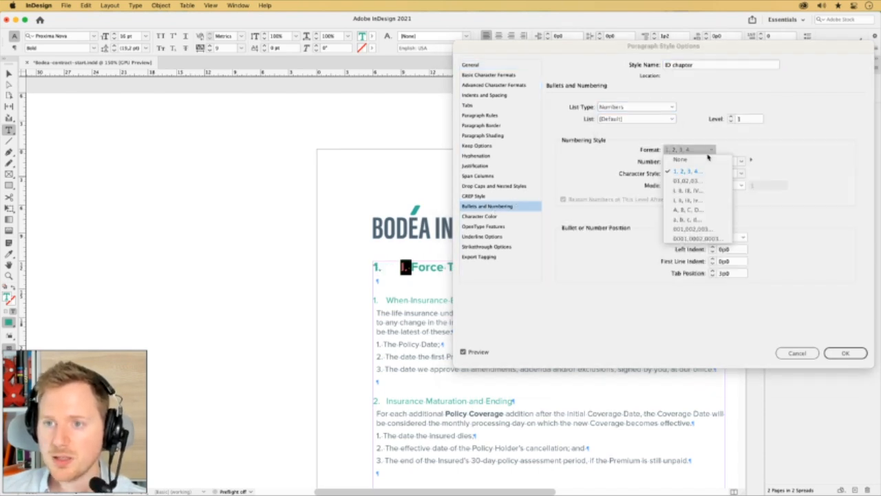
{"action": "left_click", "coordinate": [704, 190]}
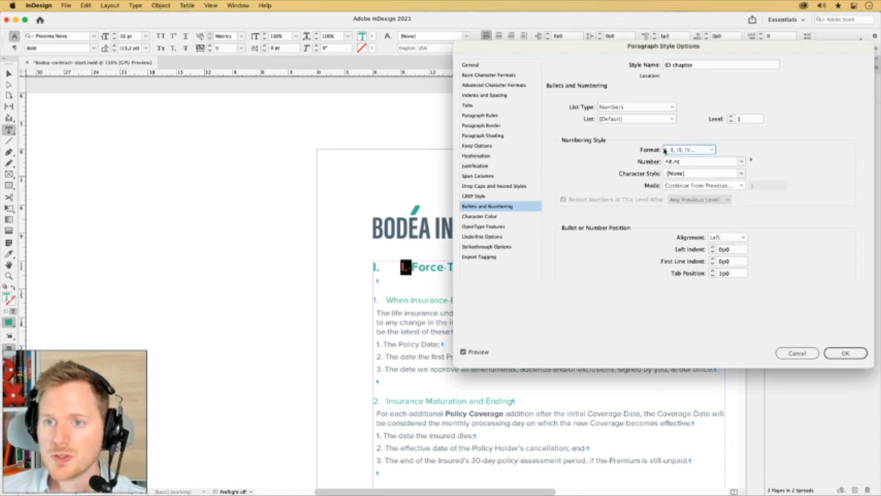
- Set the ID chapter numbering's left indent to 1p7 and its first line indent to -1p7
{"action": "left_click", "coordinate": [736, 249]}
{"action": "key", "text": "Up"}
{"action": "key", "text": "Up"}
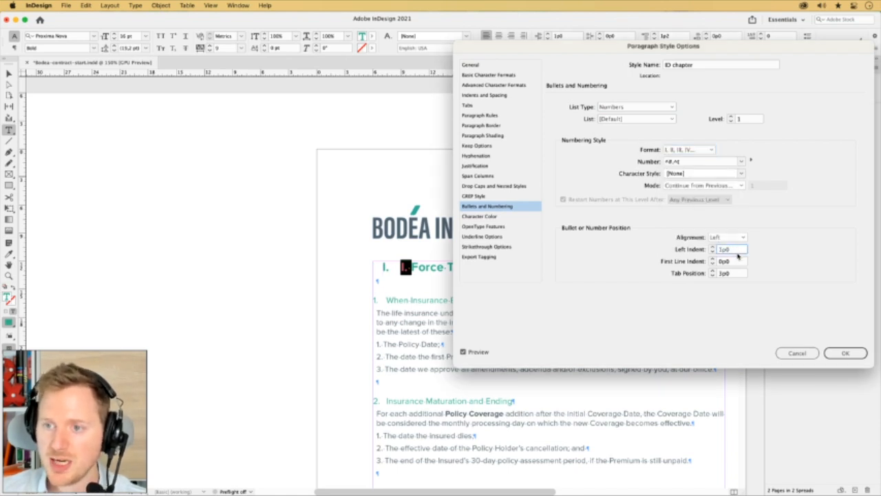
{"action": "key", "text": "Down"}
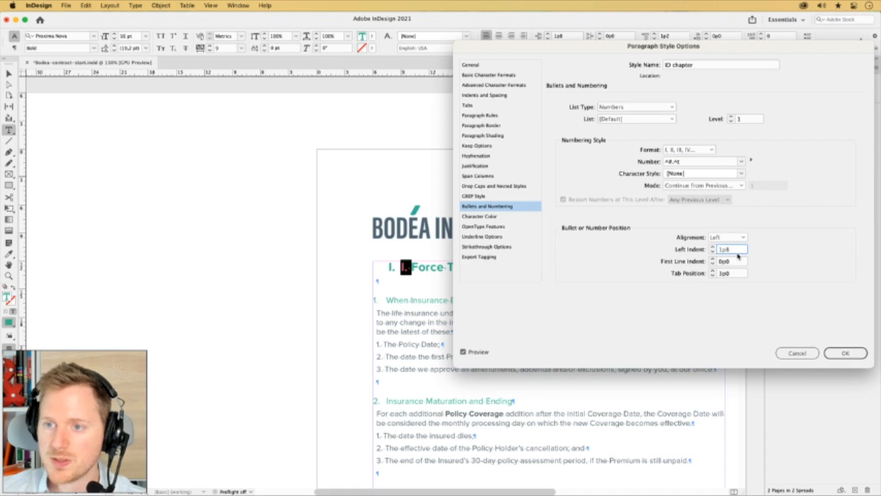
{"action": "key", "text": "Tab"}
{"action": "key", "text": "Down"}
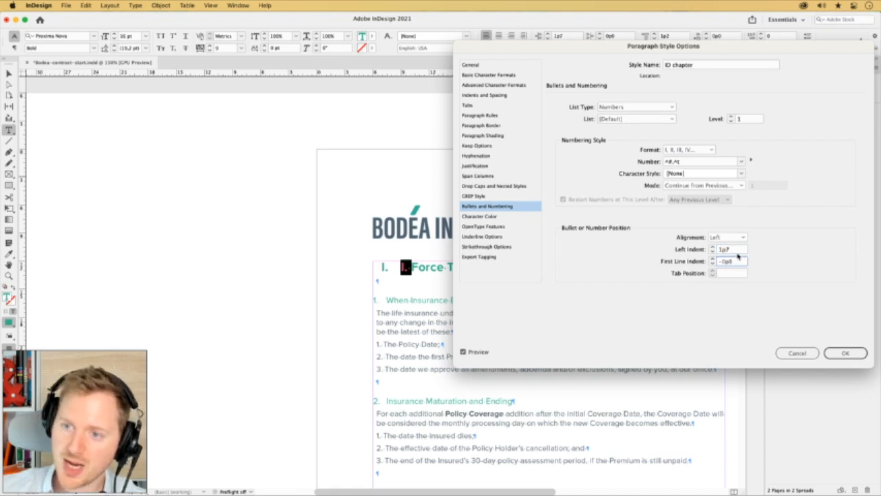
{"action": "key", "text": "Down"}
{"action": "key", "text": "Down"}
{"action": "key", "text": "Down"}
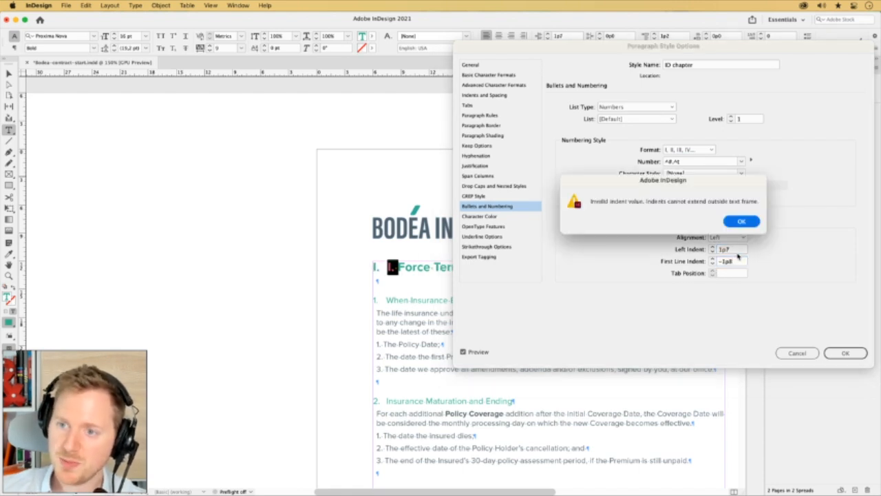
{"action": "key", "text": "Return"}
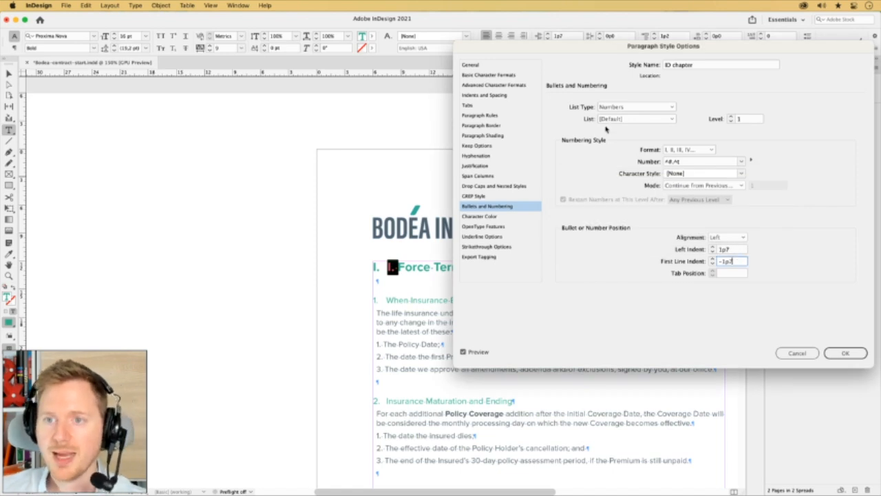
- Create a new list named chapter for the ID chapter numbering and save the paragraph style
{"action": "left_click", "coordinate": [610, 120]}
{"action": "left_click", "coordinate": [614, 148]}
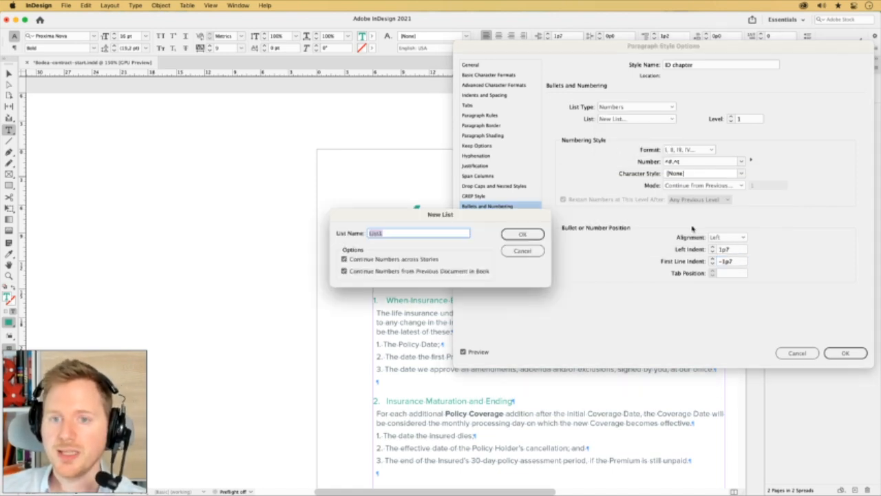
{"action": "type", "text": "chapter"}
{"action": "left_click", "coordinate": [524, 235]}
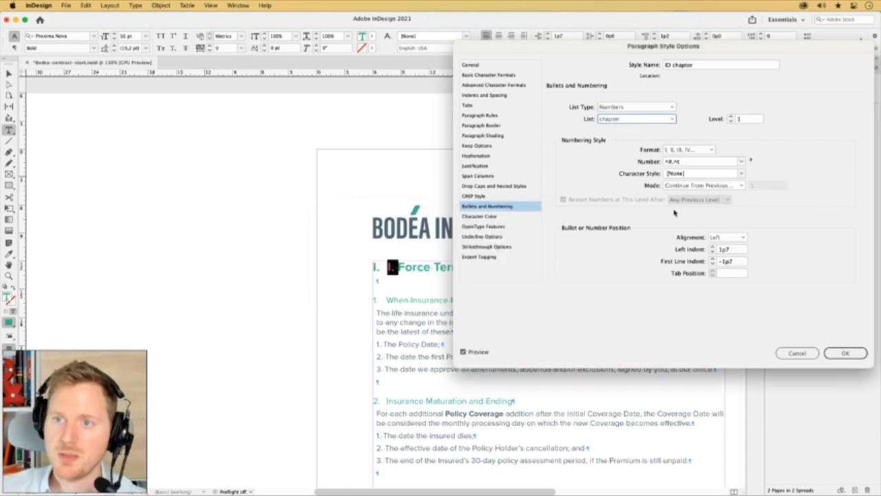
{"action": "left_click", "coordinate": [860, 356]}
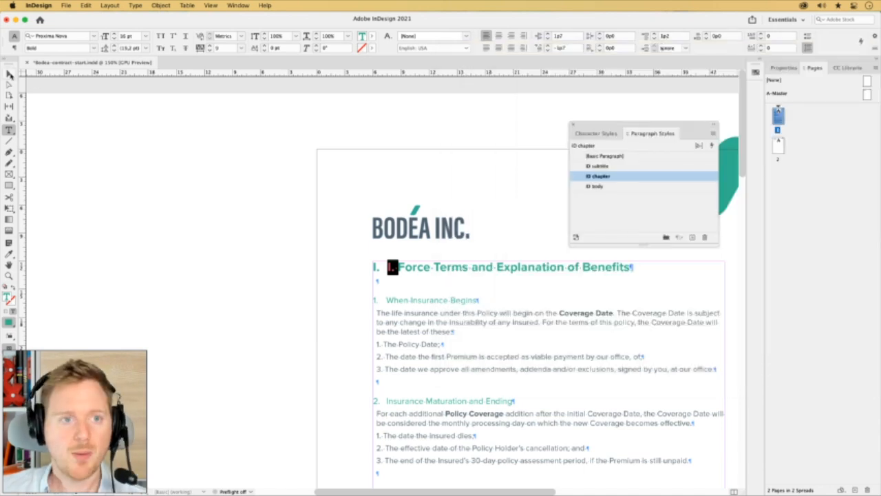
- Examine the automatic and typed Roman numerals in the chapter headings across both pages
{"action": "left_click", "coordinate": [10, 75]}
{"action": "left_click", "coordinate": [186, 209]}
{"action": "left_click", "coordinate": [479, 333], "text": "alt+super"}
{"action": "left_click", "coordinate": [479, 333], "text": "alt+super"}
{"action": "left_click_drag", "start_coordinate": [347, 281], "coordinate": [335, 232]}
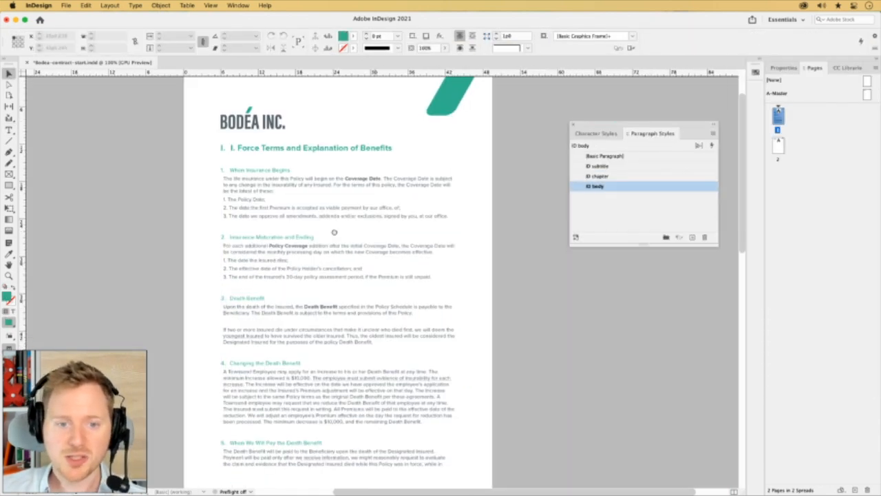
{"action": "scroll", "coordinate": [381, 143], "scroll_direction": "down", "scroll_amount": 15}
{"action": "key", "text": "w"}
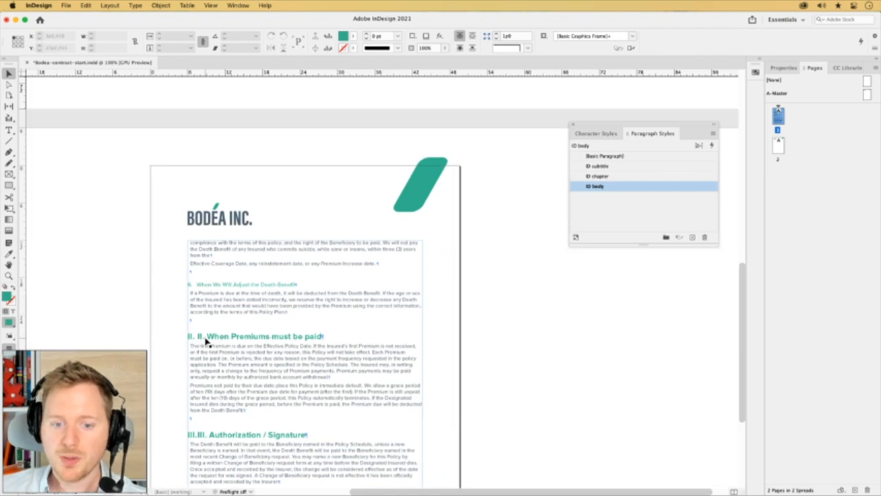
- Clear the change format in Find/Change, preview the typed Roman numeral matches, replace them all with nothing, and close the dialog
{"action": "key", "text": "super+f"}
{"action": "left_click_drag", "start_coordinate": [170, 115], "coordinate": [511, 113]}
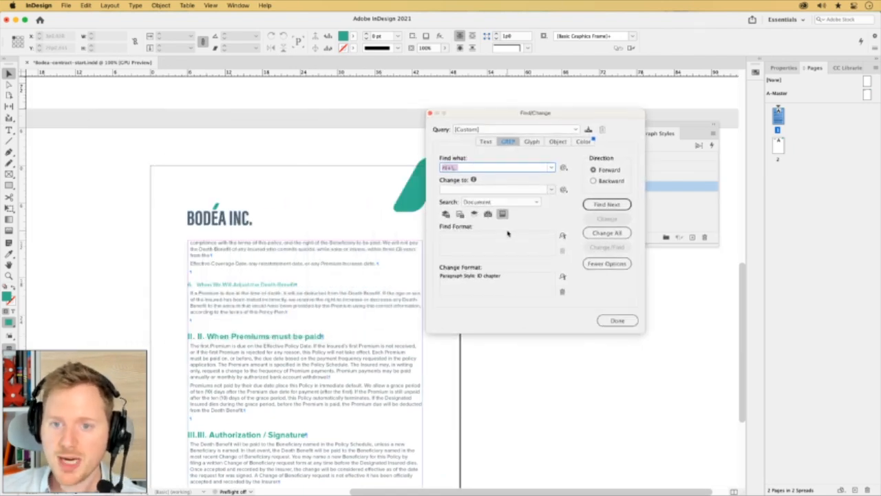
{"action": "left_click", "coordinate": [563, 292]}
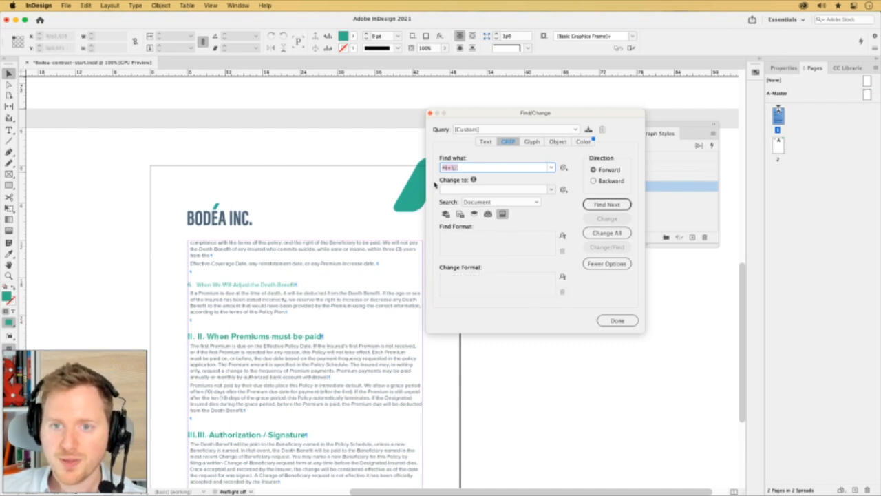
{"action": "left_click", "coordinate": [622, 205]}
{"action": "left_click", "coordinate": [622, 205]}
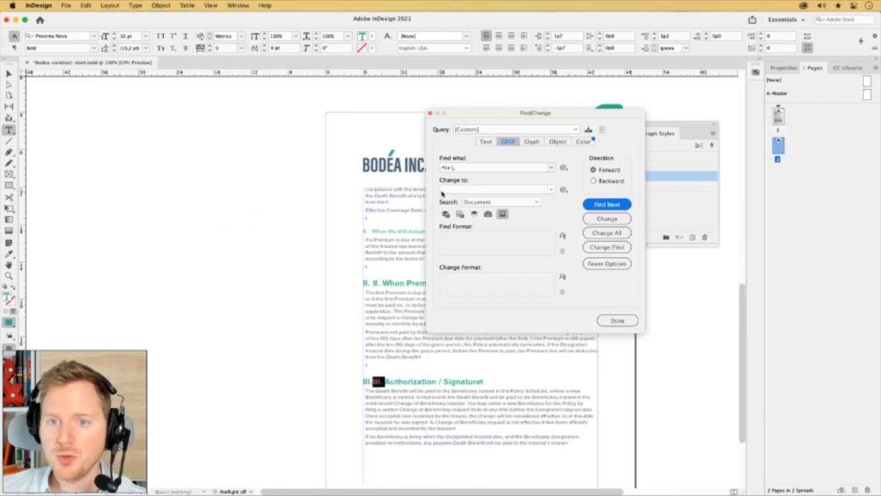
{"action": "left_click", "coordinate": [614, 234]}
{"action": "left_click", "coordinate": [510, 273]}
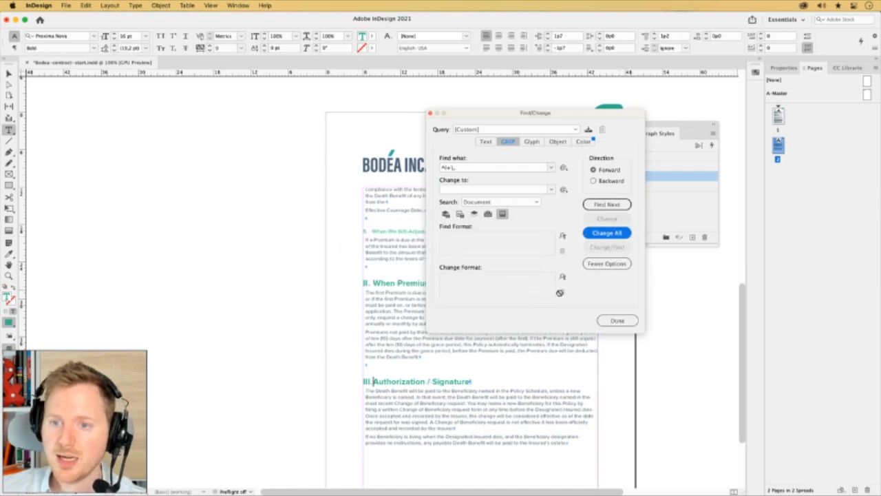
{"action": "left_click", "coordinate": [616, 320]}
- Examine the chapter headings in preview, then the spacing between paragraphs on the first page in normal view
{"action": "left_click", "coordinate": [9, 74]}
{"action": "left_click", "coordinate": [200, 194]}
{"action": "key", "text": "w"}
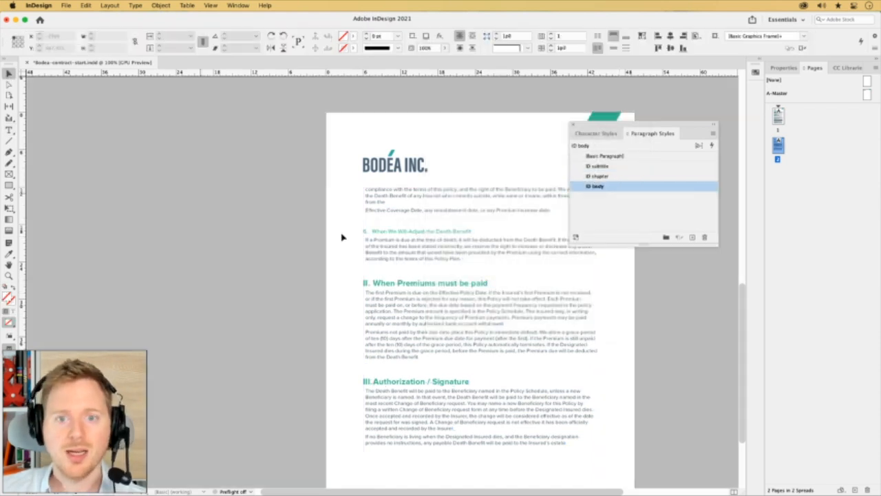
{"action": "left_click_drag", "start_coordinate": [479, 113], "coordinate": [365, 321]}
{"action": "key", "text": "w"}
{"action": "scroll", "coordinate": [365, 321], "scroll_direction": "up", "scroll_amount": 5}
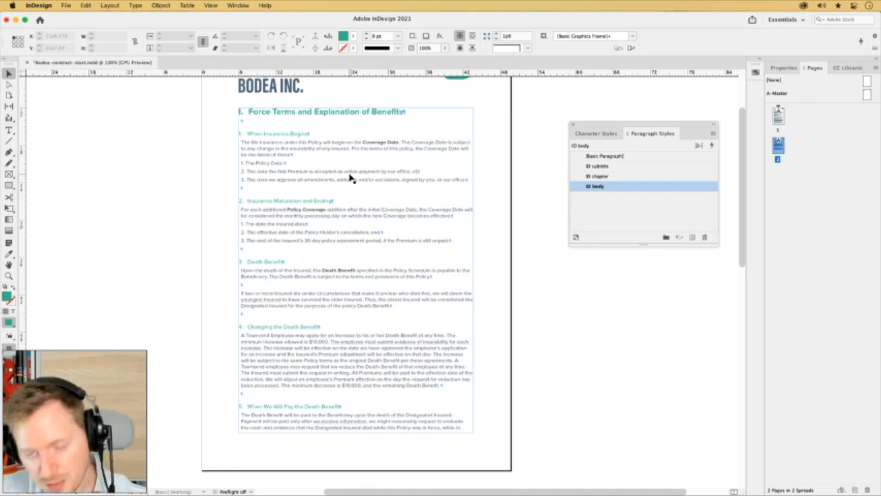
- Run the Multiple Return to Single Return query on the whole document and close Find/Change
{"action": "key", "text": "super+f"}
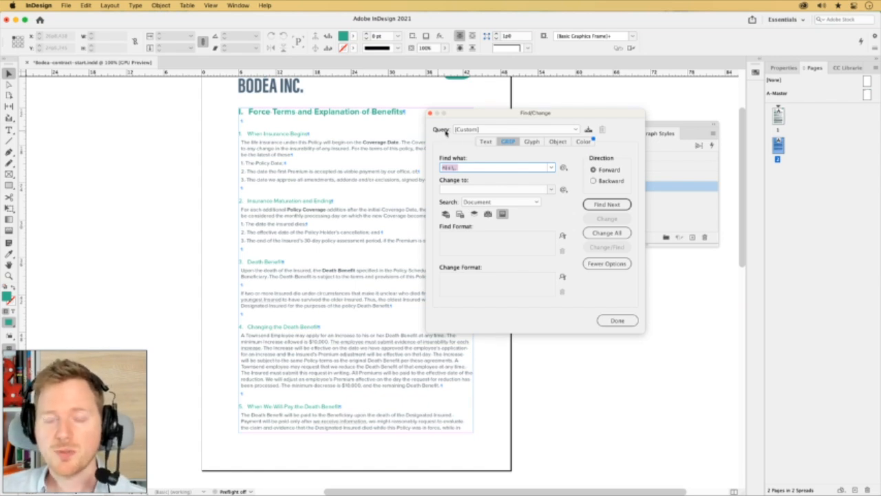
{"action": "left_click", "coordinate": [473, 129]}
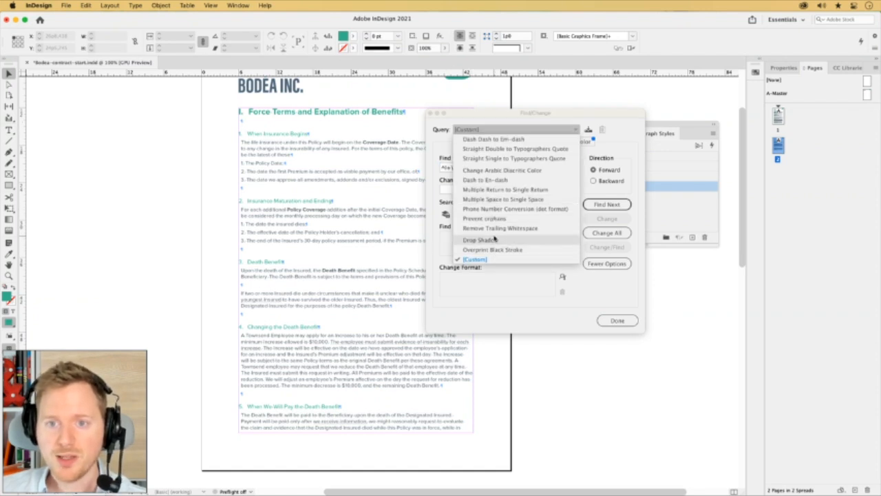
{"action": "left_click", "coordinate": [489, 189]}
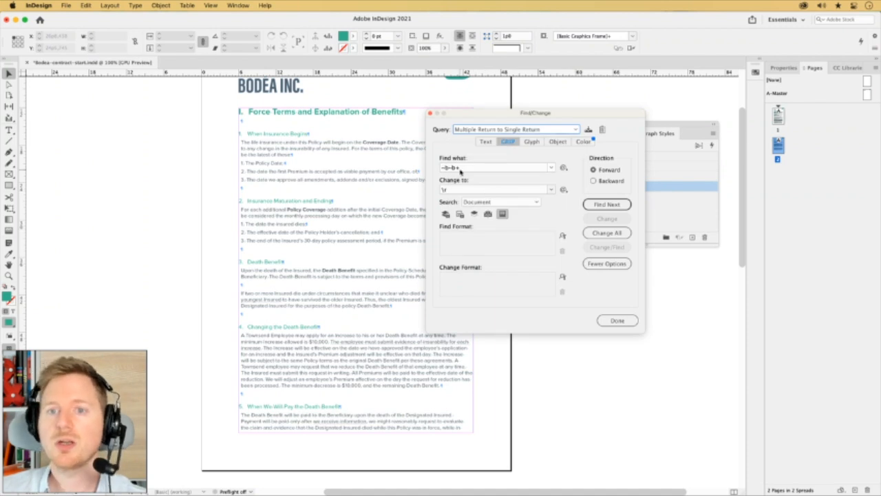
{"action": "left_click", "coordinate": [607, 233]}
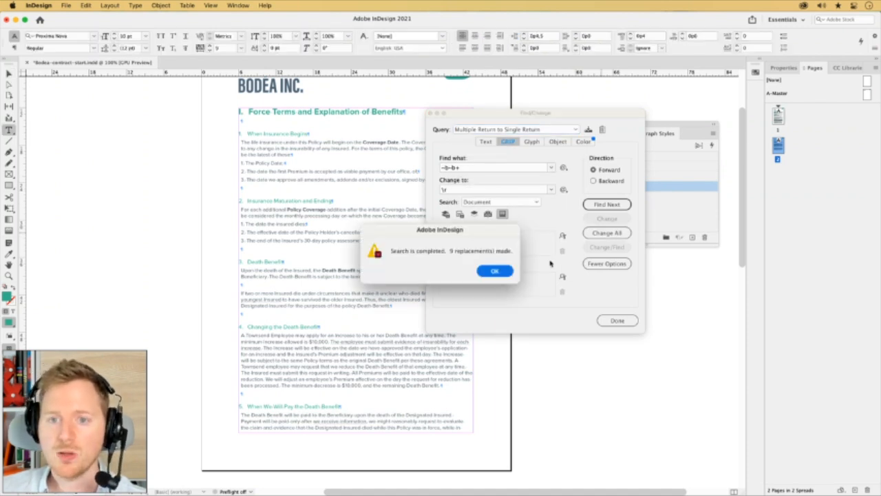
{"action": "left_click", "coordinate": [498, 271]}
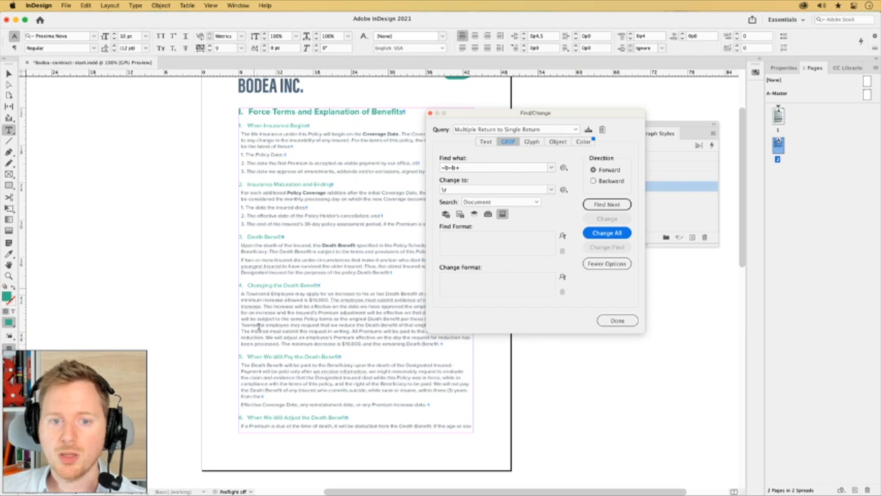
{"action": "left_click", "coordinate": [617, 320]}
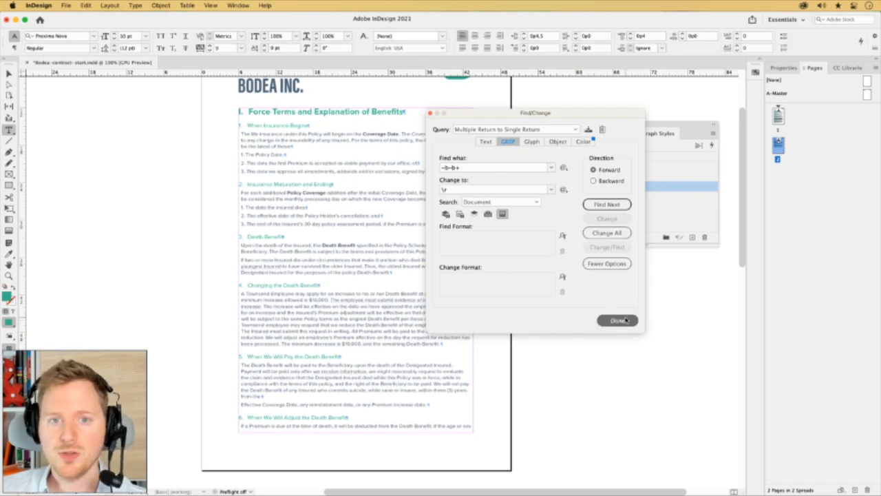
- Set the contract text frame on the first page to two columns and check the layout in preview and normal view
{"action": "scroll", "coordinate": [157, 187], "scroll_direction": "right", "scroll_amount": 3}
{"action": "scroll", "coordinate": [158, 187], "scroll_direction": "up", "scroll_amount": 1}
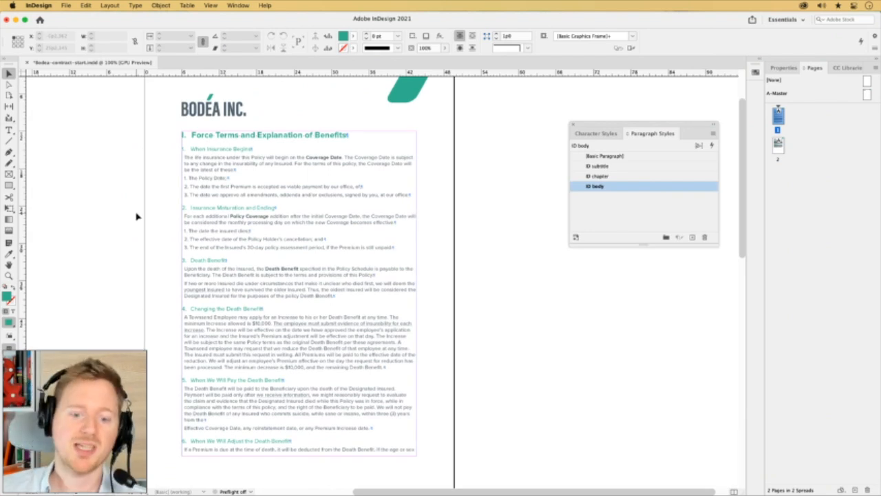
{"action": "left_click", "coordinate": [330, 191]}
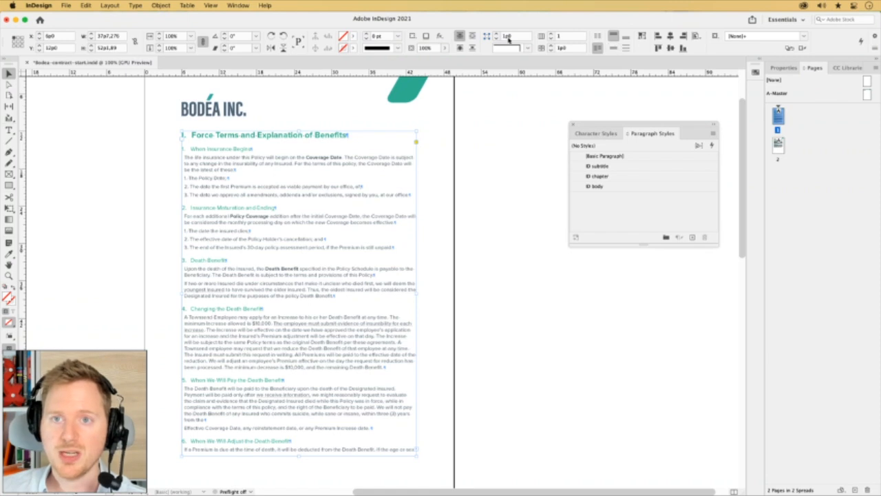
{"action": "left_click", "coordinate": [551, 36]}
{"action": "left_click", "coordinate": [517, 109]}
{"action": "key", "text": "w"}
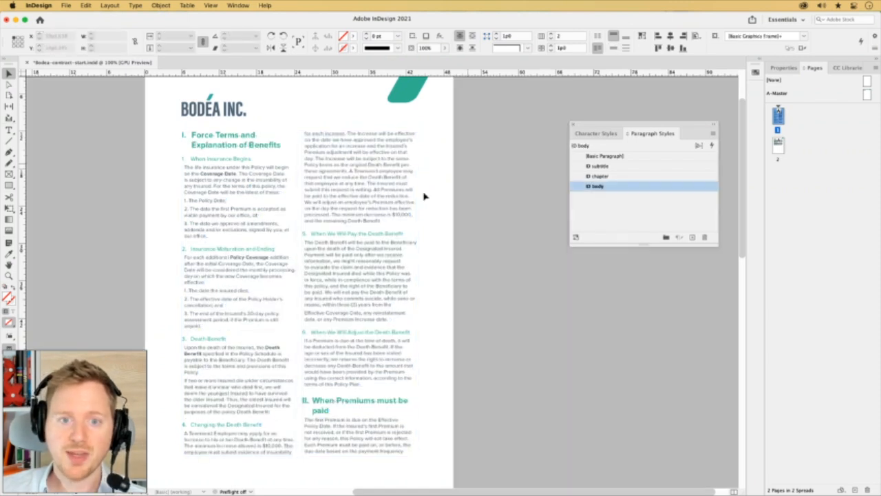
{"action": "scroll", "coordinate": [331, 207], "scroll_direction": "up", "scroll_amount": 5}
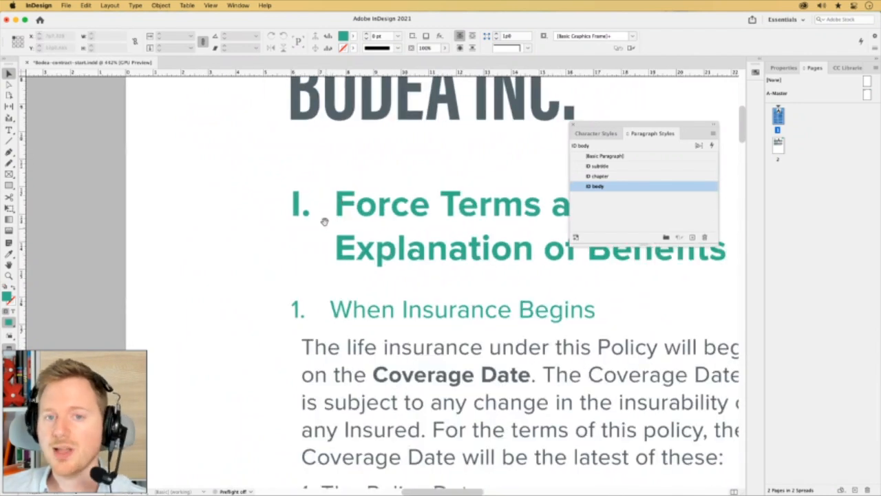
{"action": "scroll", "coordinate": [524, 308], "scroll_direction": "down", "scroll_amount": 2}
{"action": "scroll", "coordinate": [500, 302], "scroll_direction": "down", "scroll_amount": 4}
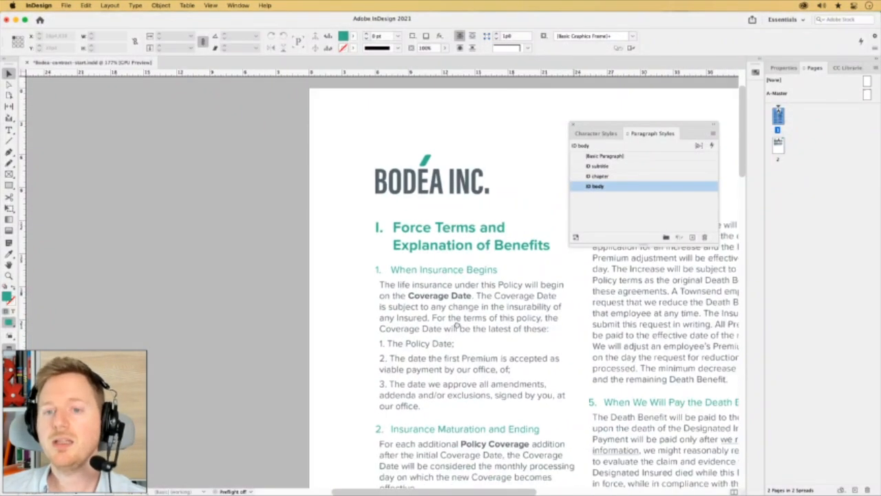
{"action": "key", "text": "w"}
{"action": "scroll", "coordinate": [455, 333], "scroll_direction": "right", "scroll_amount": 3}
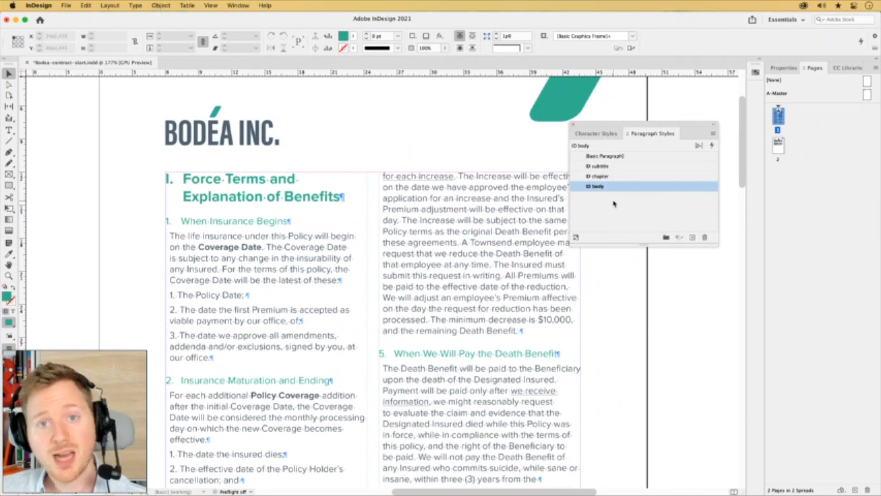
{"action": "scroll", "coordinate": [409, 347], "scroll_direction": "down", "scroll_amount": 1}
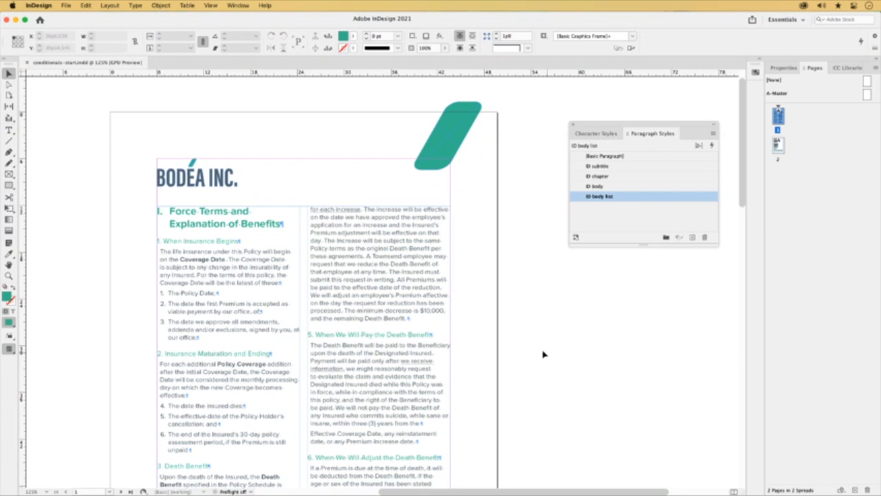
- Examine the numbered body lists and the two-column layout on the first page of conditionals-start.indd
{"action": "double_click", "coordinate": [222, 330]}
{"action": "left_click_drag", "start_coordinate": [180, 292], "coordinate": [195, 325]}
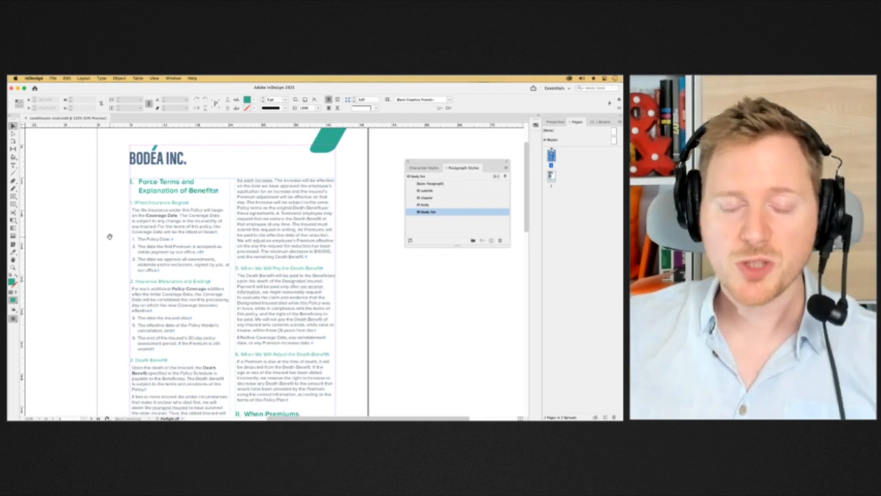
{"action": "key", "text": "super+minus"}
{"action": "key", "text": "super+minus"}
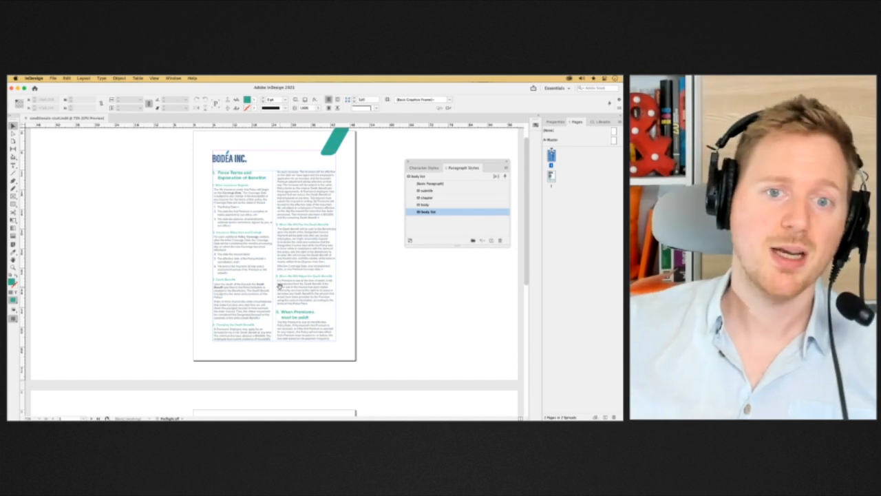
{"action": "key", "text": "super+equal"}
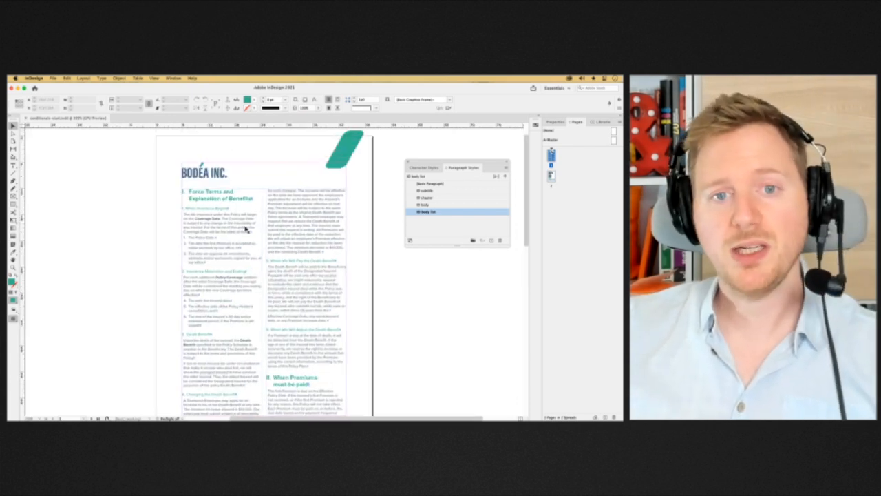
{"action": "left_click", "coordinate": [246, 230]}
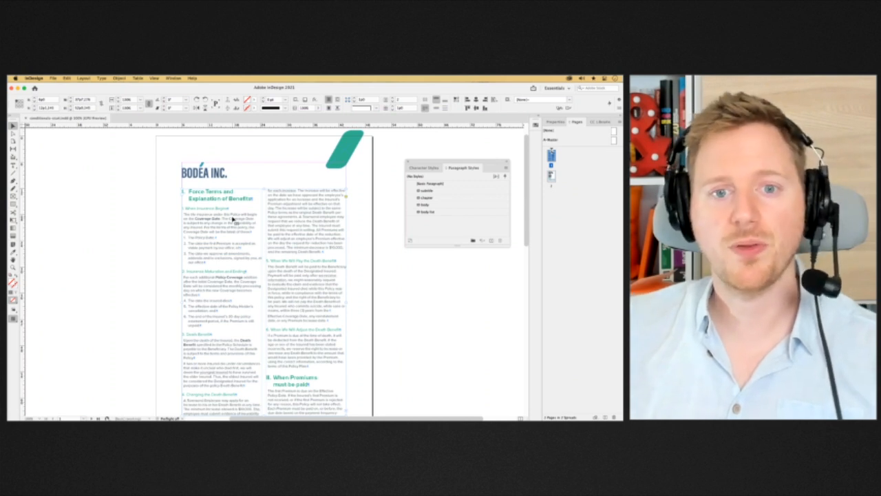
{"action": "left_click", "coordinate": [150, 216]}
{"action": "scroll", "coordinate": [127, 228], "scroll_direction": "right", "scroll_amount": 2}
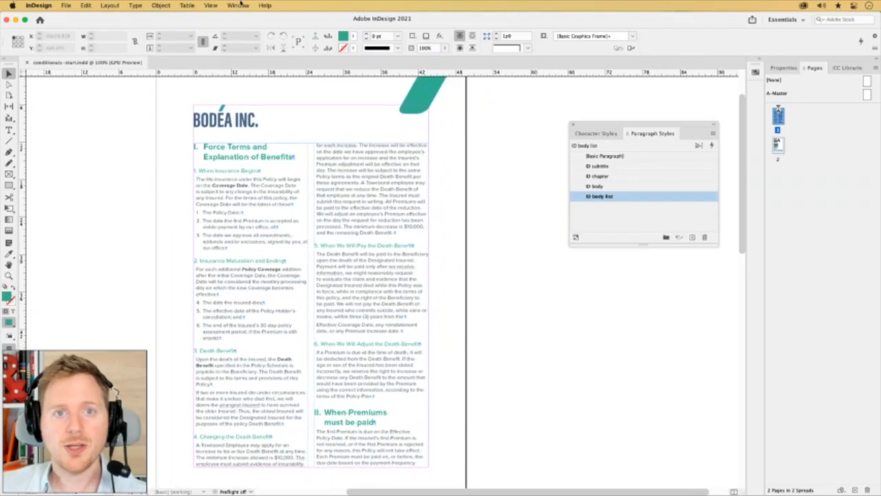
- Show the Conditional Text controls and place them beside the page, below the paragraph styles
{"action": "left_click", "coordinate": [239, 4]}
{"action": "mouse_move", "coordinate": [262, 276]}
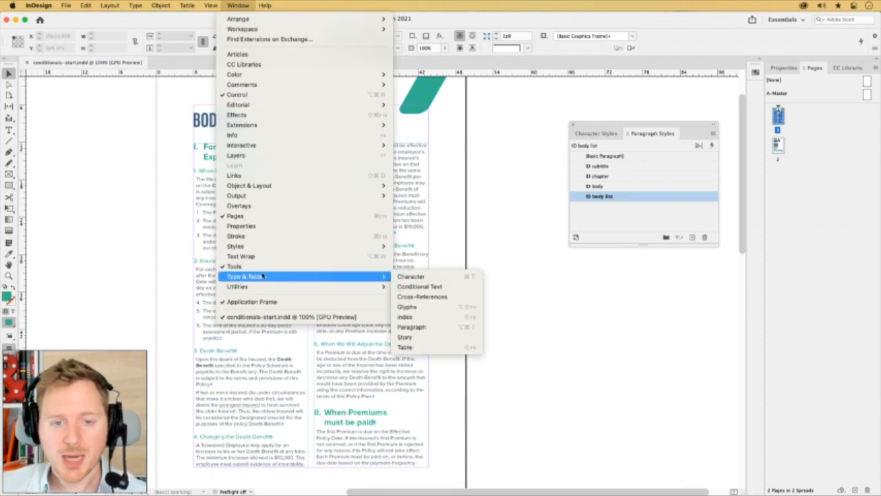
{"action": "left_click", "coordinate": [471, 293]}
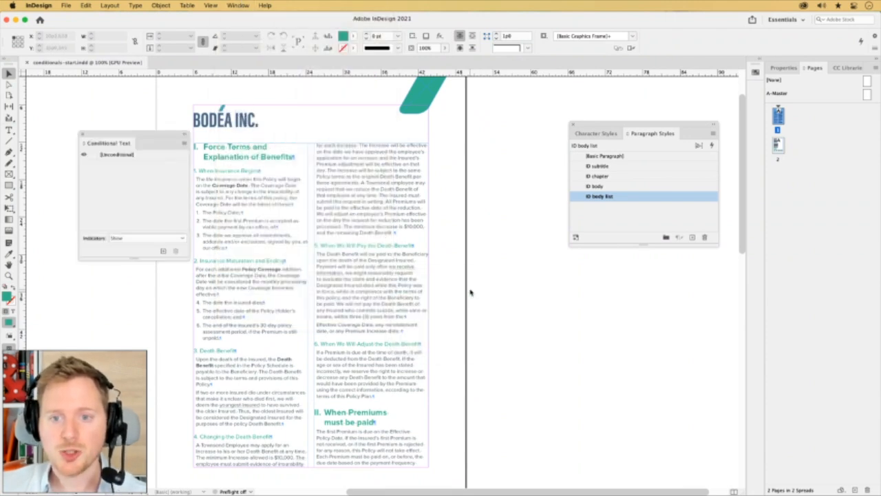
{"action": "left_click_drag", "start_coordinate": [137, 135], "coordinate": [596, 285]}
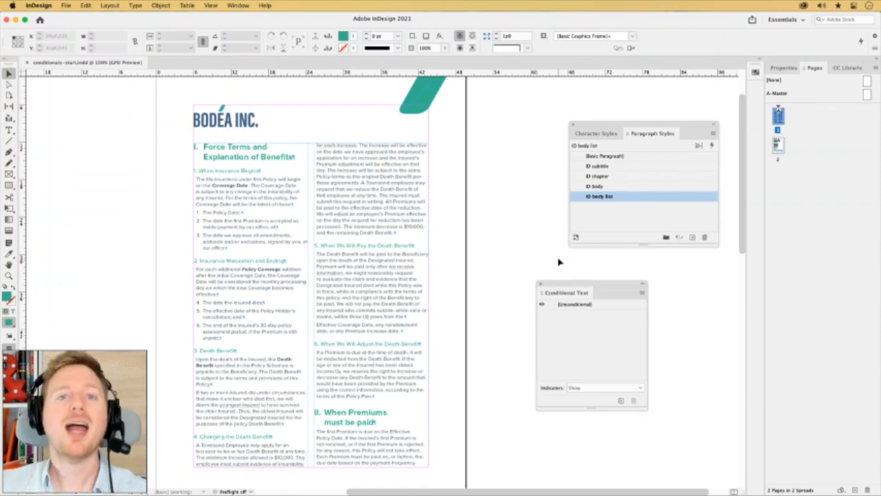
- Look closely at the Death Benefit section, marking out its heading and two body paragraphs
{"action": "scroll", "coordinate": [342, 384], "scroll_direction": "down", "scroll_amount": 5}
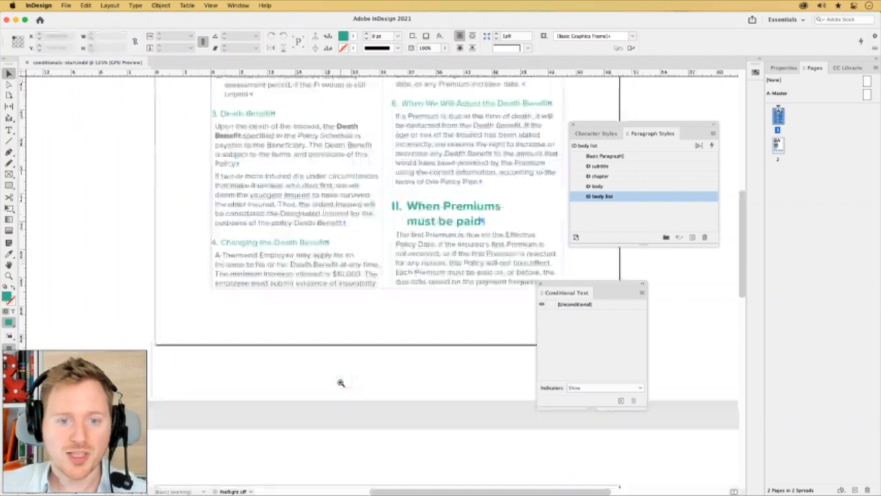
{"action": "scroll", "coordinate": [334, 344], "scroll_direction": "up", "scroll_amount": 3}
{"action": "scroll", "coordinate": [253, 210], "scroll_direction": "up", "scroll_amount": 3}
{"action": "key", "text": "w"}
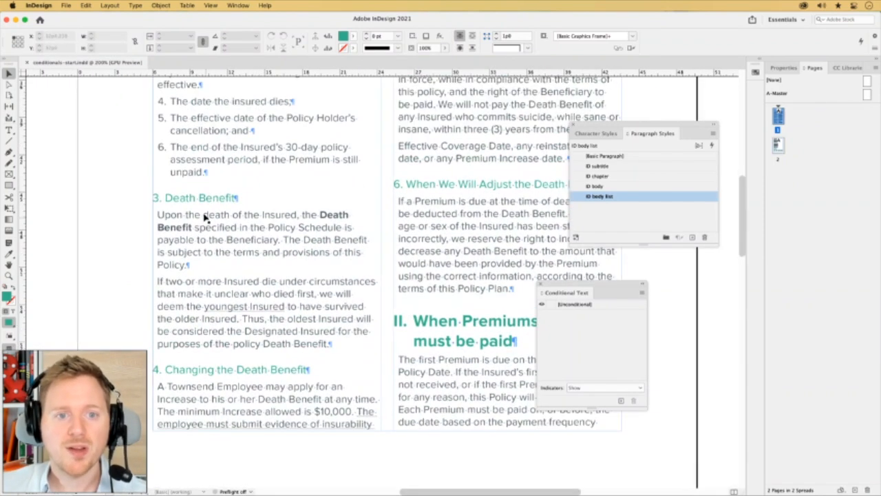
{"action": "double_click", "coordinate": [255, 329]}
{"action": "left_click_drag", "start_coordinate": [334, 344], "coordinate": [146, 199]}
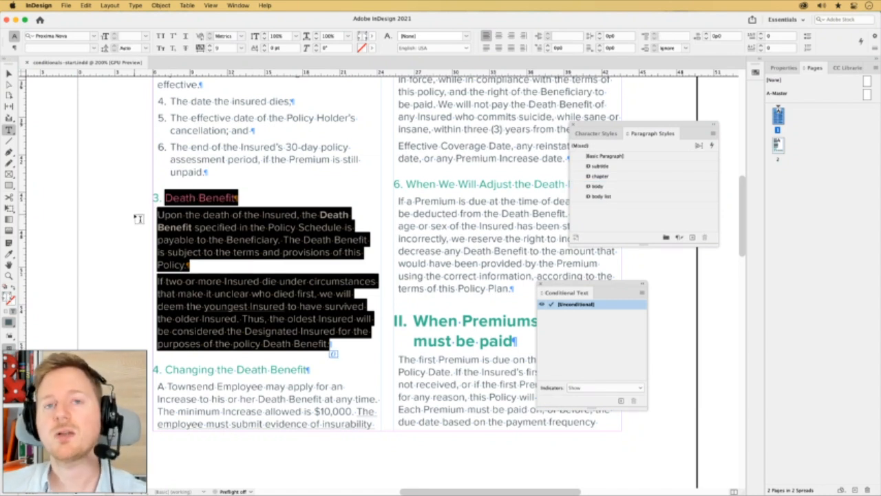
{"action": "left_click", "coordinate": [251, 239]}
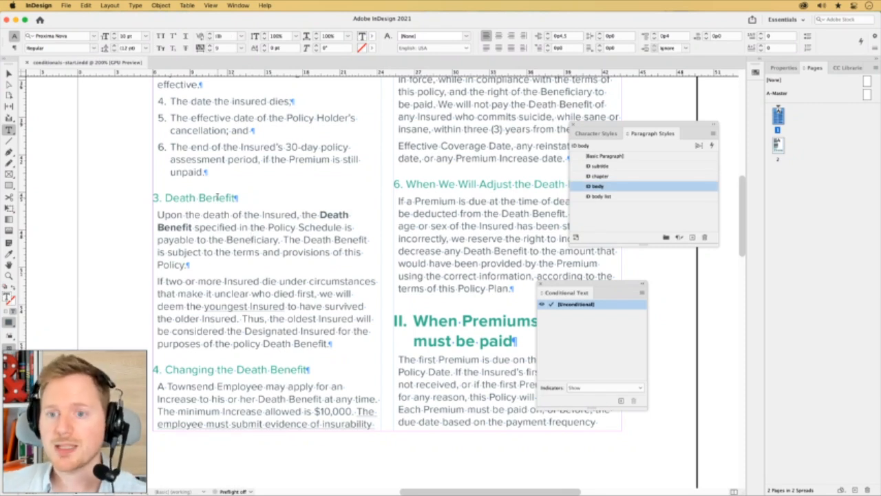
- Create a text condition named "death benefit" with a light blue wavy underline indicator
{"action": "left_click", "coordinate": [620, 403]}
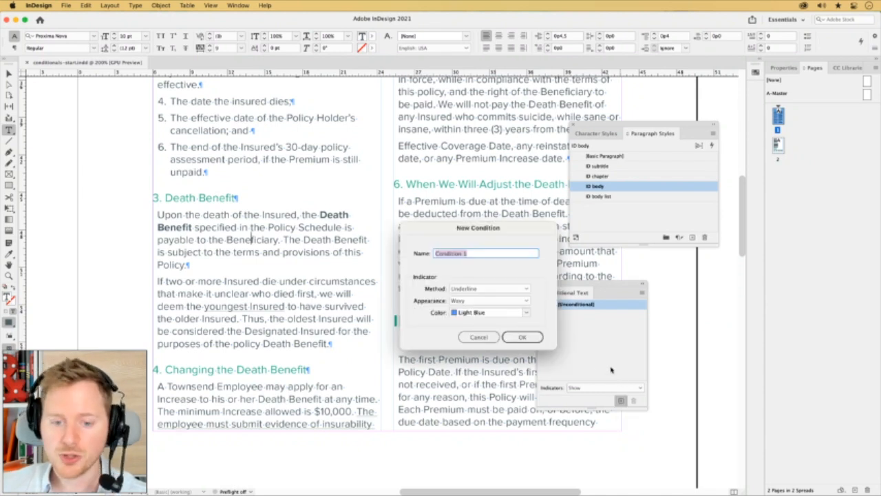
{"action": "type", "text": "ceath benefit"}
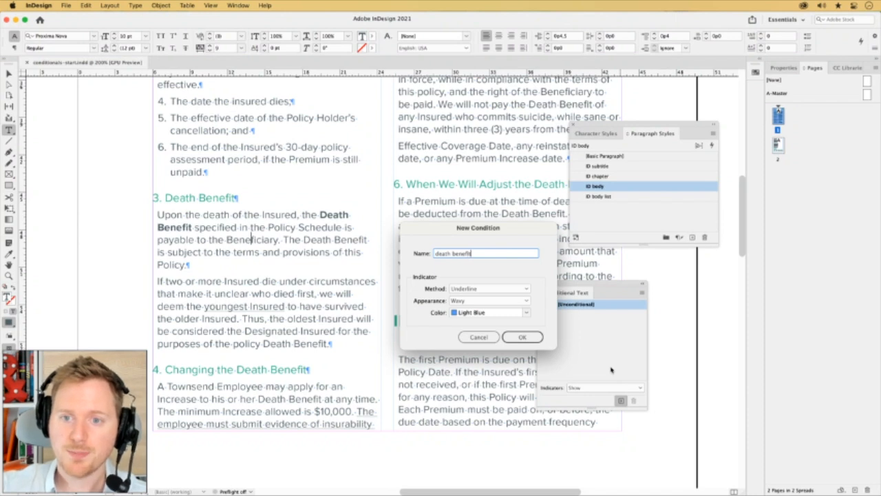
{"action": "left_click", "coordinate": [523, 336]}
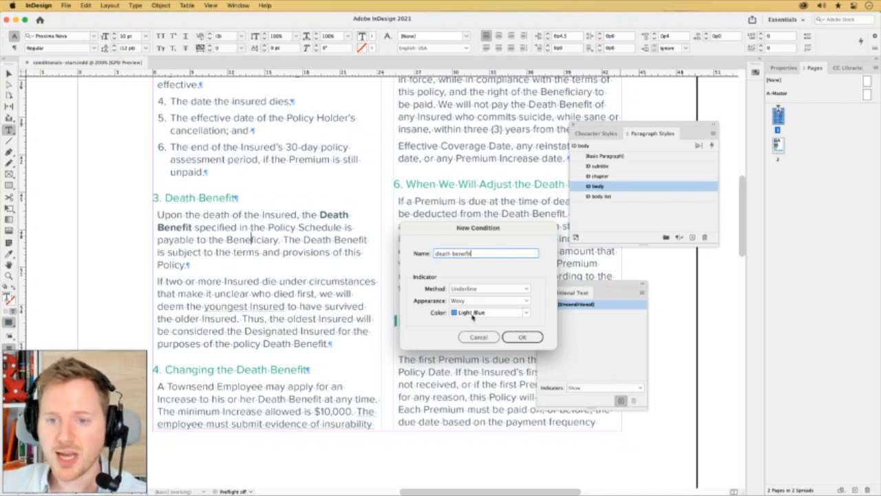
{"action": "left_click", "coordinate": [522, 336]}
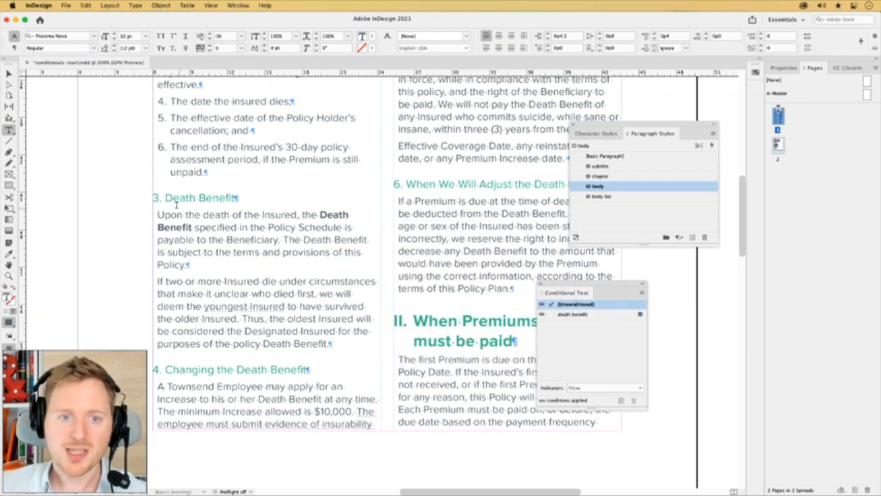
- Apply the death benefit condition to the Death Benefit heading and its two paragraphs, and check its indicator in preview and normal view
{"action": "left_click_drag", "start_coordinate": [165, 197], "coordinate": [335, 348]}
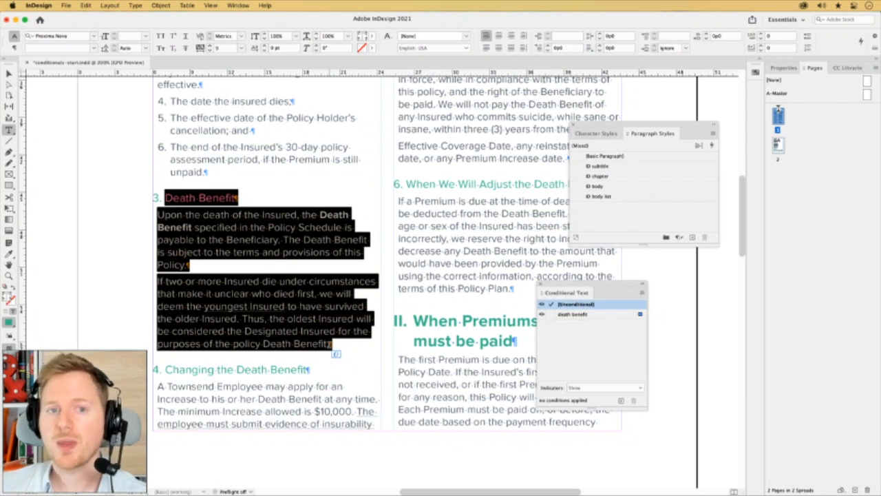
{"action": "left_click", "coordinate": [551, 316]}
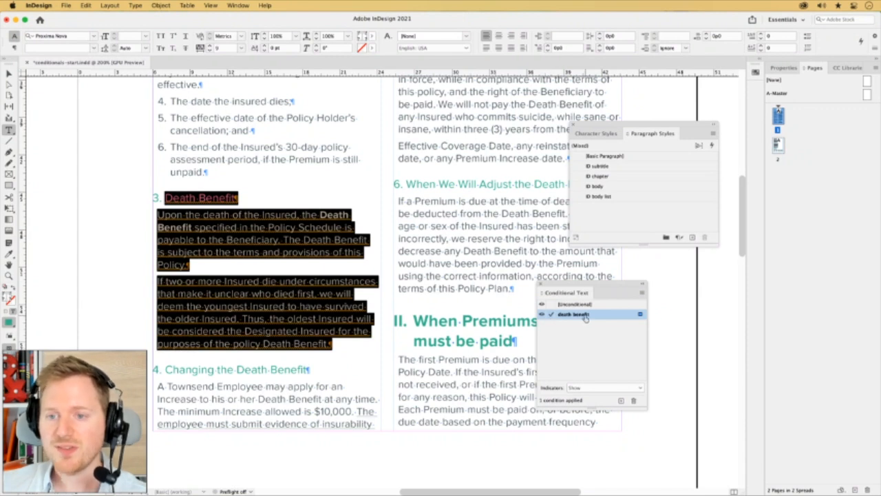
{"action": "left_click", "coordinate": [307, 246]}
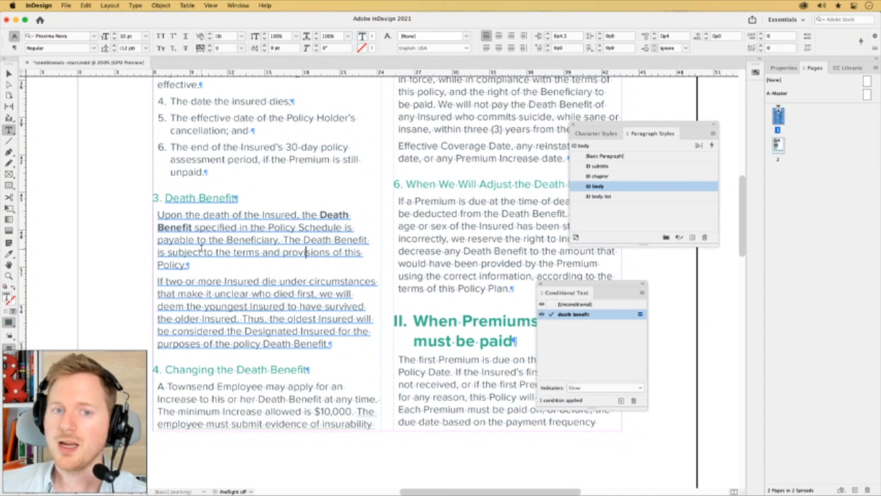
{"action": "key", "text": "Escape"}
{"action": "key", "text": "w"}
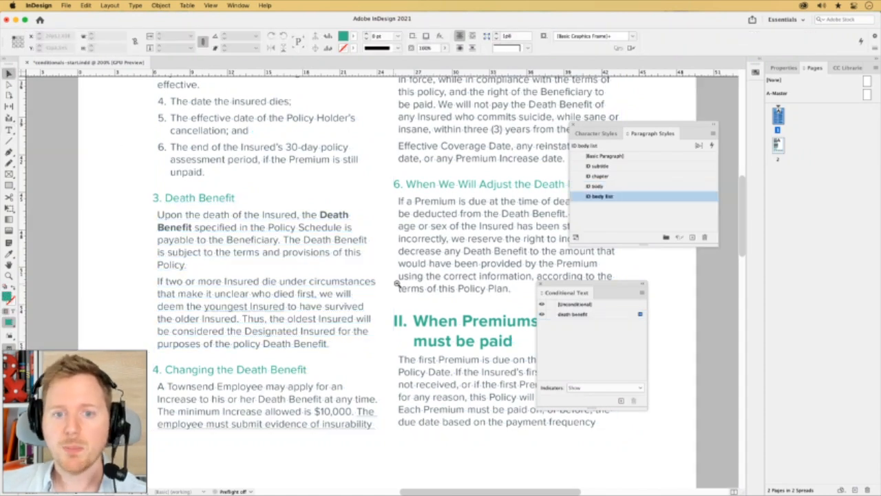
{"action": "scroll", "coordinate": [396, 284], "scroll_direction": "down", "scroll_amount": 3}
{"action": "key", "text": "w"}
{"action": "scroll", "coordinate": [425, 310], "scroll_direction": "up", "scroll_amount": 1}
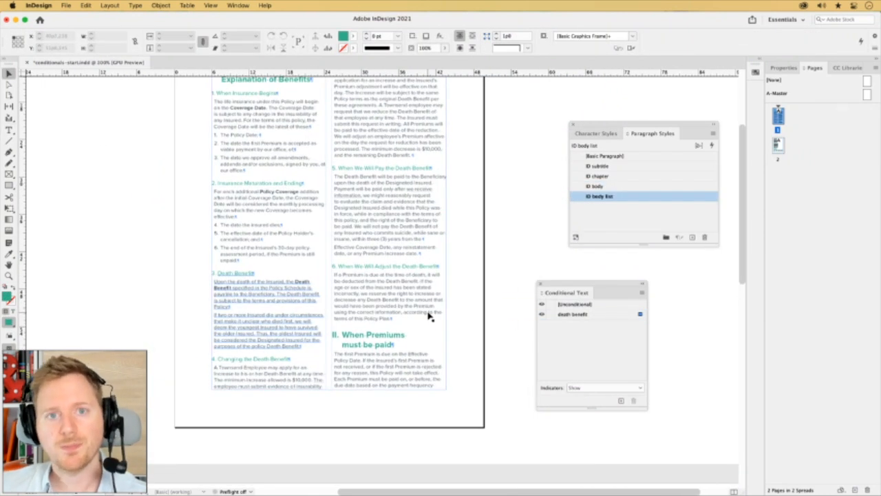
- Create a "pricing guide" condition with a red wavy underline and apply it to the Supplemental Plan Pricing Guide heading, its table and the preceding empty paragraph
{"action": "scroll", "coordinate": [364, 385], "scroll_direction": "down", "scroll_amount": 10}
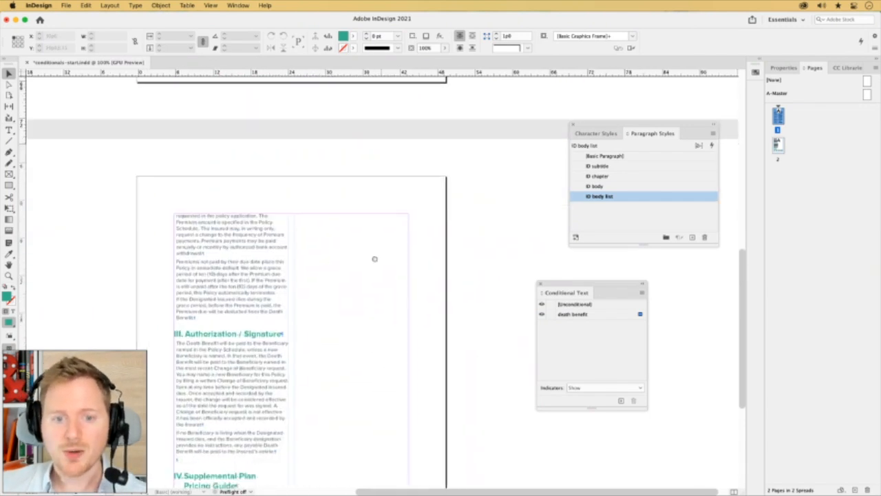
{"action": "scroll", "coordinate": [382, 301], "scroll_direction": "up", "scroll_amount": 3}
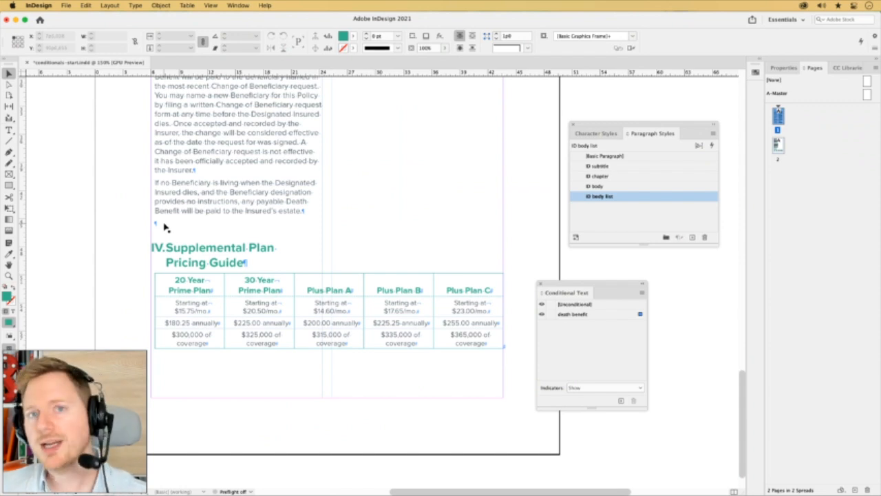
{"action": "double_click", "coordinate": [165, 227]}
{"action": "left_click_drag", "start_coordinate": [177, 228], "coordinate": [260, 288]}
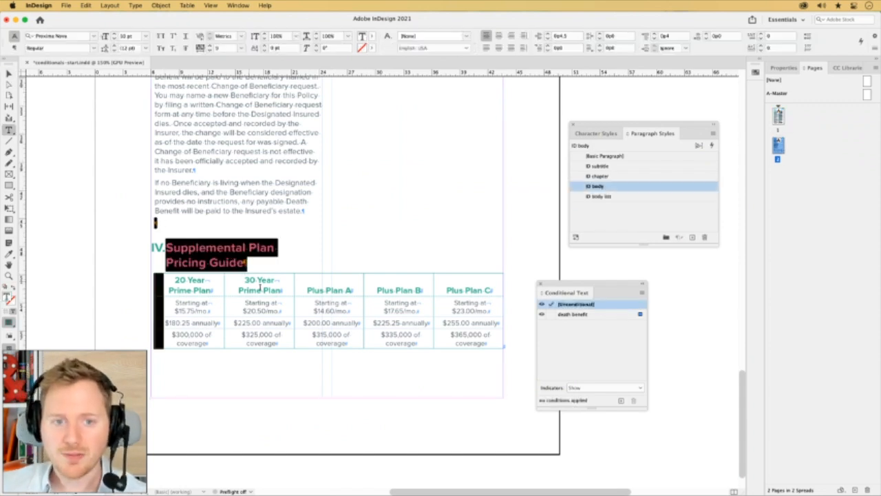
{"action": "left_click", "coordinate": [642, 293]}
{"action": "left_click", "coordinate": [671, 314]}
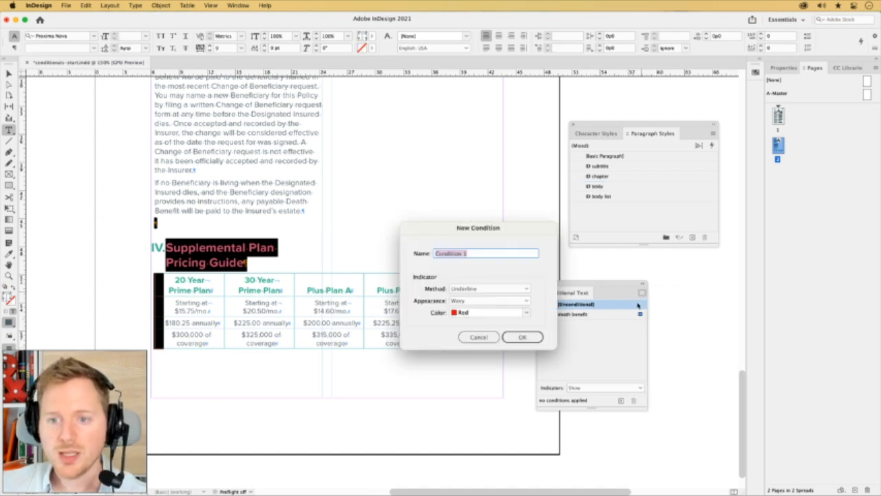
{"action": "type", "text": "pricing guide"}
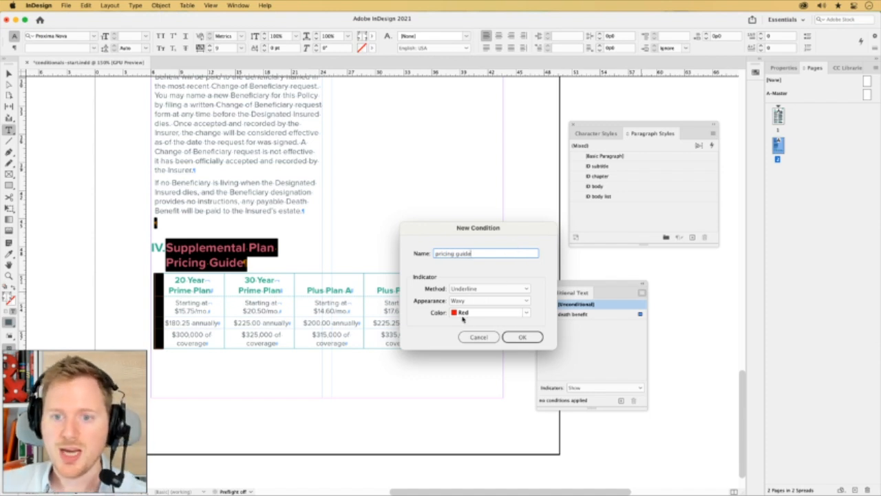
{"action": "left_click", "coordinate": [522, 336]}
{"action": "left_click", "coordinate": [550, 327]}
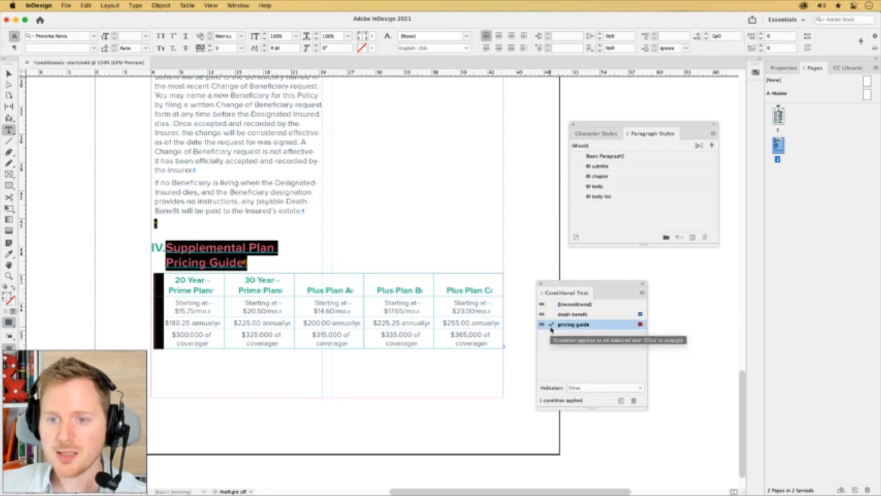
{"action": "left_click", "coordinate": [9, 74]}
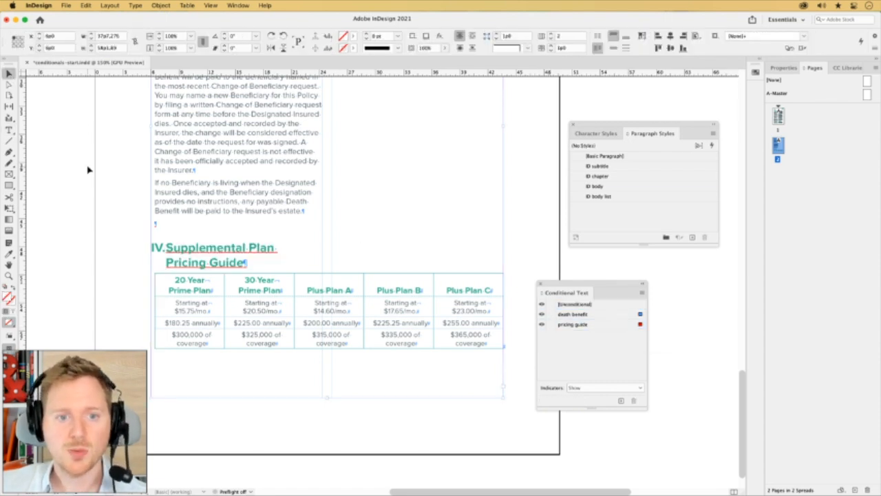
- Switch the death benefit condition's visibility off and on repeatedly to examine how the section numbering and text flow respond
{"action": "key", "text": "w"}
{"action": "key", "text": "super+minus"}
{"action": "key", "text": "super+minus"}
{"action": "key", "text": "w"}
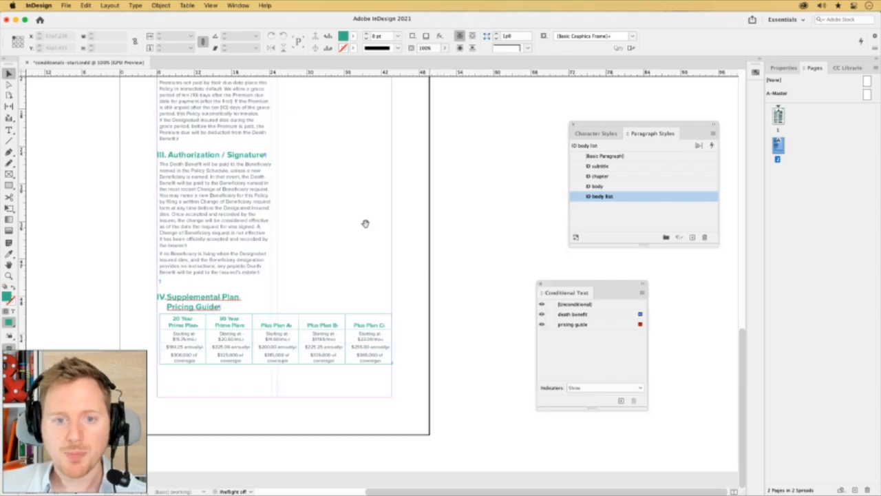
{"action": "left_click_drag", "start_coordinate": [365, 225], "coordinate": [309, 333]}
{"action": "scroll", "coordinate": [309, 334], "scroll_direction": "up", "scroll_amount": 10}
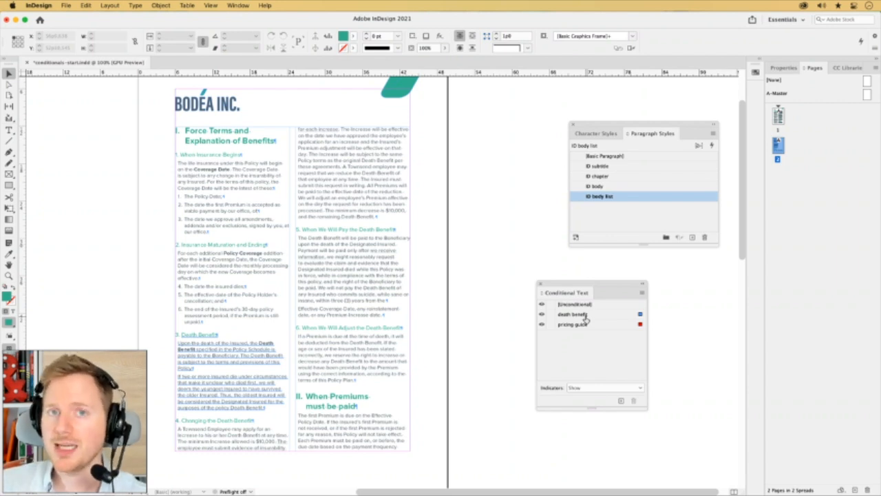
{"action": "left_click", "coordinate": [541, 314]}
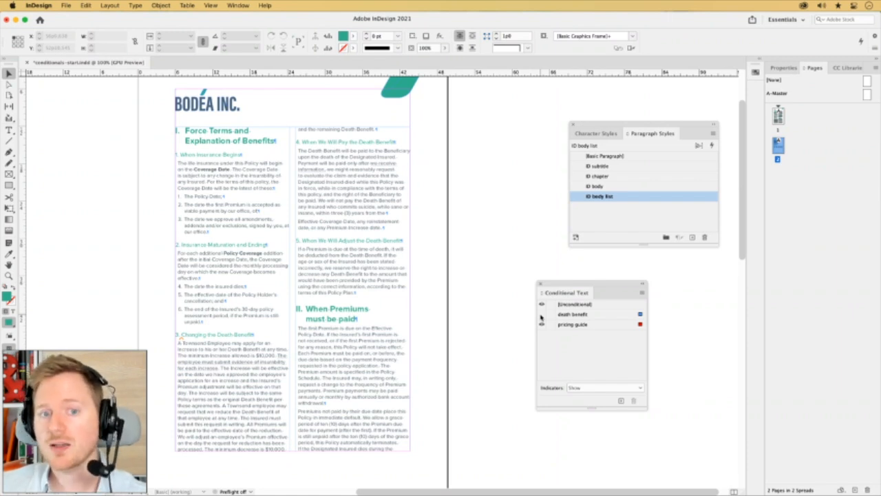
{"action": "key", "text": "super+equal"}
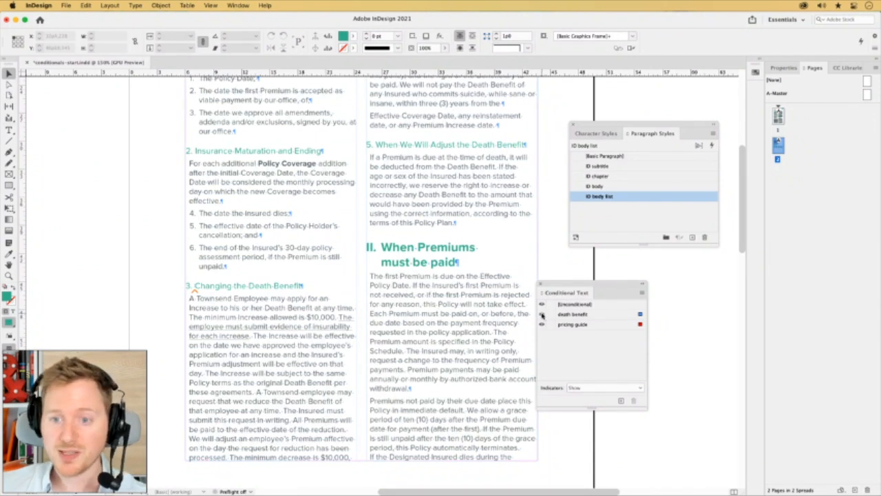
{"action": "left_click", "coordinate": [542, 314]}
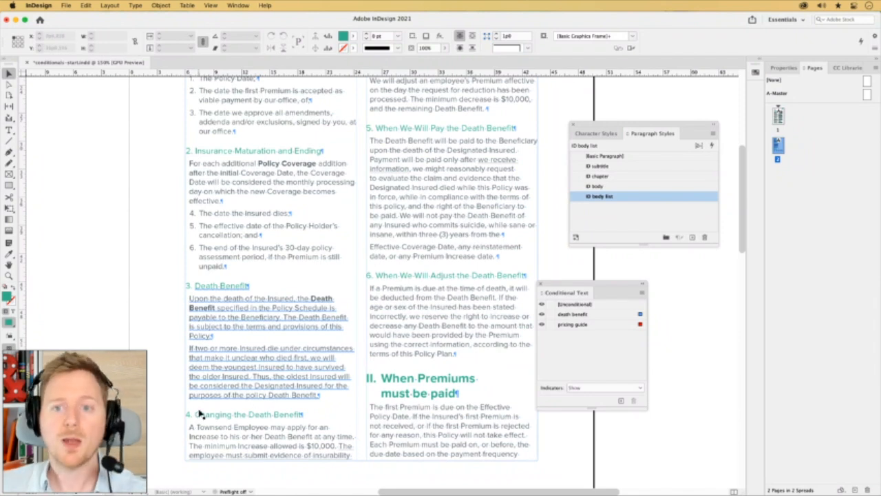
{"action": "left_click", "coordinate": [542, 315]}
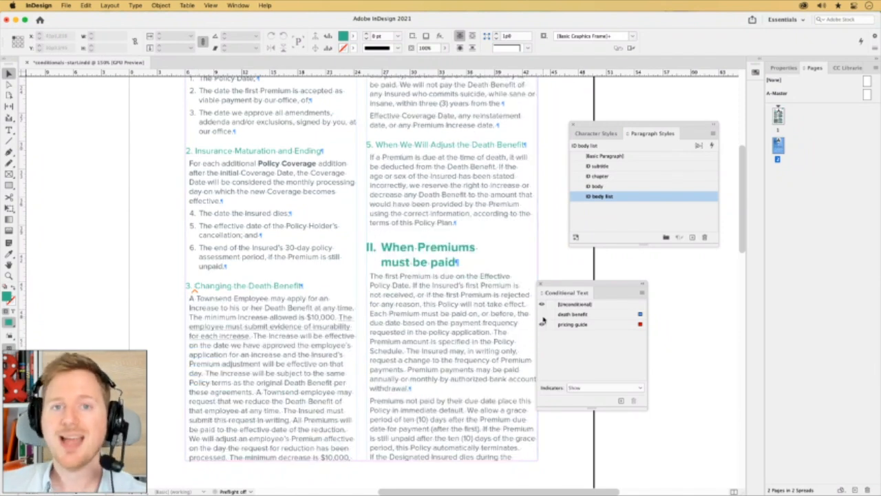
{"action": "left_click", "coordinate": [542, 315]}
{"action": "left_click", "coordinate": [542, 314]}
{"action": "left_click", "coordinate": [542, 315]}
{"action": "left_click", "coordinate": [542, 315]}
{"action": "left_click", "coordinate": [542, 315]}
- Switch the pricing guide condition's visibility off and on, and check the death benefit condition once more the same way
{"action": "scroll", "coordinate": [358, 289], "scroll_direction": "down", "scroll_amount": 15}
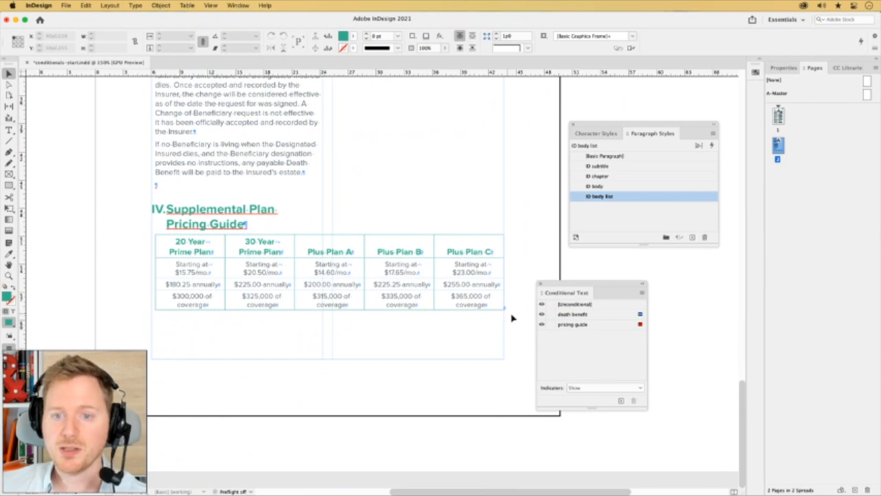
{"action": "left_click", "coordinate": [541, 324]}
{"action": "left_click", "coordinate": [542, 324]}
{"action": "left_click", "coordinate": [542, 324]}
{"action": "left_click", "coordinate": [542, 324]}
{"action": "left_click", "coordinate": [401, 245], "text": "alt"}
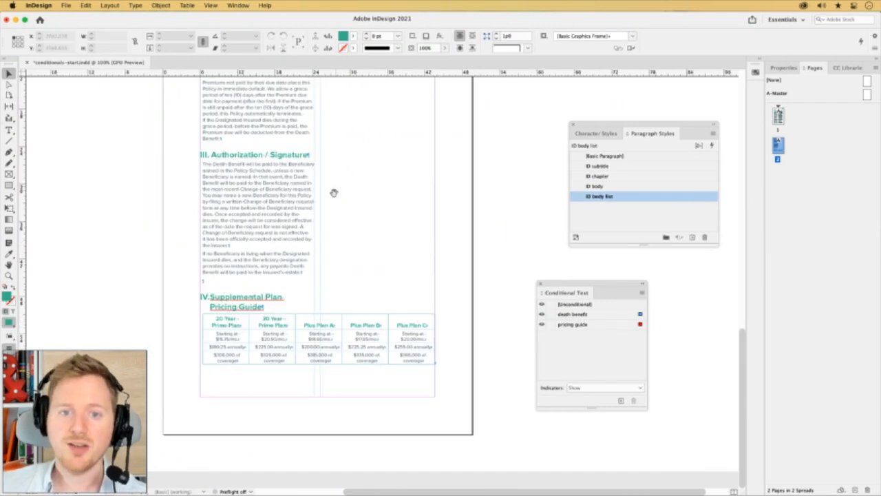
{"action": "scroll", "coordinate": [334, 190], "scroll_direction": "up", "scroll_amount": 10}
{"action": "left_click", "coordinate": [542, 315]}
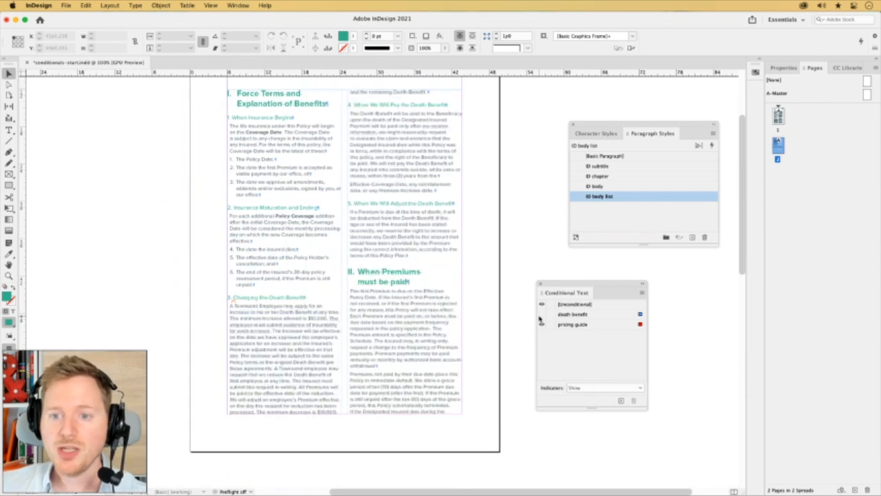
{"action": "left_click", "coordinate": [542, 315]}
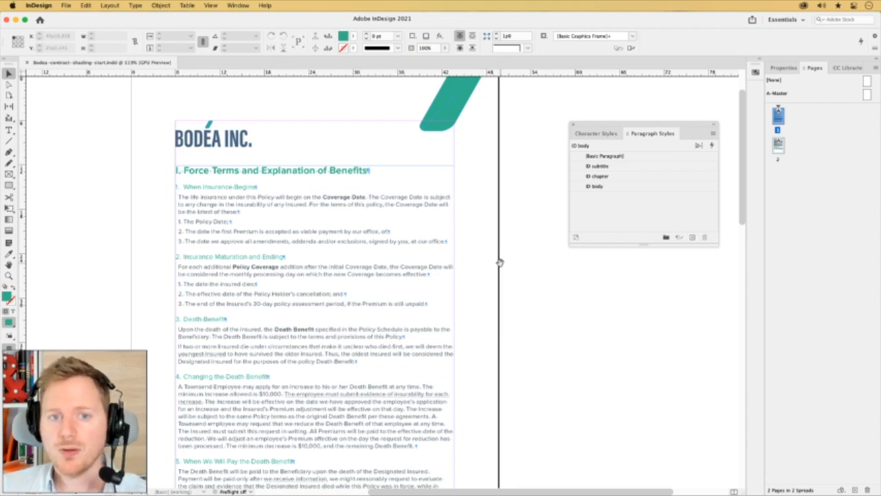
- Check the shading-start contract in preview and normal view, and mark out the When Insurance Begins heading with its body text and list
{"action": "key", "text": "w"}
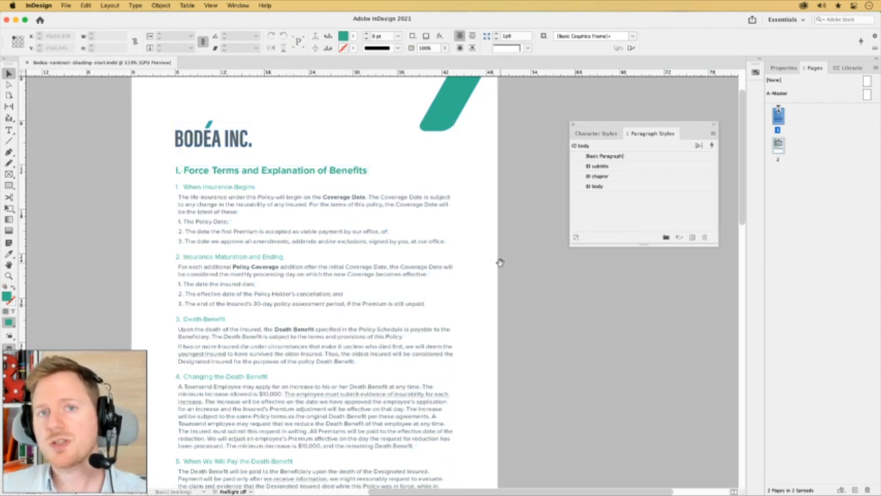
{"action": "key", "text": "w"}
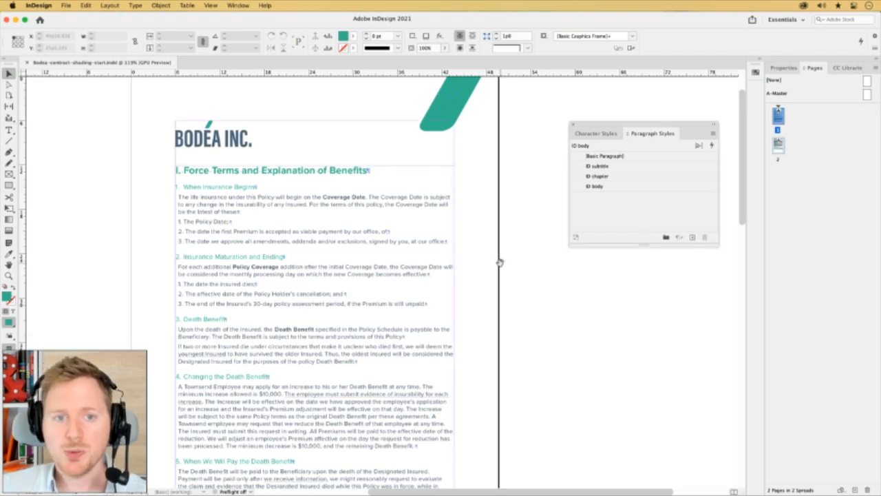
{"action": "scroll", "coordinate": [364, 269], "scroll_direction": "up", "scroll_amount": 1}
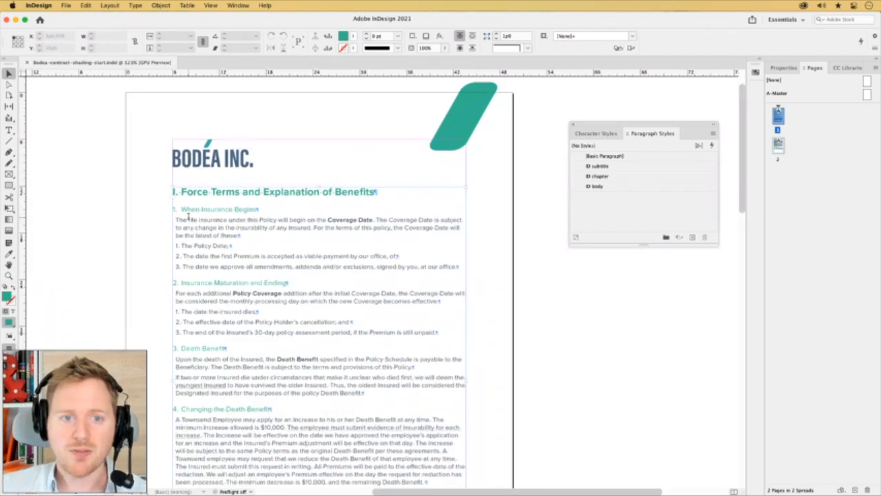
{"action": "double_click", "coordinate": [189, 219]}
{"action": "left_click_drag", "start_coordinate": [181, 209], "coordinate": [475, 273]}
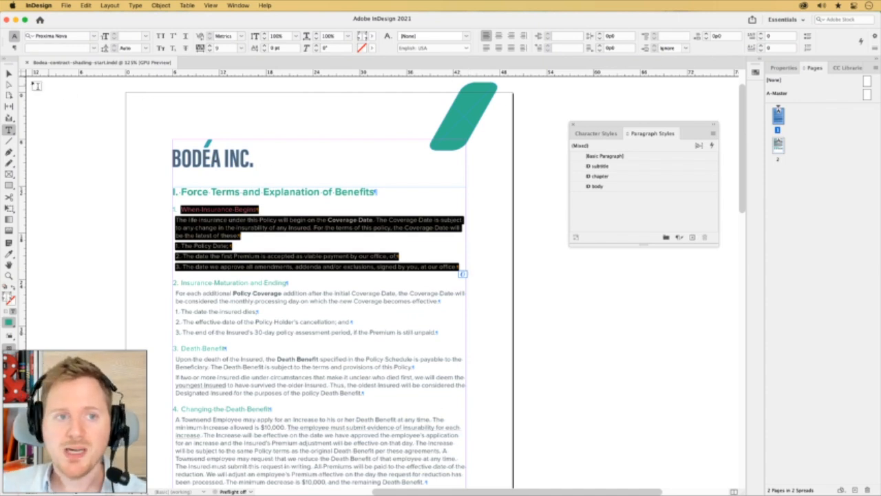
- Draw a green rectangle about 38p7 wide and 7p4 high over the When Insurance Begins body text and set its fill tint to 20%
{"action": "left_click", "coordinate": [9, 73]}
{"action": "key", "text": "m"}
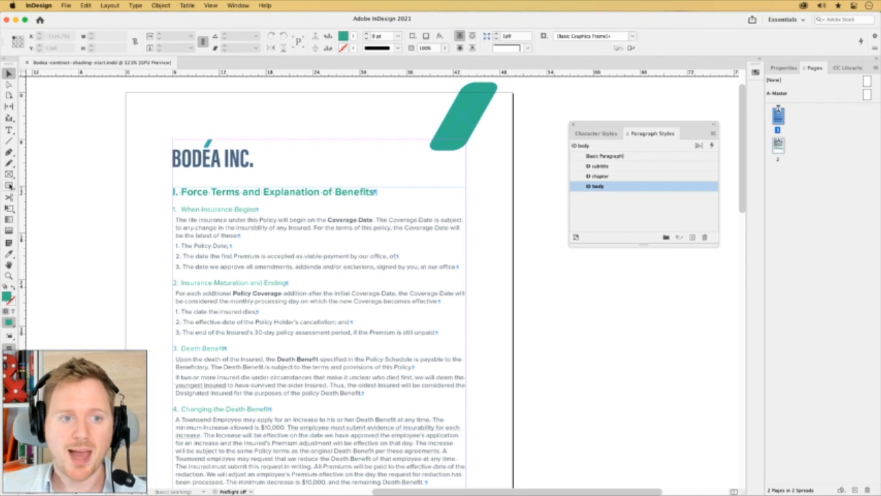
{"action": "left_click_drag", "start_coordinate": [173, 216], "coordinate": [470, 274]}
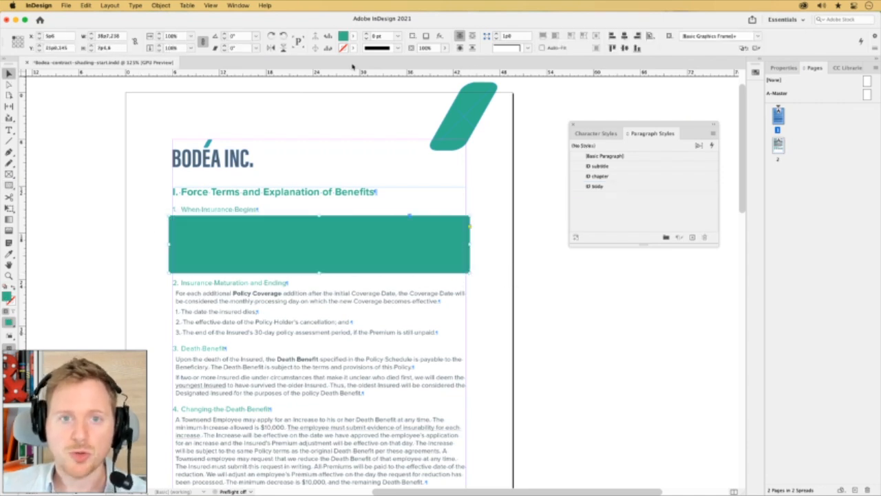
{"action": "left_click", "coordinate": [353, 38]}
{"action": "double_click", "coordinate": [324, 51]}
{"action": "type", "text": "20"}
{"action": "key", "text": "Return"}
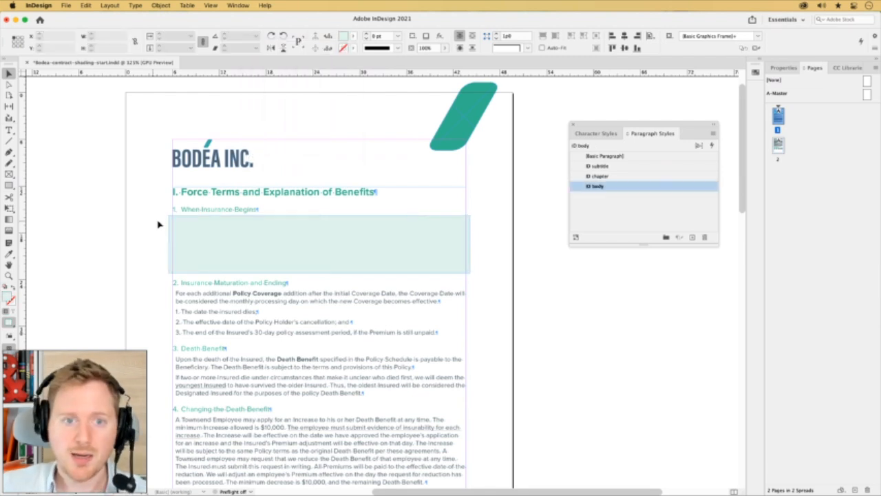
- Send the tinted rectangle behind the contract text and deselect it
{"action": "right_click", "coordinate": [190, 223]}
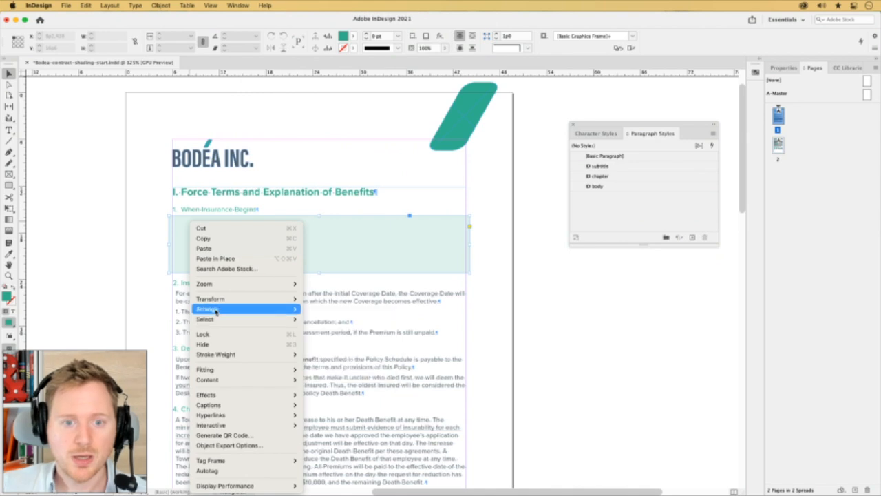
{"action": "mouse_move", "coordinate": [219, 311]}
{"action": "left_click", "coordinate": [336, 319]}
{"action": "left_click", "coordinate": [134, 269]}
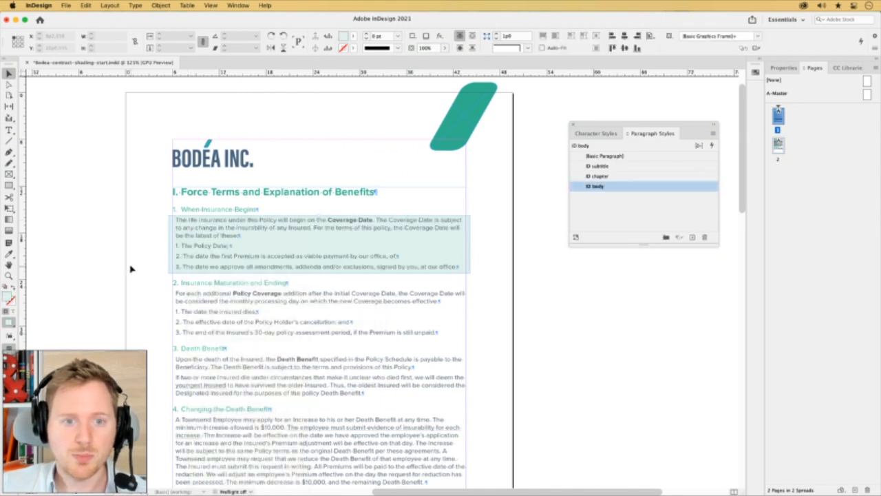
- Duplicate the tinted rectangle as a shallow band behind the When Insurance Begins heading and set its fill tint to 40%
{"action": "left_click", "coordinate": [172, 236]}
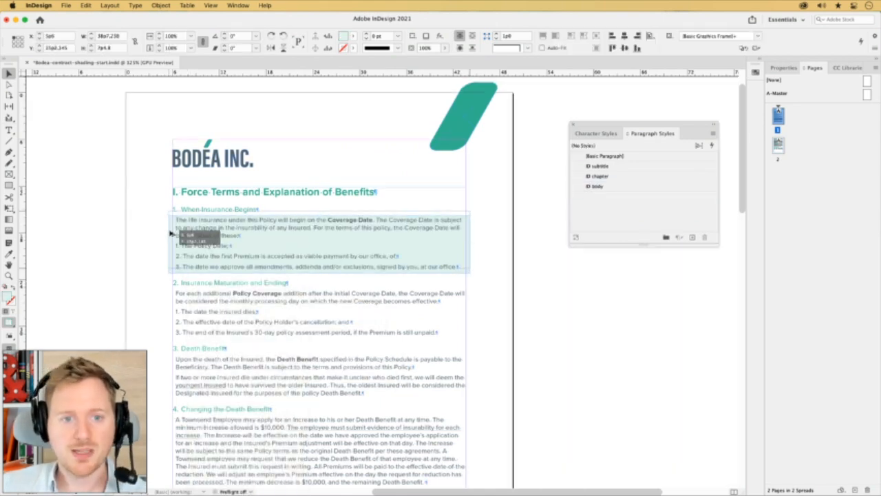
{"action": "left_click_drag", "start_coordinate": [410, 205], "coordinate": [300, 220]}
{"action": "left_click", "coordinate": [352, 36]}
{"action": "type", "text": "40"}
{"action": "key", "text": "Return"}
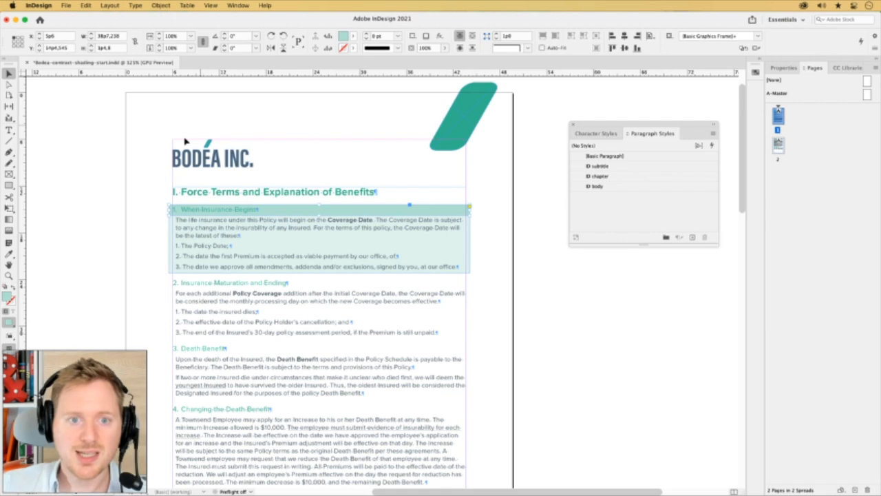
- Check the two shaded rectangles in preview and normal view, and delete both of them
{"action": "left_click", "coordinate": [116, 239]}
{"action": "key", "text": "w"}
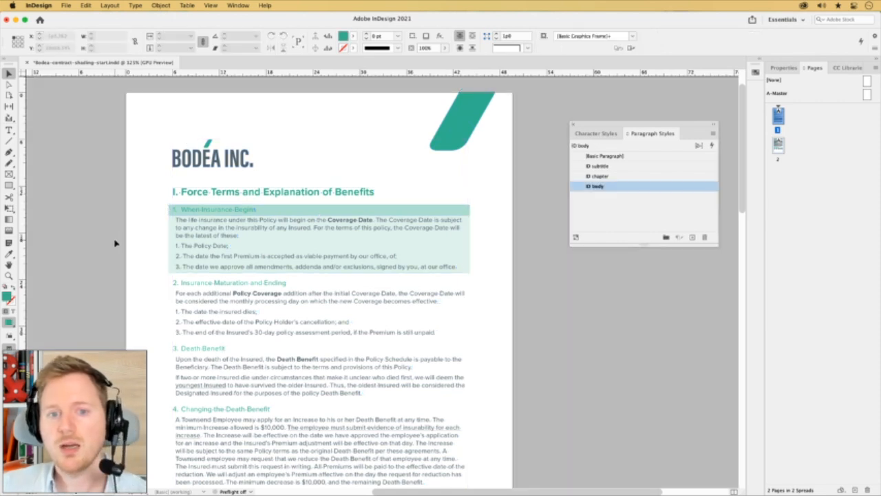
{"action": "key", "text": "w"}
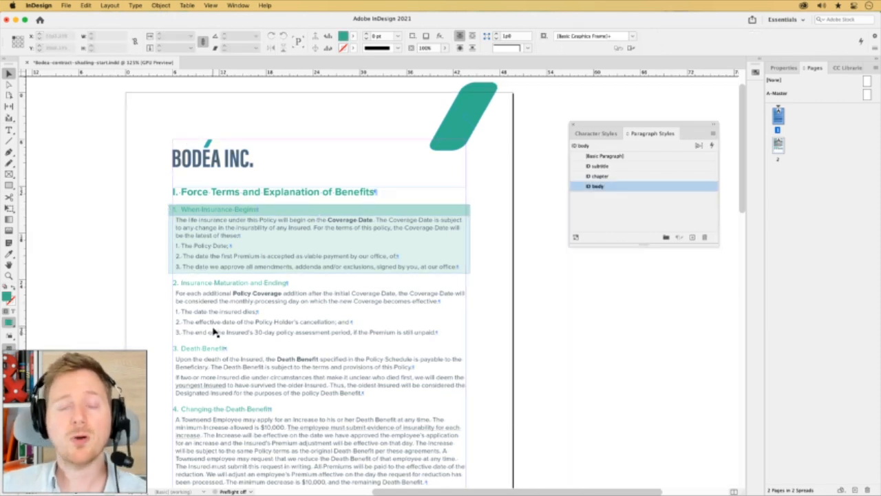
{"action": "left_click", "coordinate": [171, 215]}
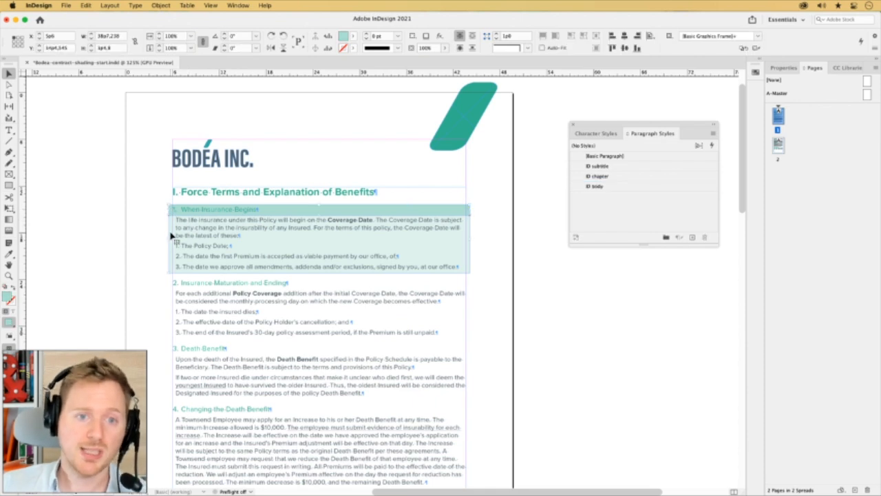
{"action": "key", "text": "Delete"}
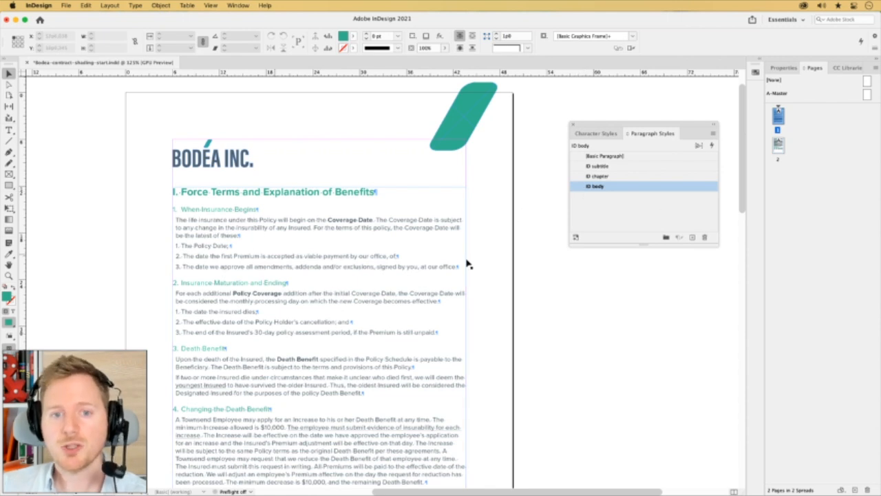
- Edit the ID body paragraph style and turn on paragraph shading
{"action": "right_click", "coordinate": [613, 188]}
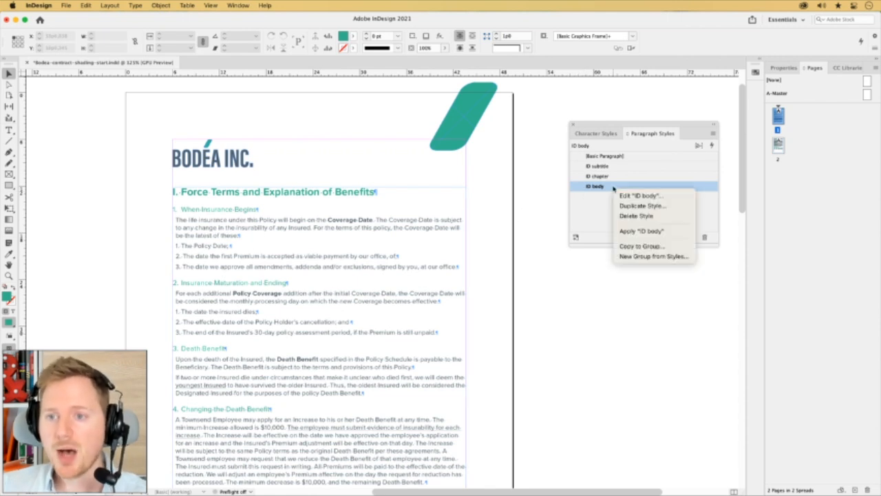
{"action": "left_click", "coordinate": [657, 196]}
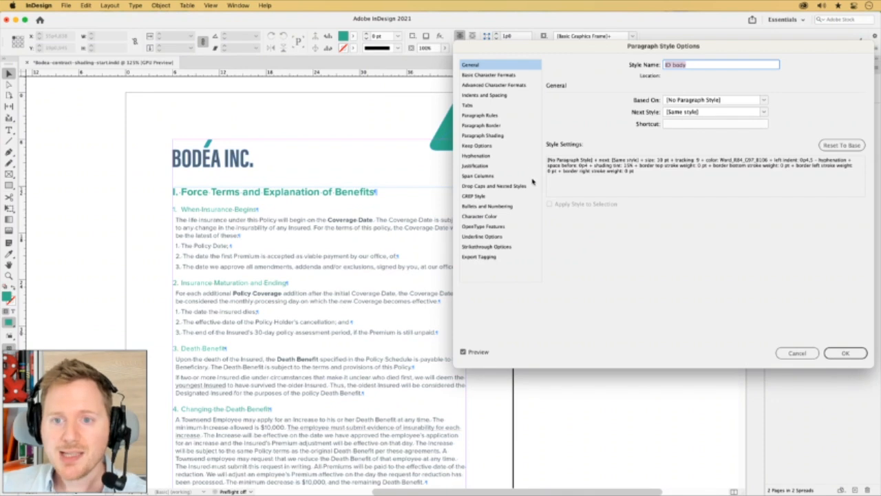
{"action": "left_click", "coordinate": [495, 136]}
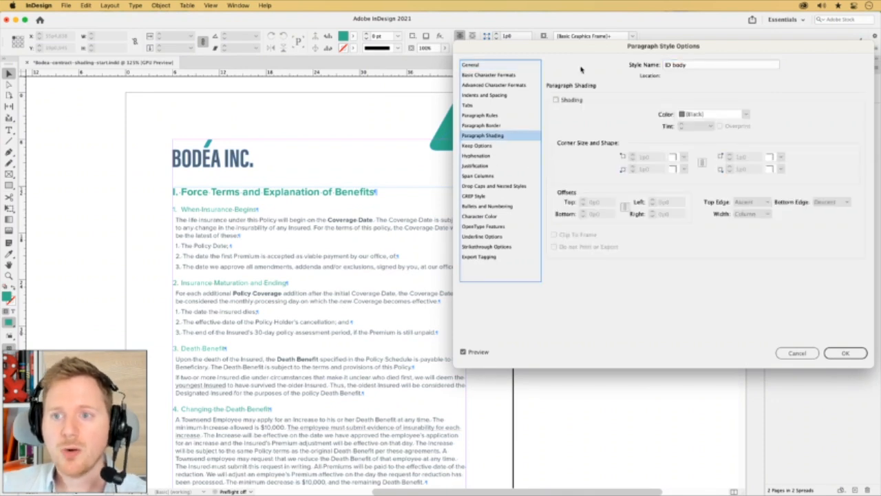
{"action": "left_click_drag", "start_coordinate": [589, 43], "coordinate": [546, 99]}
{"action": "left_click", "coordinate": [525, 145]}
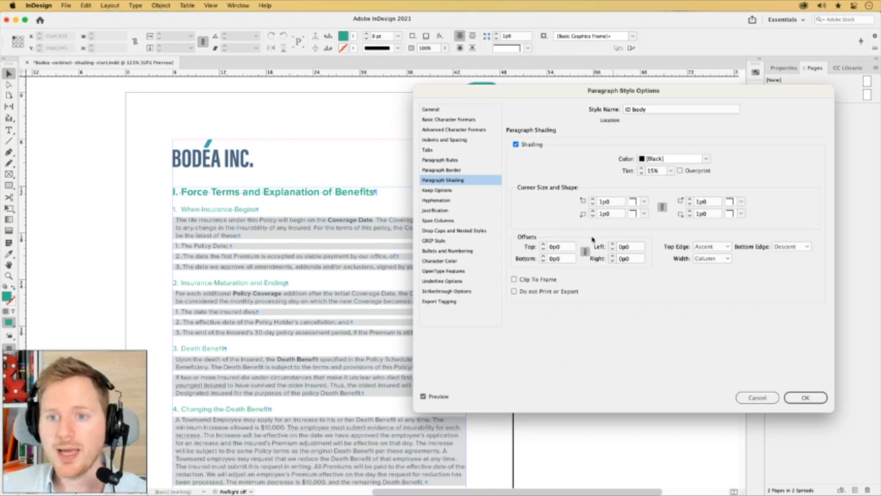
- Set the ID body shading offsets to 0p3 on all sides and its color to r52g178b142
{"action": "left_click", "coordinate": [562, 247]}
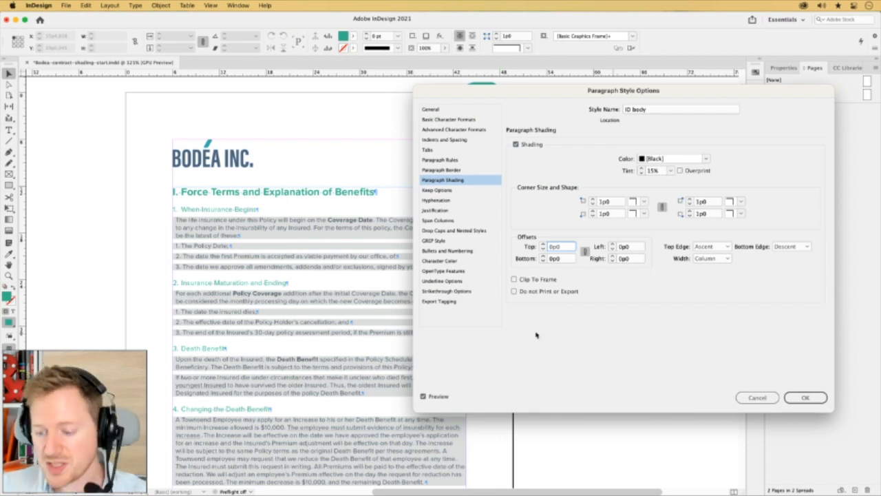
{"action": "key", "text": "Up"}
{"action": "key", "text": "Up"}
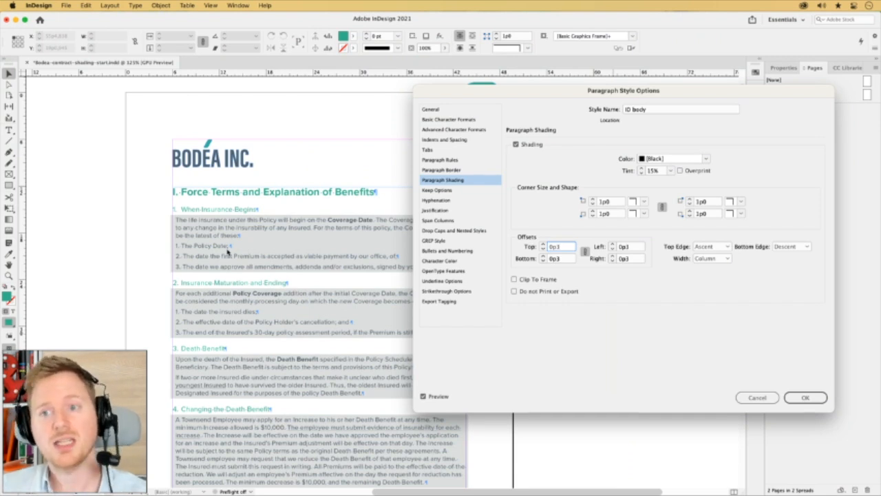
{"action": "left_click", "coordinate": [706, 160]}
{"action": "left_click", "coordinate": [678, 296]}
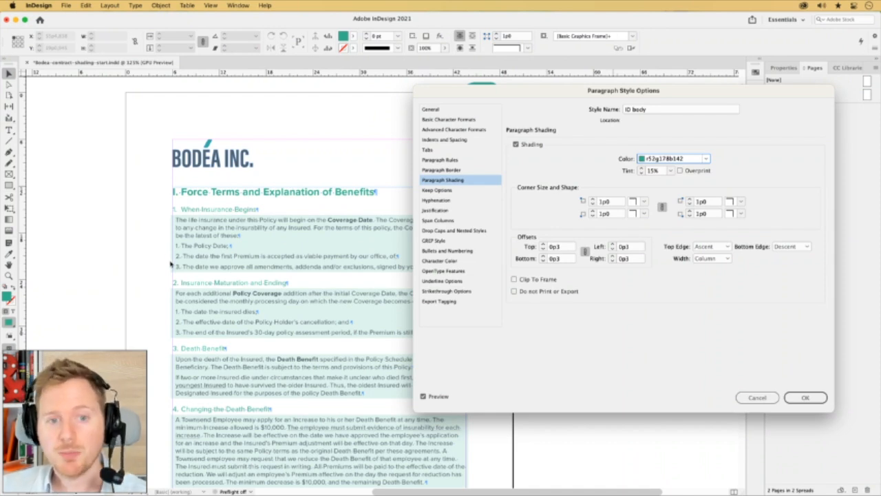
- Unlink the ID body shading's corner settings and make only its two bottom corners Rounded
{"action": "left_click", "coordinate": [662, 207]}
{"action": "left_click", "coordinate": [707, 214]}
{"action": "left_click", "coordinate": [741, 213]}
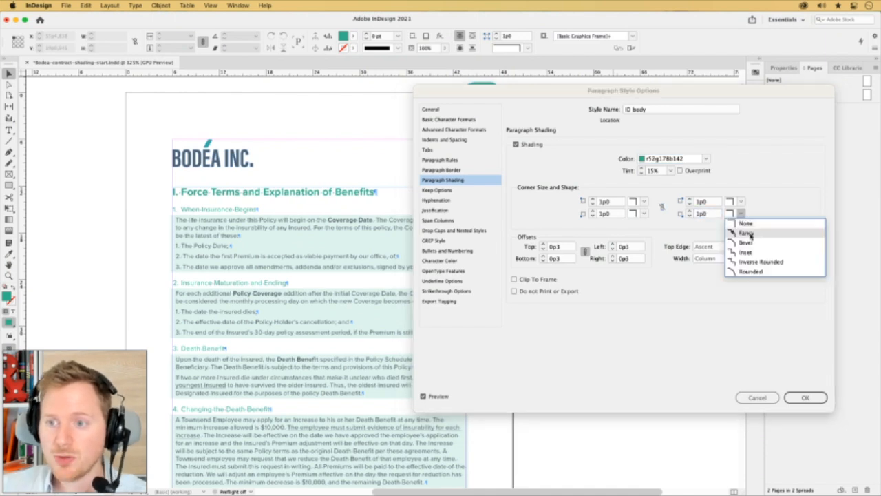
{"action": "left_click", "coordinate": [752, 273]}
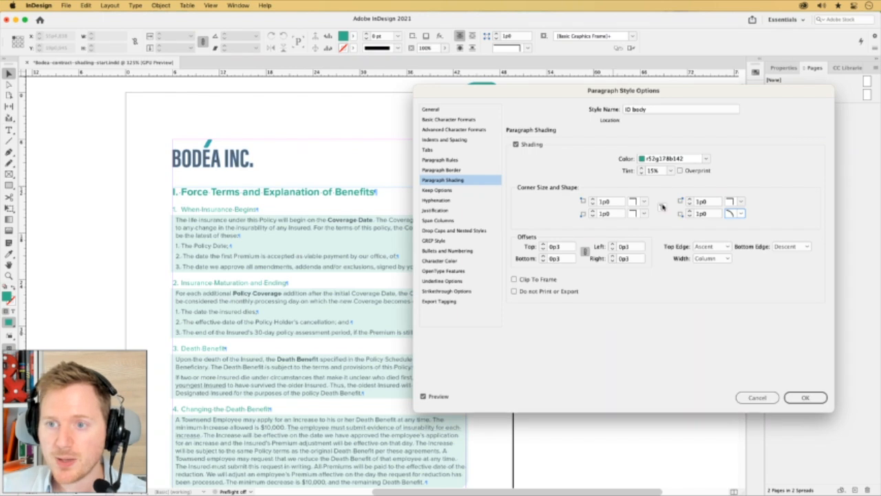
{"action": "left_click", "coordinate": [644, 214]}
{"action": "left_click", "coordinate": [647, 271]}
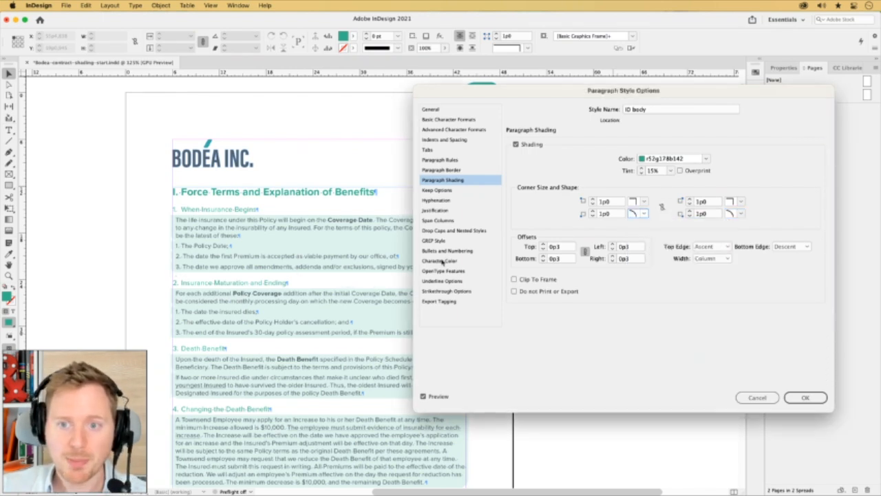
- Unlink the ID body shading offsets and return both bottom shading corners to square
{"action": "left_click", "coordinate": [559, 246]}
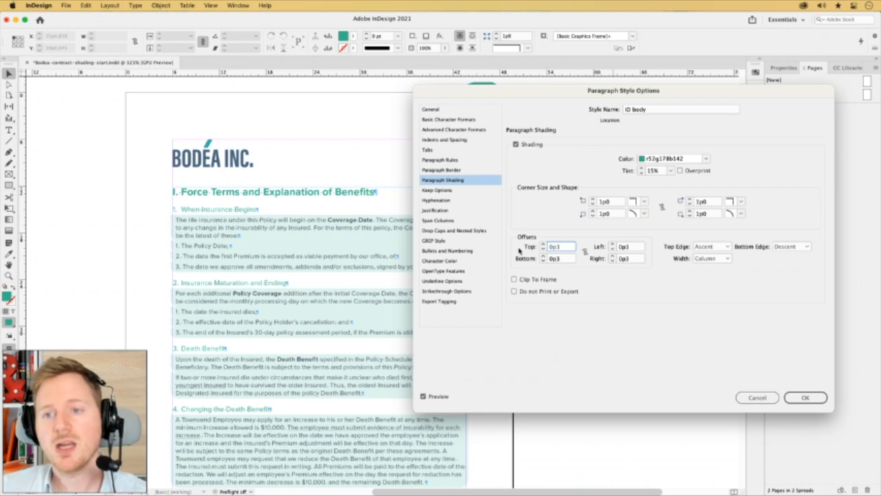
{"action": "left_click", "coordinate": [644, 214]}
{"action": "left_click", "coordinate": [644, 226]}
{"action": "left_click", "coordinate": [740, 214]}
{"action": "left_click", "coordinate": [741, 225]}
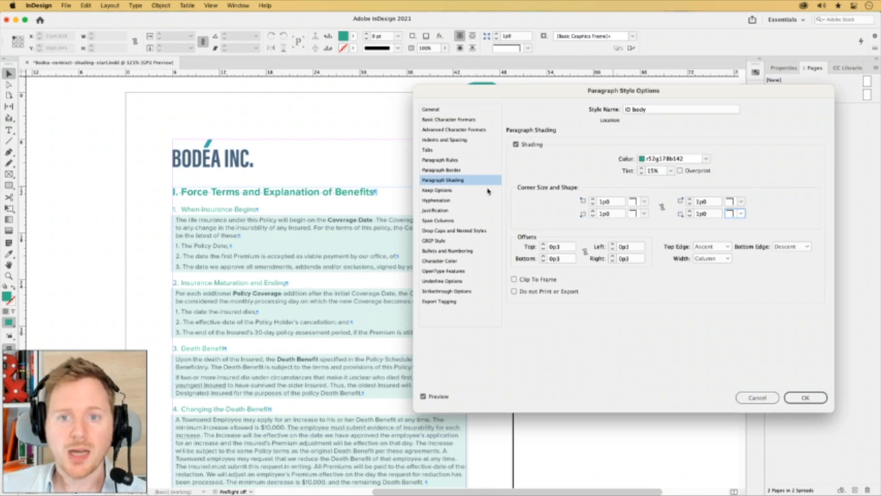
- Turn on the paragraph border for the ID body style with a 0.5 pt stroke in color r52g178b142
{"action": "left_click", "coordinate": [457, 170]}
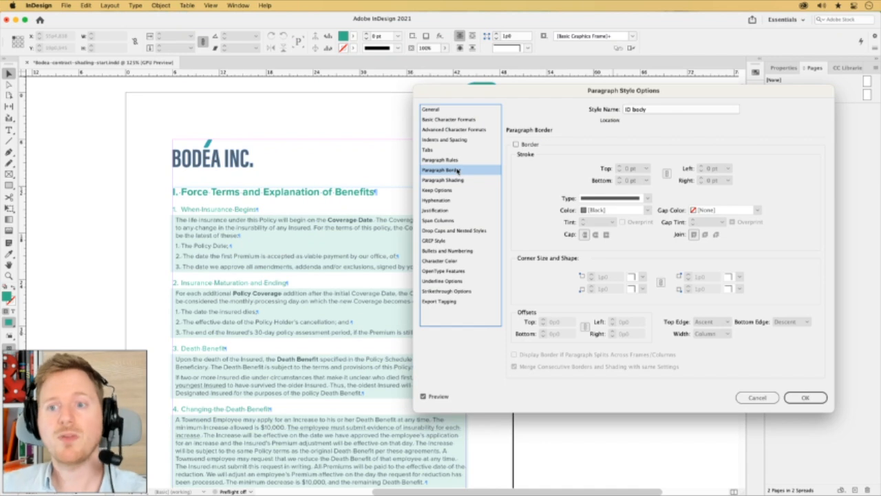
{"action": "left_click", "coordinate": [521, 145]}
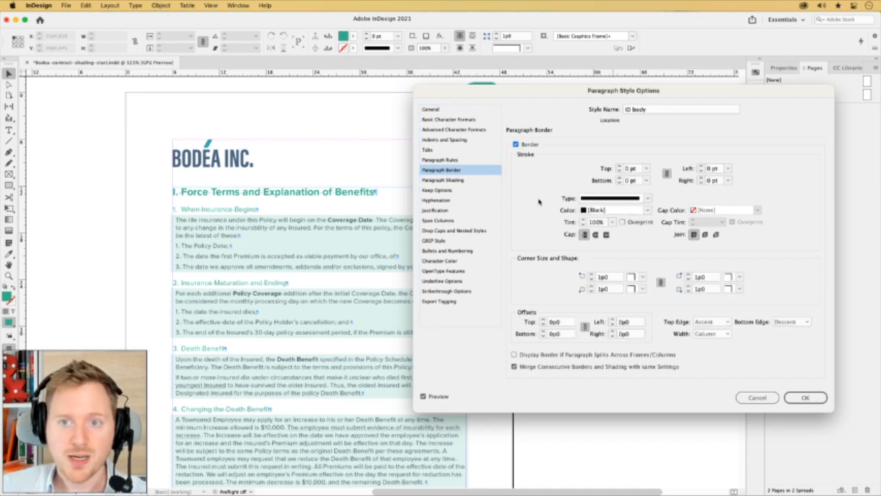
{"action": "left_click", "coordinate": [619, 166]}
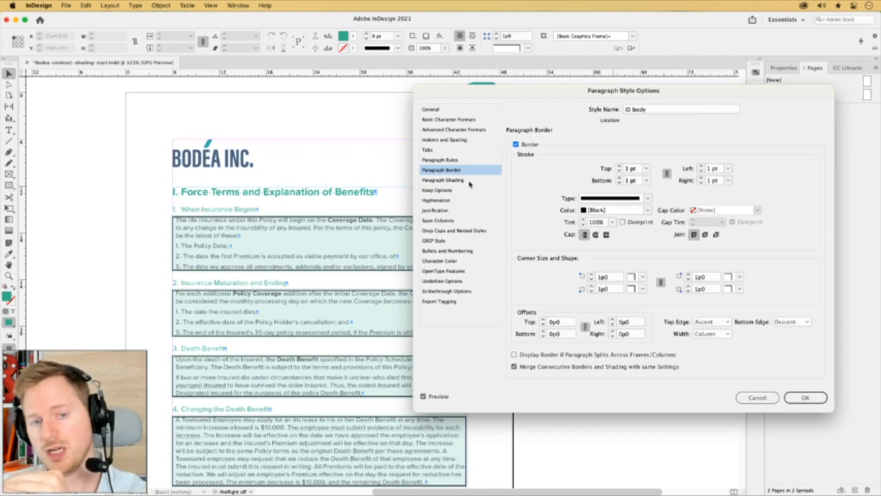
{"action": "left_click", "coordinate": [648, 210]}
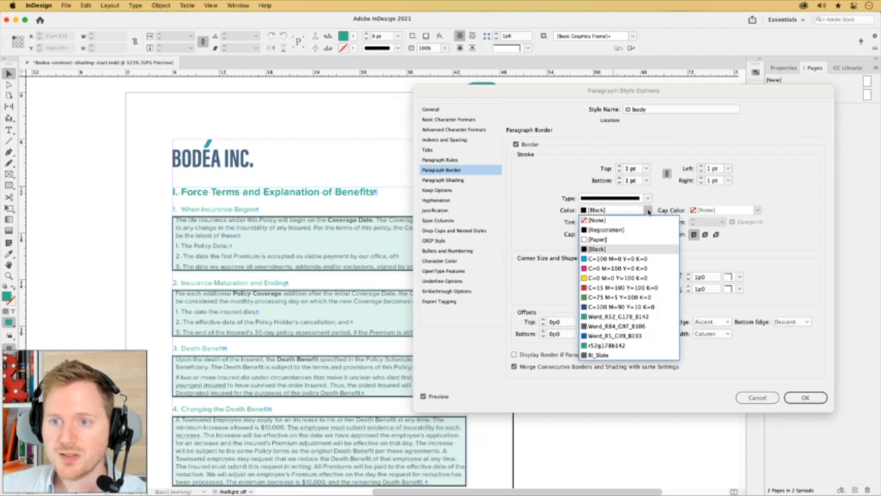
{"action": "left_click", "coordinate": [608, 345]}
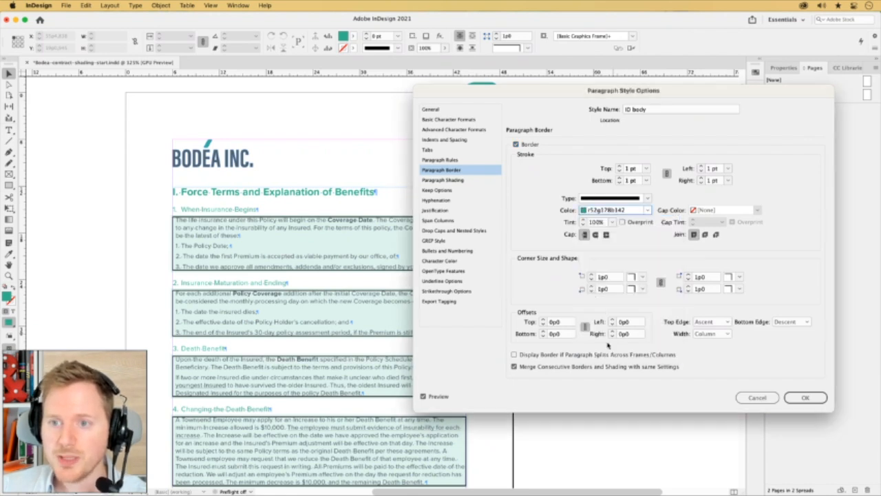
{"action": "left_click", "coordinate": [646, 168]}
{"action": "left_click", "coordinate": [642, 199]}
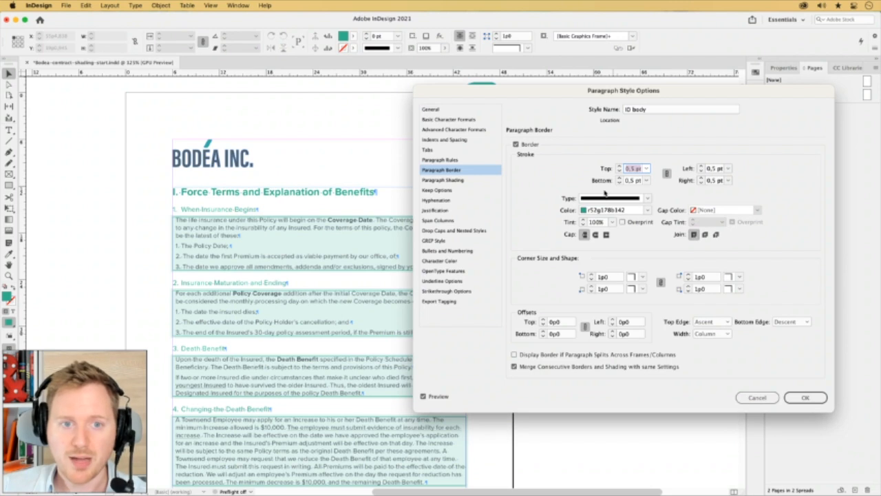
- Set the ID body border offsets to 0p3 on all sides, apply the style changes and check the page in preview
{"action": "left_click", "coordinate": [566, 323]}
{"action": "key", "text": "Up"}
{"action": "key", "text": "Up"}
{"action": "key", "text": "Up"}
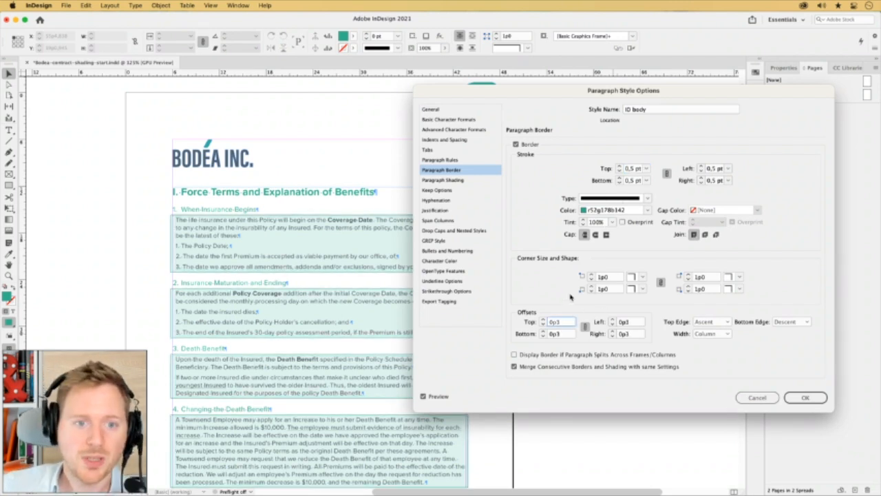
{"action": "left_click", "coordinate": [804, 398]}
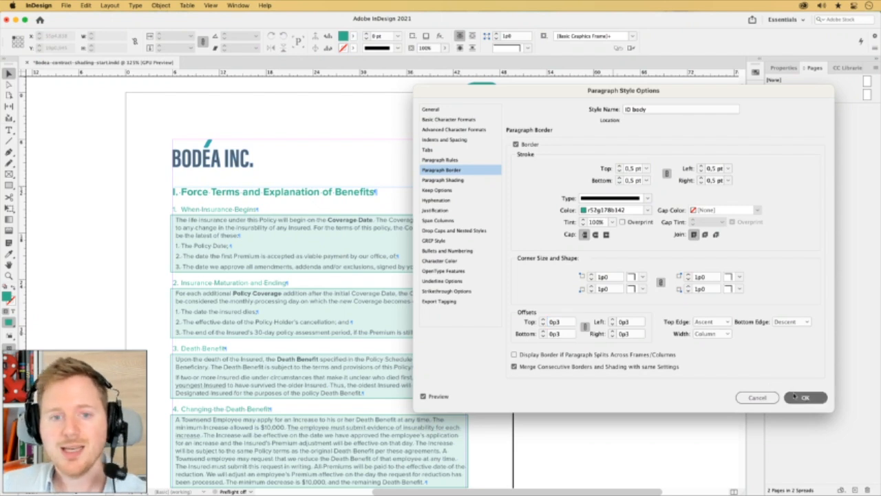
{"action": "key", "text": "w"}
{"action": "left_click_drag", "start_coordinate": [168, 209], "coordinate": [389, 155]}
{"action": "mouse_move", "coordinate": [397, 347]}
{"action": "left_mouse_down"}
{"action": "mouse_move", "coordinate": [397, 199]}
{"action": "mouse_move", "coordinate": [401, 488]}
{"action": "mouse_move", "coordinate": [358, 437]}
{"action": "mouse_move", "coordinate": [127, 406]}
{"action": "left_mouse_up"}
{"action": "key", "text": "w"}
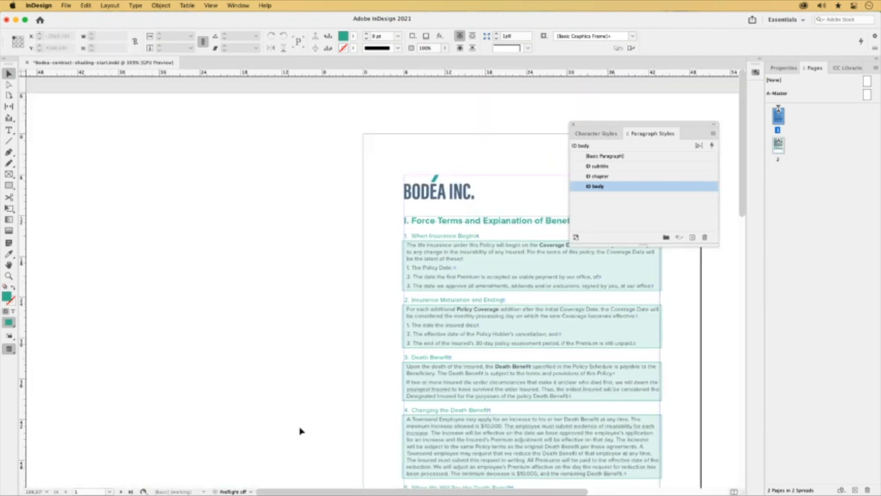
- Create a large text frame on the pasteboard beside page 1 and fill it with placeholder text
{"action": "left_click_drag", "start_coordinate": [386, 412], "coordinate": [386, 374]}
{"action": "key", "text": "t"}
{"action": "left_click_drag", "start_coordinate": [58, 115], "coordinate": [363, 491]}
{"action": "right_click", "coordinate": [98, 140]}
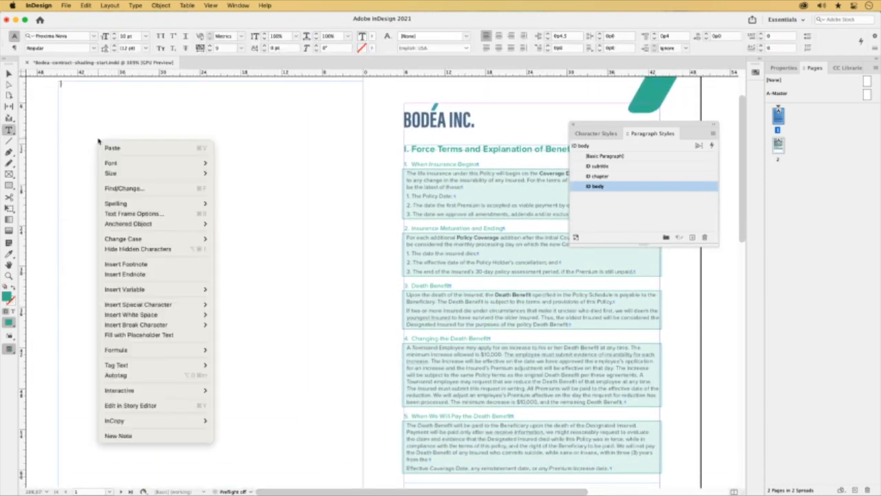
{"action": "left_click", "coordinate": [158, 335]}
{"action": "left_click", "coordinate": [9, 73]}
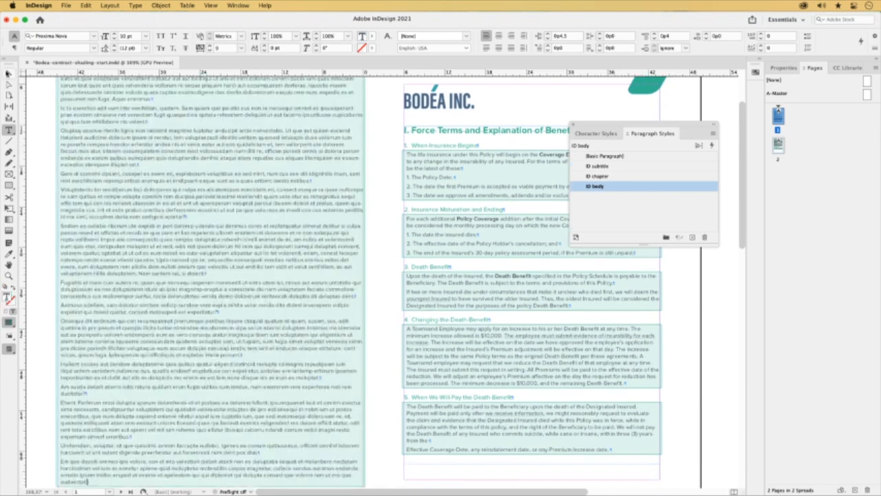
- Apply the Basic Paragraph style to all text in the placeholder frame
{"action": "scroll", "coordinate": [163, 228], "scroll_direction": "up", "scroll_amount": 5}
{"action": "double_click", "coordinate": [173, 186]}
{"action": "key", "text": "super+a"}
{"action": "left_click", "coordinate": [626, 157]}
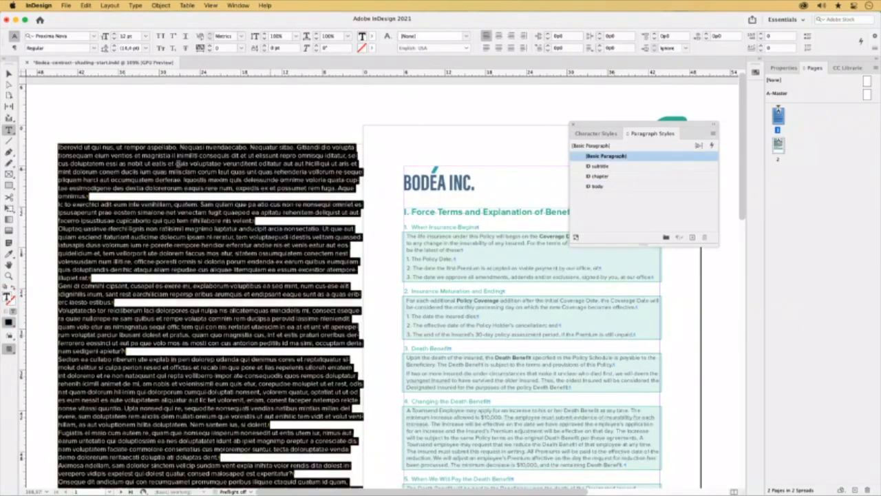
{"action": "left_click", "coordinate": [9, 74]}
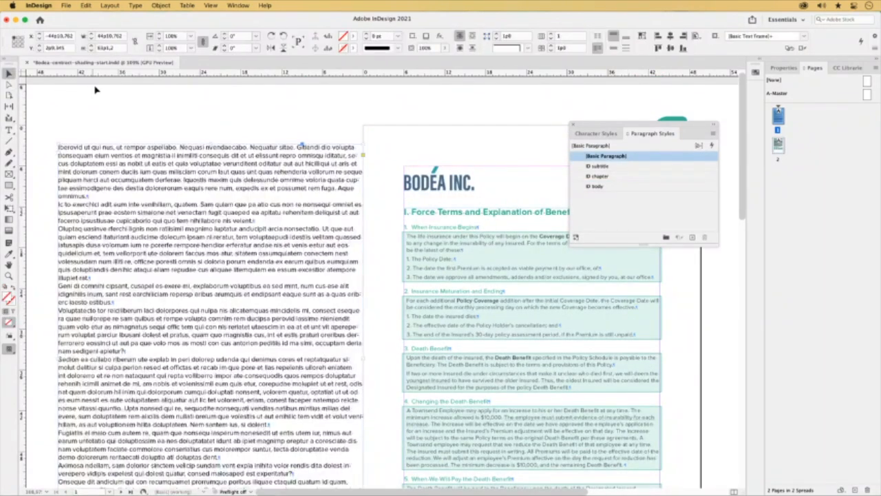
- Apply the ID body style to the second placeholder paragraph and check it in preview and normal view
{"action": "double_click", "coordinate": [248, 216]}
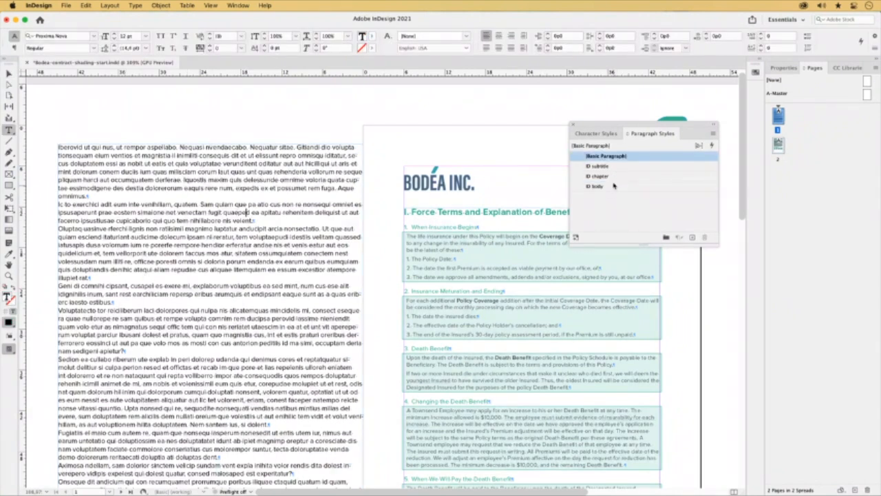
{"action": "left_click", "coordinate": [611, 186]}
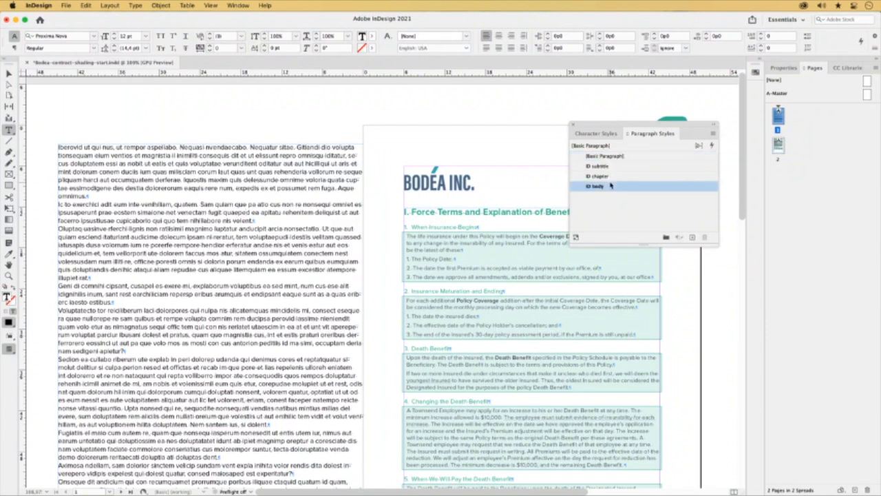
{"action": "left_click", "coordinate": [9, 74]}
{"action": "left_click", "coordinate": [114, 107]}
{"action": "key", "text": "w"}
{"action": "key", "text": "w"}
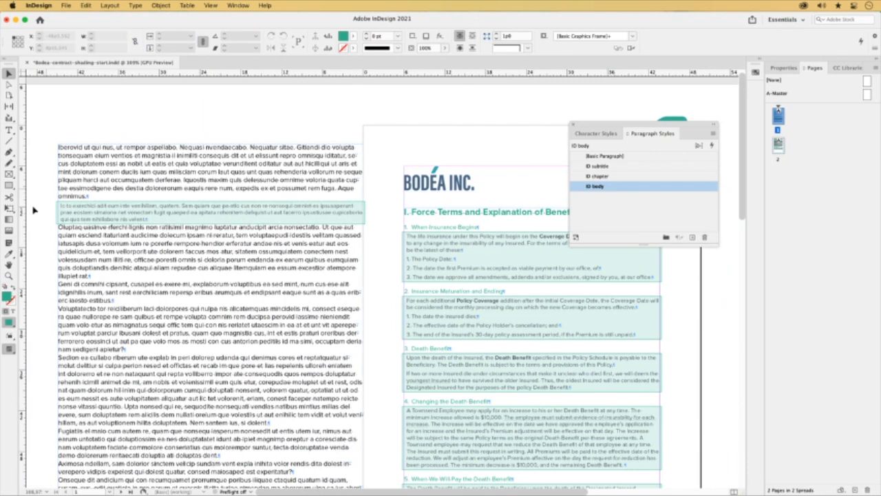
- Copy the ID body formatting with the Eyedropper onto the fourth, fifth and sixth placeholder paragraphs
{"action": "left_click", "coordinate": [11, 254]}
{"action": "left_click", "coordinate": [172, 163]}
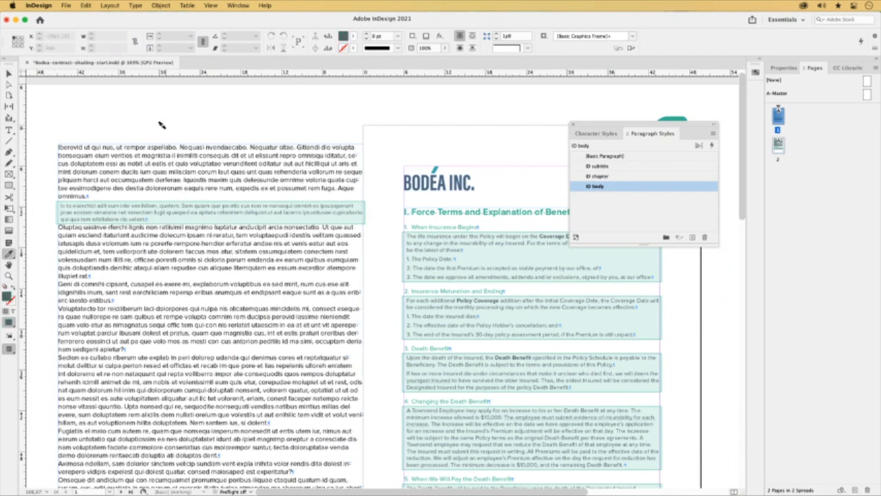
{"action": "left_click", "coordinate": [195, 287]}
{"action": "left_click", "coordinate": [192, 363]}
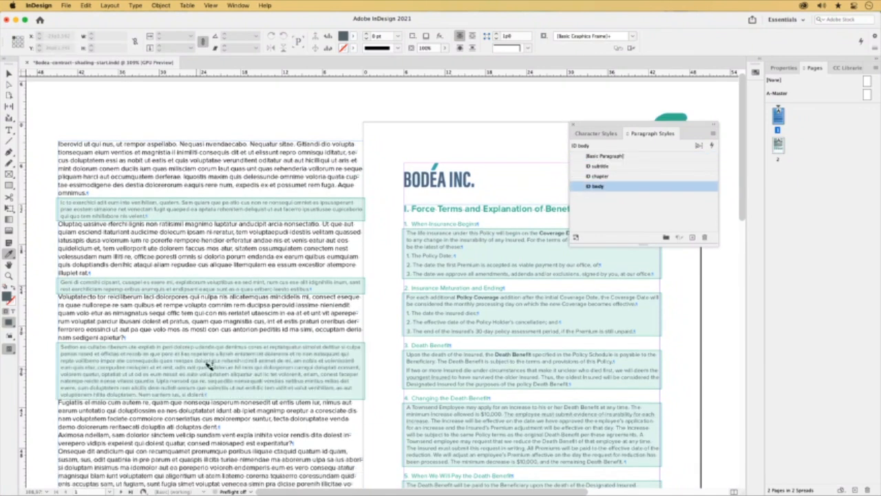
{"action": "scroll", "coordinate": [109, 303], "scroll_direction": "down", "scroll_amount": 1}
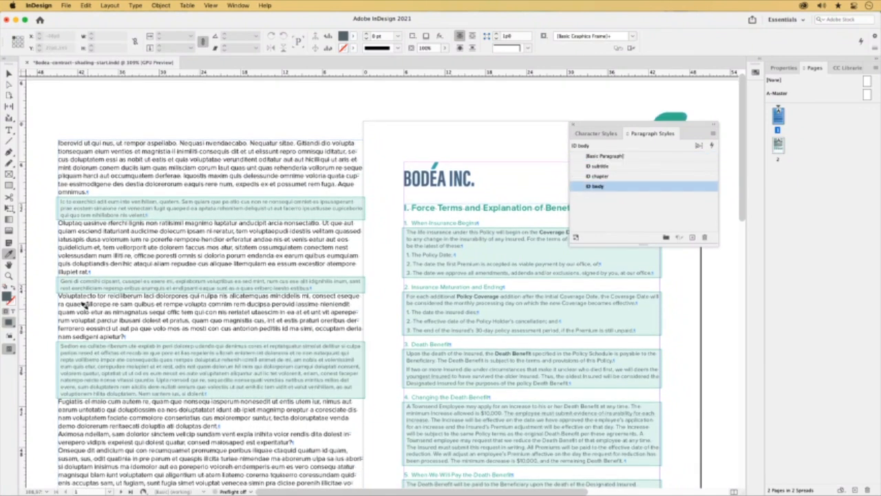
{"action": "left_click", "coordinate": [84, 304]}
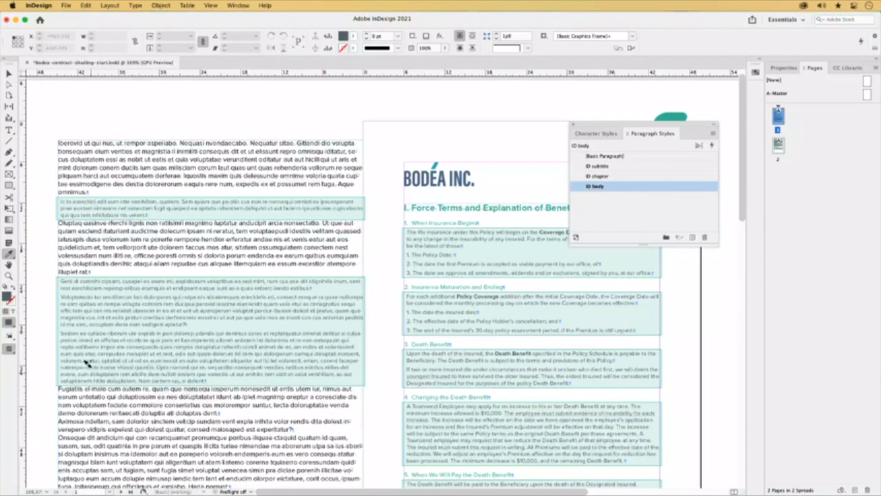
- Delete the placeholder text frame from the pasteboard
{"action": "left_click", "coordinate": [9, 73]}
{"action": "left_click", "coordinate": [178, 195]}
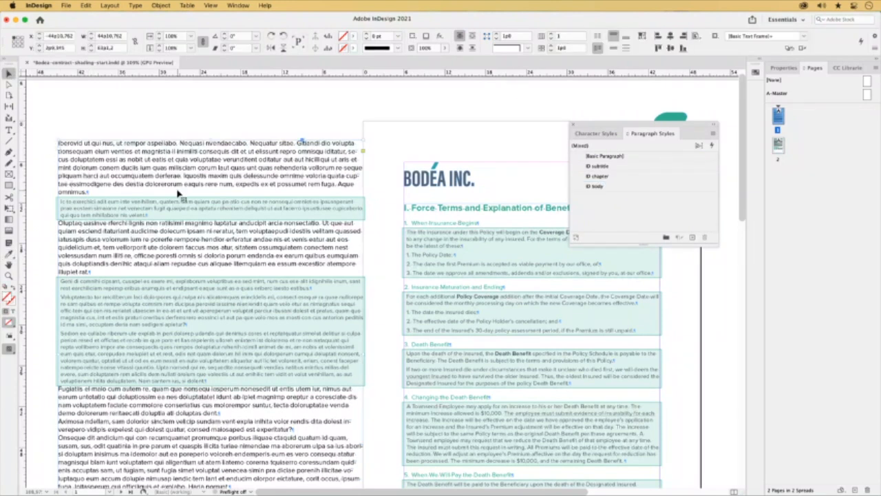
{"action": "key", "text": "Delete"}
- Edit the ID subtitle paragraph style and turn on paragraph shading, keeping the first two section headings in sight in preview view
{"action": "key", "text": "w"}
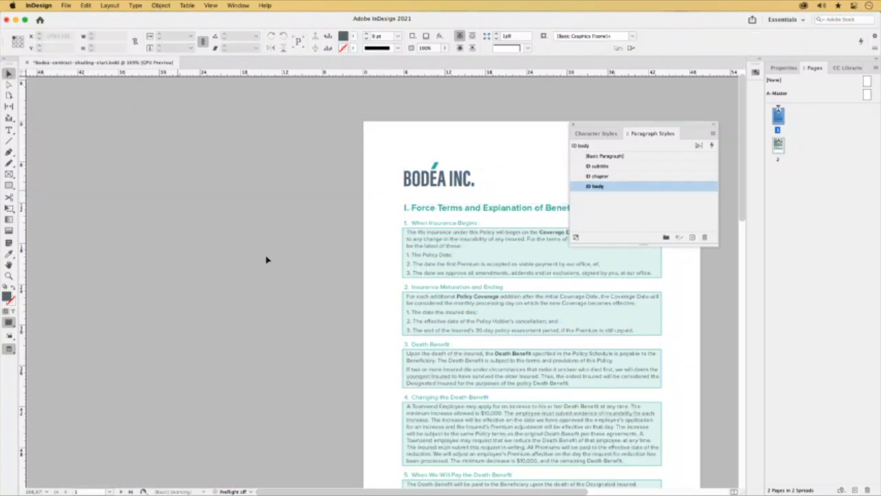
{"action": "left_click", "coordinate": [492, 257], "text": "super"}
{"action": "left_click", "coordinate": [492, 256], "text": "super"}
{"action": "scroll", "coordinate": [437, 329], "scroll_direction": "left", "scroll_amount": 5}
{"action": "left_click", "coordinate": [282, 310], "text": "super"}
{"action": "scroll", "coordinate": [261, 318], "scroll_direction": "right", "scroll_amount": 1}
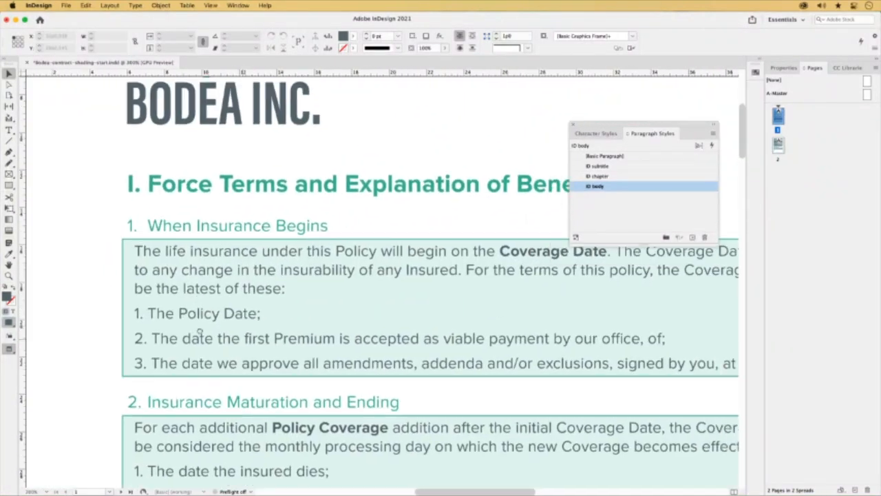
{"action": "scroll", "coordinate": [199, 335], "scroll_direction": "up", "scroll_amount": 1}
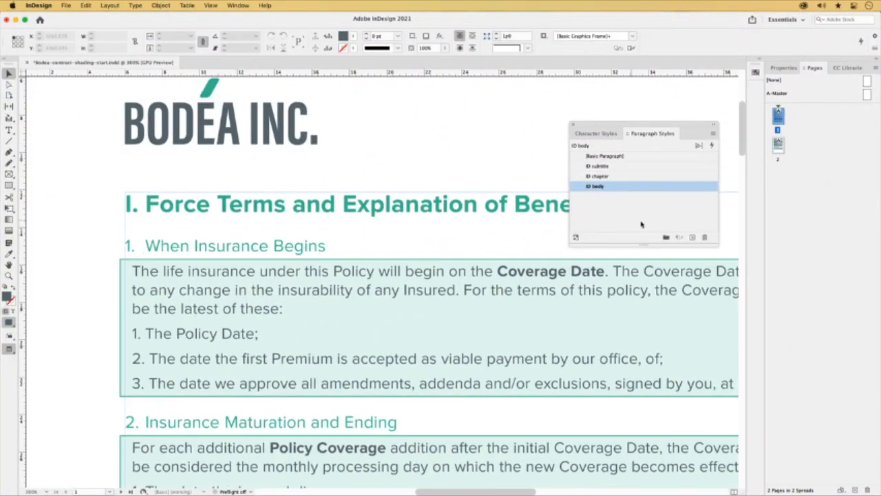
{"action": "right_click", "coordinate": [613, 168]}
{"action": "left_click", "coordinate": [620, 176]}
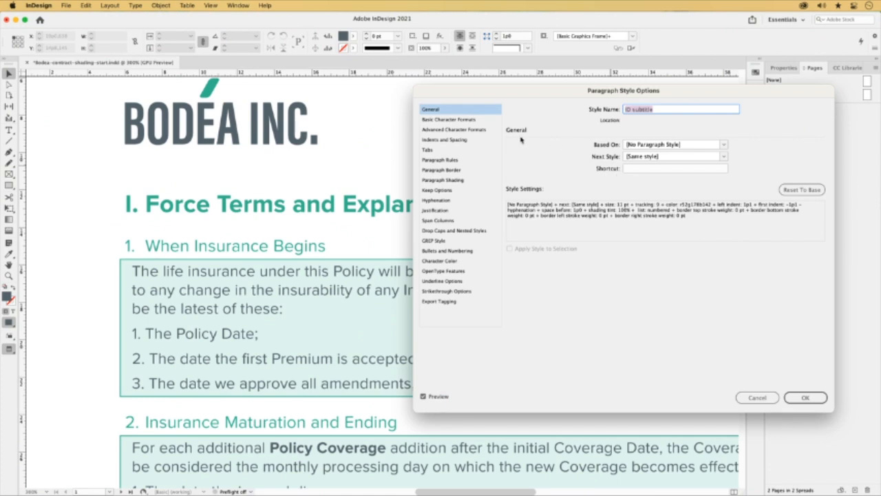
{"action": "left_click_drag", "start_coordinate": [464, 92], "coordinate": [527, 138]}
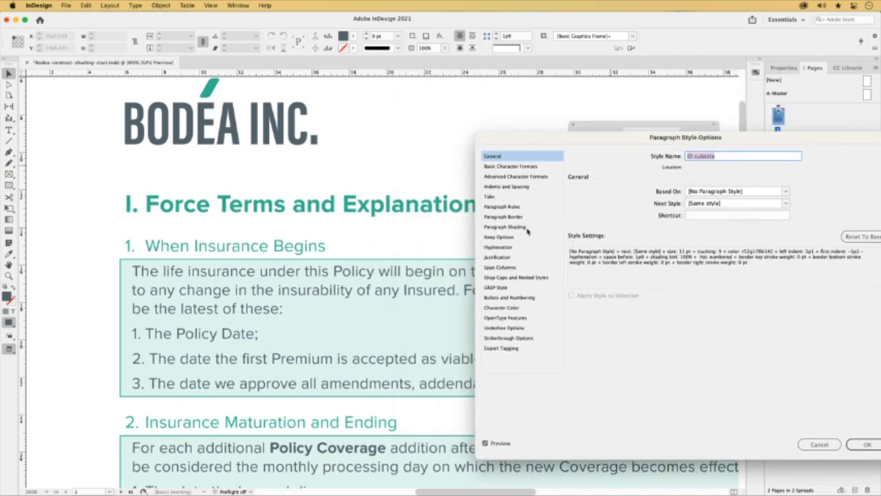
{"action": "left_click", "coordinate": [505, 226]}
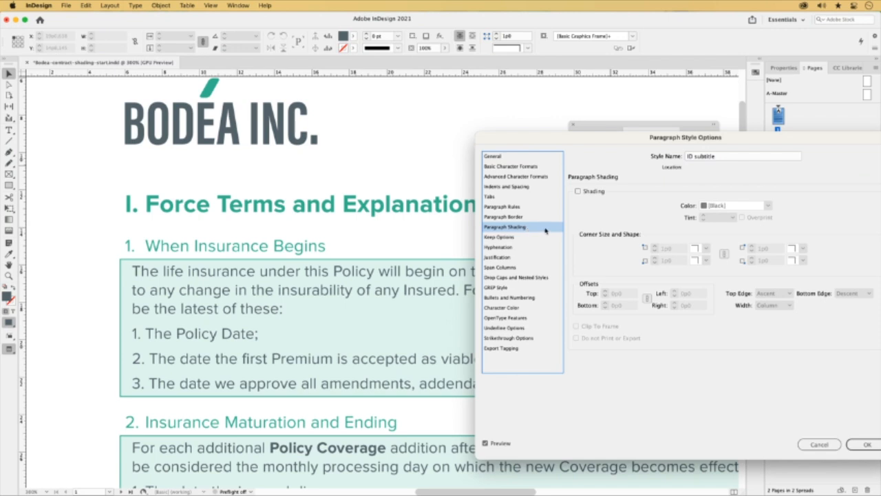
{"action": "left_click", "coordinate": [578, 192]}
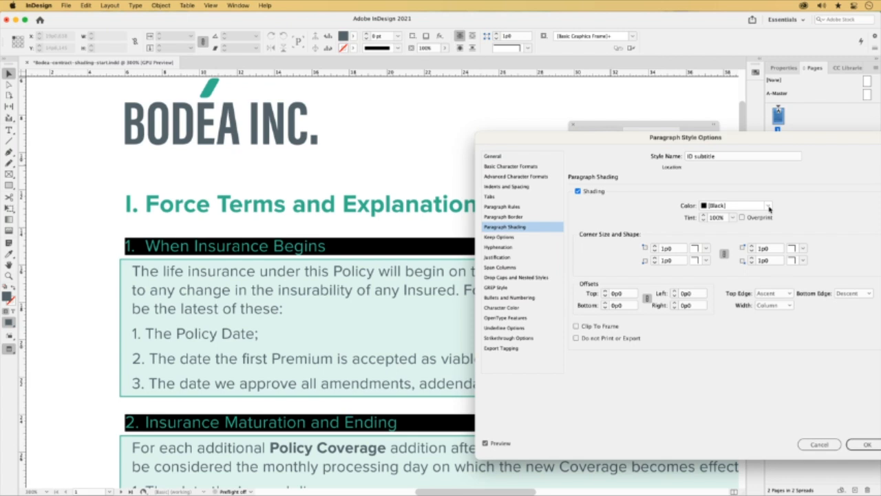
- Set the ID subtitle shading offsets to 0p3 on all sides
{"action": "left_click", "coordinate": [628, 294]}
{"action": "key", "text": "Up"}
{"action": "key", "text": "Up"}
{"action": "key", "text": "Up"}
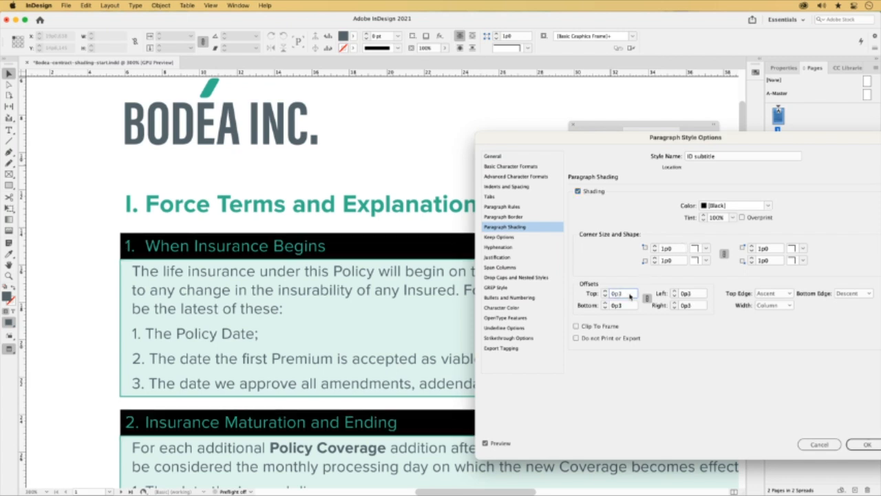
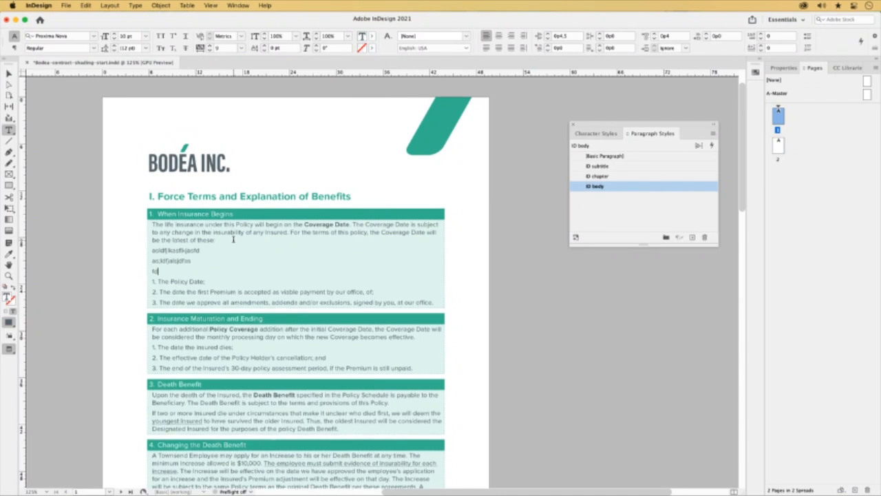
- Leave the text frame and examine the shaded contract page in normal and preview view
{"action": "left_click", "coordinate": [9, 73]}
{"action": "left_click", "coordinate": [82, 133]}
{"action": "key", "text": "w"}
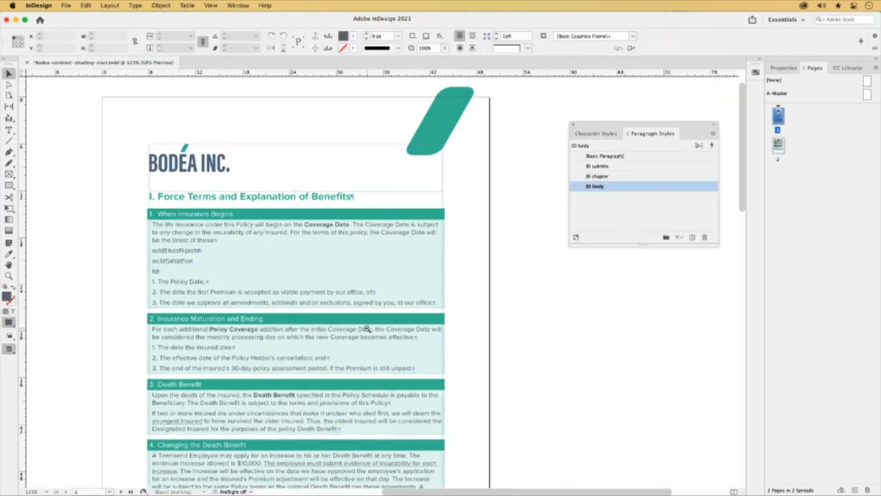
{"action": "key", "text": "super+minus"}
{"action": "key", "text": "super+minus"}
{"action": "key", "text": "w"}
{"action": "scroll", "coordinate": [369, 334], "scroll_direction": "up", "scroll_amount": 1}
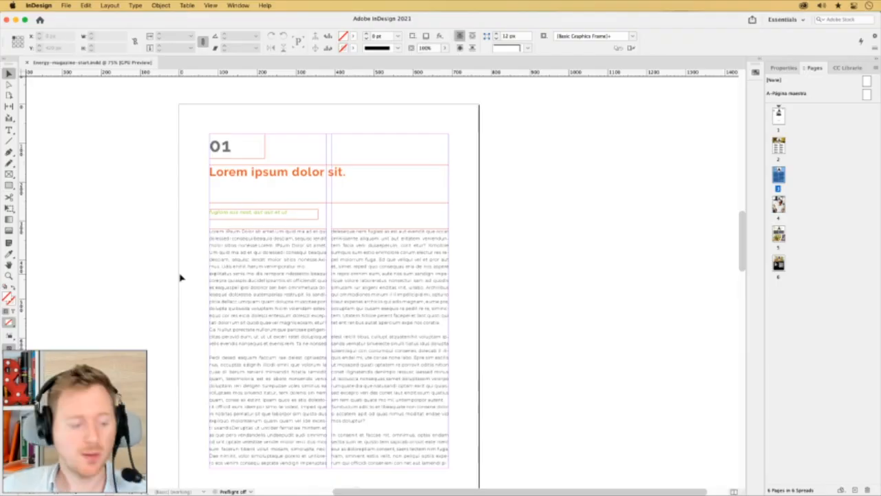
- Check the Track changes folder and look through the magazine pages down to the recipe's ingredients and cooking steps
{"action": "key", "text": "super+Tab"}
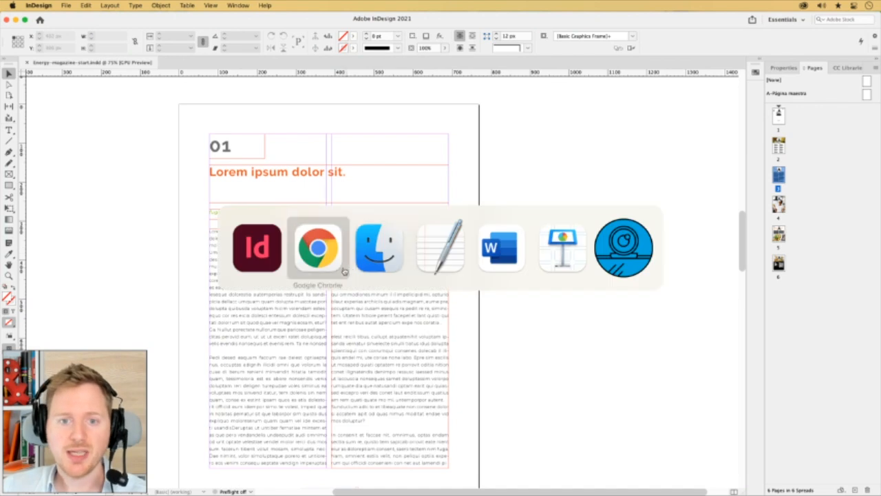
{"action": "left_click", "coordinate": [389, 256]}
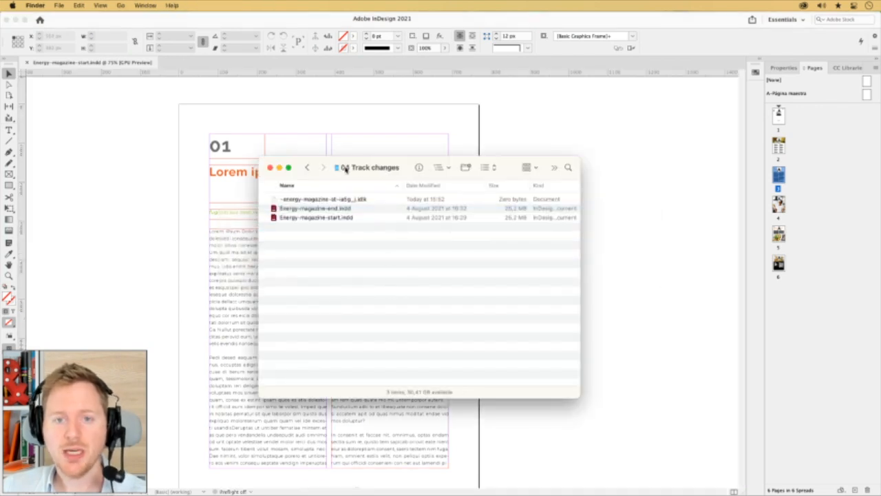
{"action": "key", "text": "super+Tab"}
{"action": "key", "text": "super+minus"}
{"action": "key", "text": "super+minus"}
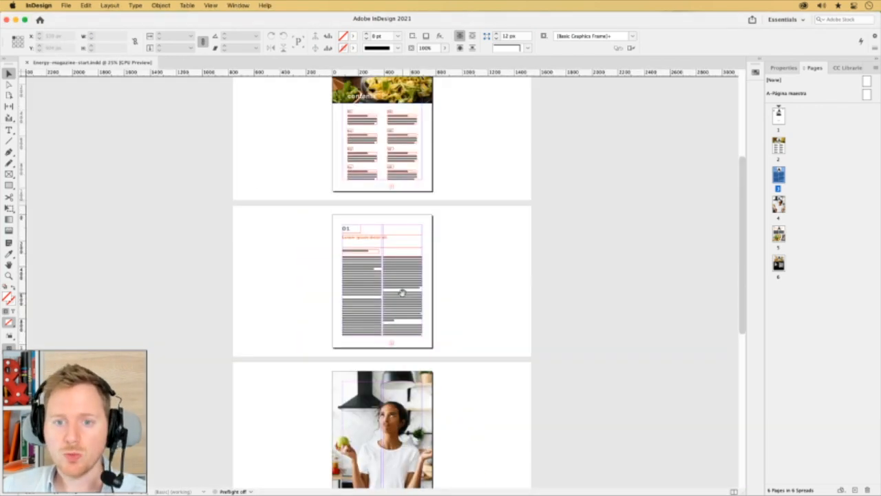
{"action": "scroll", "coordinate": [403, 417], "scroll_direction": "down", "scroll_amount": 10}
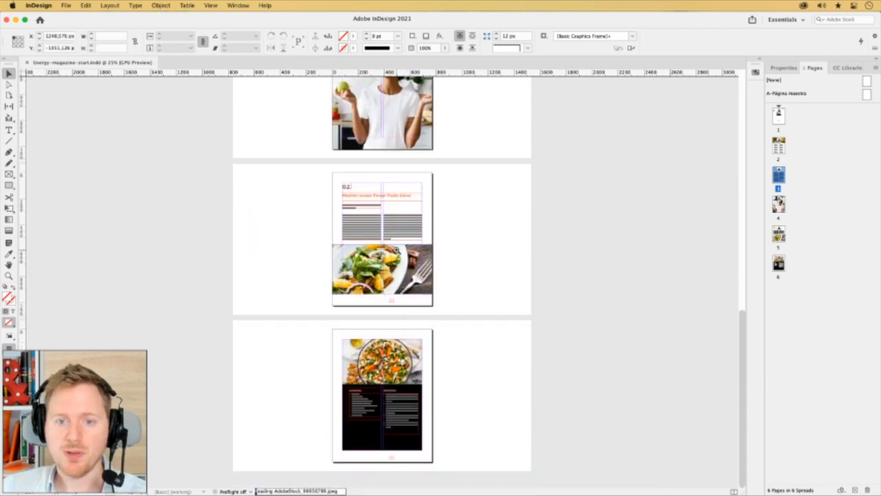
{"action": "key", "text": "super+equal"}
{"action": "key", "text": "super+equal"}
{"action": "key", "text": "w"}
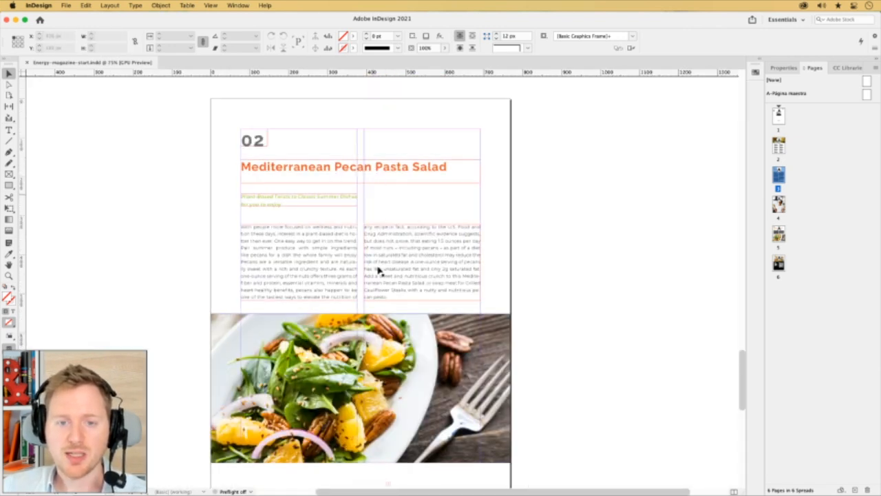
{"action": "scroll", "coordinate": [380, 269], "scroll_direction": "down", "scroll_amount": 5}
{"action": "scroll", "coordinate": [362, 120], "scroll_direction": "down", "scroll_amount": 3}
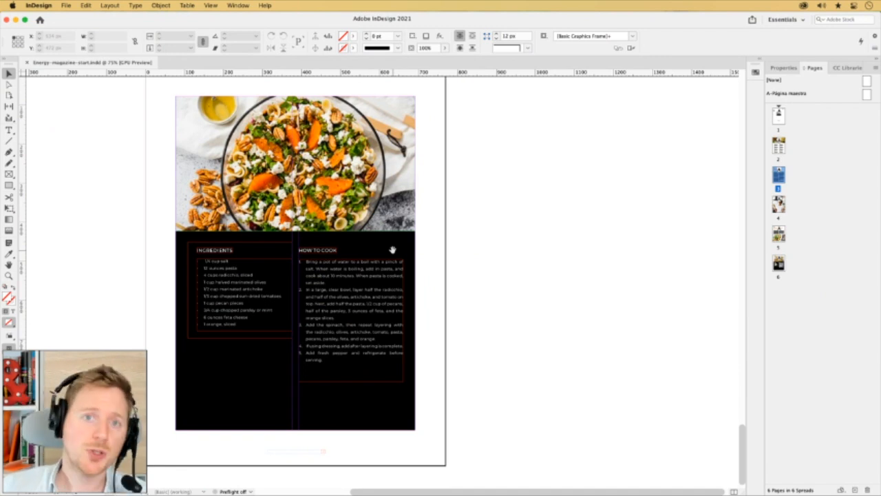
- Show the Track Changes panel and place it on the pasteboard beside the enlarged recipe page
{"action": "left_click", "coordinate": [250, 289], "text": "super"}
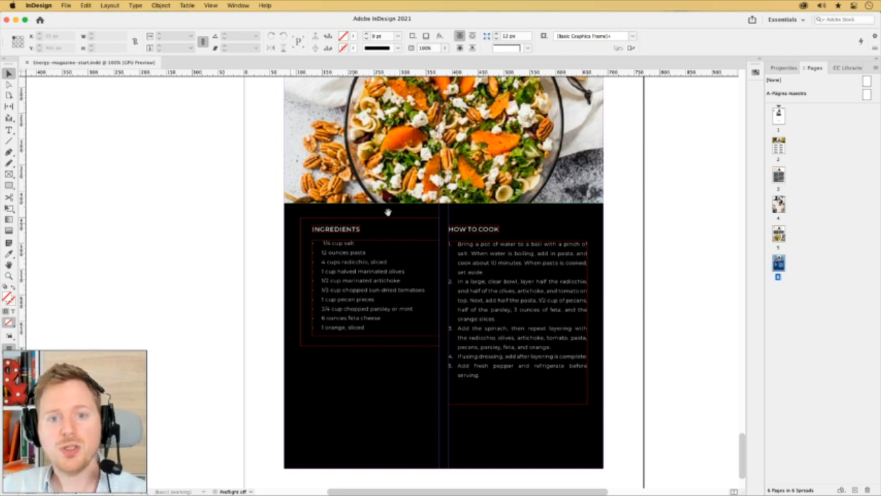
{"action": "left_click_drag", "start_coordinate": [317, 223], "coordinate": [365, 215]}
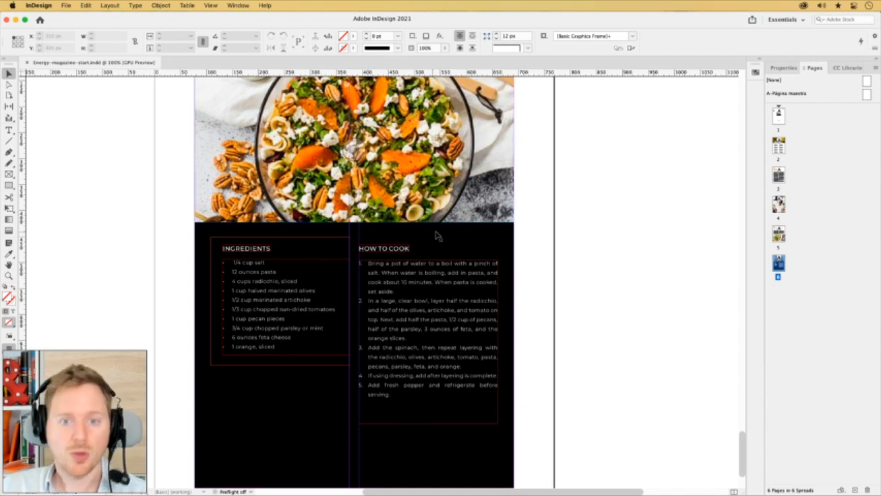
{"action": "left_click_drag", "start_coordinate": [433, 319], "coordinate": [436, 311]}
{"action": "left_click", "coordinate": [245, 7]}
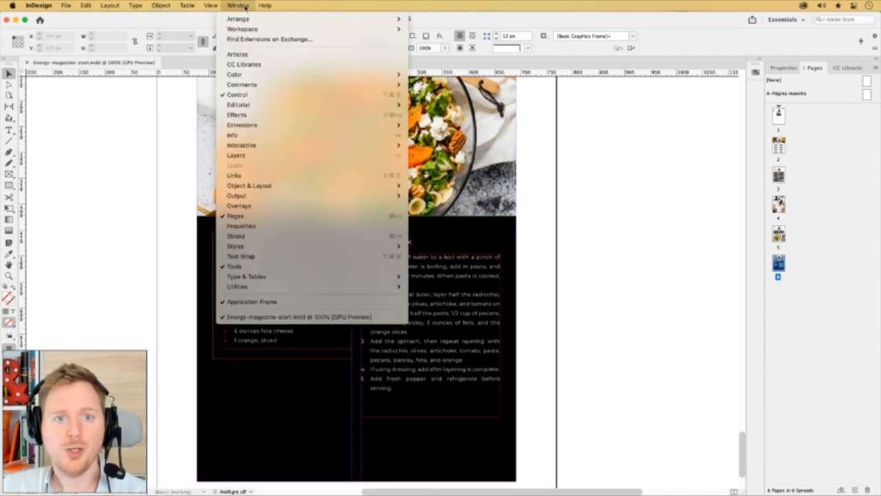
{"action": "mouse_move", "coordinate": [261, 105]}
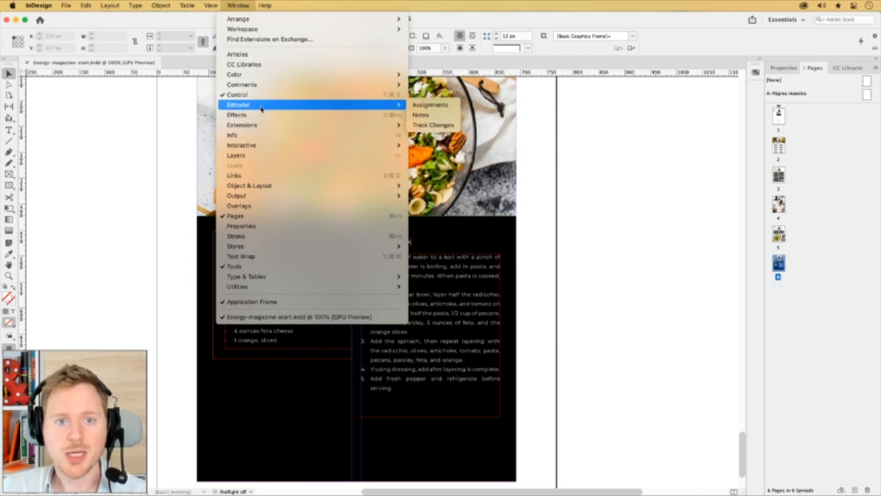
{"action": "left_click", "coordinate": [439, 126]}
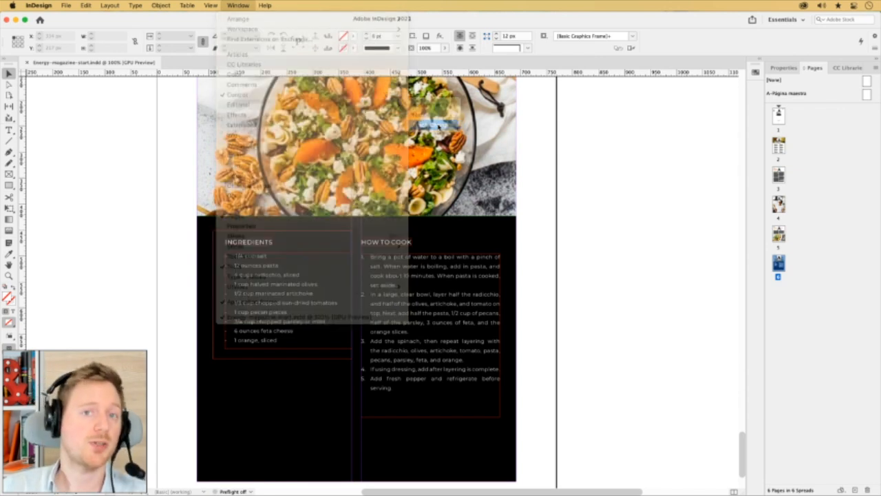
{"action": "left_click_drag", "start_coordinate": [378, 168], "coordinate": [670, 163]}
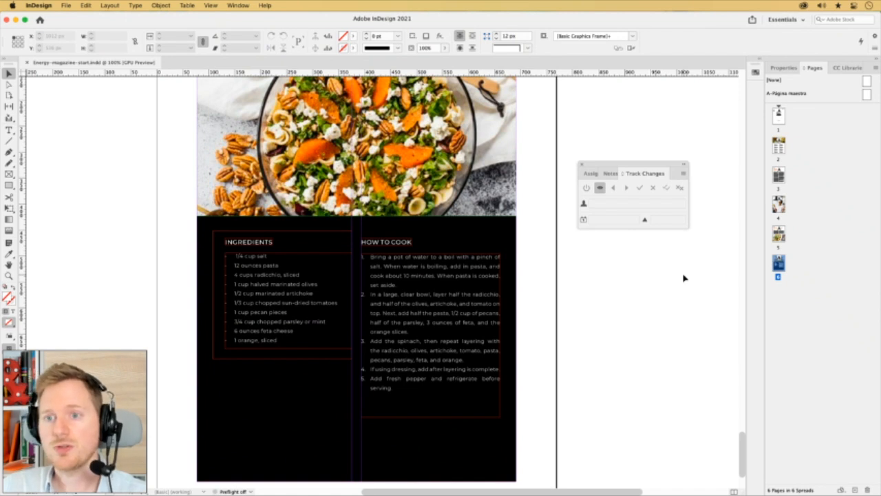
- Review the user name and colour used to identify tracked edits, keeping the existing settings
{"action": "left_click", "coordinate": [66, 6]}
{"action": "left_click", "coordinate": [124, 291]}
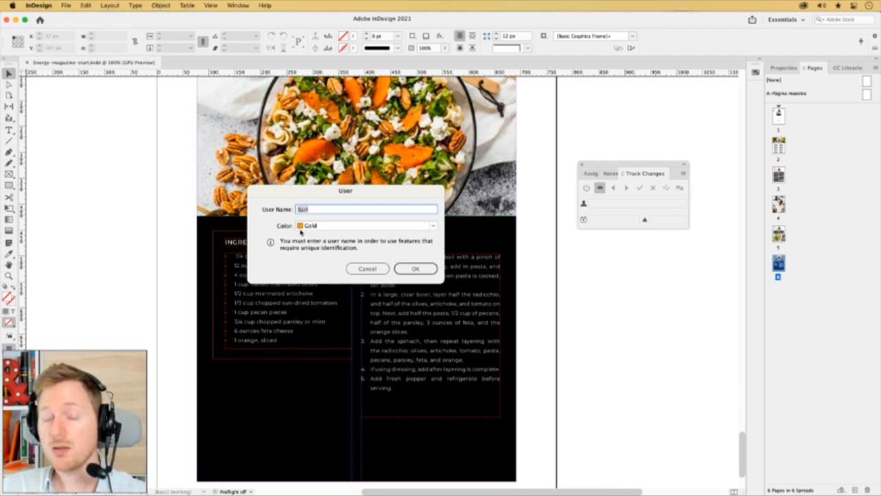
{"action": "left_click", "coordinate": [410, 270]}
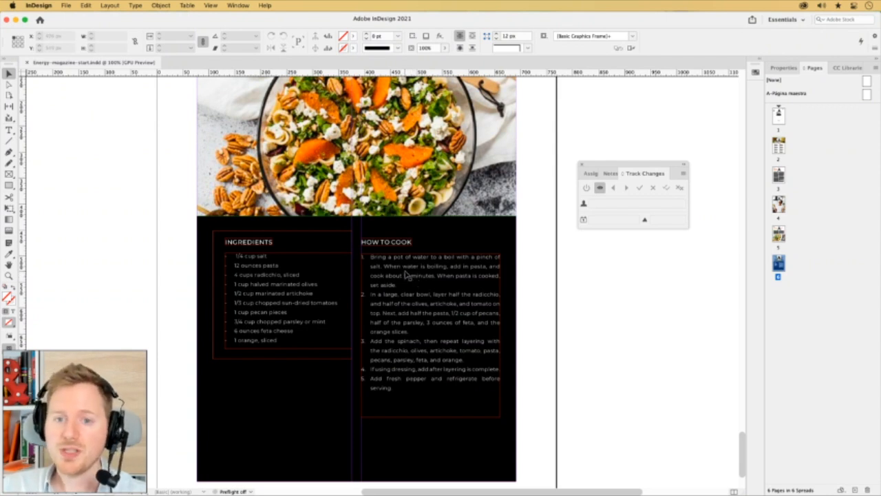
- Turn on change tracking for the How to Cook story
{"action": "double_click", "coordinate": [405, 274]}
{"action": "triple_click", "coordinate": [405, 274]}
{"action": "left_click", "coordinate": [405, 274]}
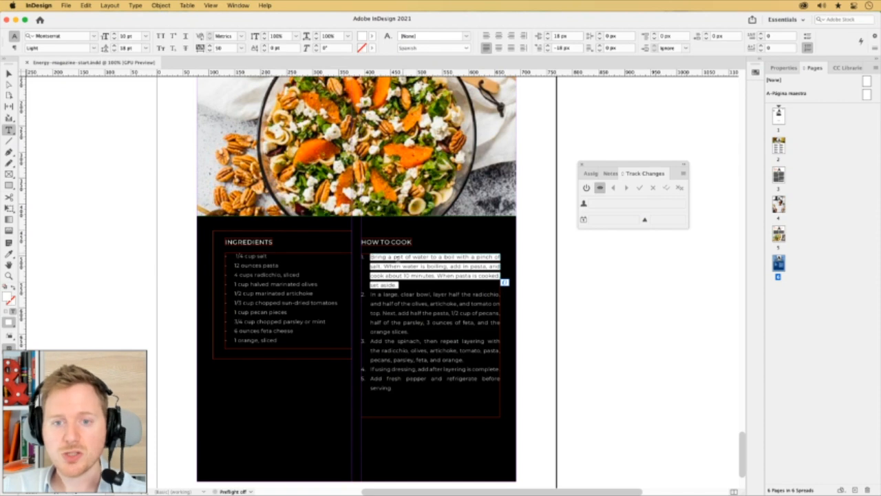
{"action": "left_click", "coordinate": [398, 264]}
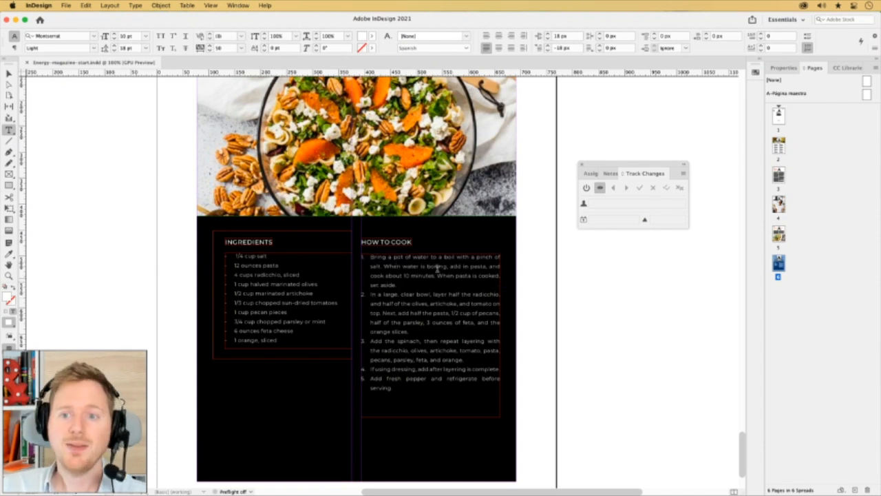
{"action": "left_click", "coordinate": [586, 188]}
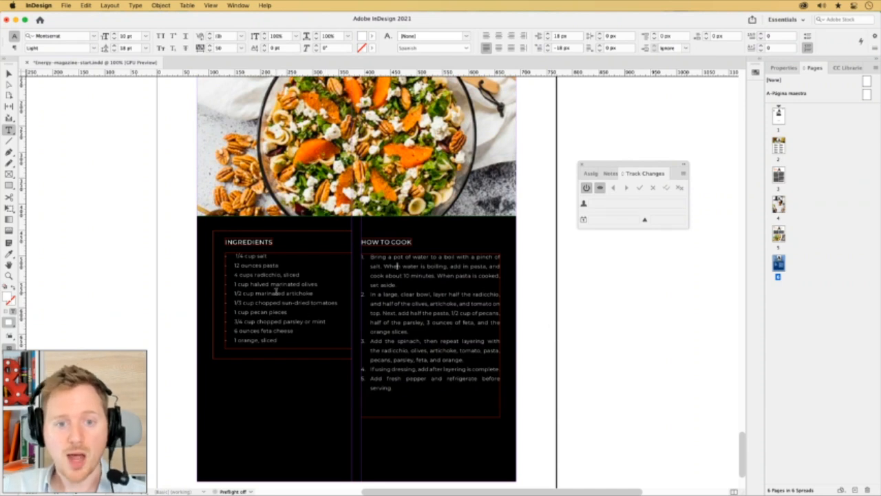
- Compare the tracking state of the Ingredients and How to Cook stories and examine the available Track Changes commands
{"action": "left_click", "coordinate": [256, 242]}
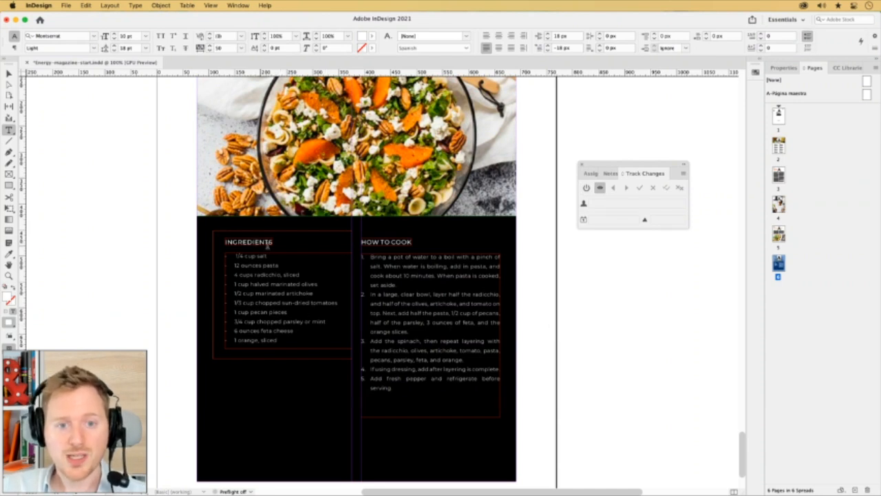
{"action": "left_click", "coordinate": [407, 282]}
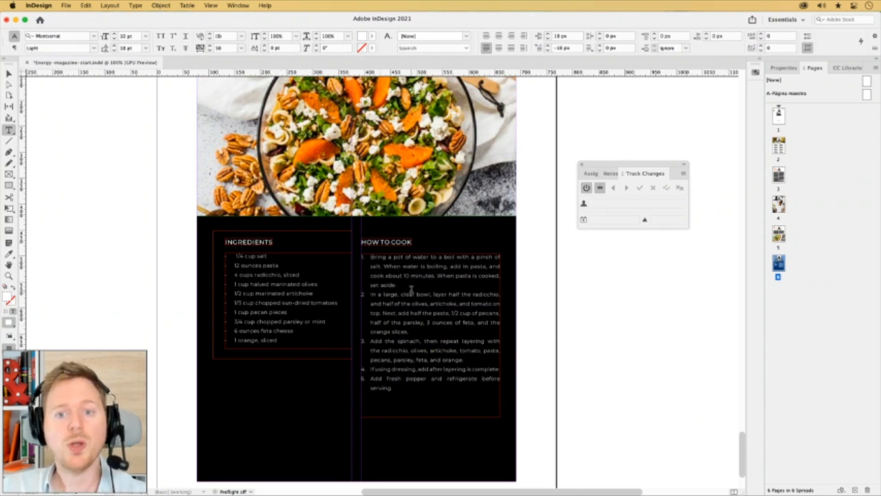
{"action": "left_click", "coordinate": [683, 174]}
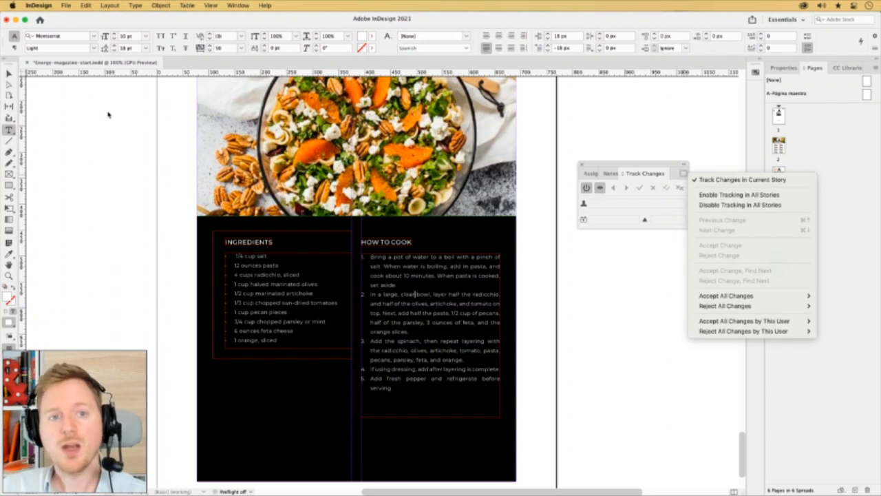
- Open Energy-magazine-end.indd from the Track changes folder and examine its recipe page in preview and normal view
{"action": "key", "text": "super+Tab"}
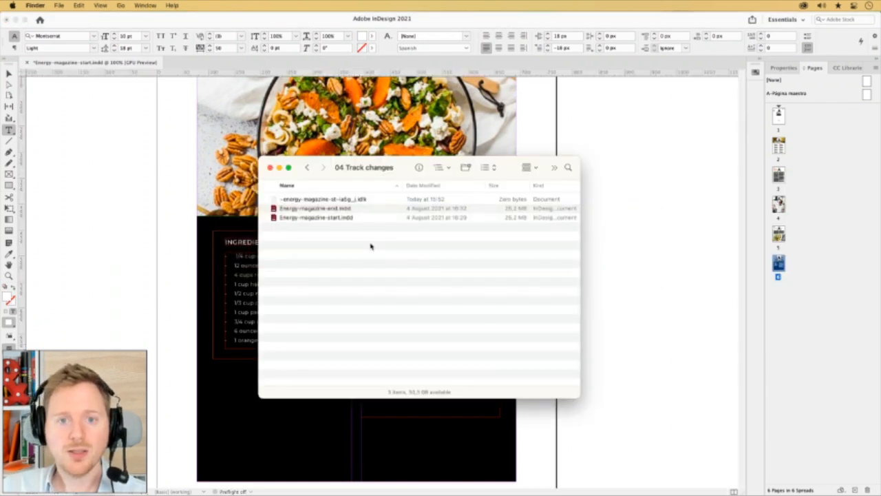
{"action": "left_click", "coordinate": [329, 209]}
{"action": "key", "text": "super+Tab"}
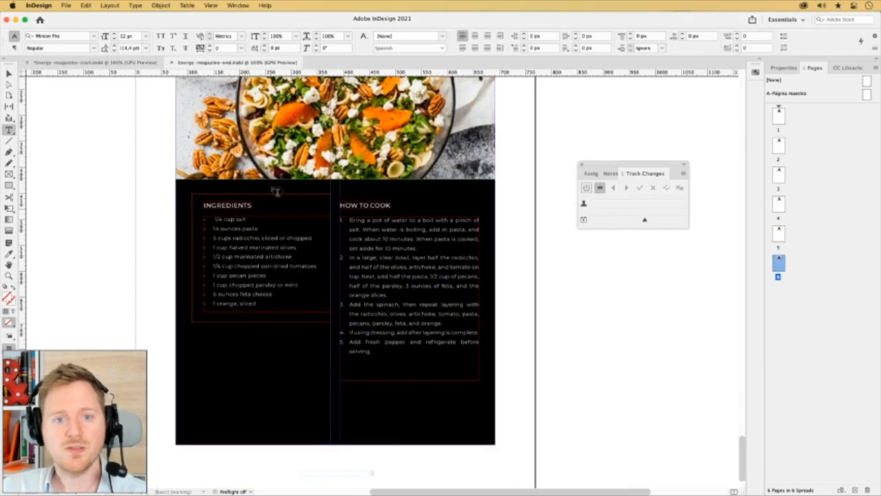
{"action": "left_click", "coordinate": [9, 74]}
{"action": "left_click_drag", "start_coordinate": [172, 146], "coordinate": [163, 202]}
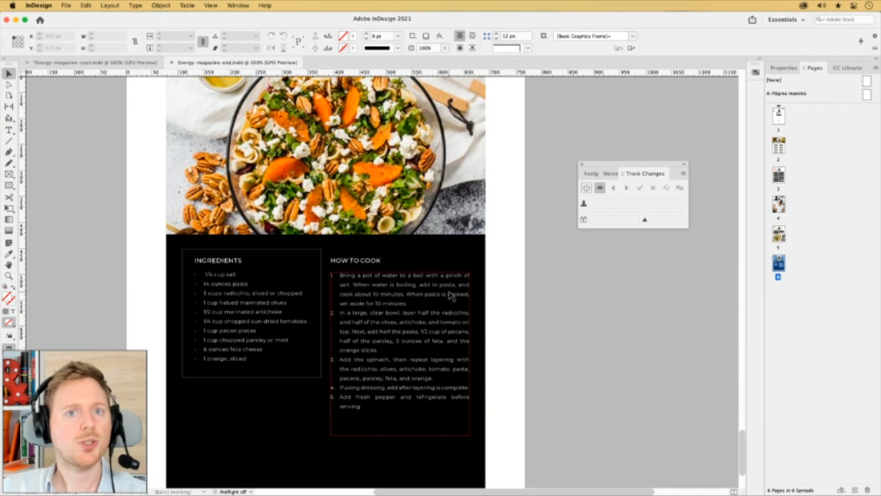
{"action": "key", "text": "w"}
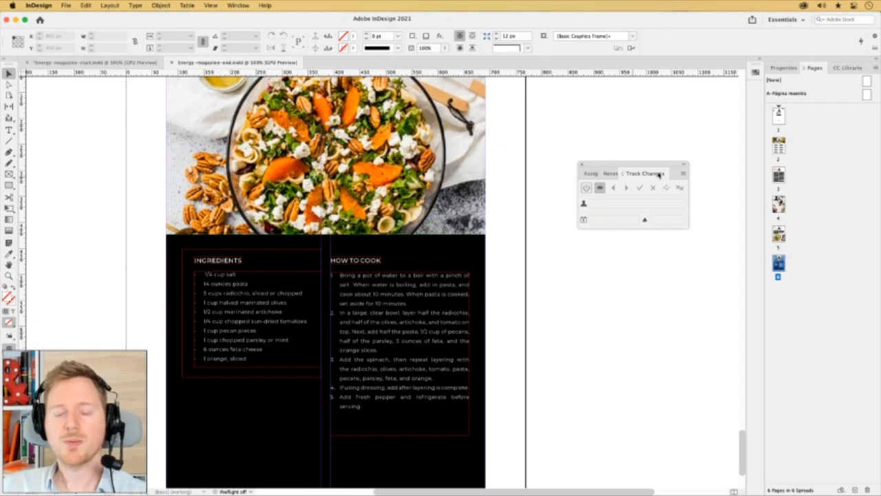
- Open the How to Cook story in the Story Editor and enlarge its window over the page to examine the tracked edits
{"action": "left_click", "coordinate": [378, 296]}
{"action": "double_click", "coordinate": [378, 294]}
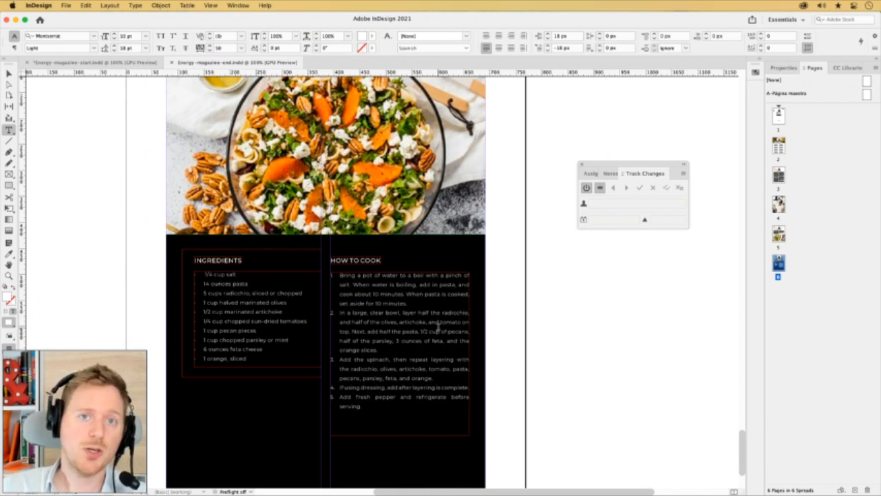
{"action": "left_click", "coordinate": [87, 5]}
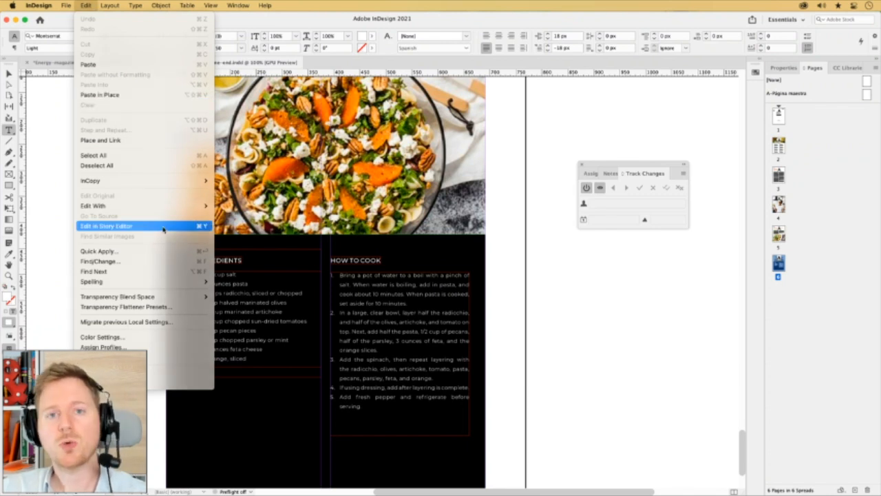
{"action": "left_click", "coordinate": [162, 227]}
{"action": "left_click_drag", "start_coordinate": [99, 15], "coordinate": [365, 157]}
{"action": "left_click_drag", "start_coordinate": [480, 366], "coordinate": [597, 389]}
{"action": "left_click_drag", "start_coordinate": [496, 246], "coordinate": [592, 319]}
{"action": "left_click", "coordinate": [372, 170]}
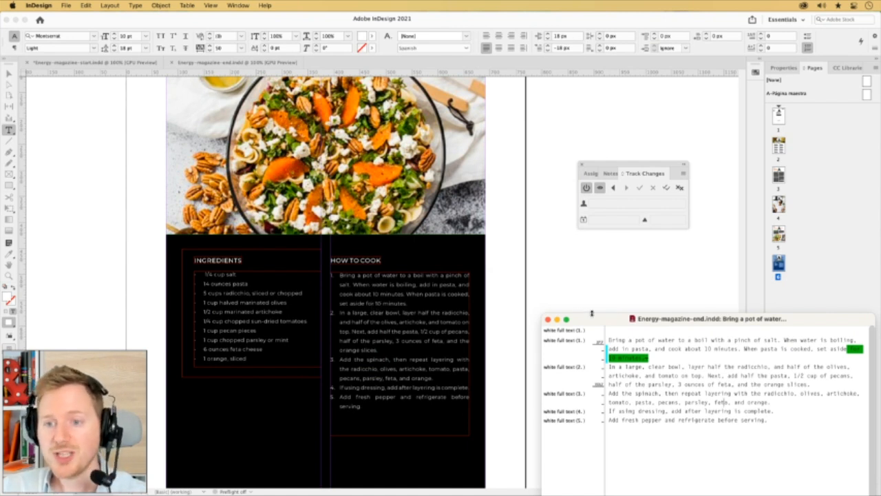
{"action": "left_click_drag", "start_coordinate": [592, 316], "coordinate": [306, 185]}
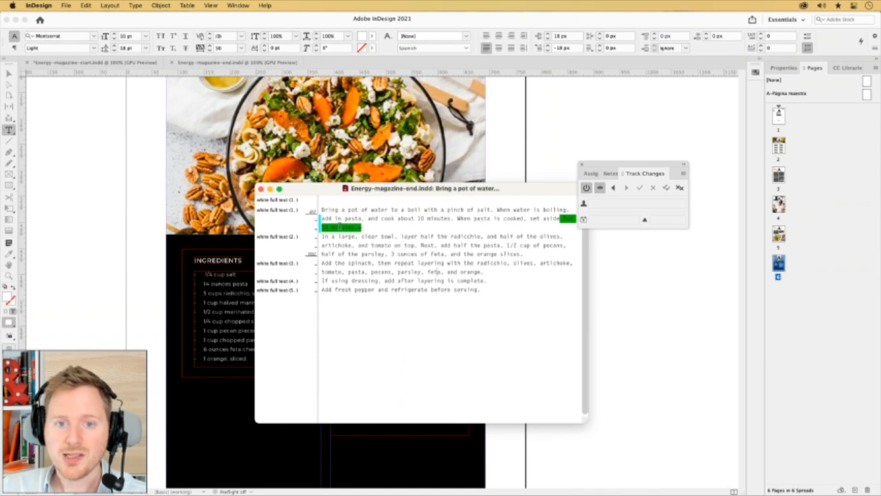
{"action": "left_click_drag", "start_coordinate": [584, 420], "coordinate": [561, 460]}
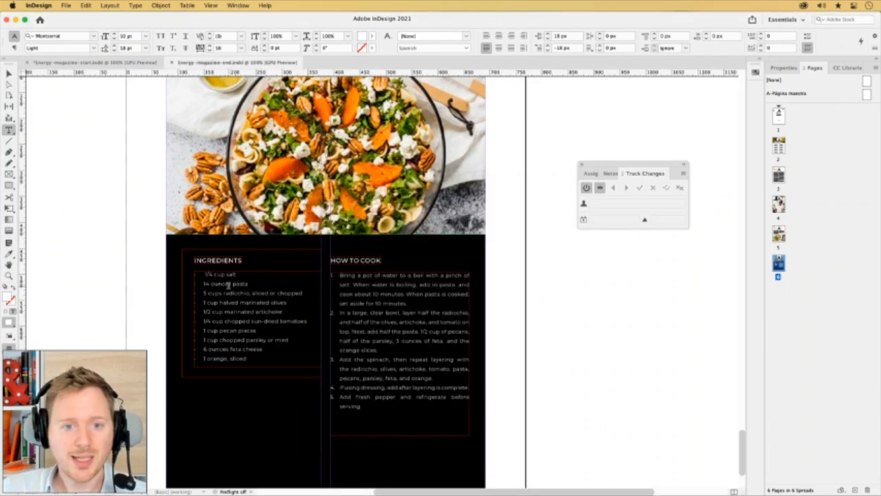
- Open the ingredients list in an enlarged Story Editor beside the page, with Track Changes below, and inspect the chopped parsley line's edit
{"action": "key", "text": "super+y"}
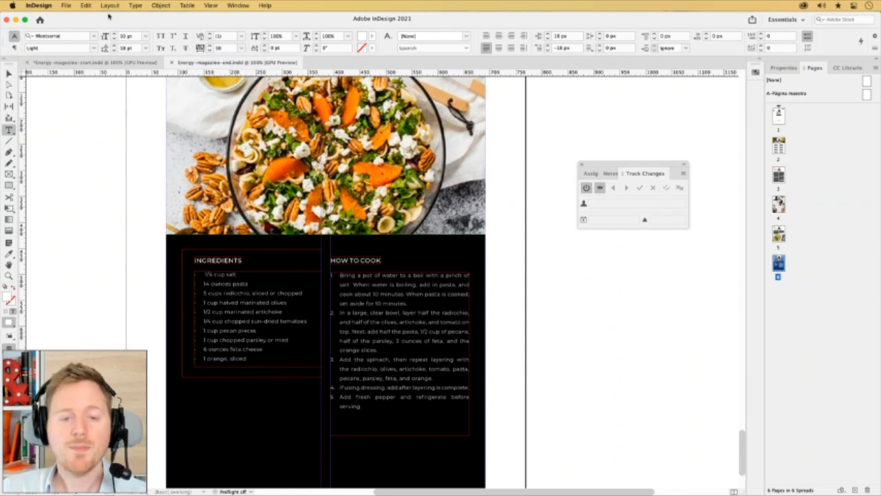
{"action": "left_click", "coordinate": [246, 310]}
{"action": "key", "text": "super+y"}
{"action": "left_click_drag", "start_coordinate": [109, 16], "coordinate": [602, 111]}
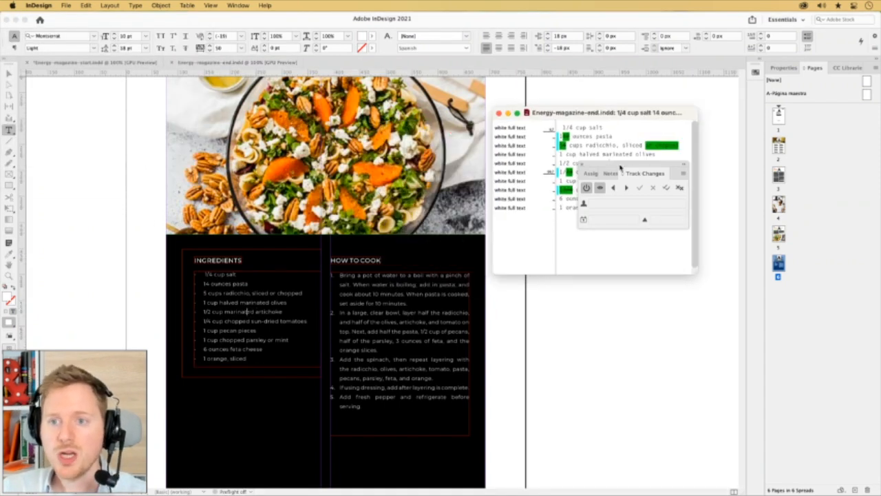
{"action": "left_click_drag", "start_coordinate": [620, 168], "coordinate": [637, 391]}
{"action": "left_click_drag", "start_coordinate": [696, 272], "coordinate": [732, 313]}
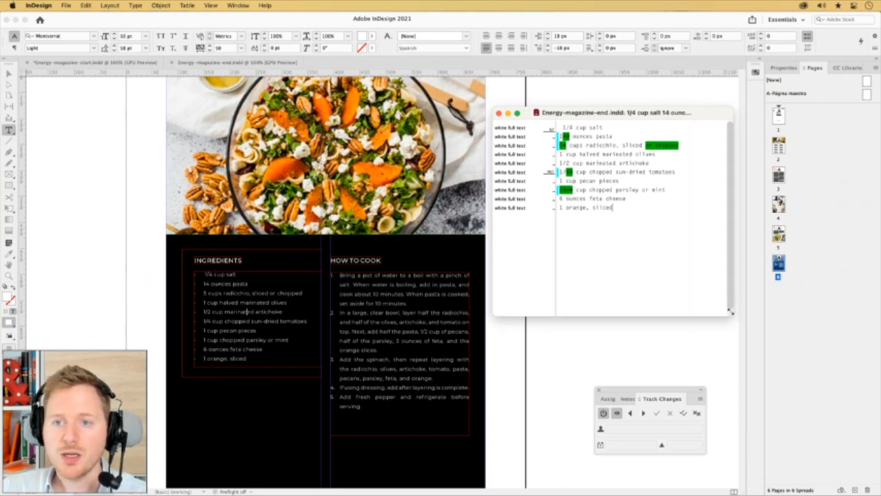
{"action": "left_click", "coordinate": [567, 188]}
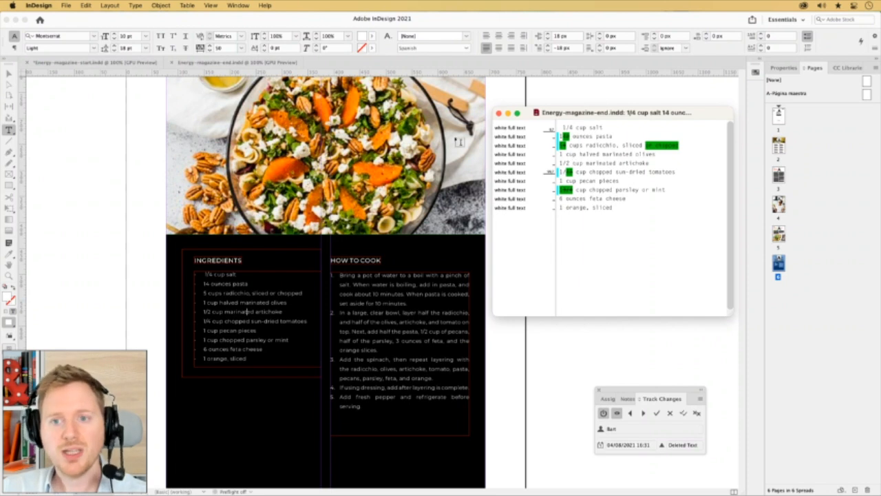
- In the Track Changes preferences, set the background colour for added text to Forest
{"action": "left_click", "coordinate": [43, 5]}
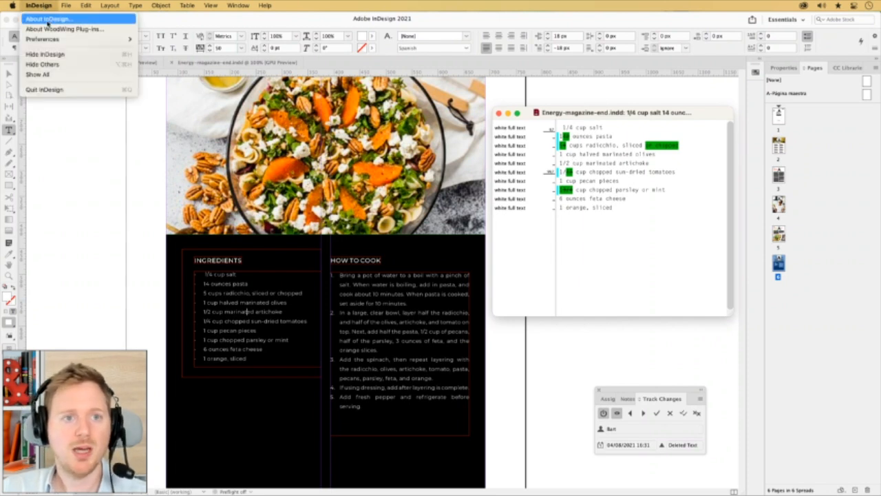
{"action": "mouse_move", "coordinate": [50, 40]}
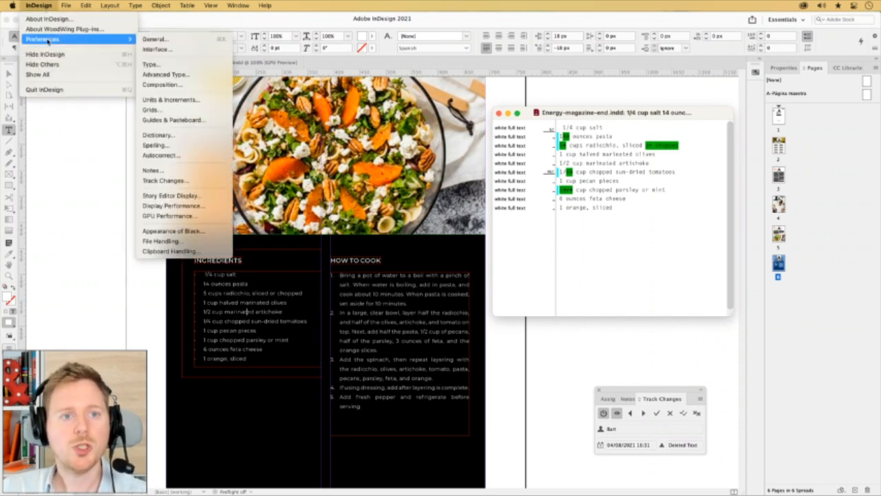
{"action": "left_click", "coordinate": [200, 182]}
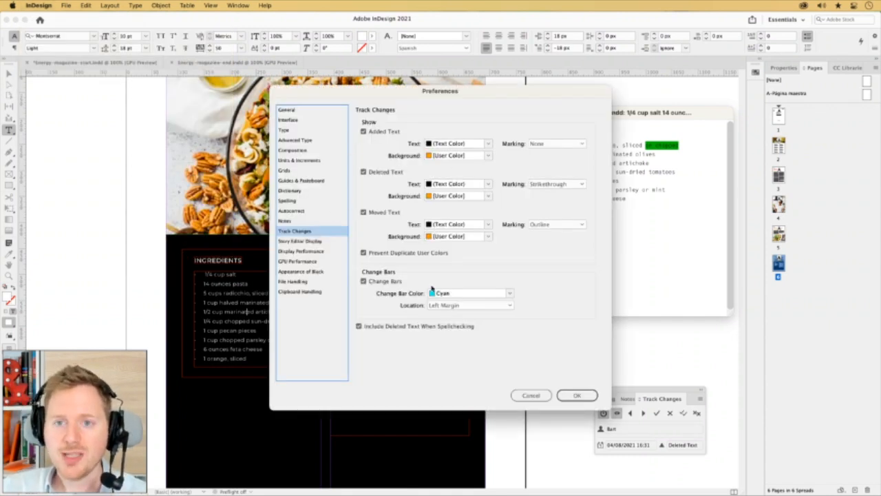
{"action": "left_click_drag", "start_coordinate": [449, 92], "coordinate": [542, 77]}
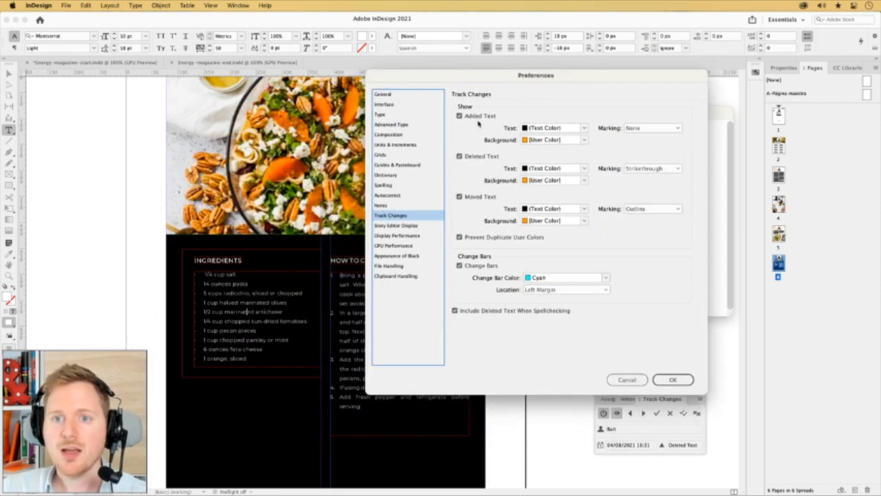
{"action": "left_click", "coordinate": [582, 141]}
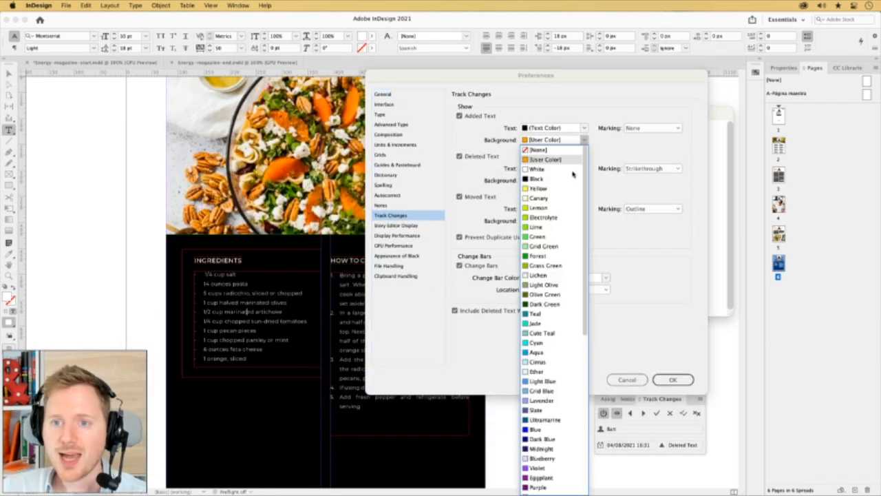
{"action": "left_click", "coordinate": [546, 256]}
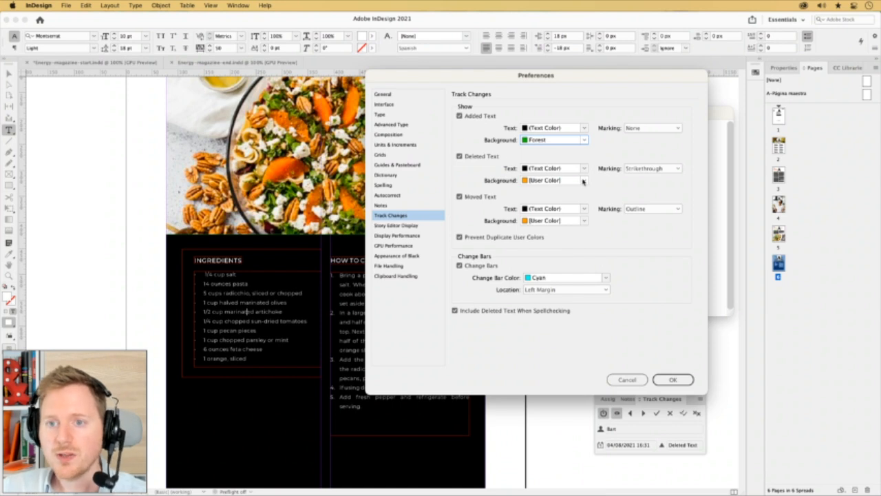
- Set the deleted text background to Red and the moved text background to Lavender, and apply the preferences
{"action": "left_click", "coordinate": [583, 181]}
{"action": "scroll", "coordinate": [557, 315], "scroll_direction": "down", "scroll_amount": 5}
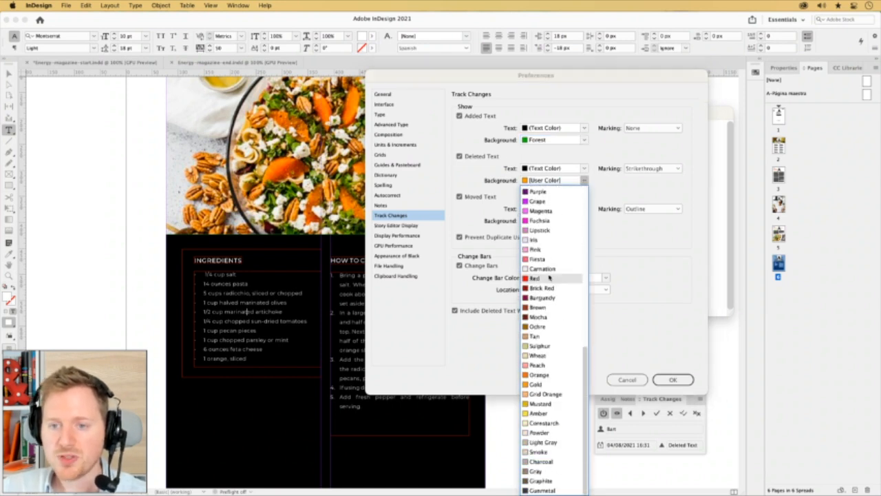
{"action": "left_click", "coordinate": [549, 277]}
{"action": "left_click", "coordinate": [583, 221]}
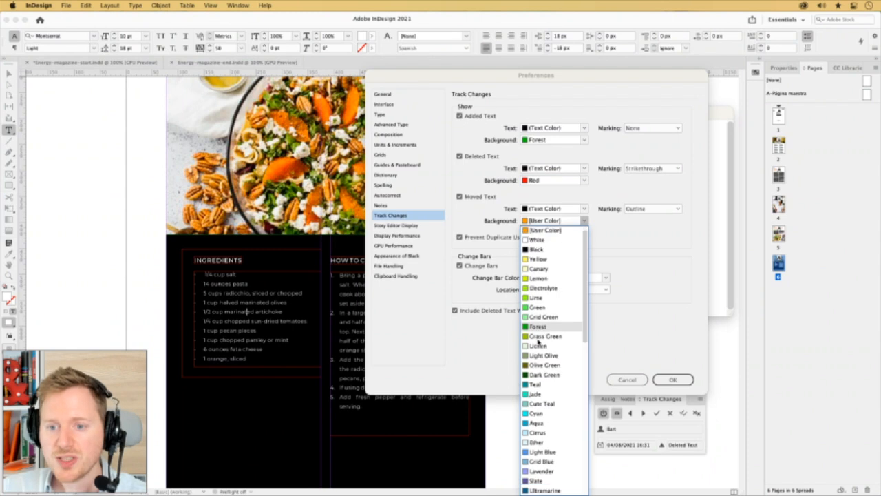
{"action": "scroll", "coordinate": [538, 341], "scroll_direction": "down", "scroll_amount": 5}
{"action": "left_click", "coordinate": [542, 260]}
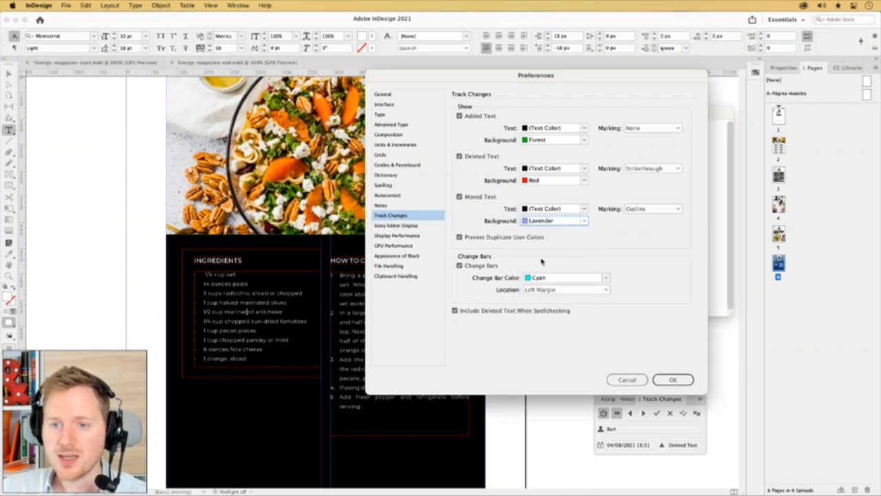
{"action": "left_click", "coordinate": [672, 378]}
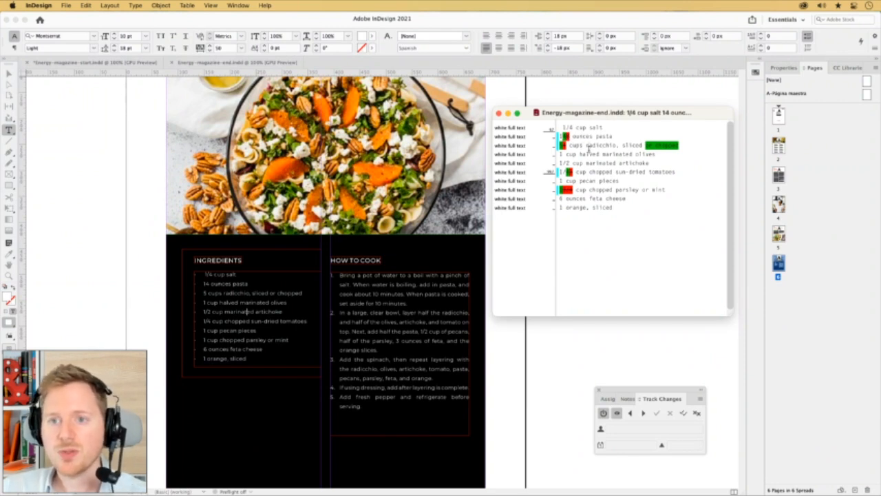
- Inspect the recoloured edits to the quantities in the ingredients list, including the chopped parsley line
{"action": "left_click", "coordinate": [562, 163]}
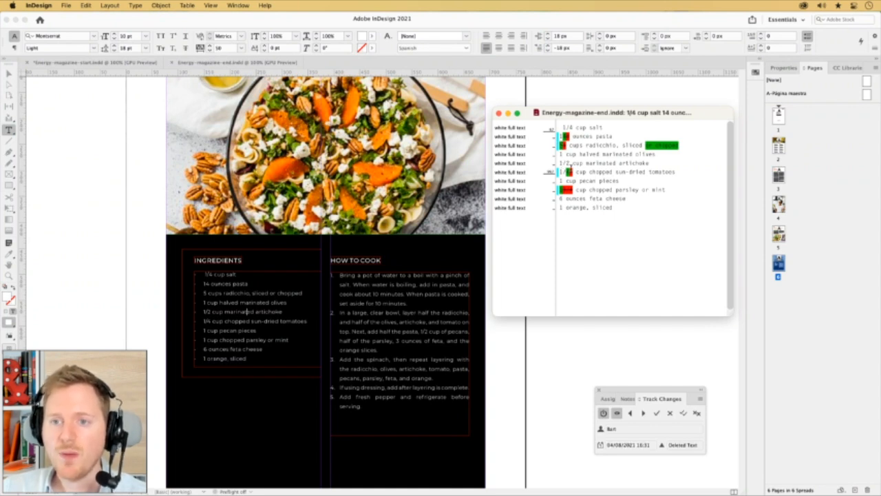
{"action": "left_click_drag", "start_coordinate": [574, 189], "coordinate": [558, 189]}
{"action": "left_click", "coordinate": [592, 193]}
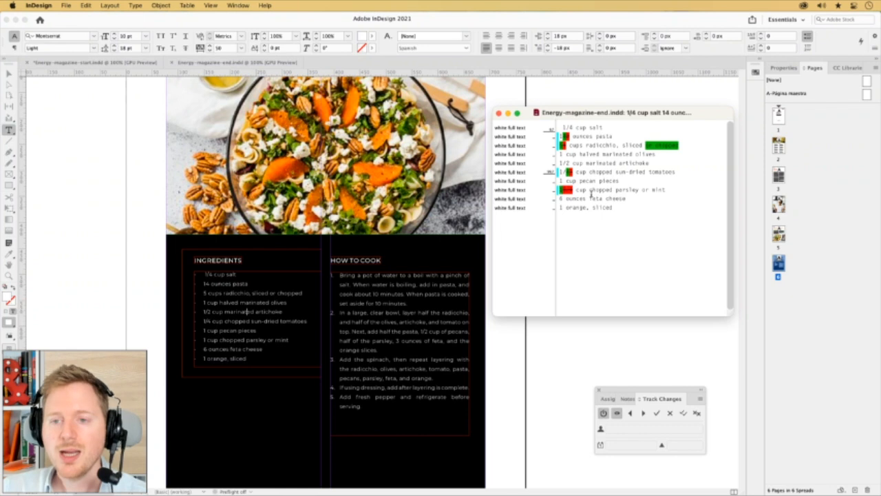
- Check the Mediterranean Pecan Pasta Salad title and open the page's introduction story in a widened Story Editor window
{"action": "scroll", "coordinate": [466, 233], "scroll_direction": "up", "scroll_amount": 5}
{"action": "scroll", "coordinate": [466, 233], "scroll_direction": "up", "scroll_amount": 10}
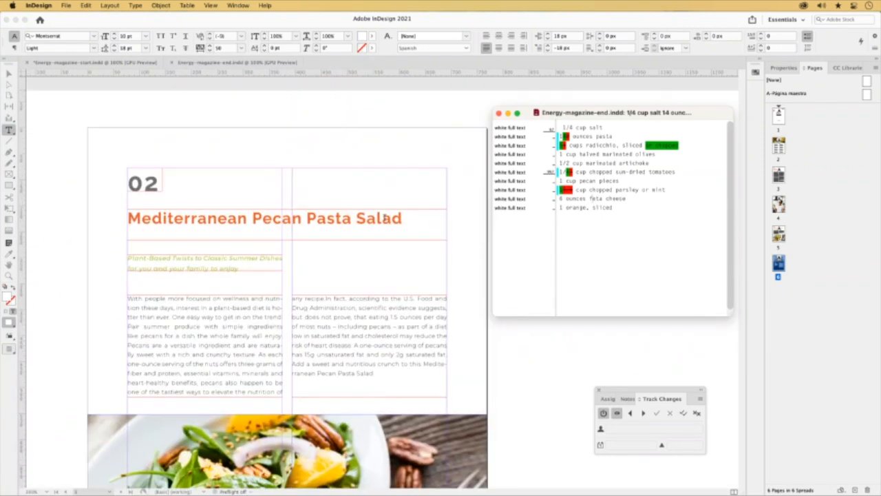
{"action": "key", "text": "super+y"}
{"action": "left_click", "coordinate": [384, 218]}
{"action": "key", "text": "super+y"}
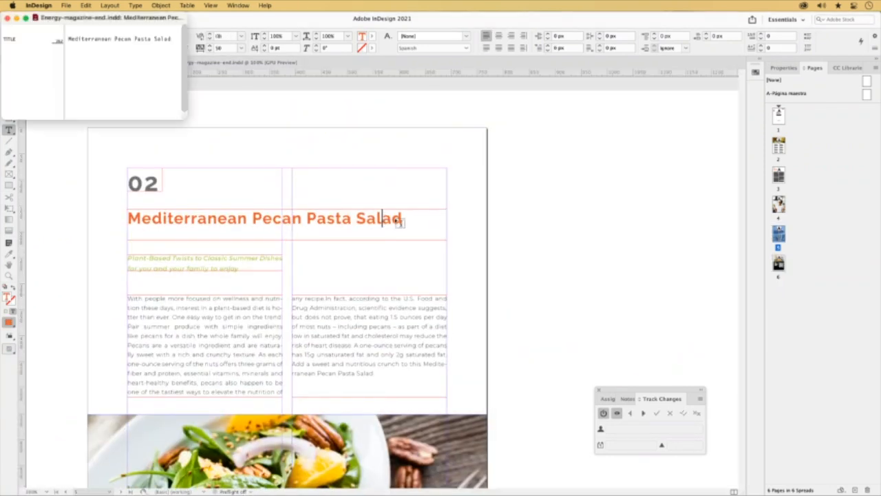
{"action": "left_click", "coordinate": [255, 316]}
{"action": "key", "text": "super+y"}
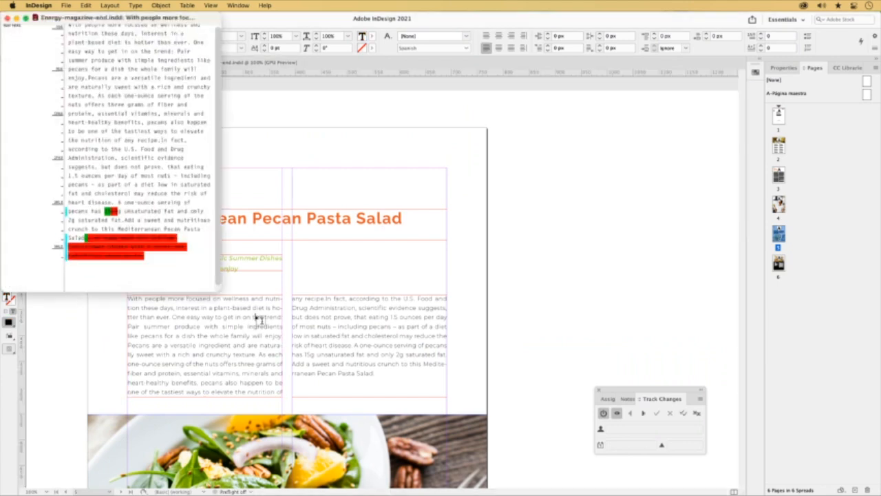
{"action": "left_click_drag", "start_coordinate": [213, 289], "coordinate": [297, 301]}
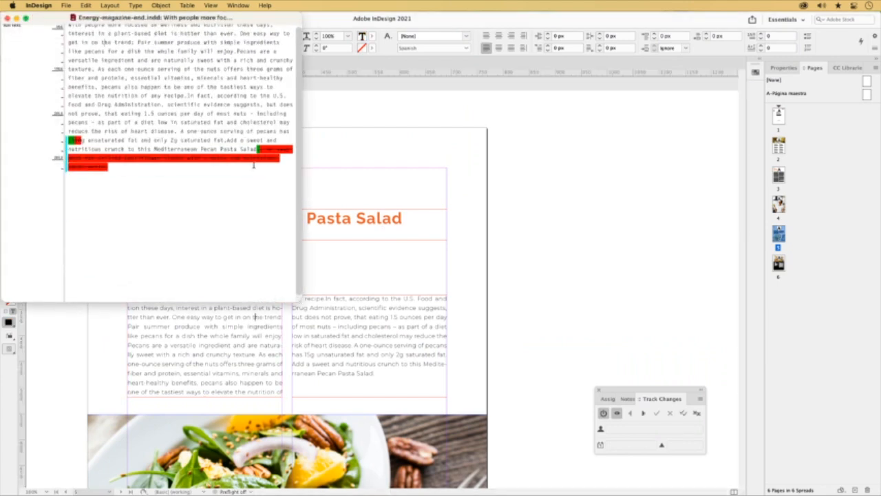
- Reject the deletion of the introduction's closing phrase and the added period after "Pasta Salad", and return to the recipe page
{"action": "left_click", "coordinate": [270, 150]}
{"action": "left_click_drag", "start_coordinate": [643, 401], "coordinate": [565, 197]}
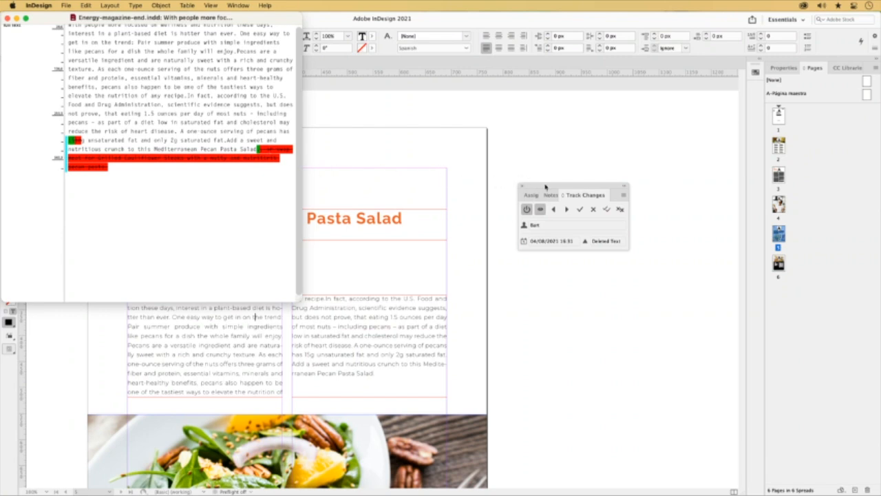
{"action": "left_click", "coordinate": [591, 210]}
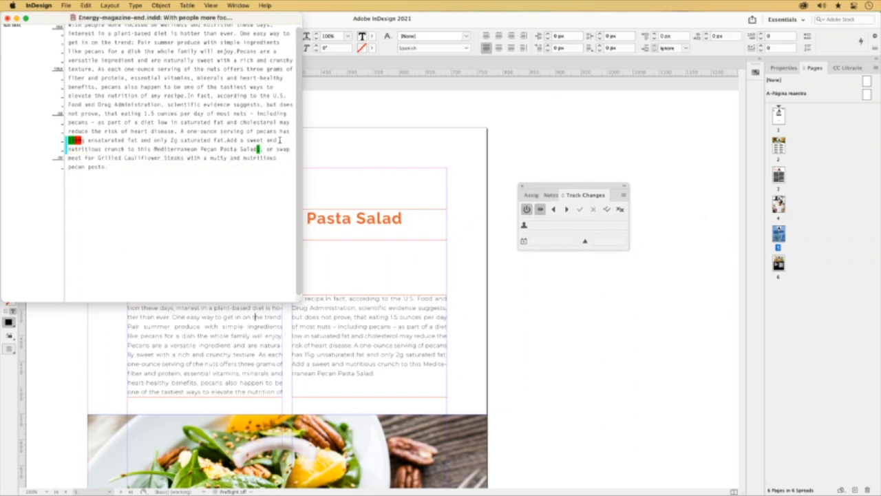
{"action": "left_click", "coordinate": [259, 148]}
{"action": "left_click", "coordinate": [595, 209]}
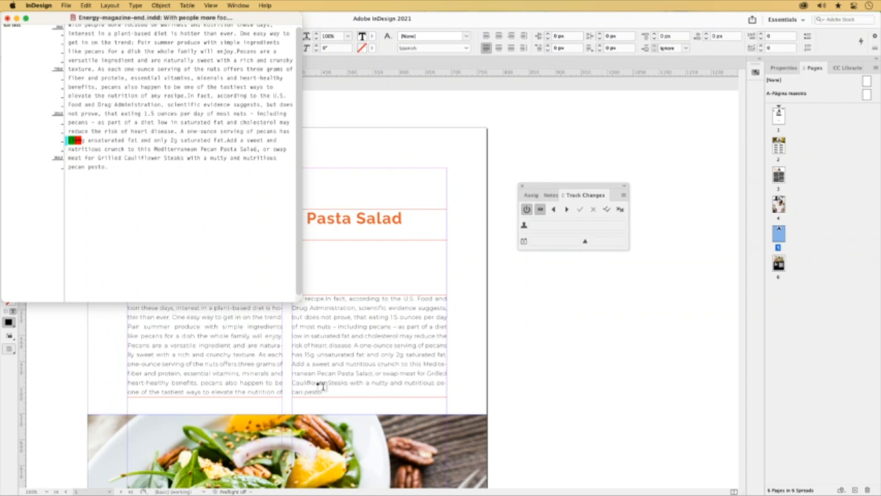
{"action": "left_click", "coordinate": [7, 18]}
{"action": "left_click", "coordinate": [9, 74]}
{"action": "scroll", "coordinate": [230, 186], "scroll_direction": "down", "scroll_amount": 3}
{"action": "scroll", "coordinate": [231, 186], "scroll_direction": "down", "scroll_amount": 15}
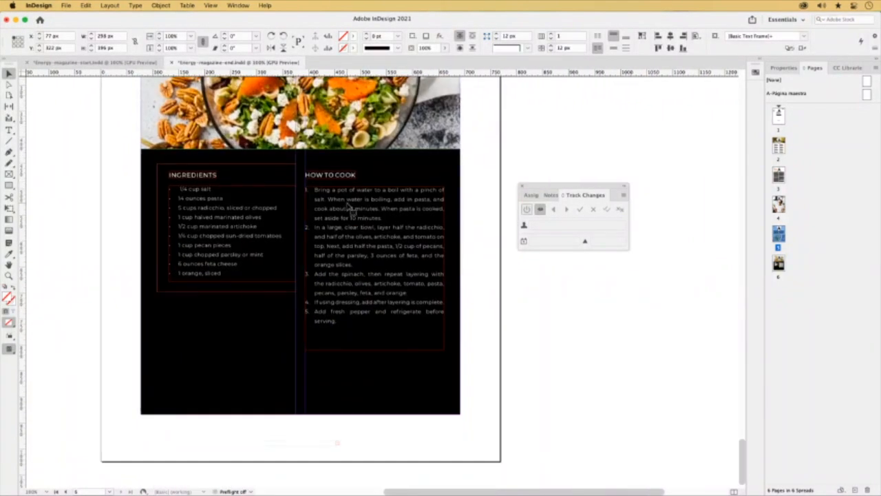
{"action": "left_click", "coordinate": [352, 205]}
{"action": "key", "text": "super+y"}
{"action": "left_click_drag", "start_coordinate": [361, 189], "coordinate": [517, 103]}
{"action": "left_click", "coordinate": [257, 200]}
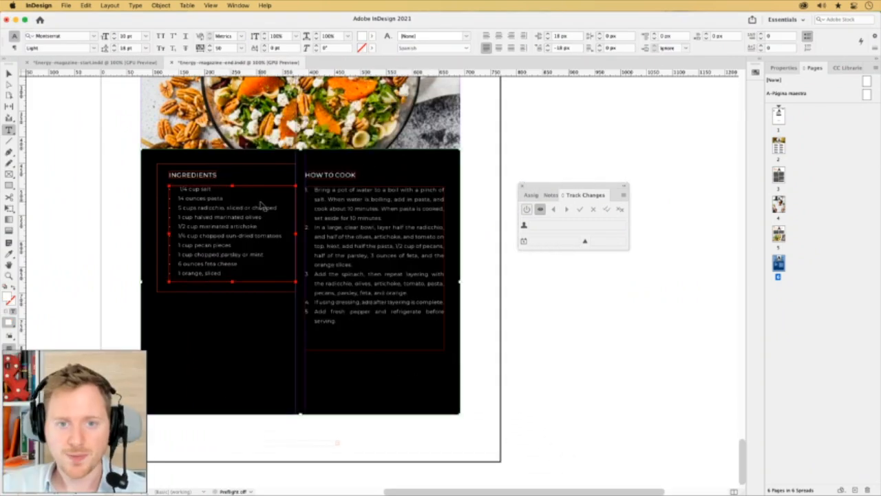
{"action": "key", "text": "super+t"}
{"action": "left_click_drag", "start_coordinate": [337, 143], "coordinate": [427, 137]}
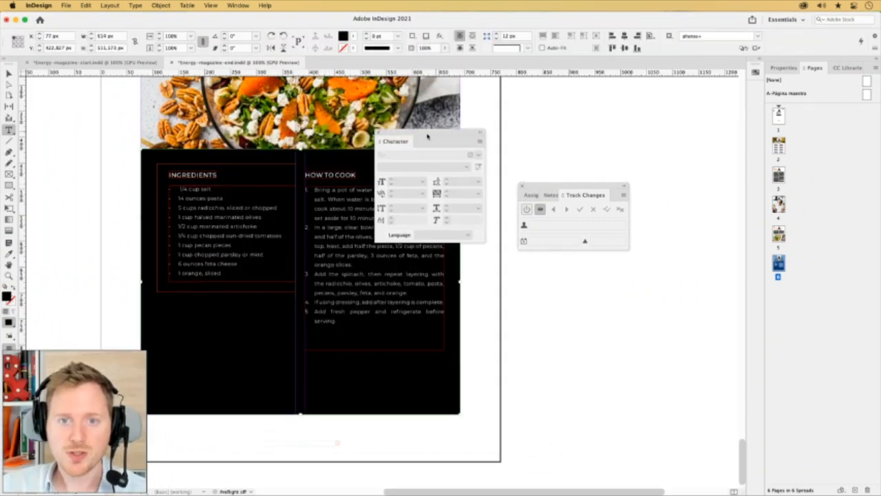
{"action": "left_click", "coordinate": [383, 134]}
- Open the ingredients list in the Story Editor beside the Track Changes controls and step through its tracked changes
{"action": "left_click", "coordinate": [233, 225]}
{"action": "key", "text": "super+y"}
{"action": "left_click_drag", "start_coordinate": [583, 118], "coordinate": [319, 81]}
{"action": "left_click_drag", "start_coordinate": [560, 190], "coordinate": [539, 127]}
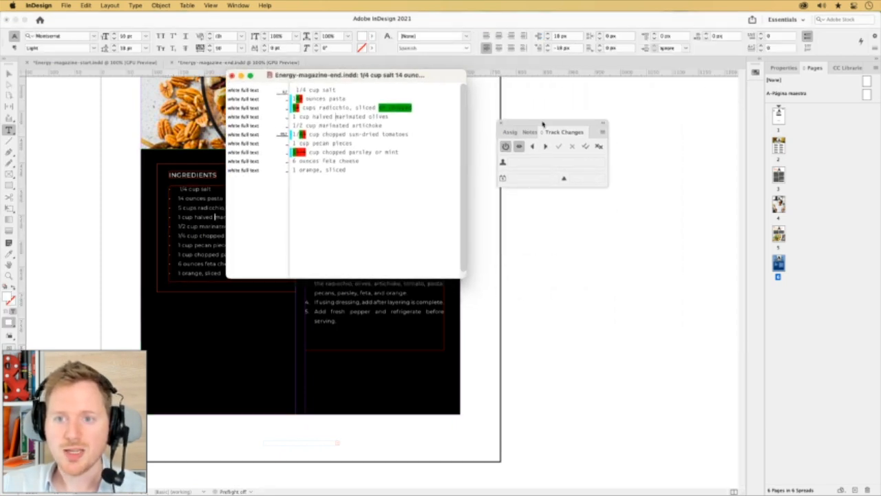
{"action": "left_click", "coordinate": [545, 146]}
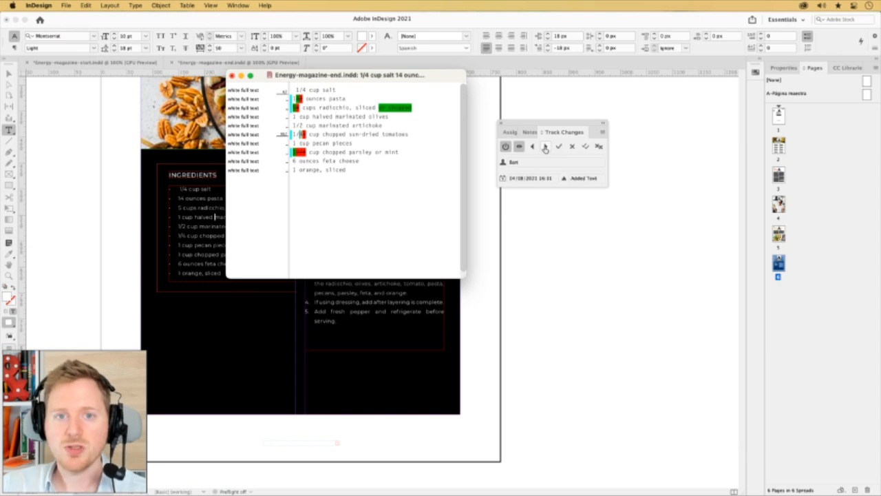
{"action": "left_click", "coordinate": [545, 147]}
{"action": "left_click", "coordinate": [545, 146]}
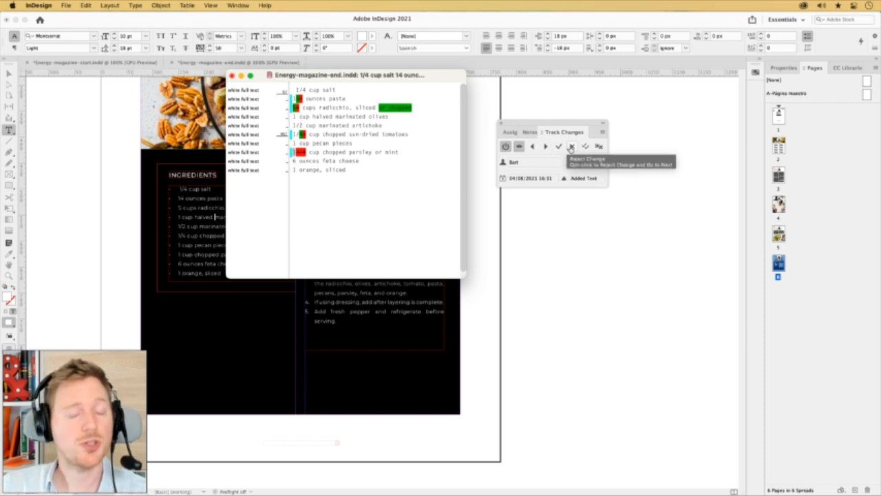
- Try rejecting every tracked change in the selected ingredients list at once, and undo the rejection
{"action": "left_click_drag", "start_coordinate": [361, 78], "coordinate": [476, 102]}
{"action": "left_click_drag", "start_coordinate": [472, 197], "coordinate": [386, 110]}
{"action": "left_click", "coordinate": [572, 146]}
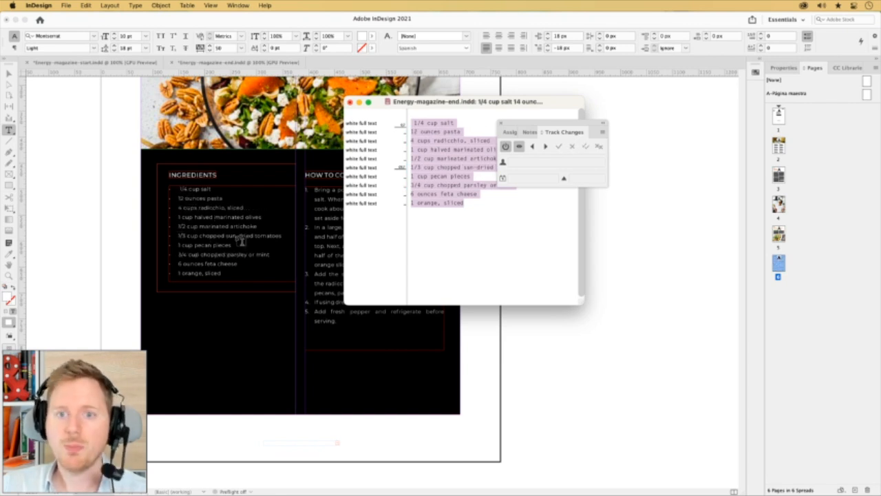
{"action": "left_click", "coordinate": [86, 5]}
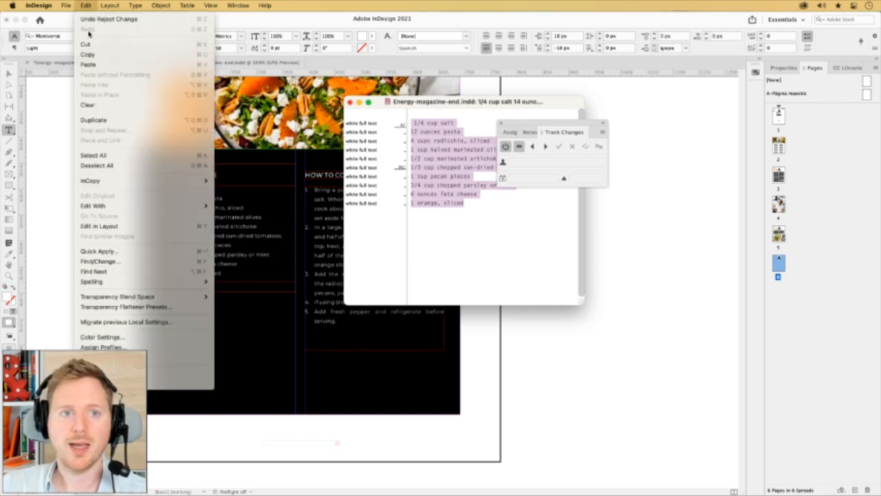
{"action": "left_click", "coordinate": [109, 19]}
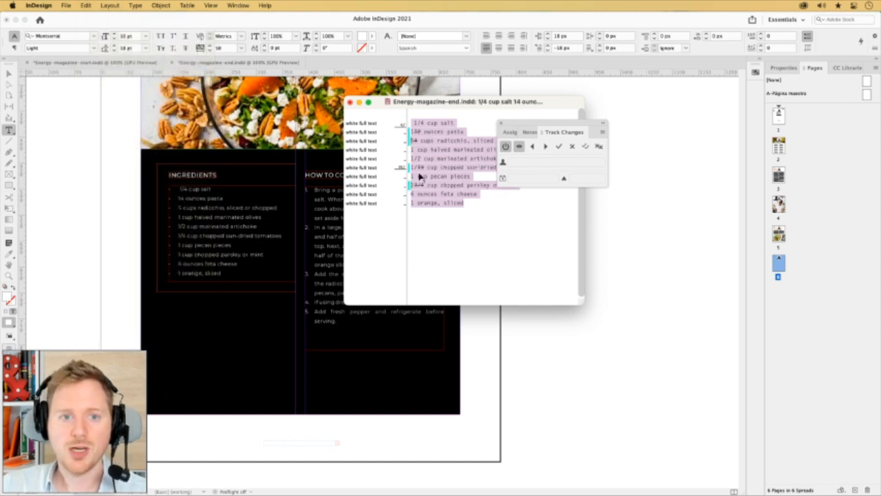
- Examine the commands for accepting or rejecting all changes and all changes by this user
{"action": "left_click", "coordinate": [603, 134]}
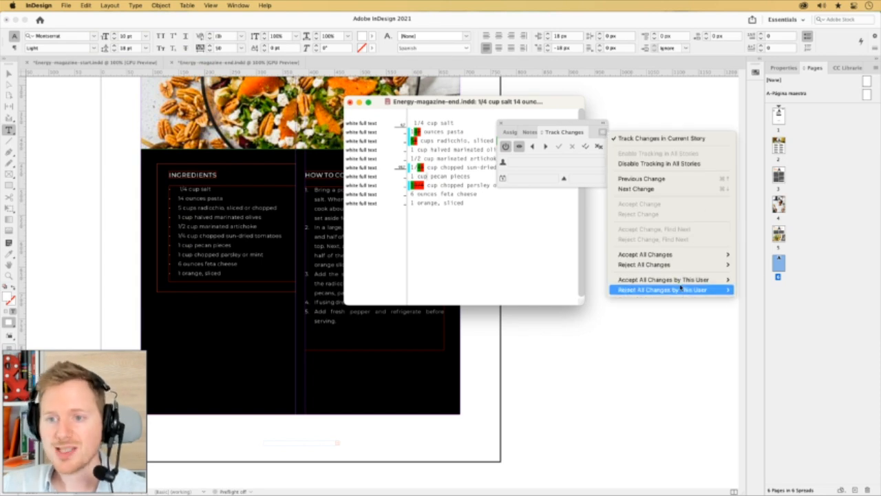
{"action": "mouse_move", "coordinate": [716, 283]}
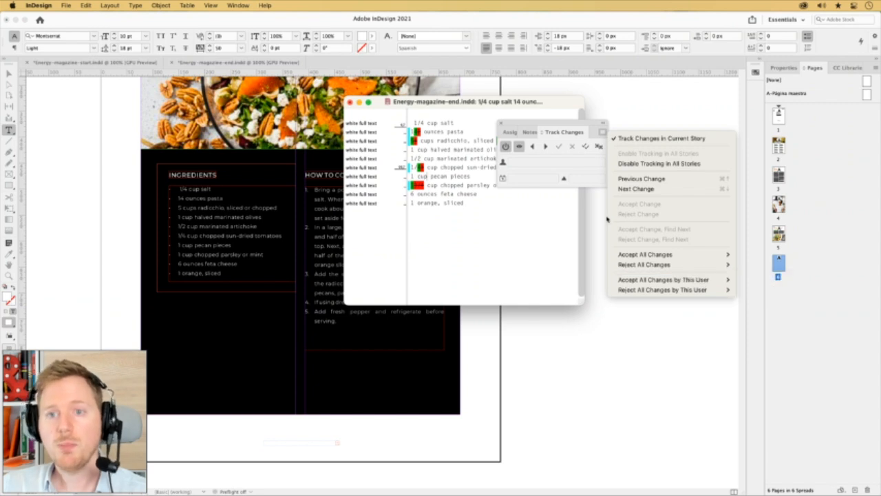
{"action": "left_click", "coordinate": [471, 186]}
{"action": "left_click", "coordinate": [460, 175]}
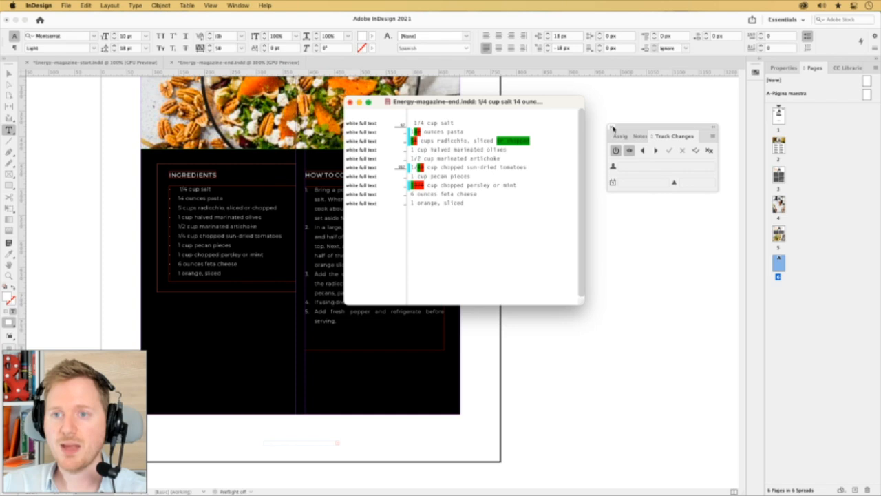
- Close Track Changes and return from the ingredients story in the Story Editor to the page layout
{"action": "left_click", "coordinate": [610, 128]}
{"action": "key", "text": "super+y"}
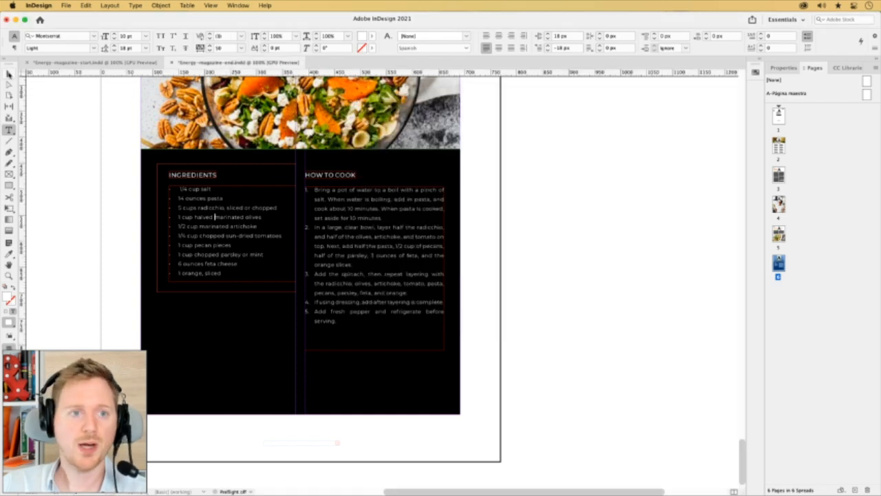
{"action": "key", "text": "Escape"}
{"action": "key", "text": "super+minus"}
{"action": "key", "text": "super+minus"}
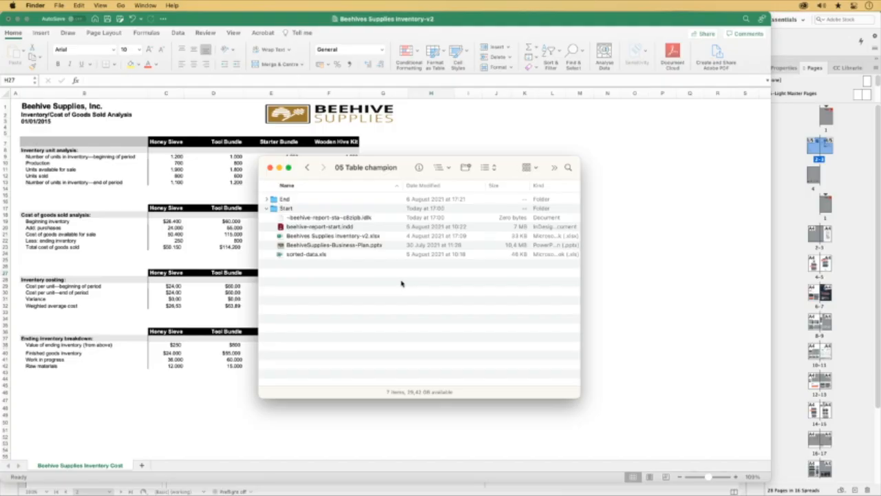
- Move the Finder window aside and examine the Beehives Supplies Inventory-v2 workbook in Excel
{"action": "left_click", "coordinate": [375, 237]}
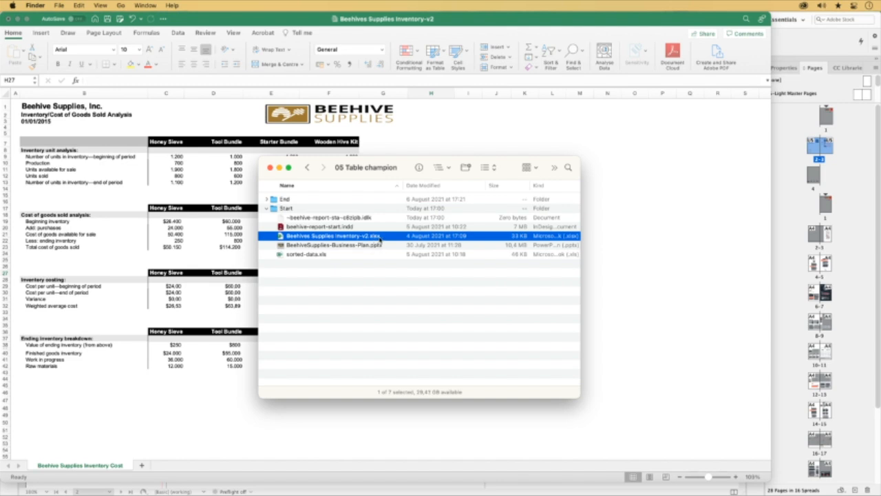
{"action": "left_click_drag", "start_coordinate": [303, 162], "coordinate": [550, 146]}
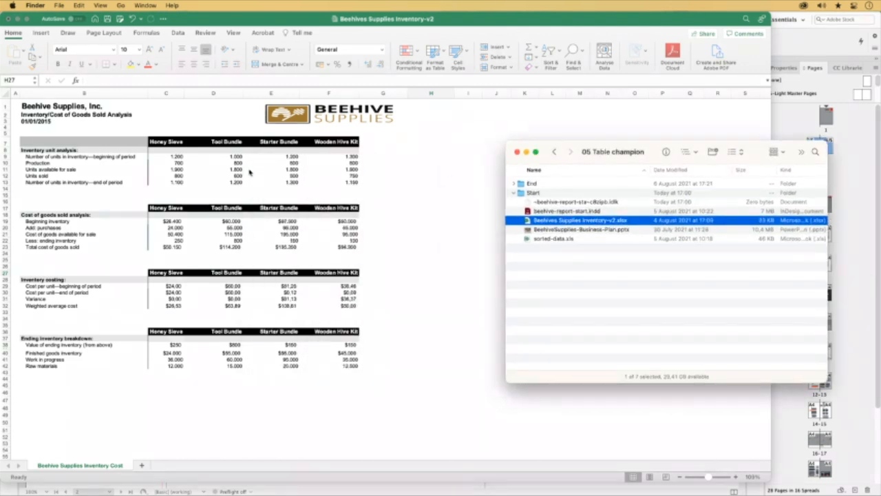
{"action": "left_click", "coordinate": [287, 225]}
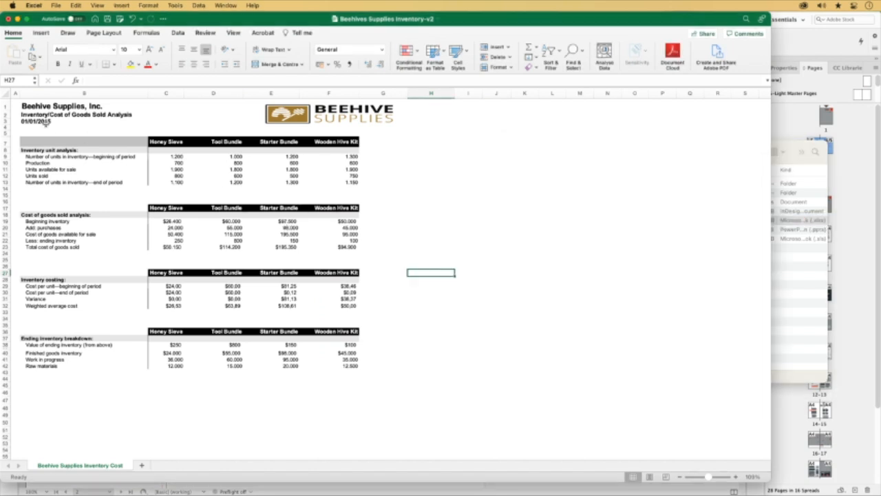
{"action": "left_click", "coordinate": [273, 259]}
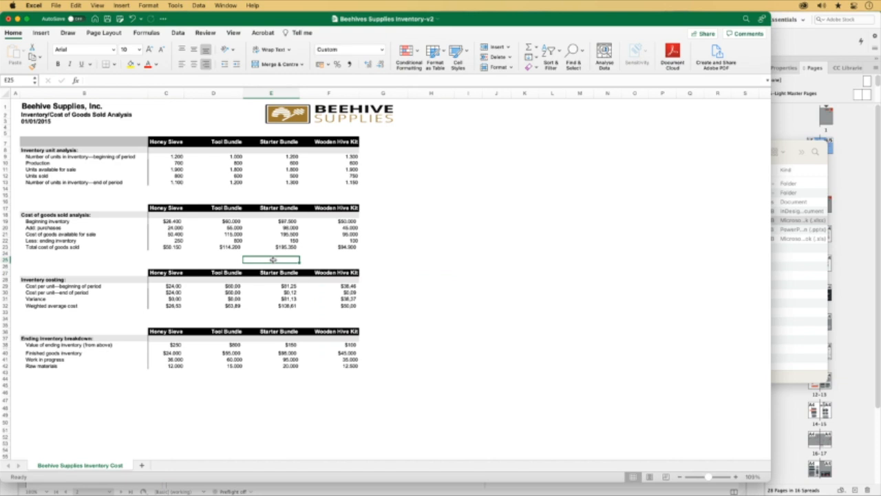
{"action": "left_click", "coordinate": [425, 225]}
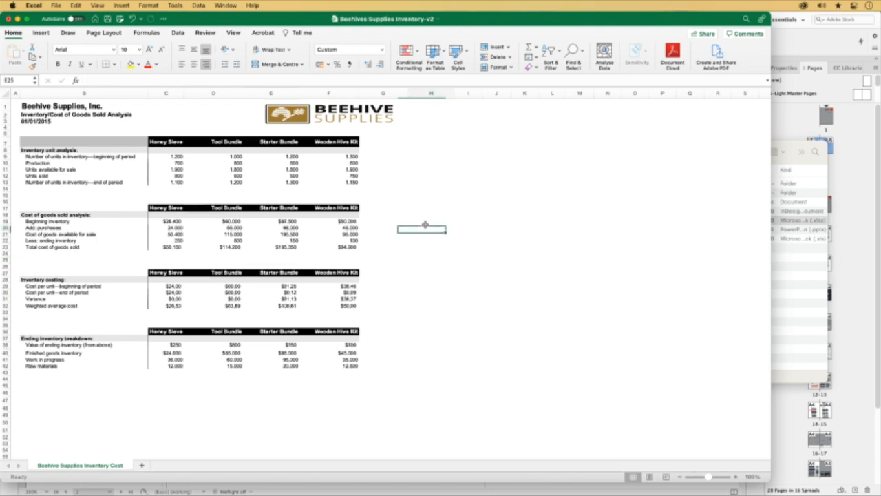
- Copy the cost of goods sold cells B16:F23, try pasting them into the InDesign report page, and undo the paste
{"action": "left_click_drag", "start_coordinate": [110, 200], "coordinate": [357, 250]}
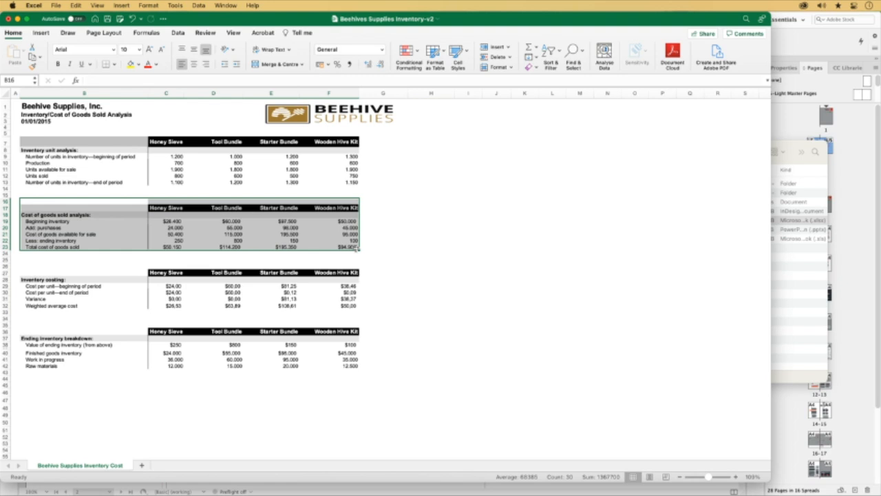
{"action": "key", "text": "super+c"}
{"action": "key", "text": "super+Tab"}
{"action": "key", "text": "super+Tab"}
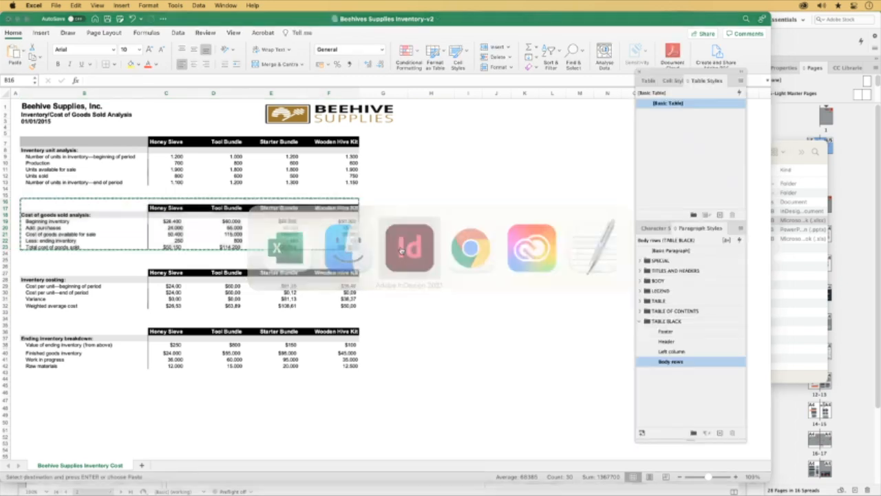
{"action": "key", "text": "super+v"}
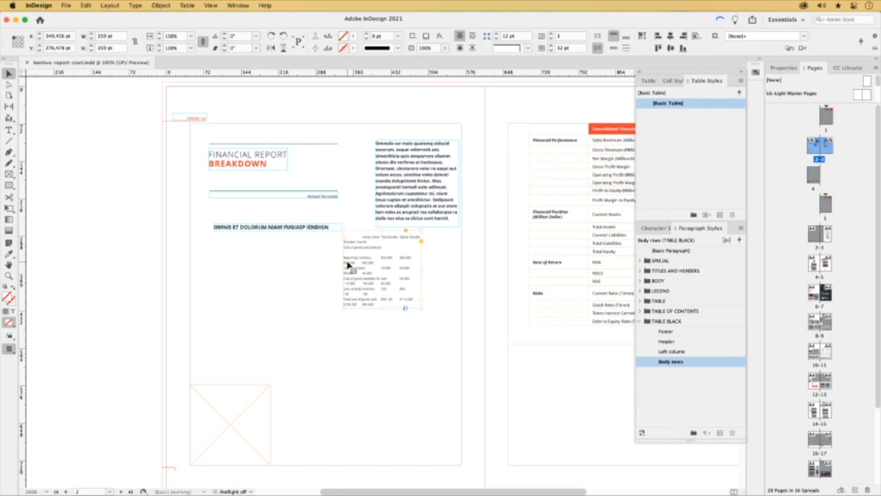
{"action": "key", "text": "super+z"}
- Return to Excel and define the name my_name for the cost of goods sold range B16:F23
{"action": "key", "text": "super+Tab"}
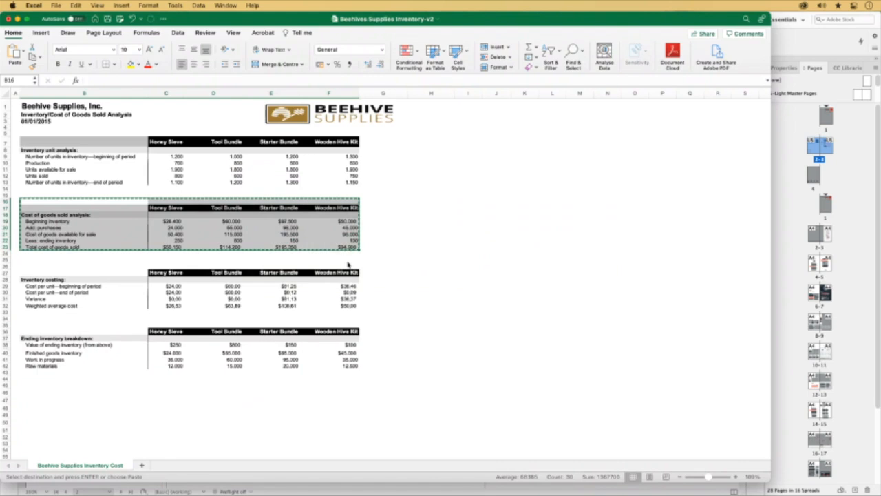
{"action": "left_click", "coordinate": [320, 259]}
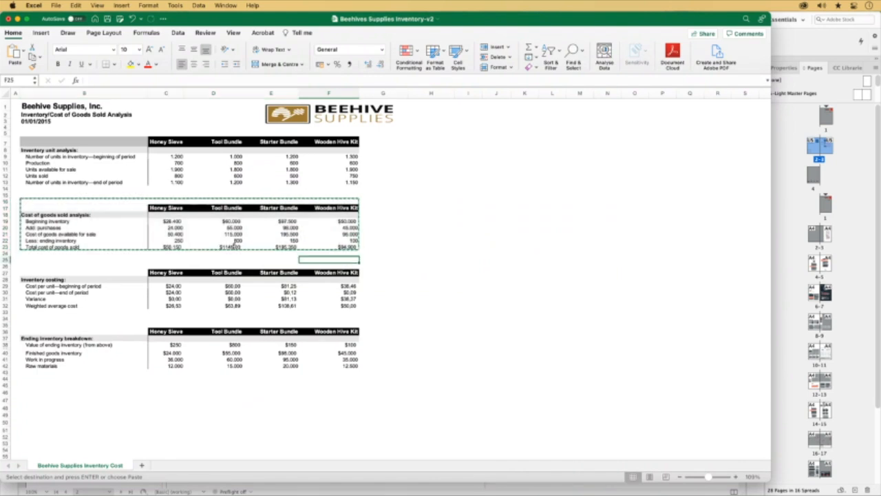
{"action": "left_click_drag", "start_coordinate": [76, 201], "coordinate": [348, 250]}
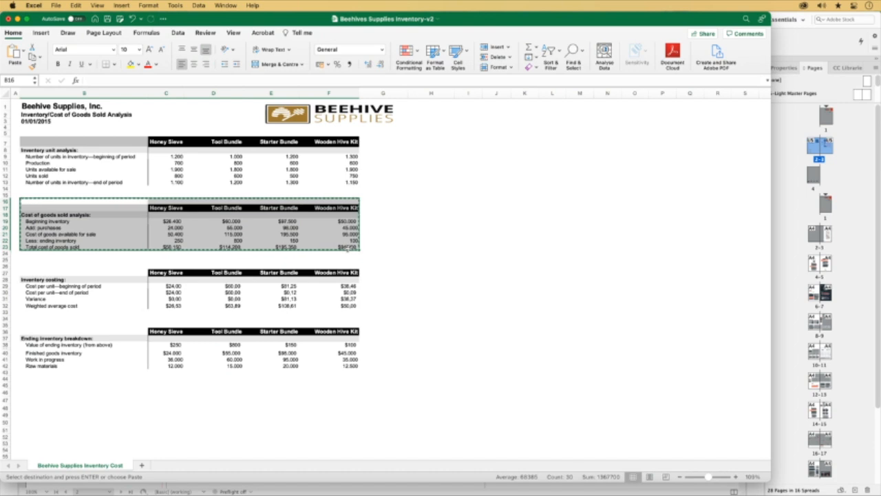
{"action": "right_click", "coordinate": [213, 216]}
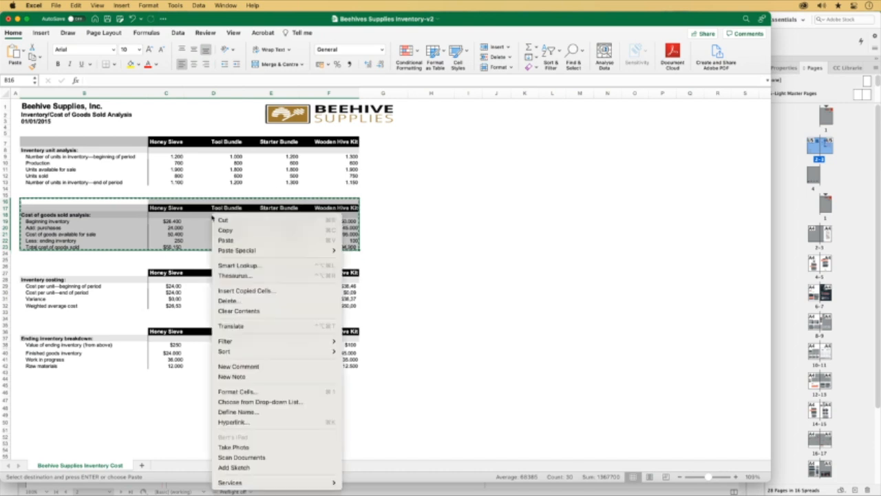
{"action": "left_click", "coordinate": [280, 412]}
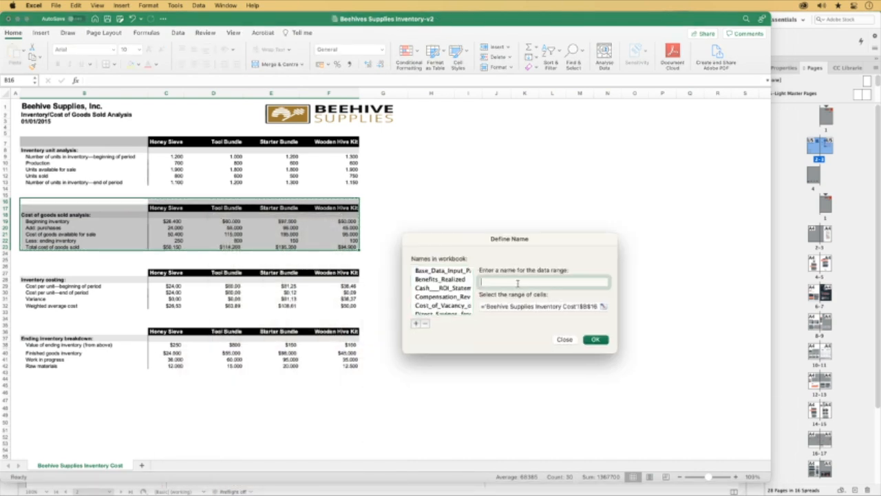
{"action": "type", "text": "my_name"}
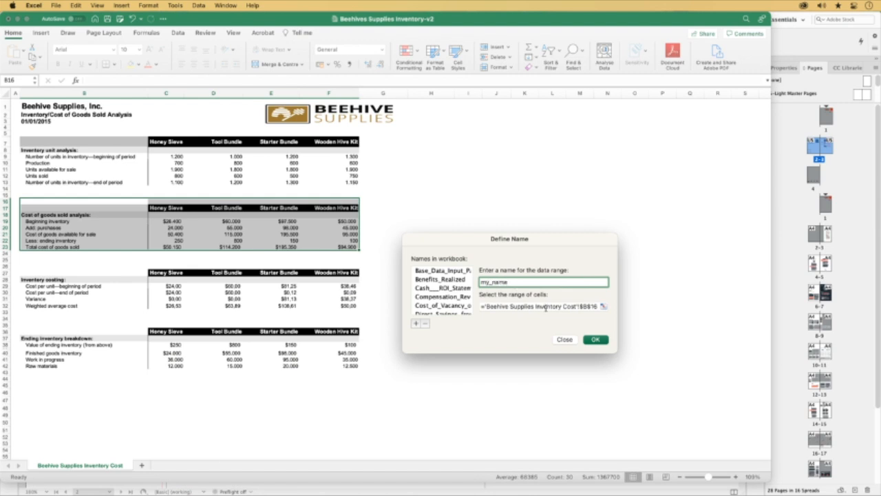
{"action": "left_click", "coordinate": [593, 341]}
{"action": "left_click", "coordinate": [593, 340]}
{"action": "left_click", "coordinate": [271, 246]}
- Examine the file formats for saving the workbook, including Excel 97-2004 Workbook (.xls), cancel, and select the cost of goods sold table
{"action": "left_click", "coordinate": [56, 6]}
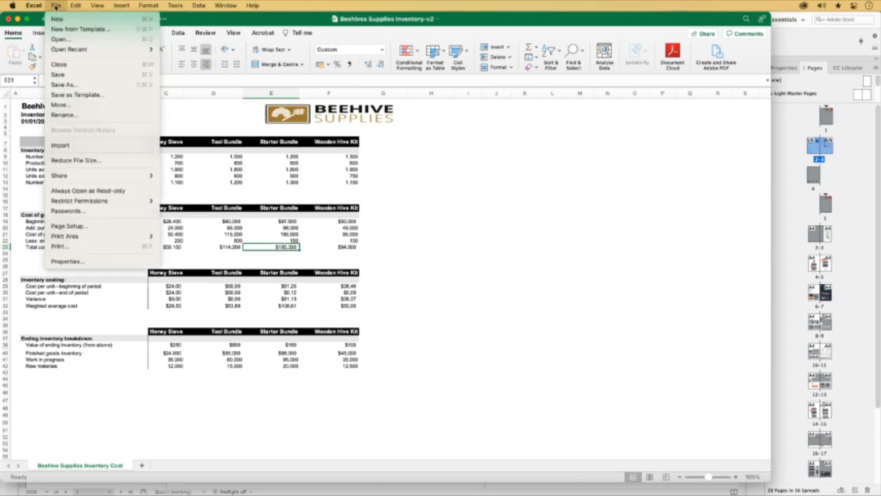
{"action": "left_click", "coordinate": [63, 84]}
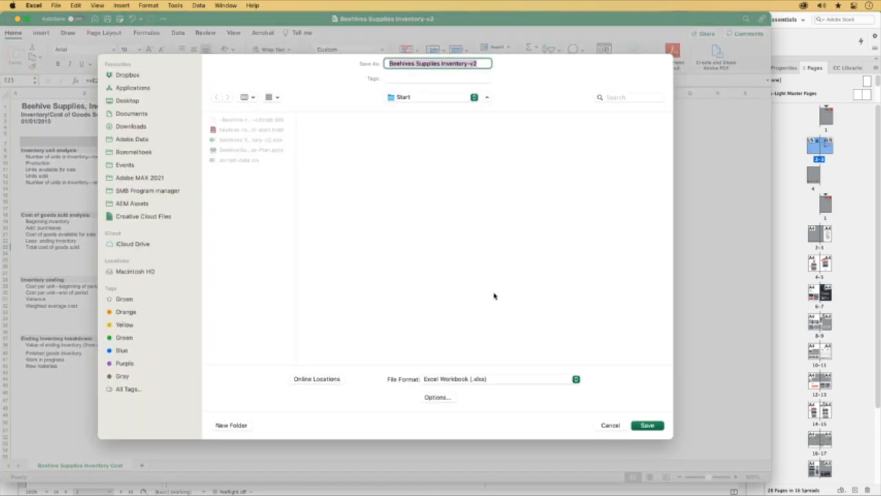
{"action": "left_click", "coordinate": [487, 380]}
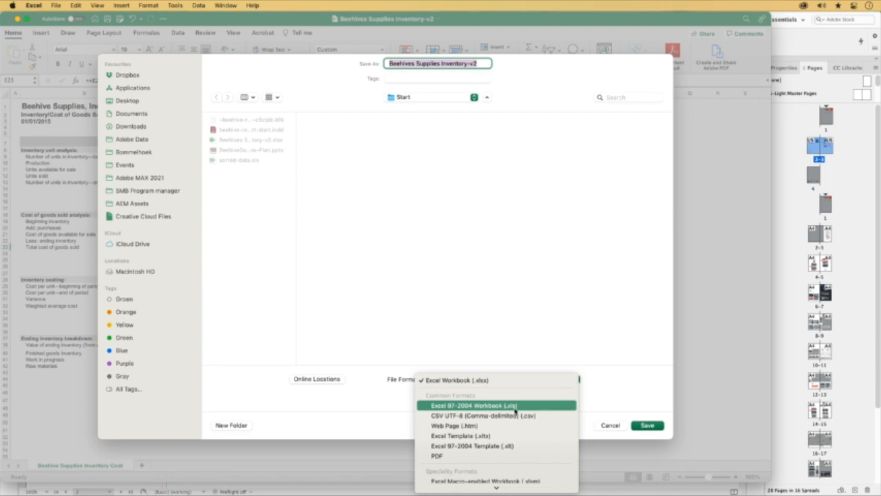
{"action": "left_click", "coordinate": [561, 279]}
{"action": "left_click", "coordinate": [610, 425]}
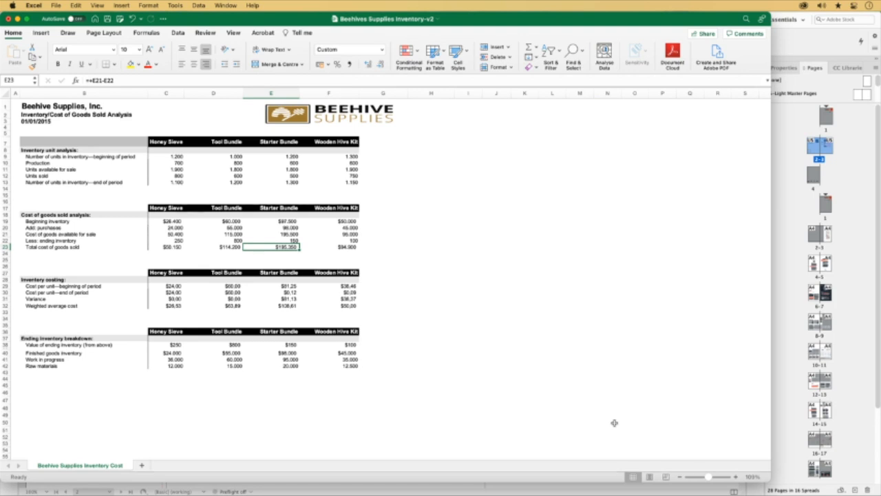
{"action": "left_click_drag", "start_coordinate": [104, 211], "coordinate": [339, 246]}
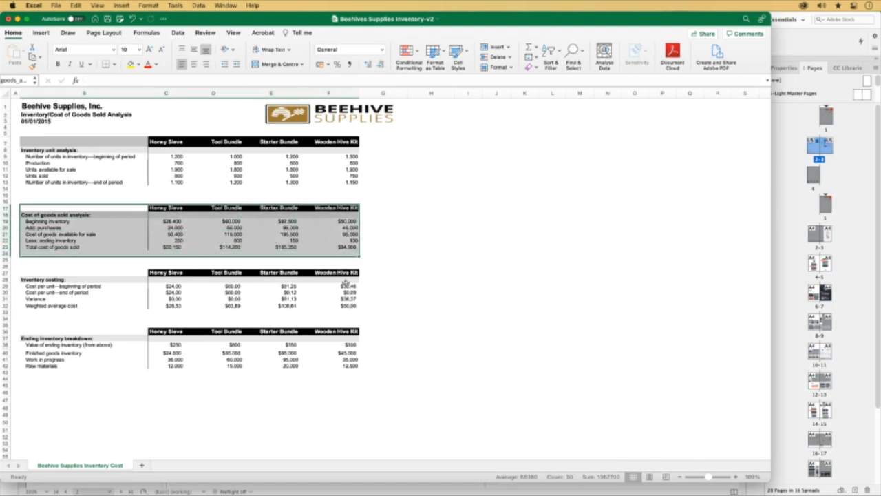
- Switch to InDesign and start placing sorted-data.xls from the Start folder with Show Import Options enabled
{"action": "key", "text": "super+Tab"}
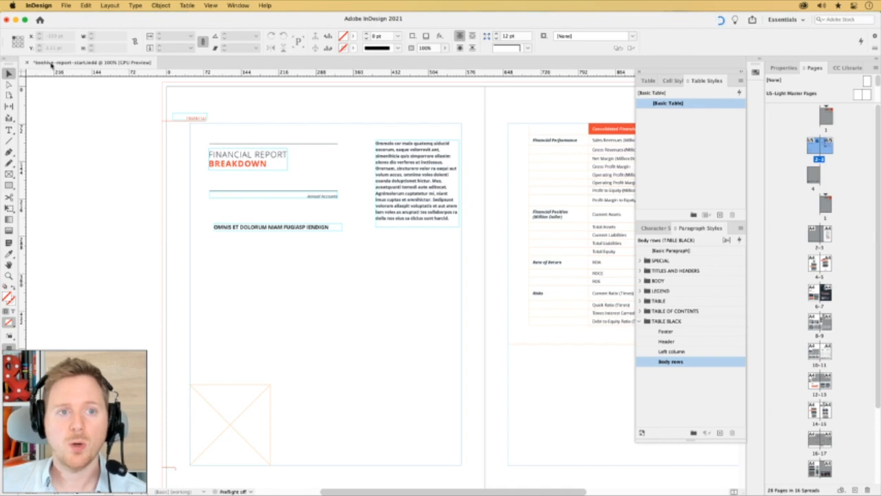
{"action": "left_click", "coordinate": [66, 6]}
{"action": "left_click", "coordinate": [88, 140]}
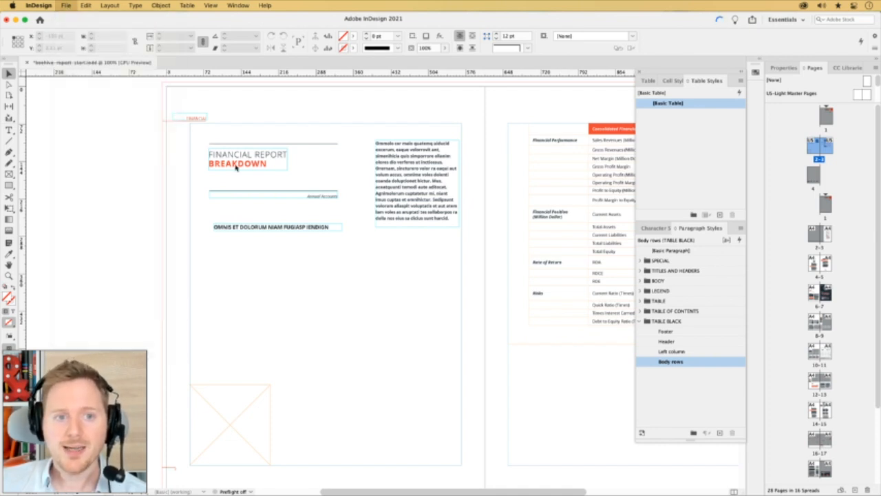
{"action": "key", "text": "super+Up"}
{"action": "key", "text": "super+Up"}
{"action": "key", "text": "Up"}
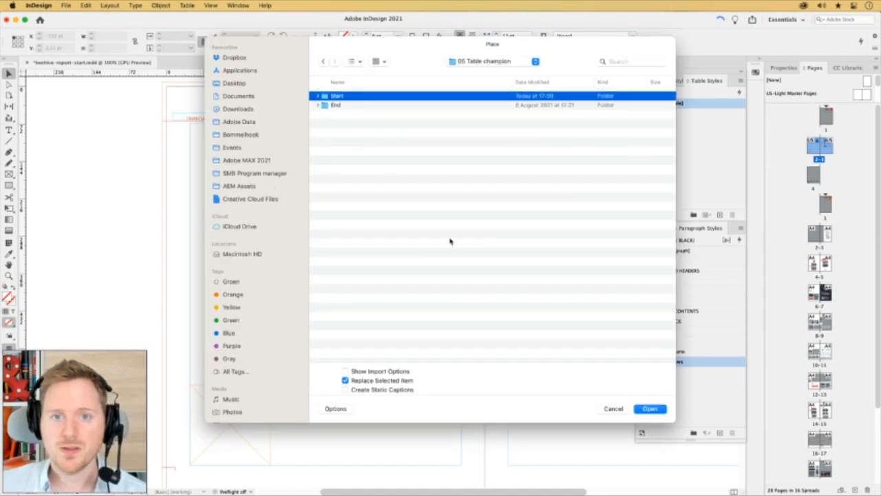
{"action": "key", "text": "super+Down"}
{"action": "key", "text": "Down"}
{"action": "key", "text": "Down"}
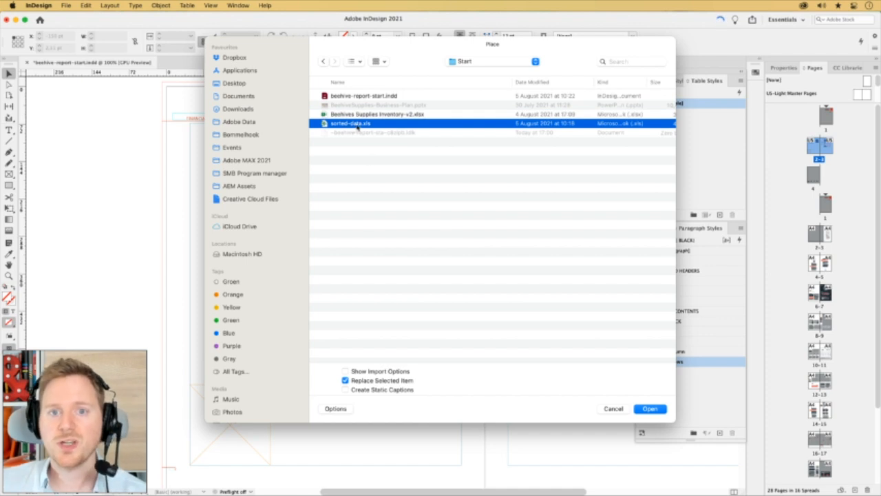
{"action": "left_click", "coordinate": [346, 371]}
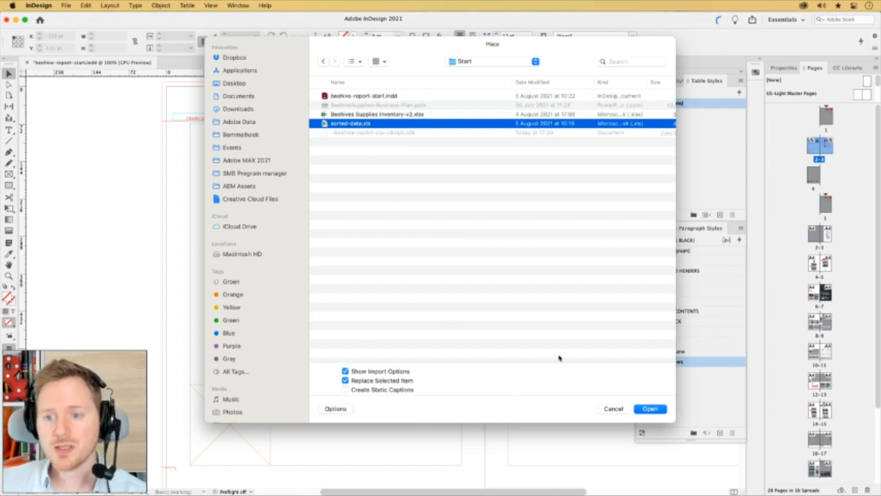
{"action": "left_click", "coordinate": [650, 409]}
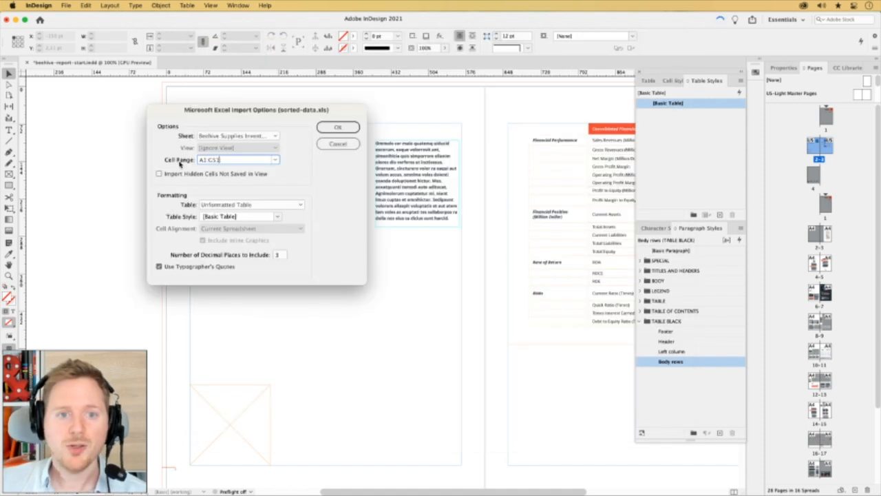
- Import the inventory_costing cell range and place its table at page 2's left margin, below the OMNIS ET DOLORUM heading
{"action": "left_click", "coordinate": [277, 161]}
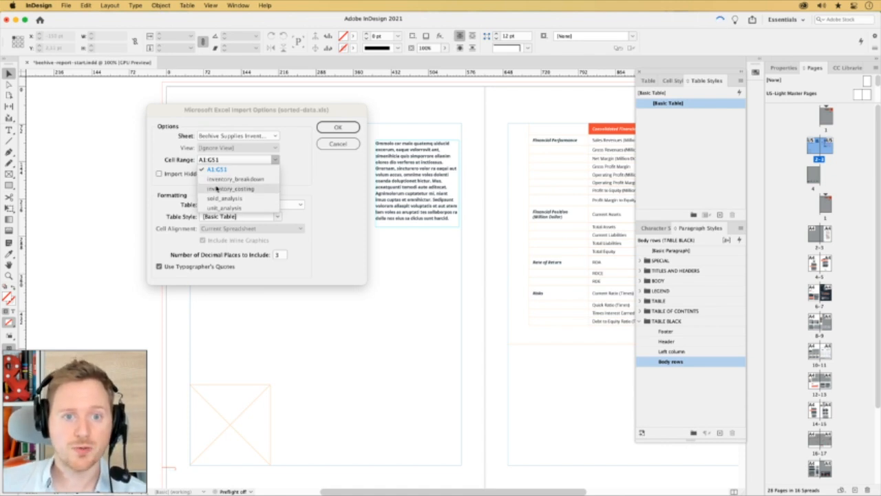
{"action": "left_click", "coordinate": [234, 189]}
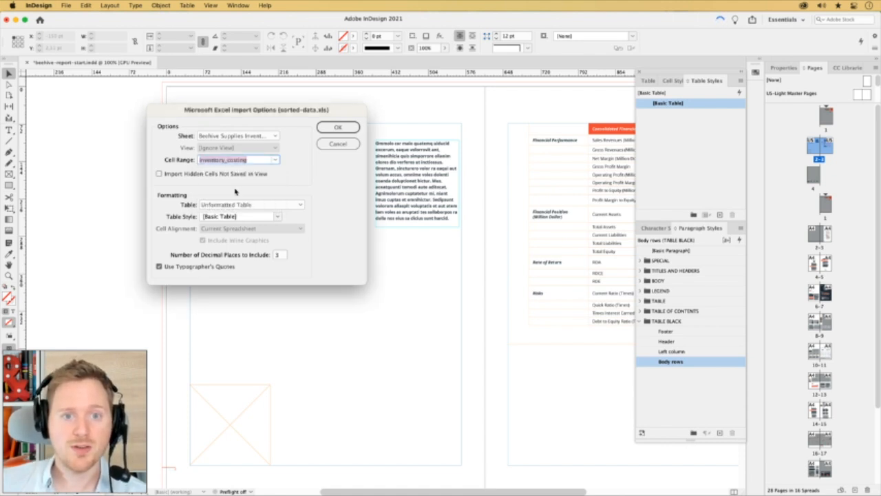
{"action": "left_click", "coordinate": [351, 127]}
{"action": "left_click", "coordinate": [192, 259]}
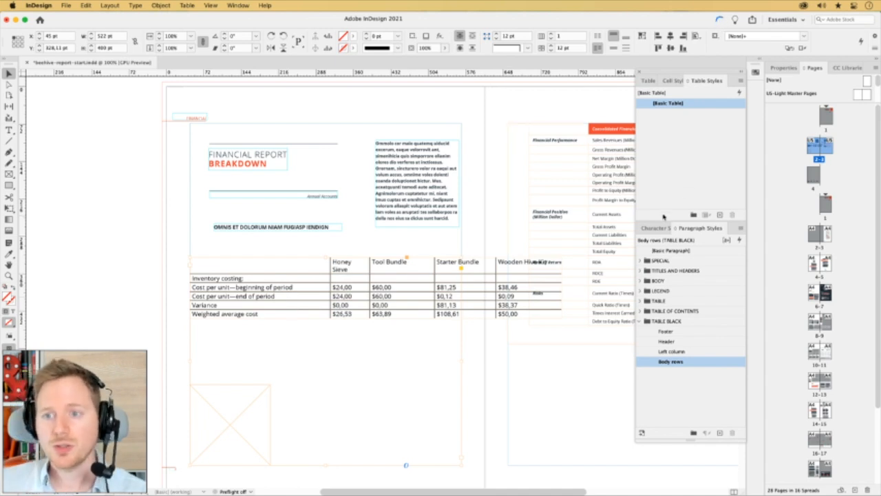
- Select the entire placed inventory costing table and display the available cell styles
{"action": "left_click", "coordinate": [692, 173]}
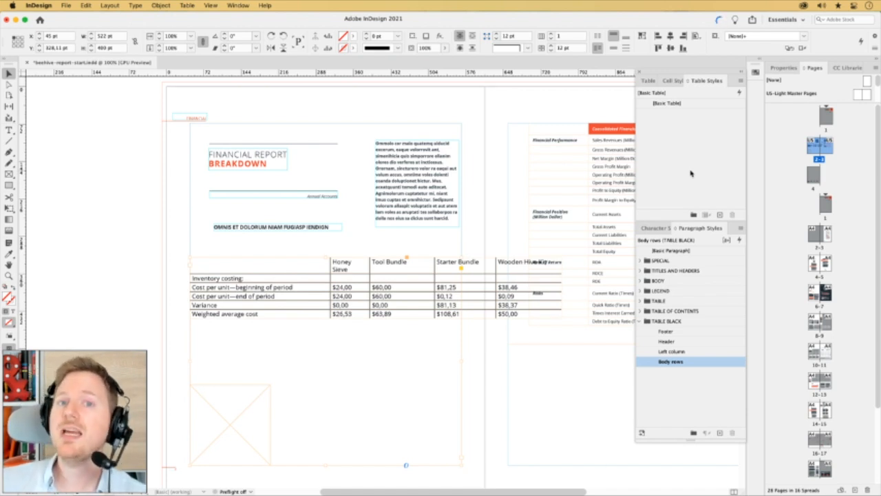
{"action": "double_click", "coordinate": [282, 265]}
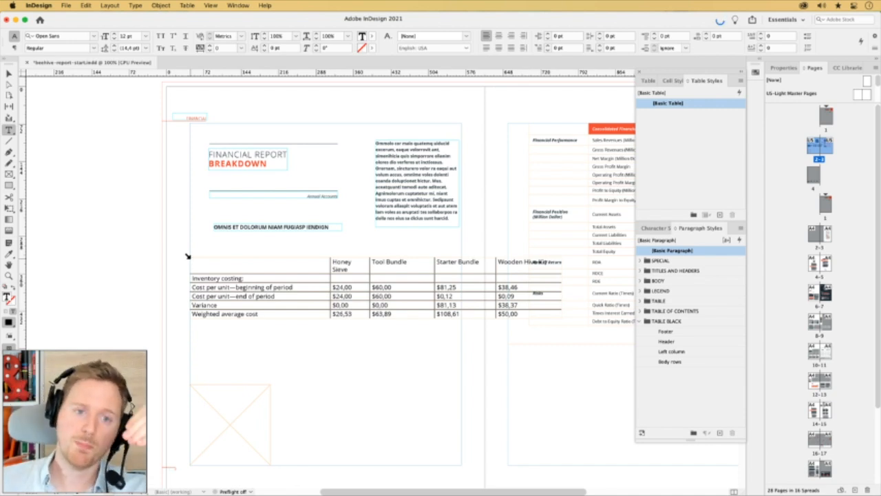
{"action": "left_click", "coordinate": [188, 258]}
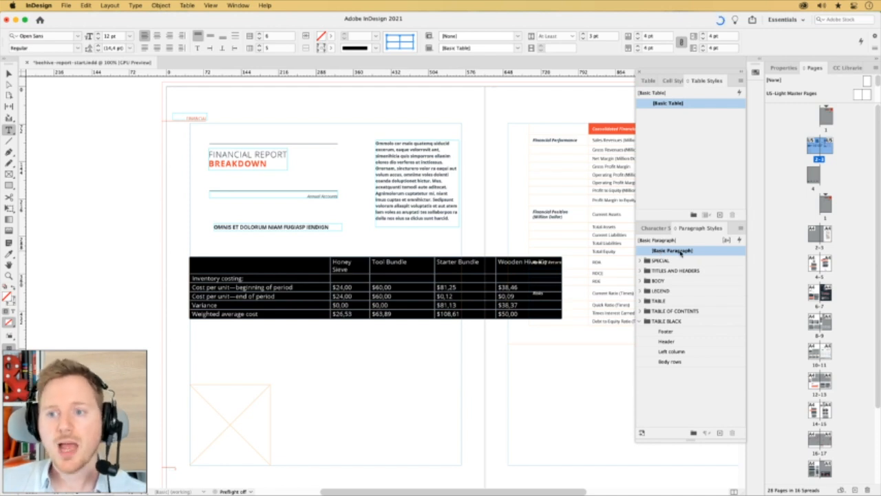
{"action": "left_click", "coordinate": [668, 82]}
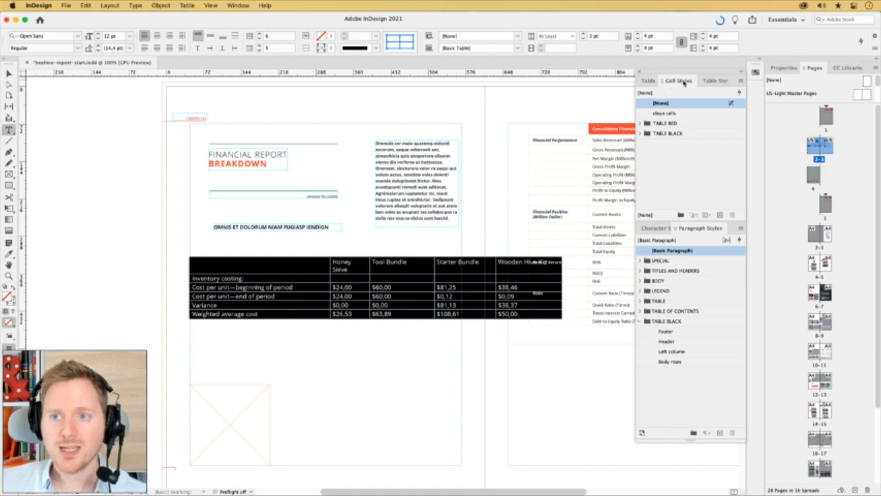
- Examine which style panels are available for cells, tables, characters and paragraphs
{"action": "left_click", "coordinate": [245, 7]}
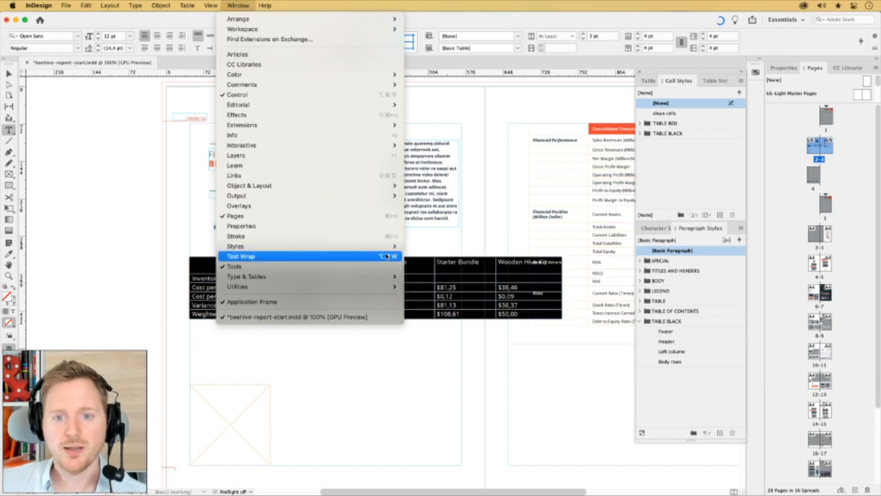
{"action": "mouse_move", "coordinate": [389, 246]}
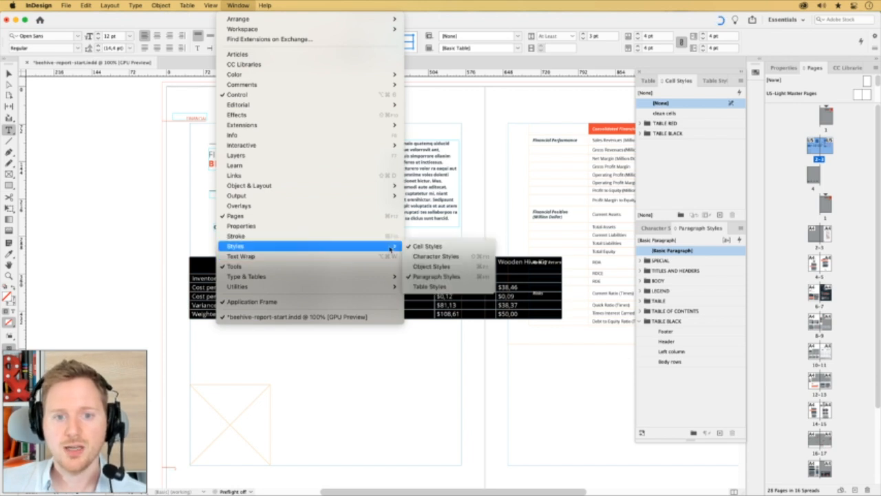
{"action": "left_click", "coordinate": [456, 274]}
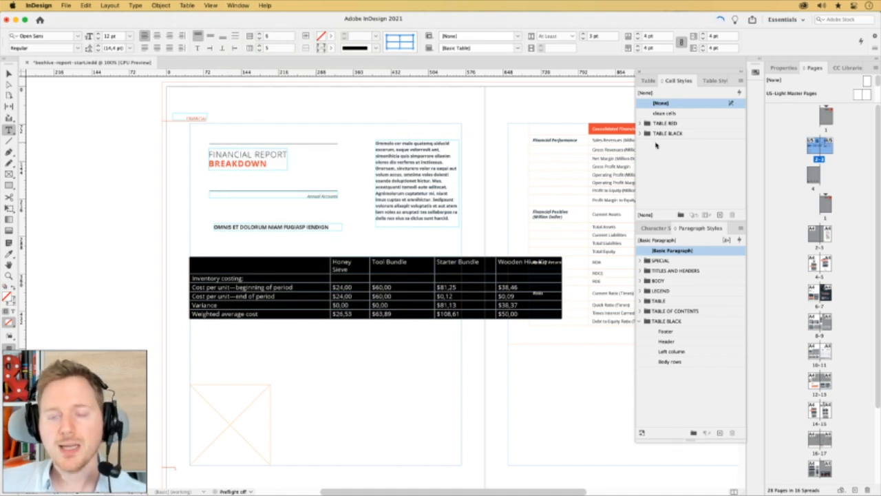
- Apply the clean cells cell style to the entire inventory costing table and deselect its cells
{"action": "left_click", "coordinate": [683, 113]}
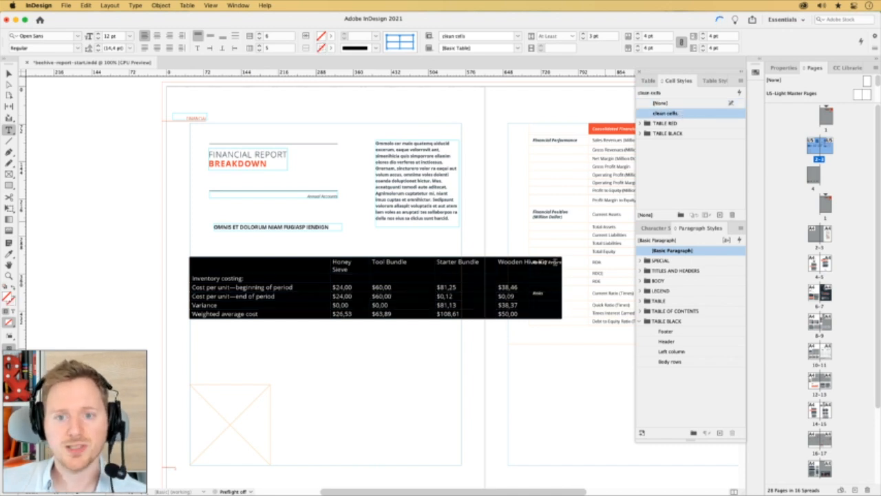
{"action": "left_click", "coordinate": [408, 265]}
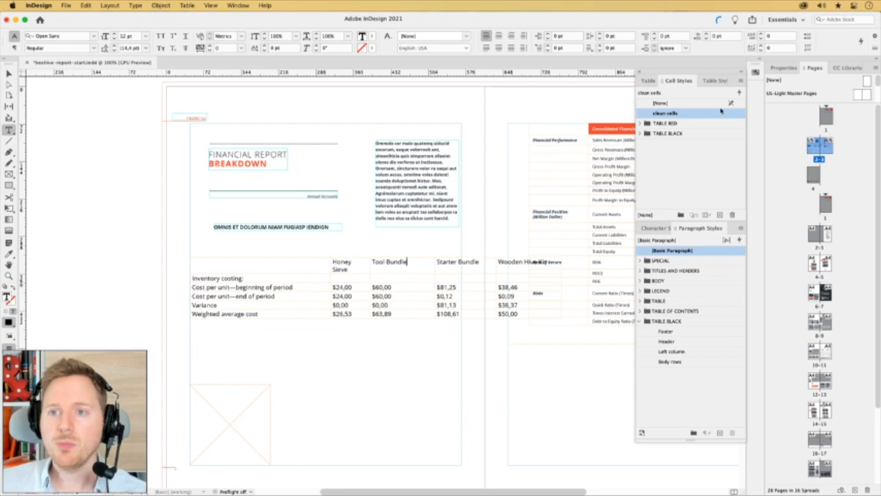
{"action": "left_click", "coordinate": [740, 81]}
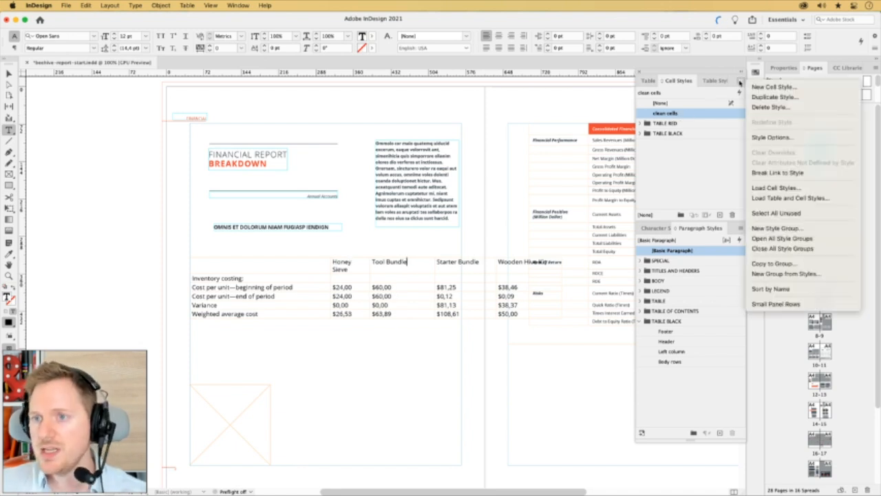
{"action": "left_click", "coordinate": [769, 86]}
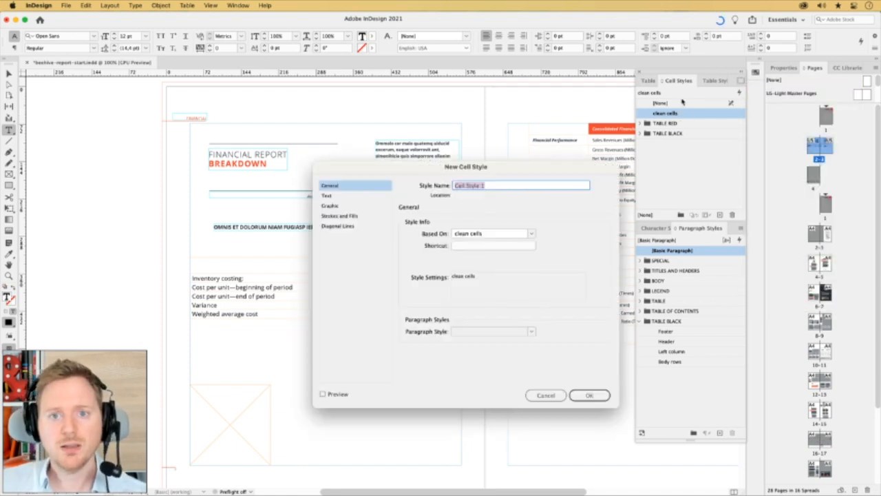
{"action": "left_click", "coordinate": [350, 197]}
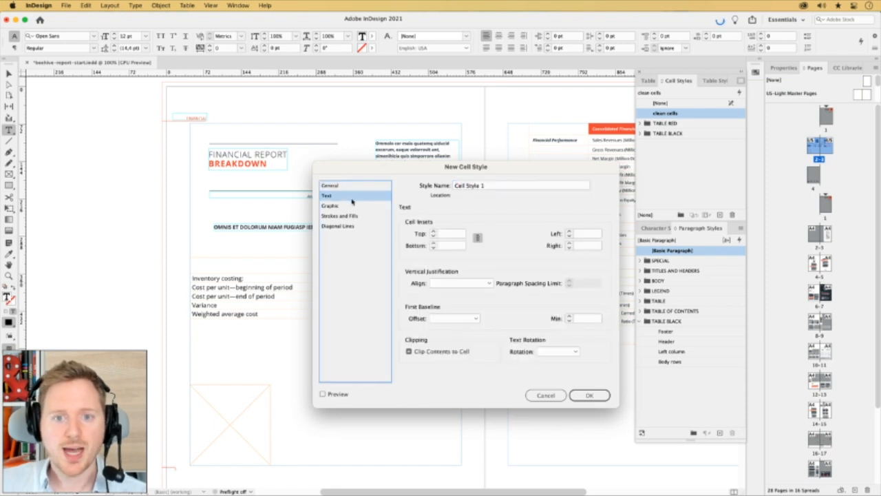
{"action": "left_click", "coordinate": [353, 216]}
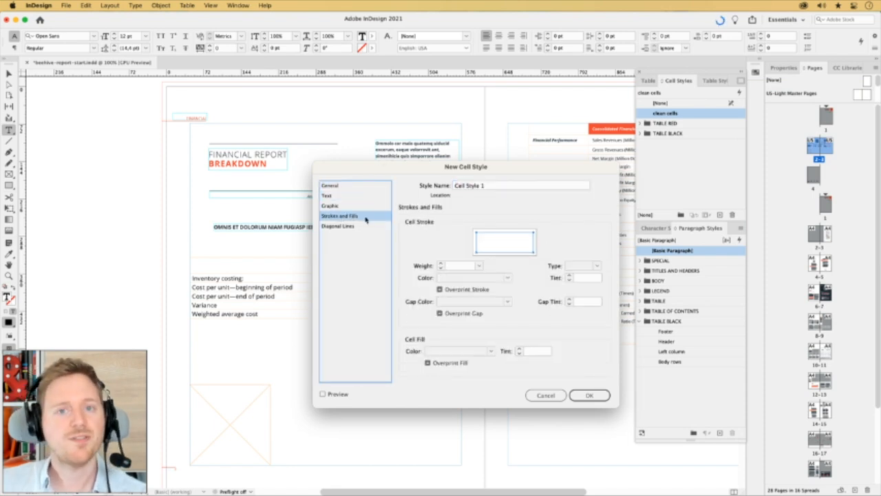
{"action": "left_click", "coordinate": [478, 265]}
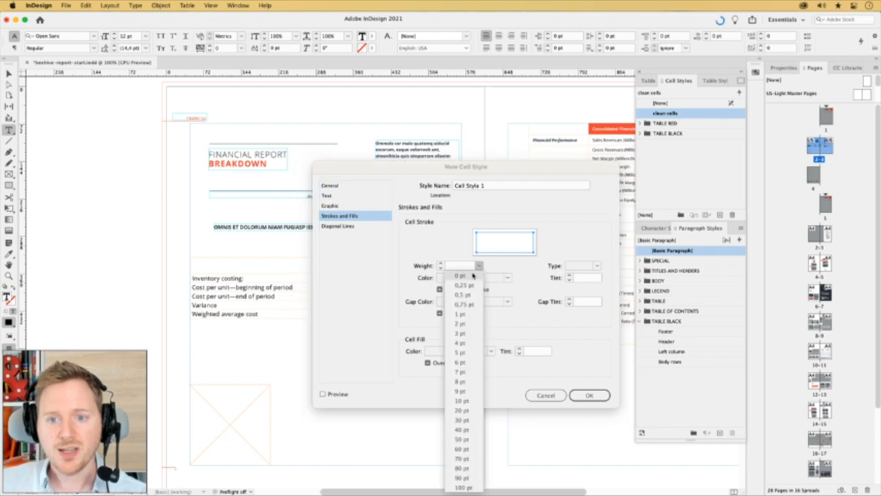
{"action": "left_click", "coordinate": [472, 276]}
{"action": "left_click", "coordinate": [508, 277]}
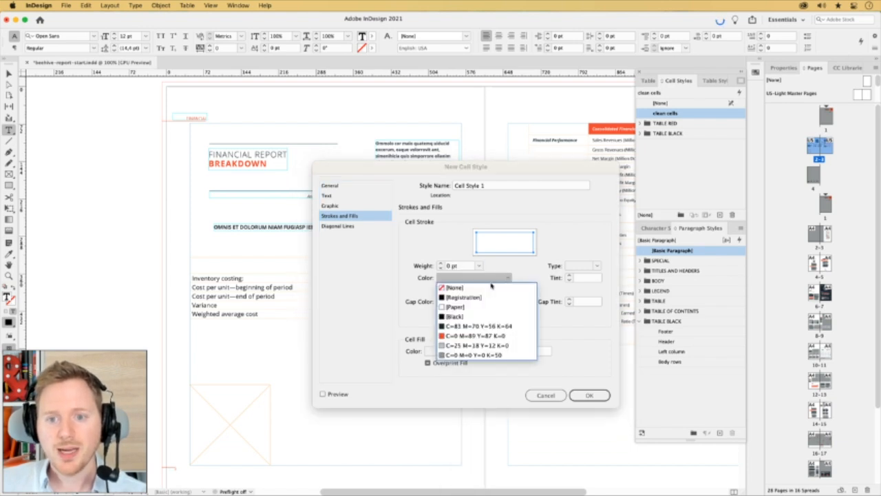
{"action": "left_click", "coordinate": [479, 290]}
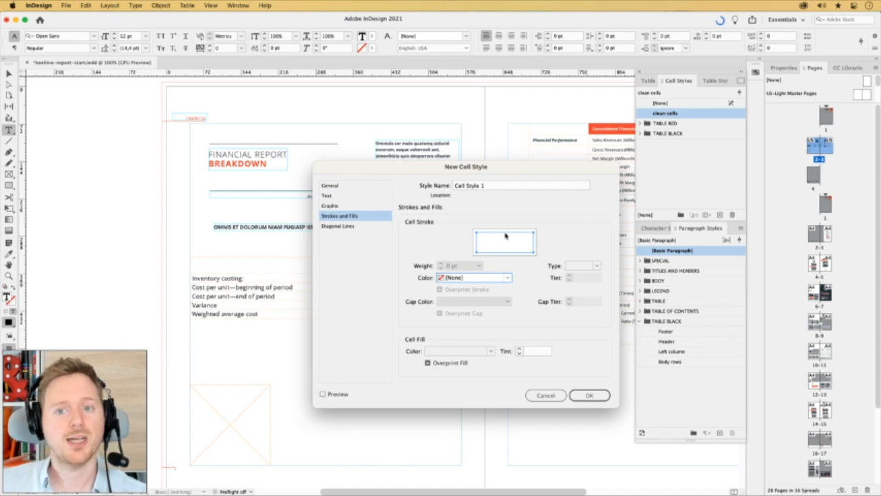
{"action": "left_click", "coordinate": [545, 395]}
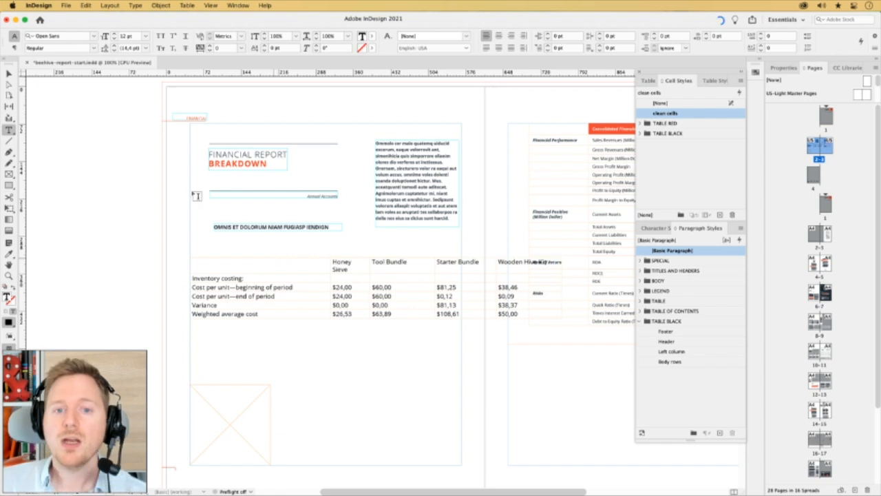
- Expand the TABLE BLACK cell style group and open the options of its Body style, keeping the dialog clear of the style lists
{"action": "left_click", "coordinate": [9, 75]}
{"action": "left_click", "coordinate": [172, 220]}
{"action": "left_click", "coordinate": [344, 270], "text": "super"}
{"action": "left_click", "coordinate": [345, 270], "text": "super"}
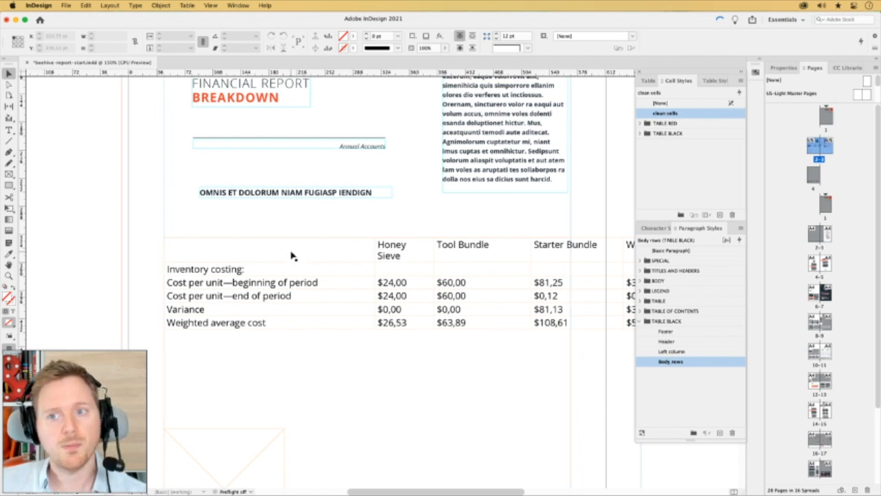
{"action": "left_click", "coordinate": [641, 134]}
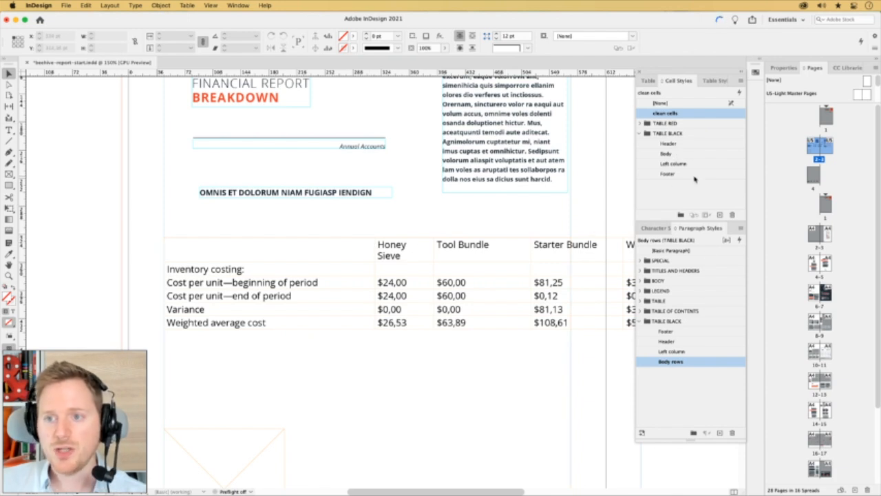
{"action": "left_click", "coordinate": [661, 191]}
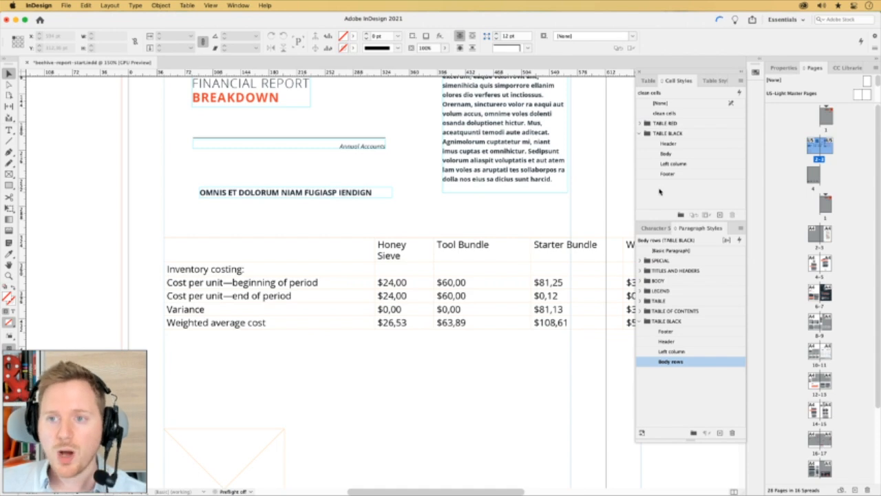
{"action": "right_click", "coordinate": [669, 155]}
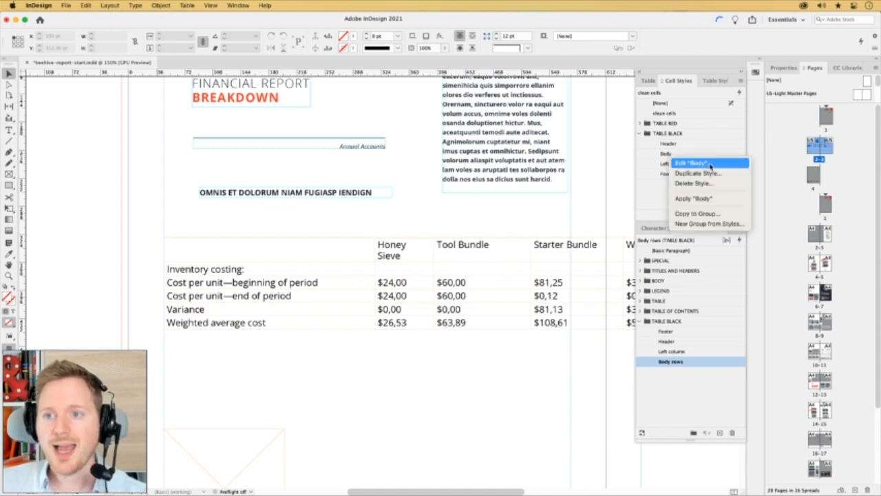
{"action": "left_click", "coordinate": [691, 163]}
{"action": "left_click_drag", "start_coordinate": [491, 172], "coordinate": [315, 94]}
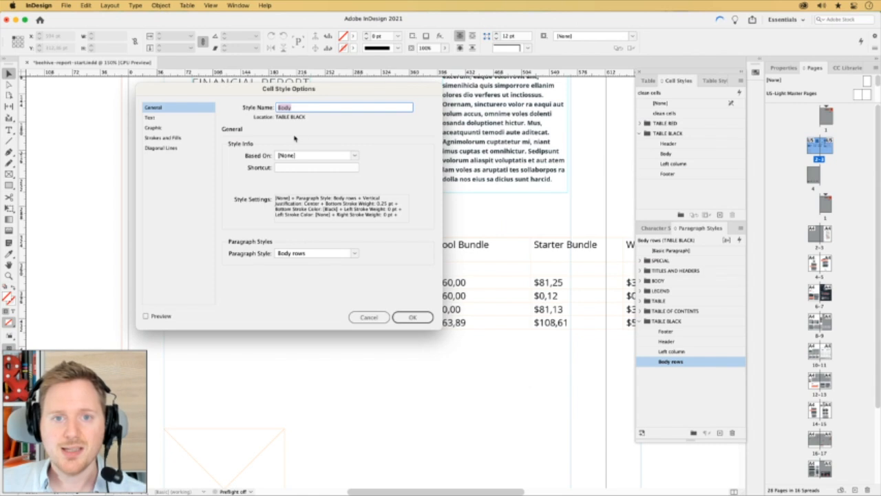
- Examine the Strokes and Fills, Graphic and General settings of the Body cell style in the TABLE BLACK group
{"action": "left_click", "coordinate": [165, 137]}
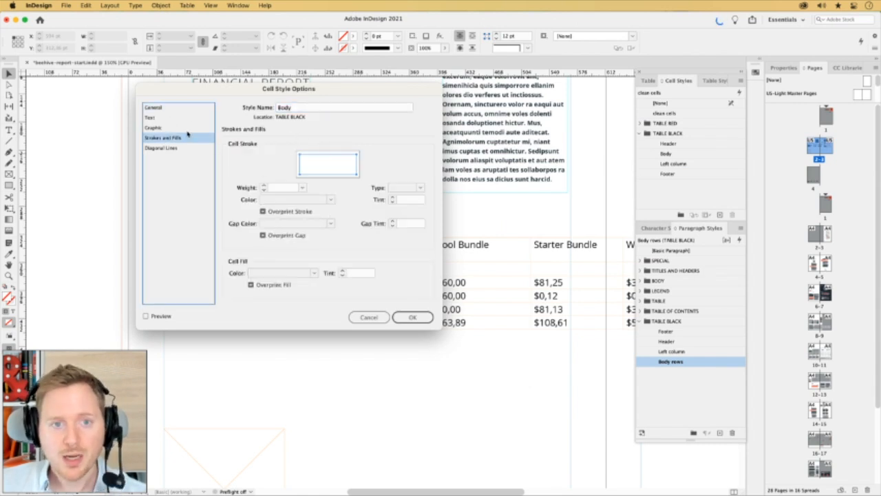
{"action": "left_click", "coordinate": [184, 128]}
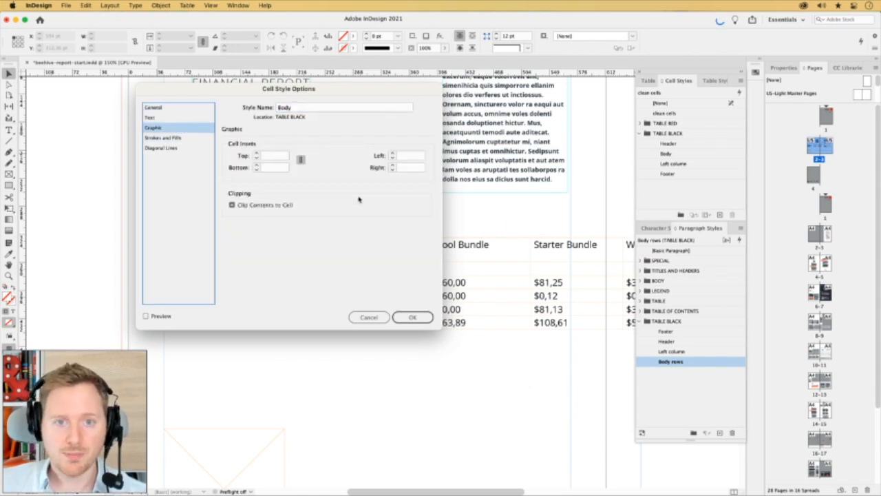
{"action": "left_click", "coordinate": [164, 107]}
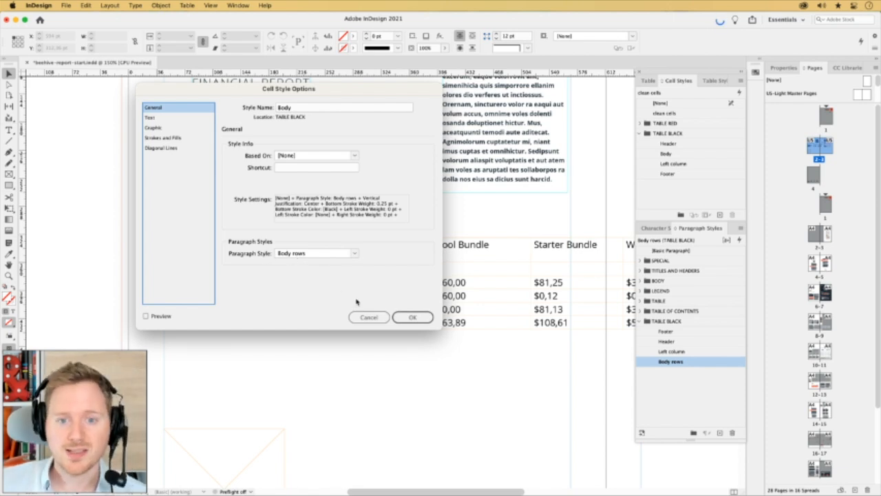
{"action": "left_click", "coordinate": [369, 317]}
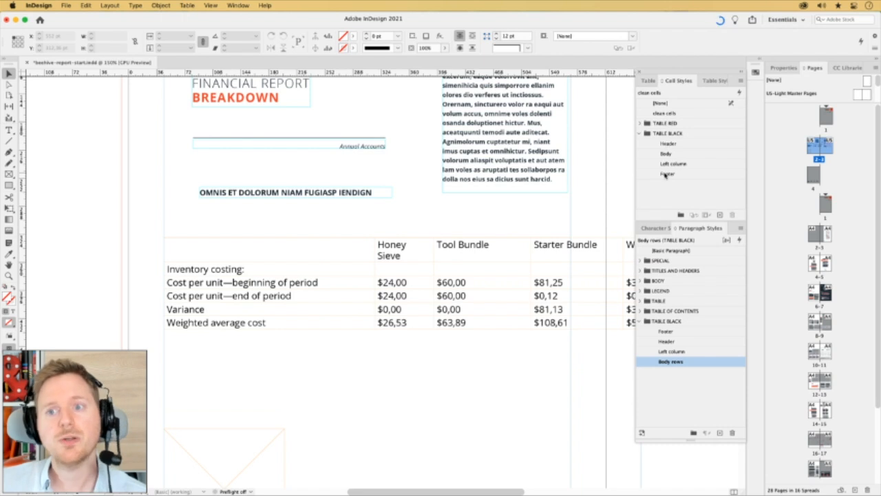
- Apply the TABLE BLACK Body cell style to the whole inventory table and the Header cell style to its first row
{"action": "double_click", "coordinate": [187, 248]}
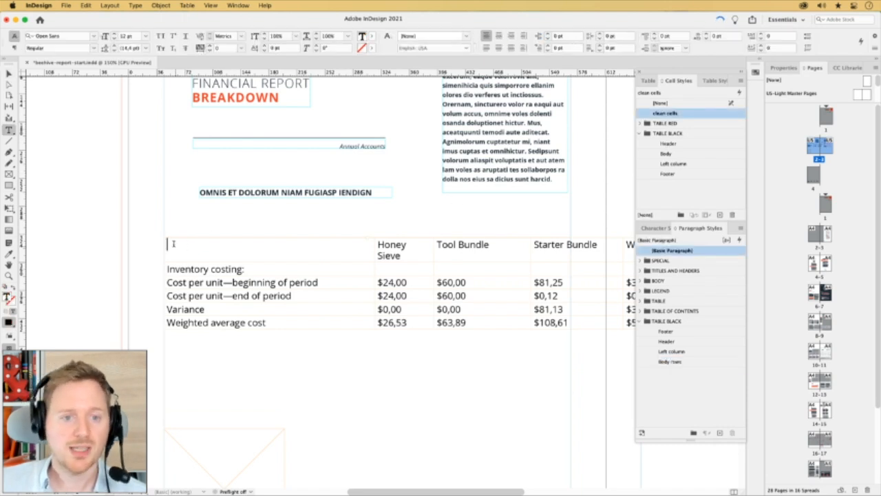
{"action": "left_click", "coordinate": [162, 235]}
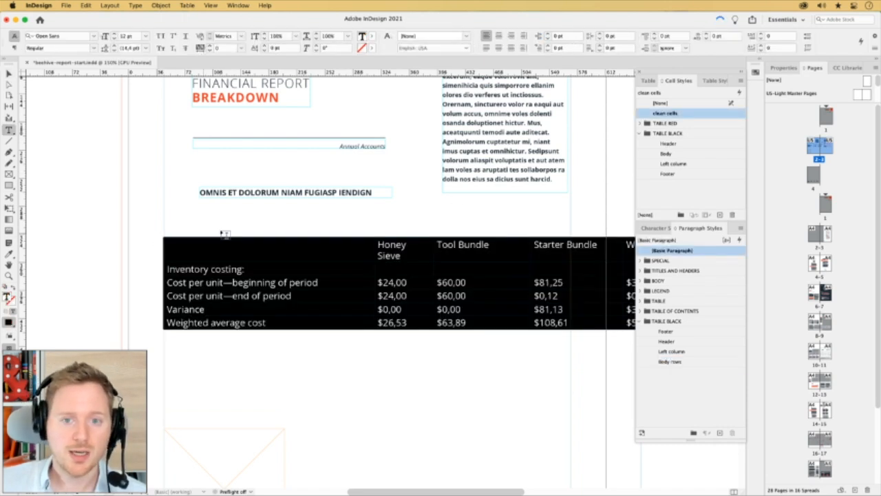
{"action": "left_click", "coordinate": [668, 153]}
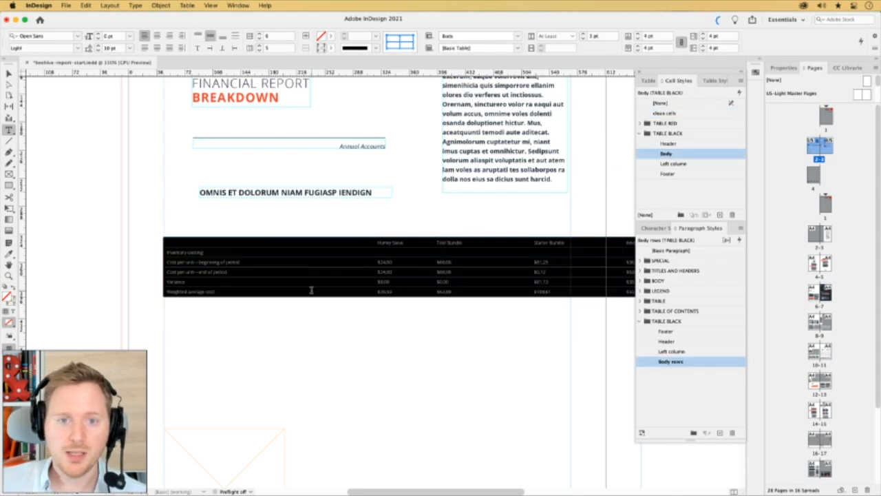
{"action": "left_click", "coordinate": [161, 241]}
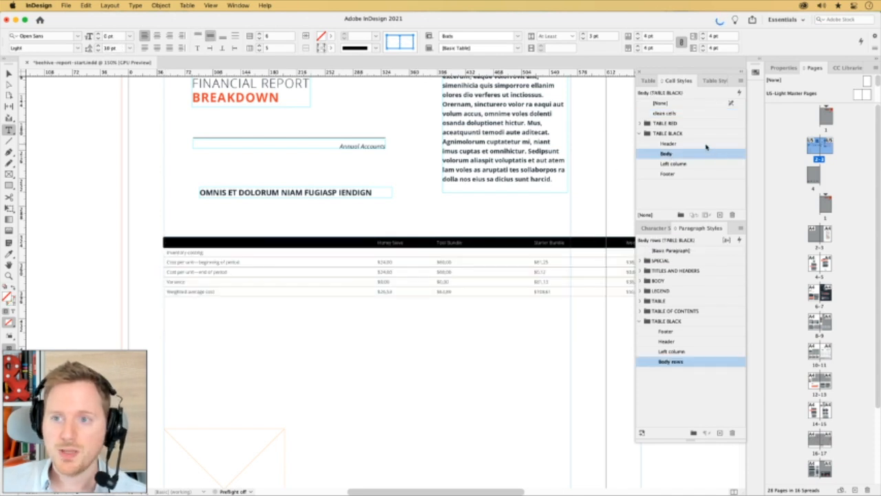
{"action": "left_click", "coordinate": [705, 143]}
- Apply the TABLE BLACK Left column cell style to the table's first column and the Footer cell style to its last row
{"action": "left_click", "coordinate": [181, 237]}
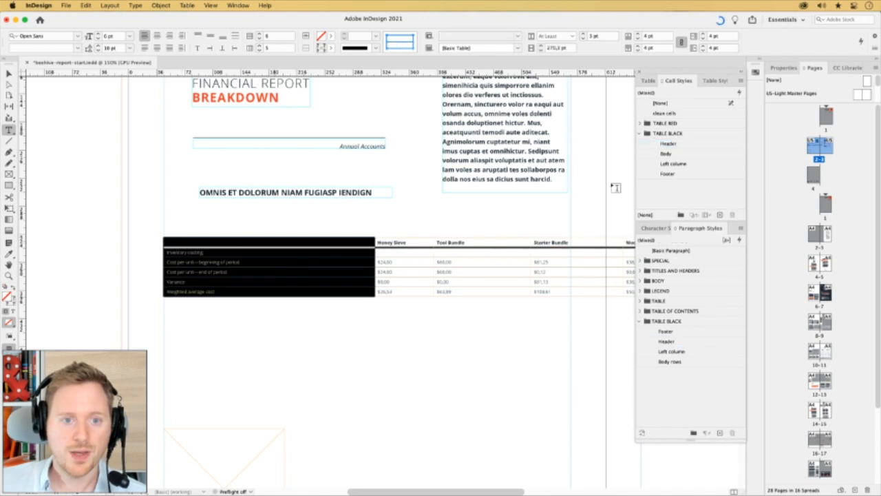
{"action": "left_click", "coordinate": [696, 165]}
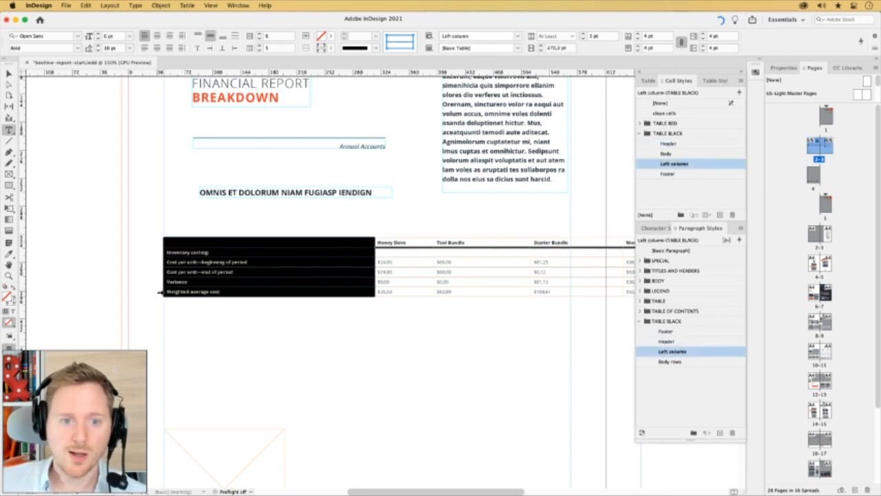
{"action": "left_click", "coordinate": [160, 292]}
{"action": "left_click", "coordinate": [667, 173]}
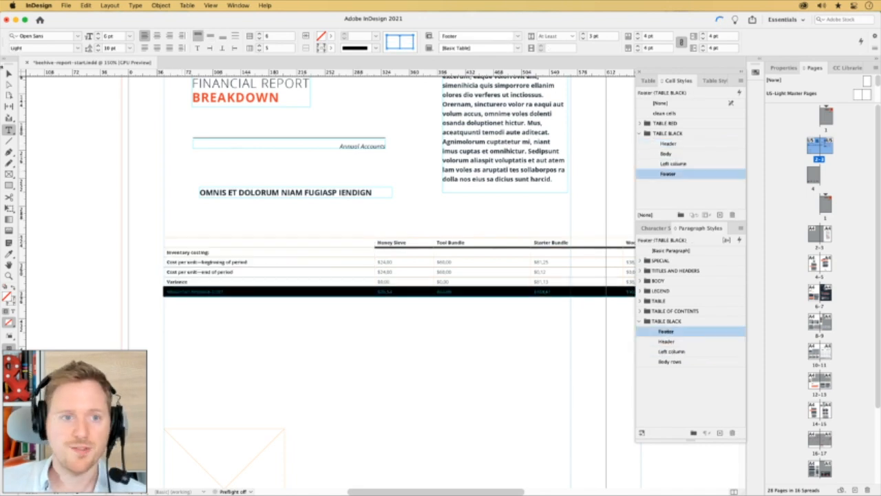
{"action": "left_click", "coordinate": [9, 73]}
{"action": "key", "text": "w"}
{"action": "left_click", "coordinate": [104, 146]}
{"action": "left_click_drag", "start_coordinate": [520, 234], "coordinate": [502, 242]}
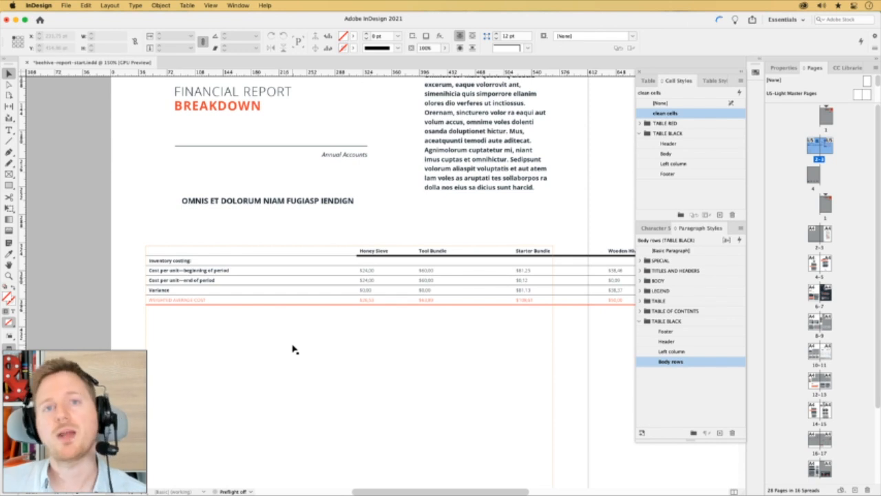
{"action": "key", "text": "w"}
- Reset all cells of the inventory table to the [None] cell style
{"action": "double_click", "coordinate": [150, 250]}
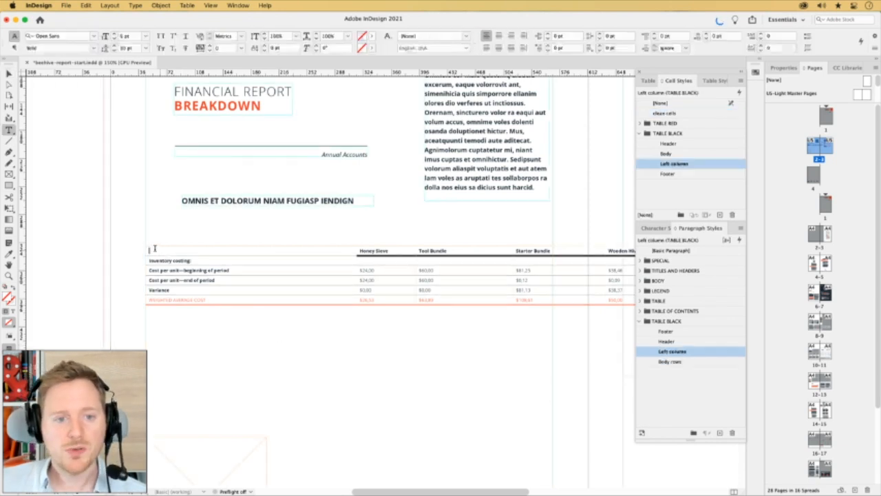
{"action": "left_click", "coordinate": [145, 246]}
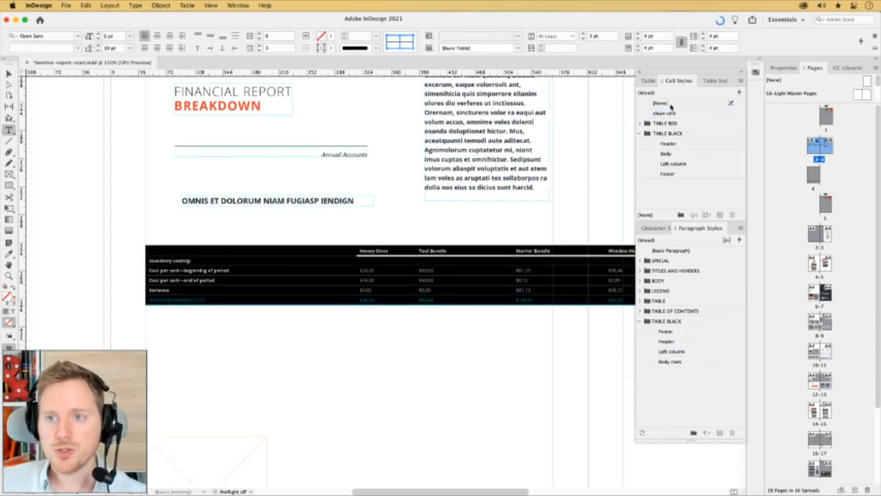
{"action": "left_click", "coordinate": [669, 104]}
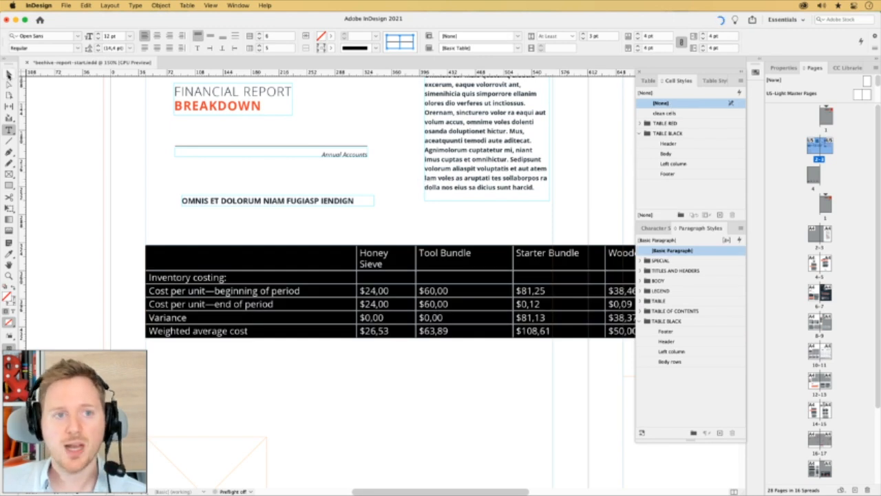
{"action": "left_click", "coordinate": [9, 74]}
{"action": "left_click", "coordinate": [52, 118]}
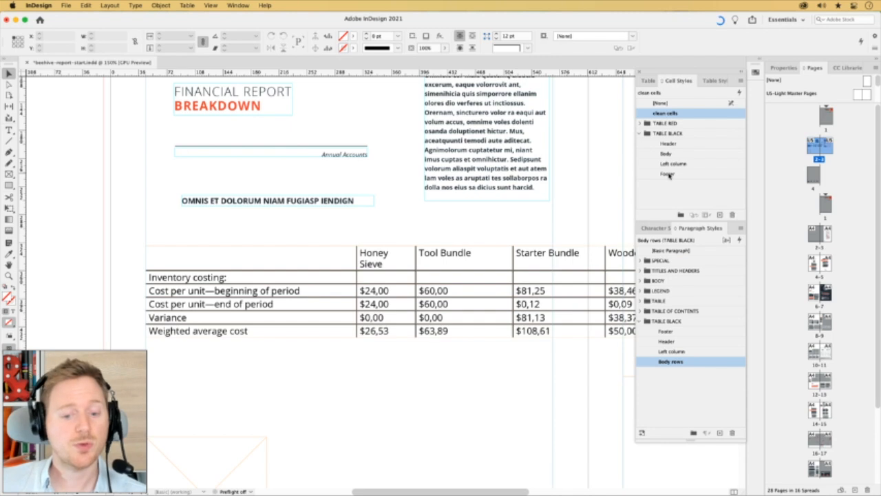
- Start a new table style named "black table"
{"action": "left_click", "coordinate": [716, 82]}
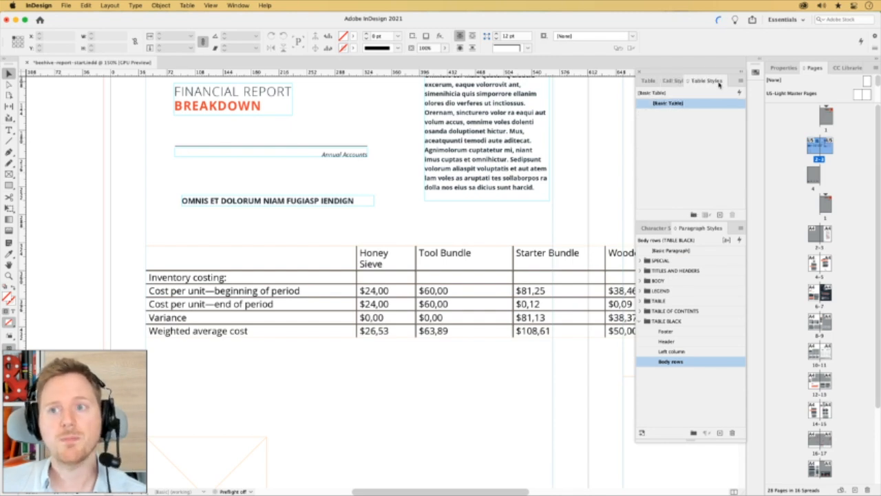
{"action": "left_click", "coordinate": [741, 81]}
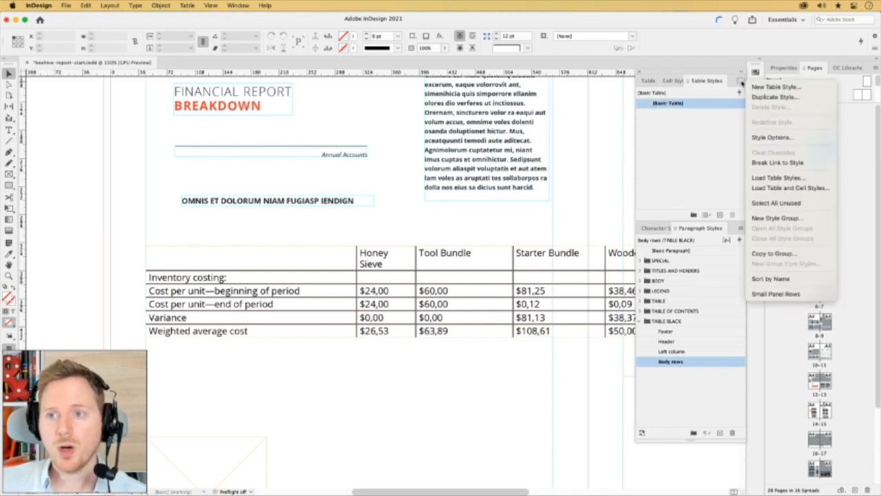
{"action": "left_click", "coordinate": [800, 86]}
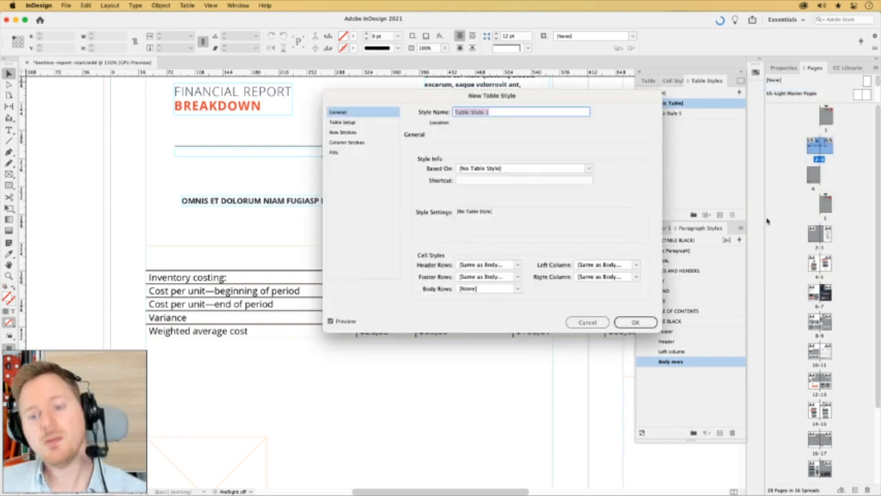
{"action": "type", "text": "black"}
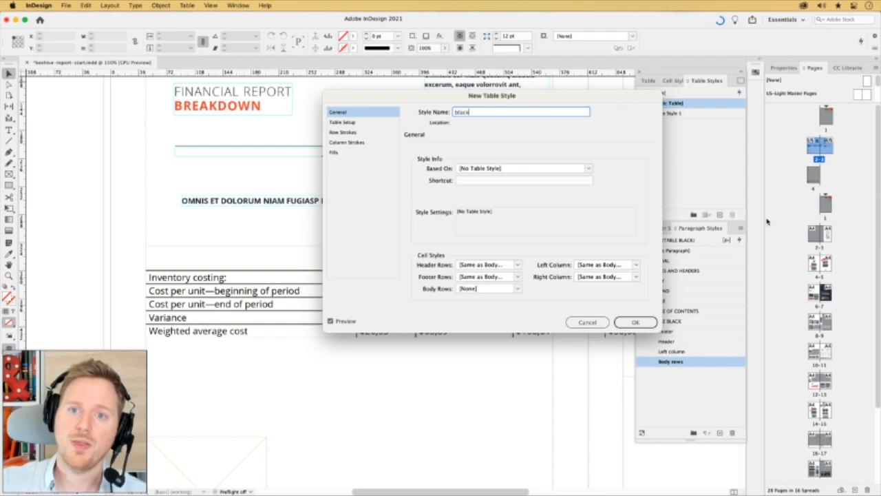
{"action": "type", "text": " table"}
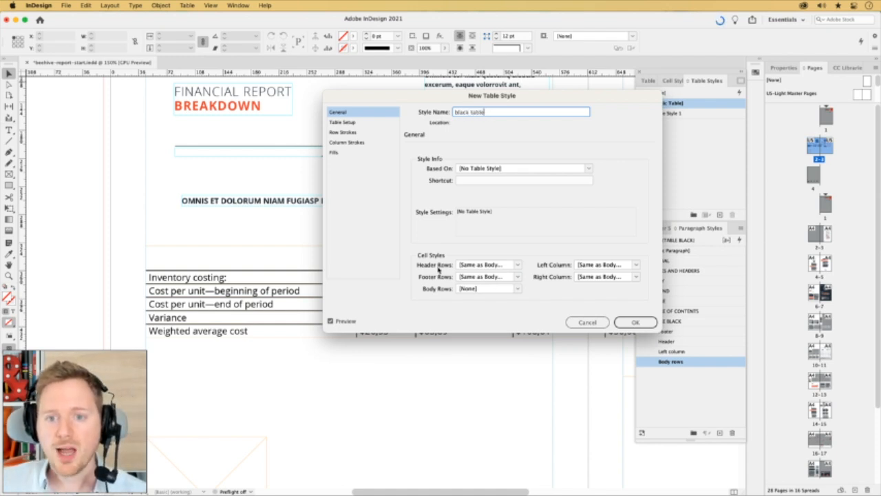
- Assign the TABLE BLACK cell styles Header, Footer, Body and Left column to the matching regions of the new table style and save it
{"action": "left_click", "coordinate": [517, 265]}
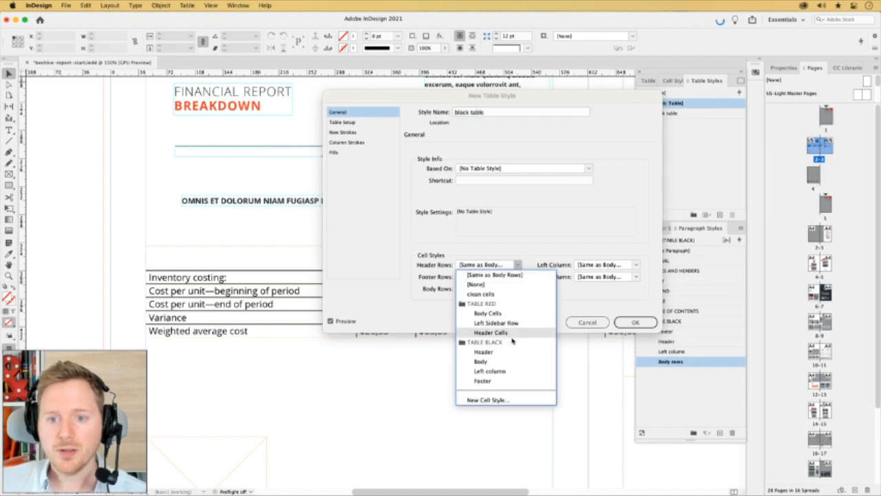
{"action": "left_click", "coordinate": [492, 352]}
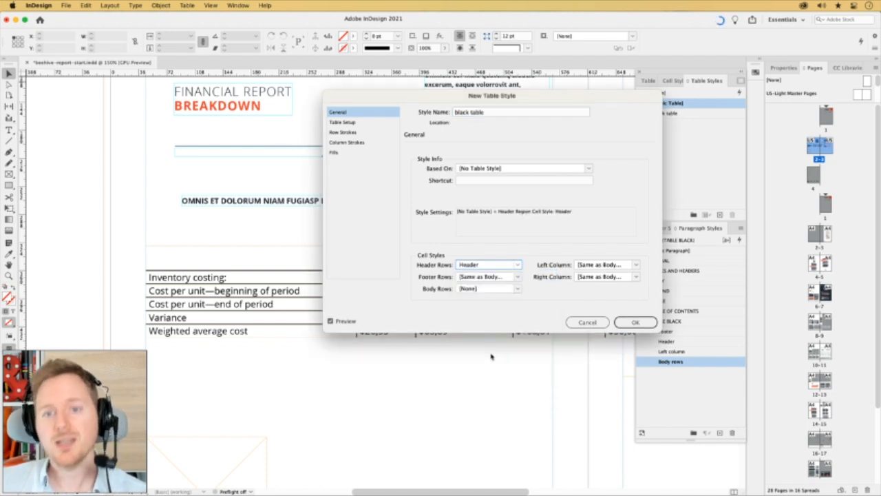
{"action": "left_click", "coordinate": [523, 279]}
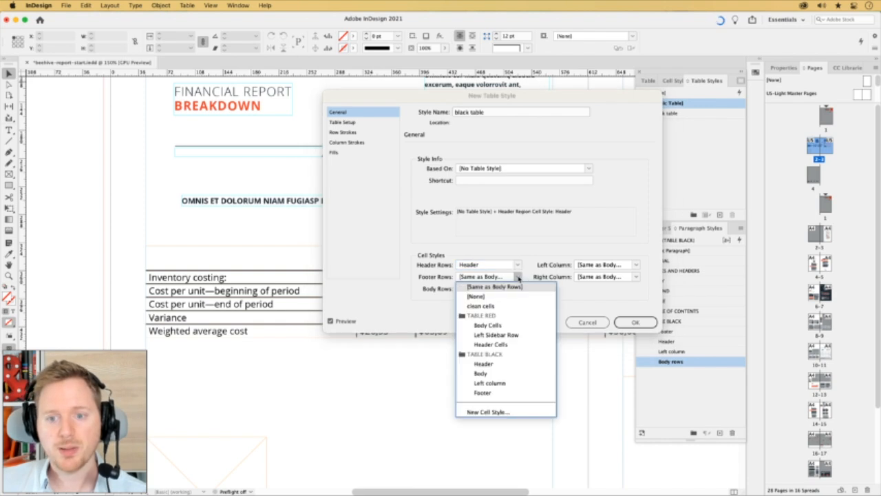
{"action": "left_click", "coordinate": [486, 391]}
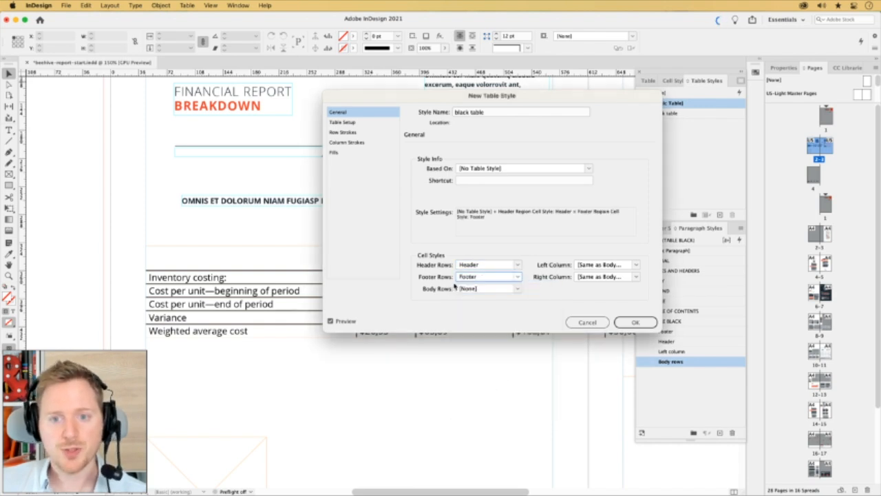
{"action": "left_click", "coordinate": [517, 288]}
{"action": "left_click", "coordinate": [502, 371]}
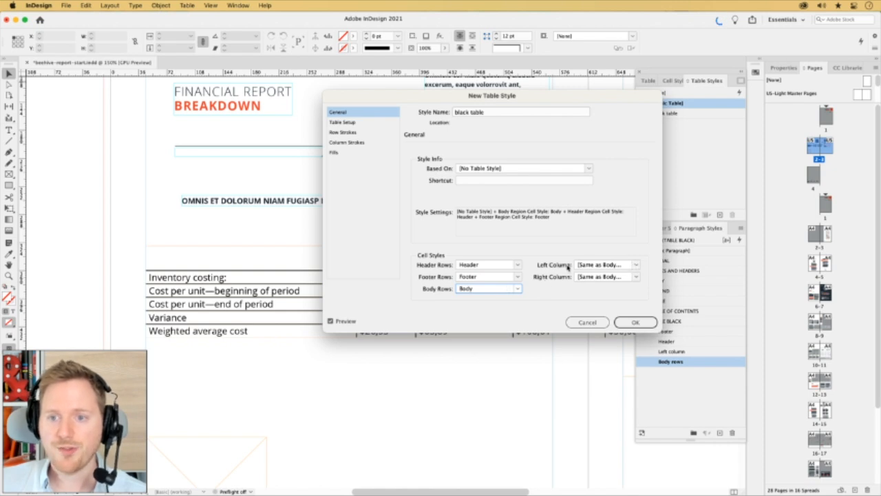
{"action": "left_click", "coordinate": [636, 265]}
{"action": "left_click", "coordinate": [622, 375]}
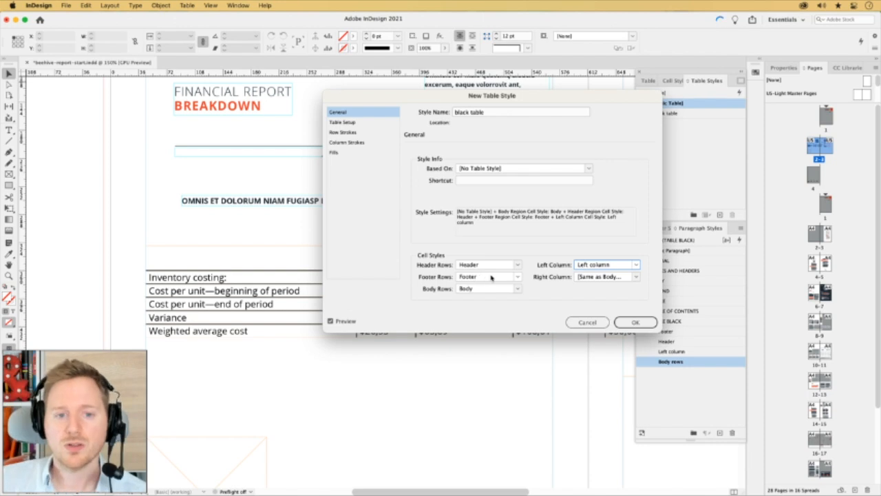
{"action": "left_click", "coordinate": [635, 322]}
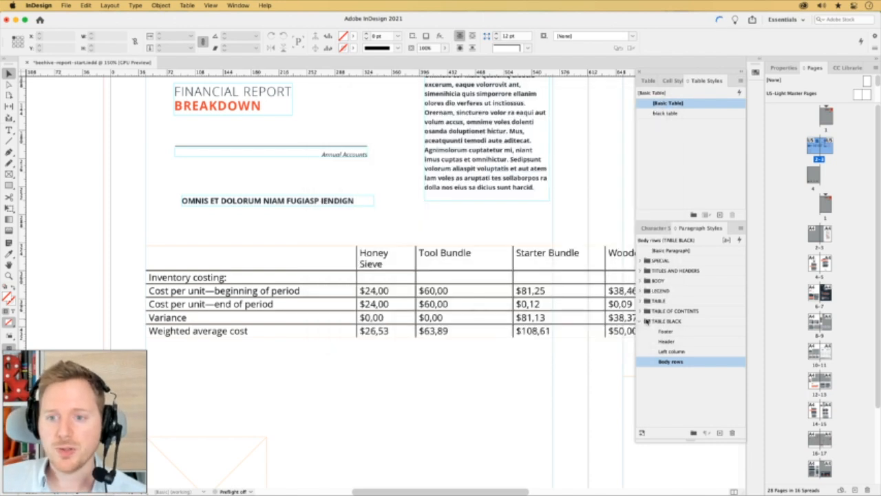
- Apply the "black table" table style to the whole inventory table and preview the page without guides
{"action": "double_click", "coordinate": [152, 254]}
{"action": "left_click", "coordinate": [143, 244]}
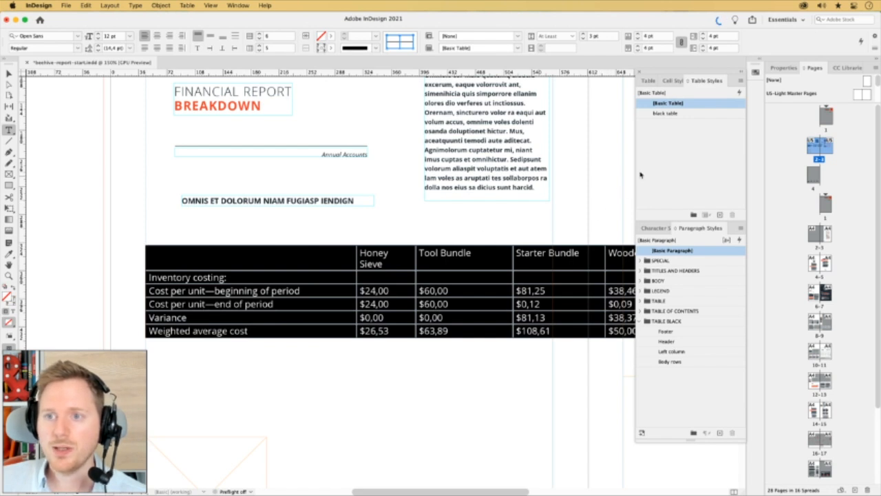
{"action": "left_click", "coordinate": [693, 114]}
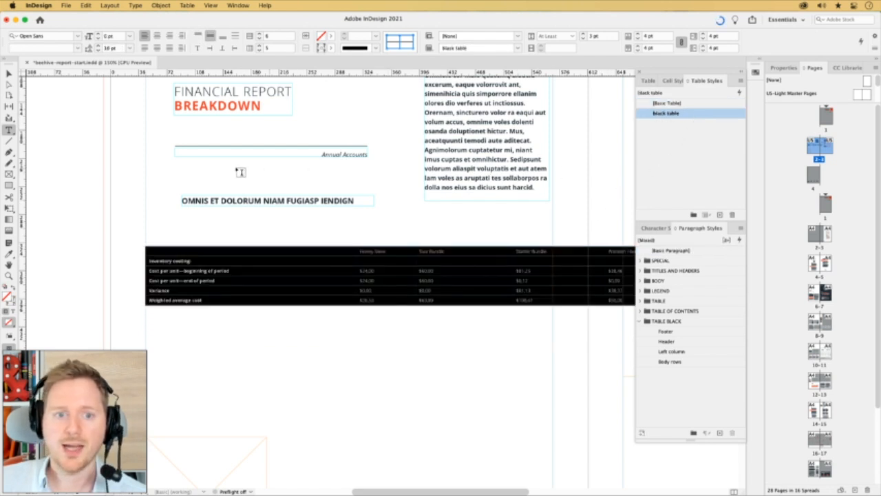
{"action": "left_click", "coordinate": [9, 74]}
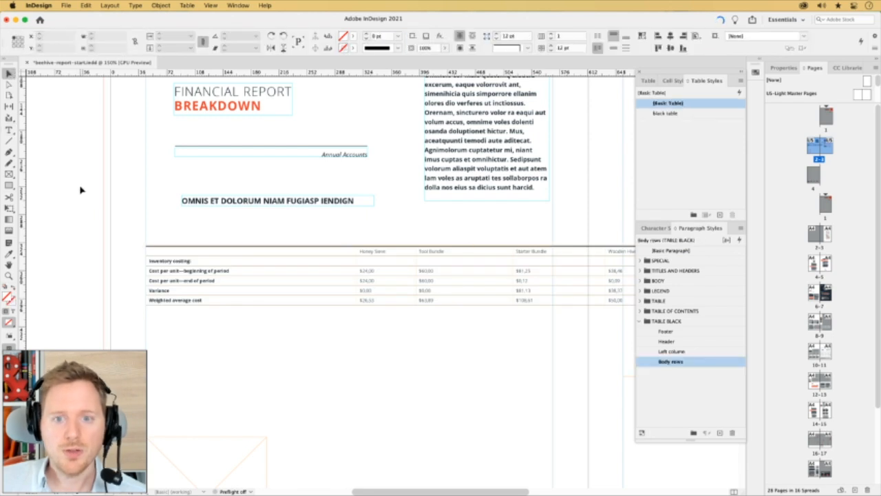
{"action": "key", "text": "w"}
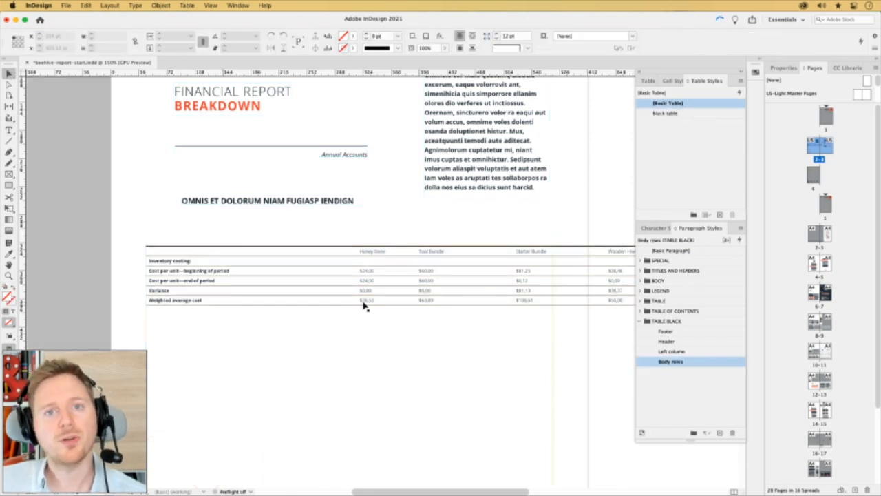
{"action": "key", "text": "w"}
- Convert the first row of the inventory table to a header row
{"action": "left_click", "coordinate": [254, 249]}
{"action": "left_click", "coordinate": [183, 252]}
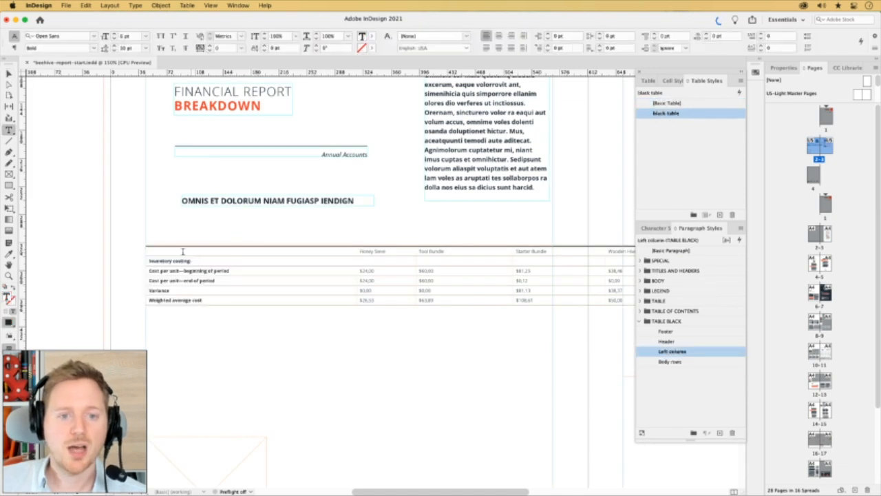
{"action": "left_click", "coordinate": [143, 251]}
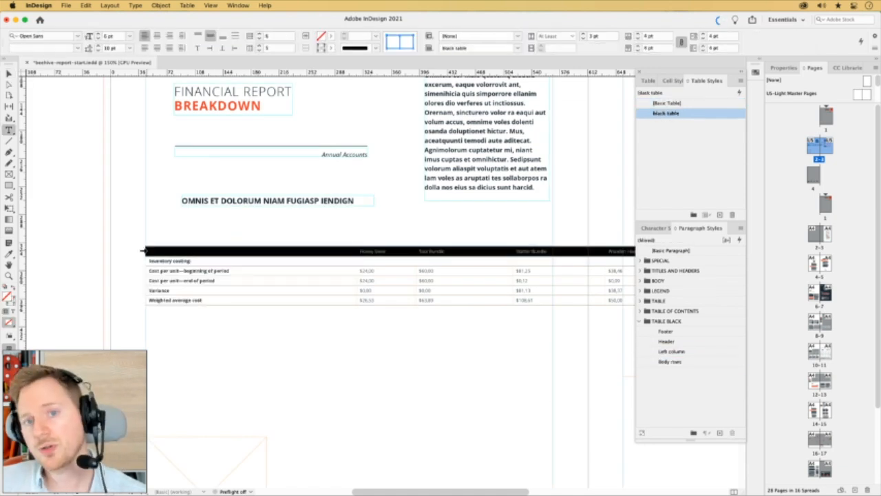
{"action": "right_click", "coordinate": [172, 255]}
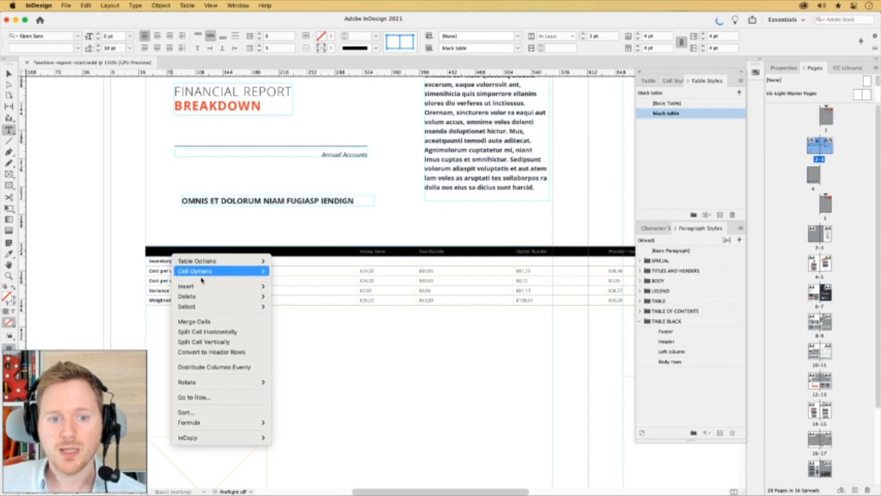
{"action": "left_click", "coordinate": [238, 352]}
- Try to convert the last row of the inventory table to a footer row
{"action": "right_click", "coordinate": [146, 305]}
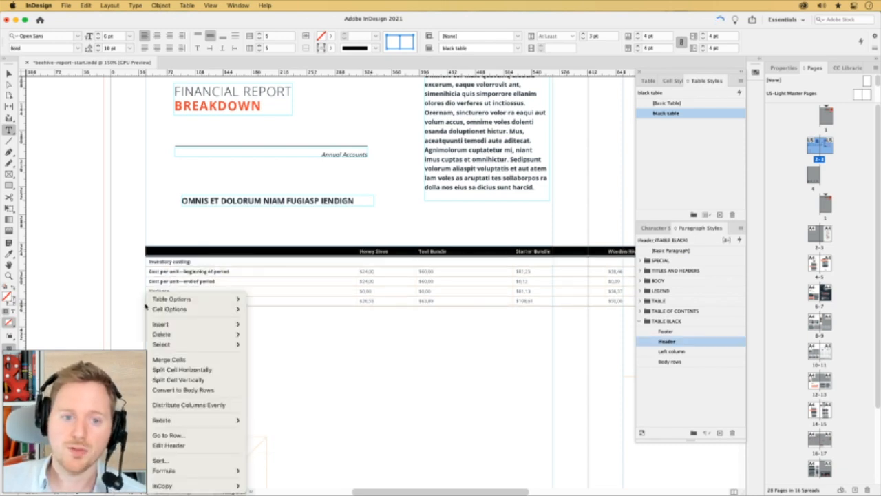
{"action": "left_click", "coordinate": [145, 306]}
{"action": "right_click", "coordinate": [158, 302]}
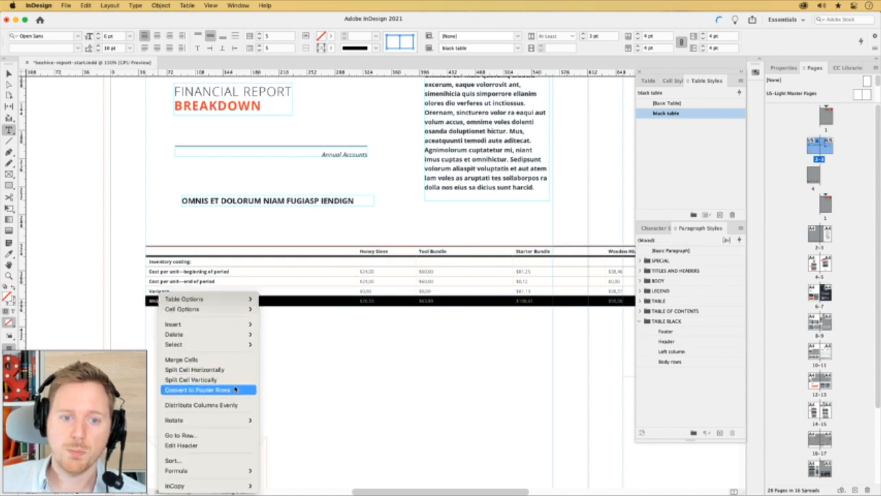
{"action": "left_click", "coordinate": [235, 390]}
{"action": "scroll", "coordinate": [262, 287], "scroll_direction": "down", "scroll_amount": 2}
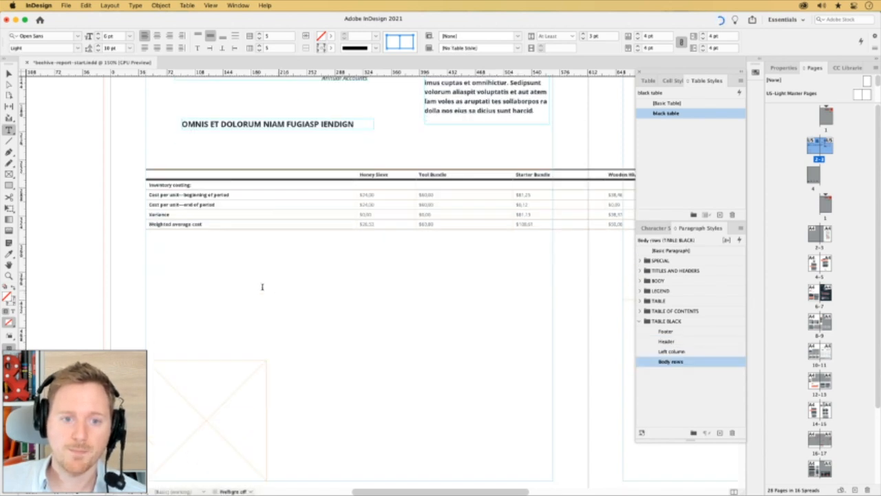
{"action": "scroll", "coordinate": [262, 287], "scroll_direction": "down", "scroll_amount": 2}
{"action": "left_click", "coordinate": [9, 73]}
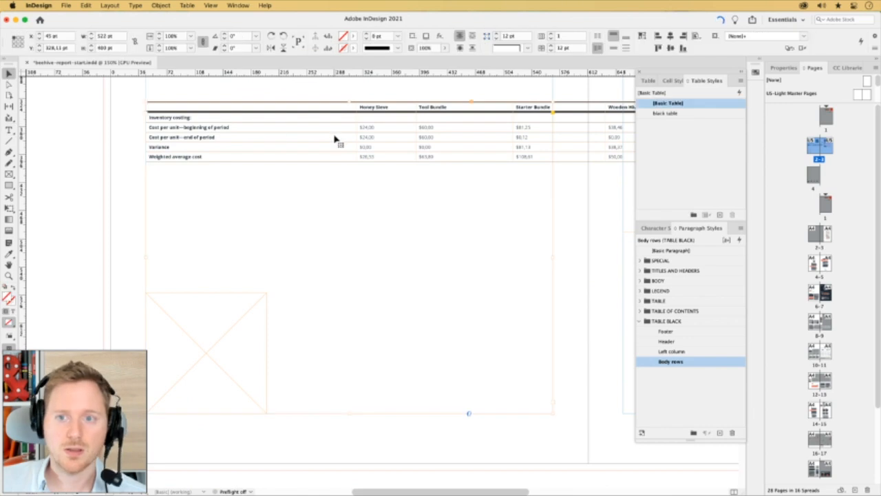
- Convert the "Weighted average cost" row to a footer row and briefly preview the page without guides
{"action": "double_click", "coordinate": [196, 157]}
{"action": "left_click", "coordinate": [143, 156]}
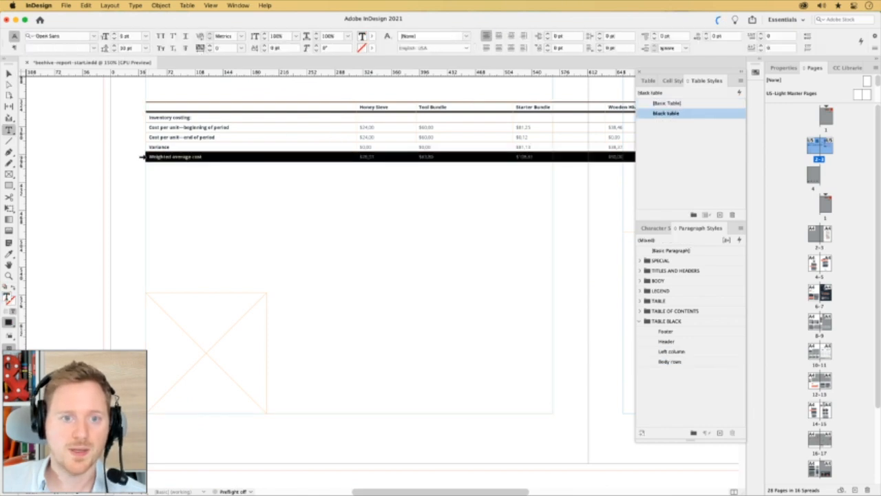
{"action": "right_click", "coordinate": [153, 157]}
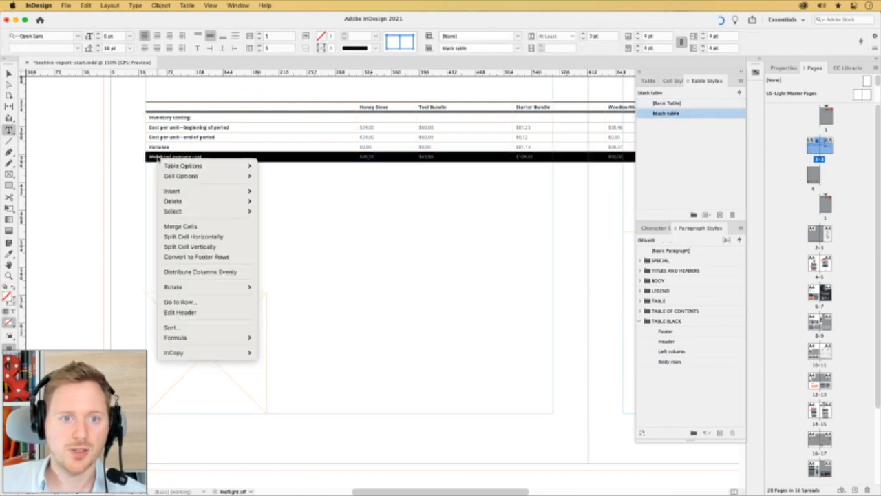
{"action": "left_click", "coordinate": [225, 257]}
{"action": "key", "text": "Escape"}
{"action": "key", "text": "w"}
{"action": "left_click_drag", "start_coordinate": [476, 184], "coordinate": [452, 314]}
{"action": "key", "text": "w"}
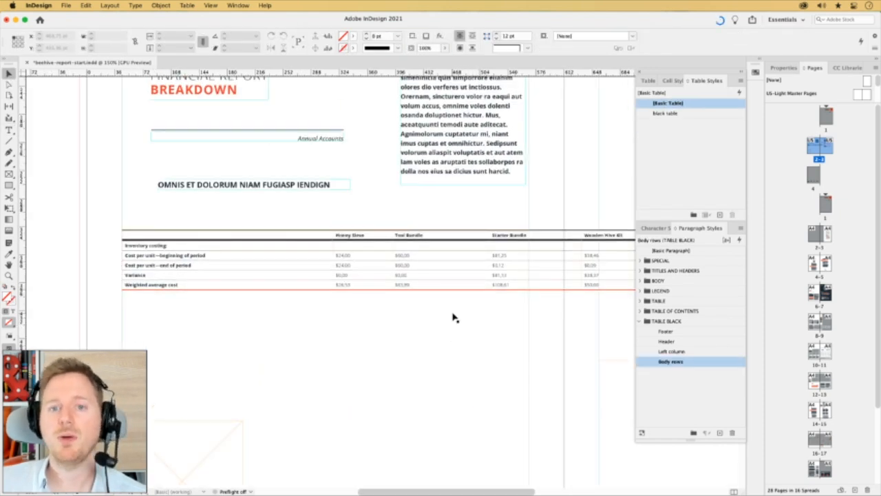
- Import the sold_analysis cell range from sorted-data.xls with import options and place it below the inventory table
{"action": "left_click", "coordinate": [343, 298], "text": "alt+super"}
{"action": "left_click", "coordinate": [342, 299], "text": "alt+super"}
{"action": "left_click_drag", "start_coordinate": [287, 276], "coordinate": [383, 271]}
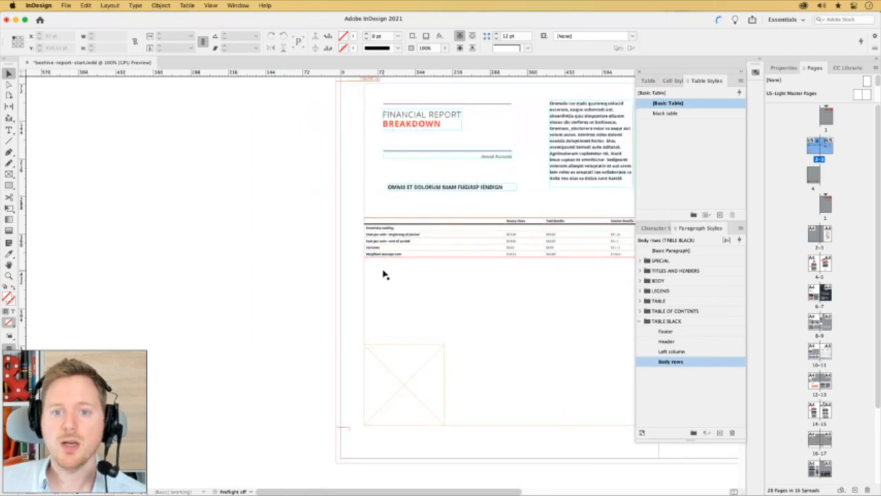
{"action": "key", "text": "super+d"}
{"action": "left_click", "coordinate": [366, 124]}
{"action": "left_click", "coordinate": [650, 409]}
{"action": "left_click", "coordinate": [275, 159]}
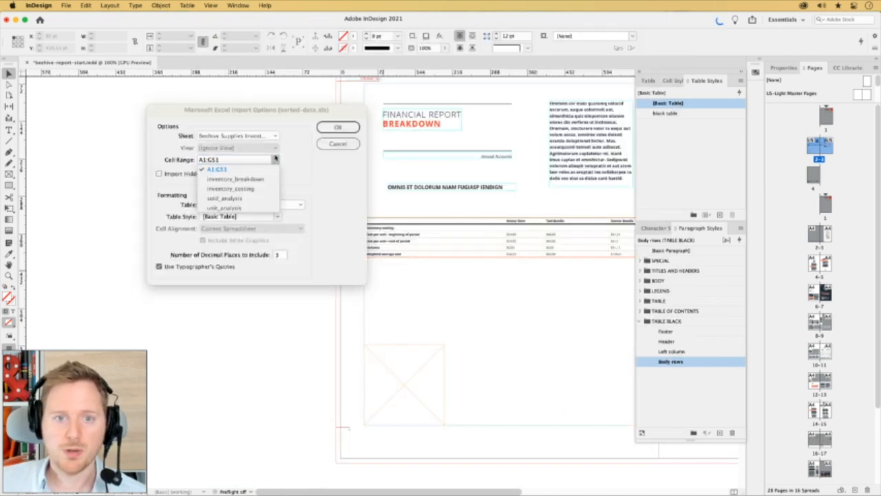
{"action": "left_click", "coordinate": [235, 198]}
{"action": "left_click", "coordinate": [337, 127]}
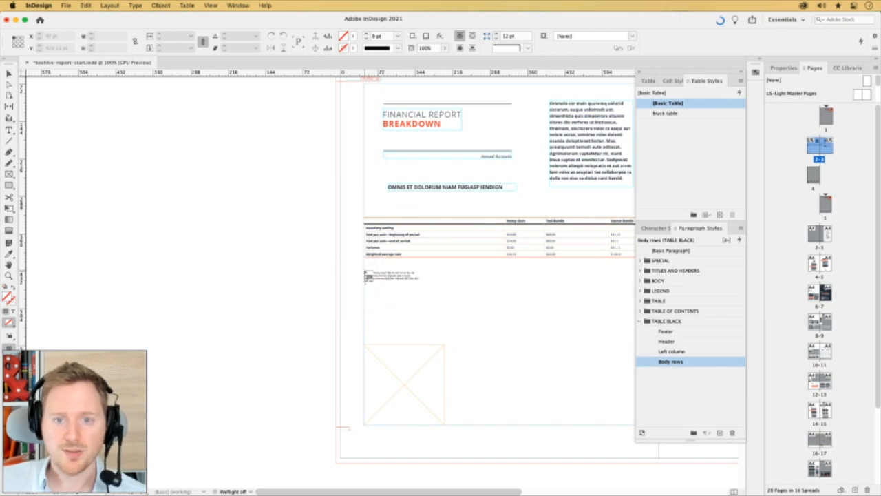
{"action": "left_click", "coordinate": [364, 270]}
- Convert the top row of the placed cost of goods sold table to a header row
{"action": "scroll", "coordinate": [296, 298], "scroll_direction": "right", "scroll_amount": 5}
{"action": "scroll", "coordinate": [296, 299], "scroll_direction": "down", "scroll_amount": 1}
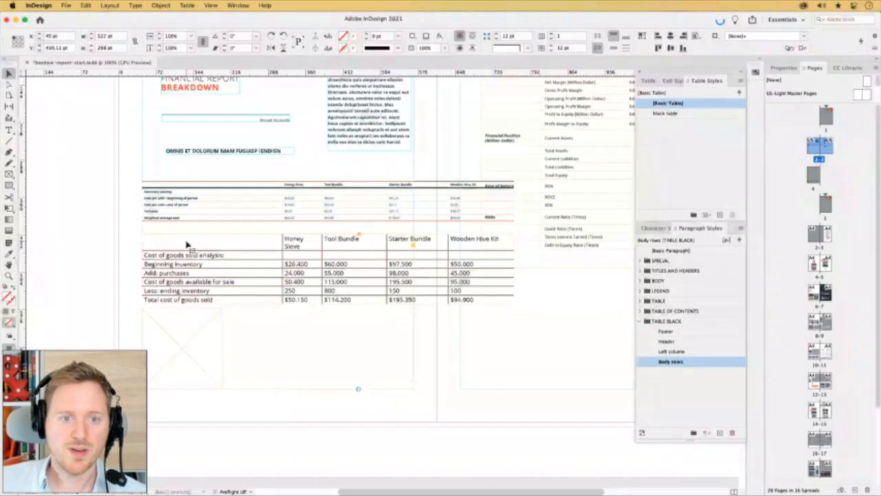
{"action": "double_click", "coordinate": [150, 240]}
{"action": "left_click", "coordinate": [138, 242]}
{"action": "right_click", "coordinate": [164, 246]}
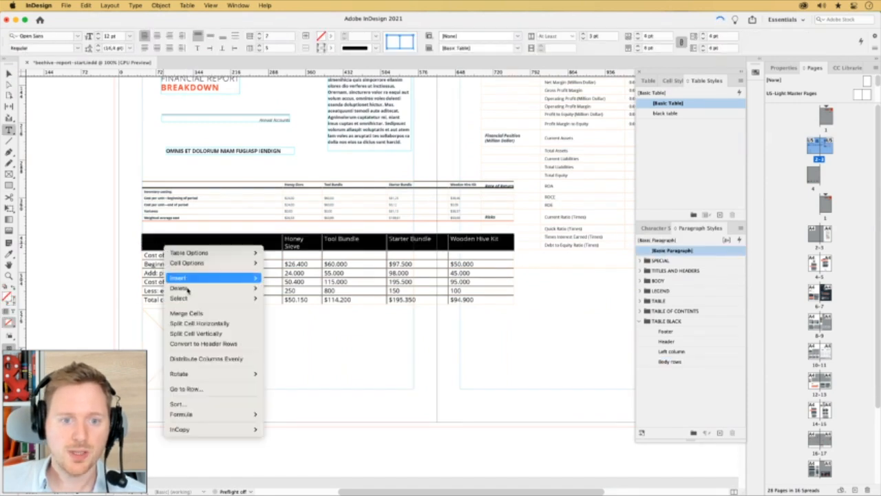
{"action": "left_click", "coordinate": [188, 343]}
- Convert the "Total cost of goods sold" row to a footer row
{"action": "left_click", "coordinate": [146, 300]}
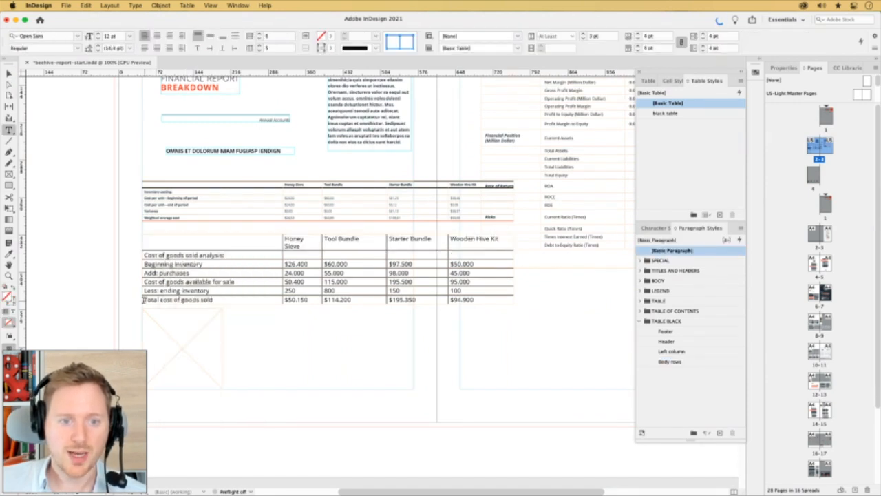
{"action": "left_click", "coordinate": [141, 301]}
{"action": "right_click", "coordinate": [152, 301]}
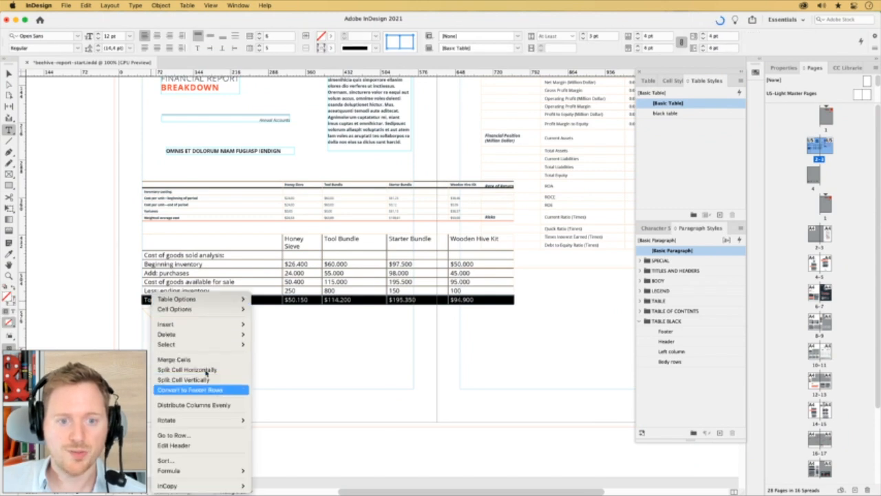
{"action": "left_click", "coordinate": [205, 390]}
- Apply the "black table" table style to the entire cost of goods sold table and preview the page without guides
{"action": "left_click", "coordinate": [140, 233]}
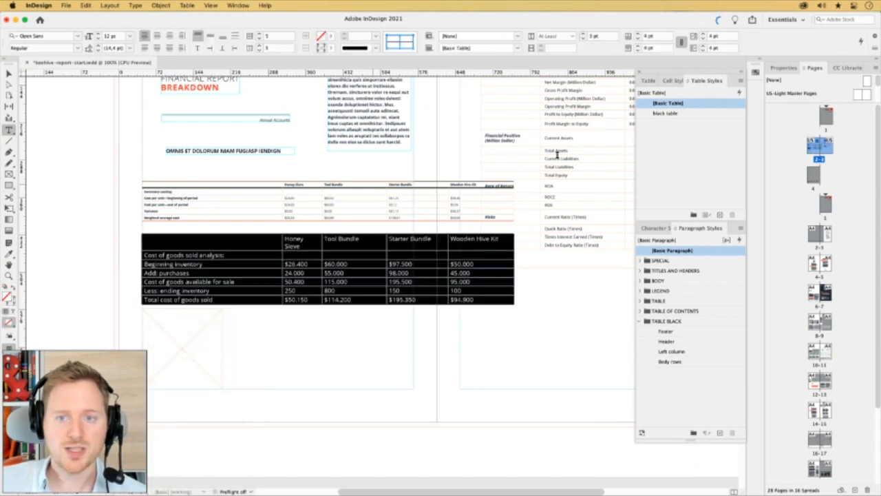
{"action": "left_click", "coordinate": [666, 113]}
{"action": "key", "text": "Escape"}
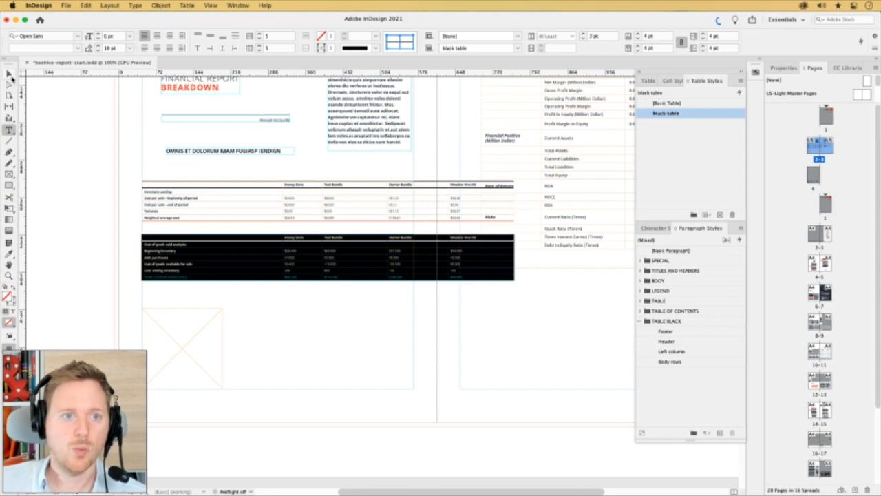
{"action": "left_click", "coordinate": [55, 156]}
{"action": "key", "text": "w"}
{"action": "key", "text": "super+equal"}
{"action": "left_click_drag", "start_coordinate": [401, 302], "coordinate": [409, 328]}
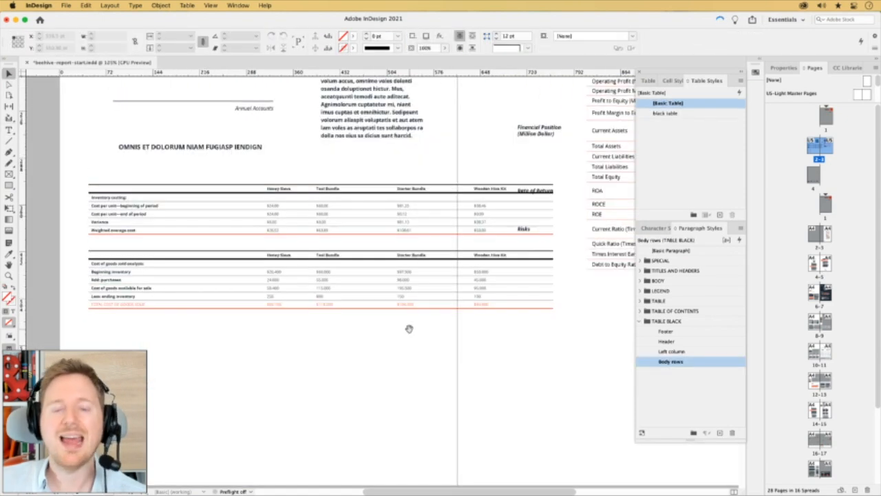
- Delete the cost of goods sold table from the page and show the guides again
{"action": "left_click", "coordinate": [374, 305]}
{"action": "key", "text": "Delete"}
{"action": "key", "text": "w"}
{"action": "scroll", "coordinate": [335, 309], "scroll_direction": "up", "scroll_amount": 2}
{"action": "scroll", "coordinate": [335, 309], "scroll_direction": "left", "scroll_amount": 1}
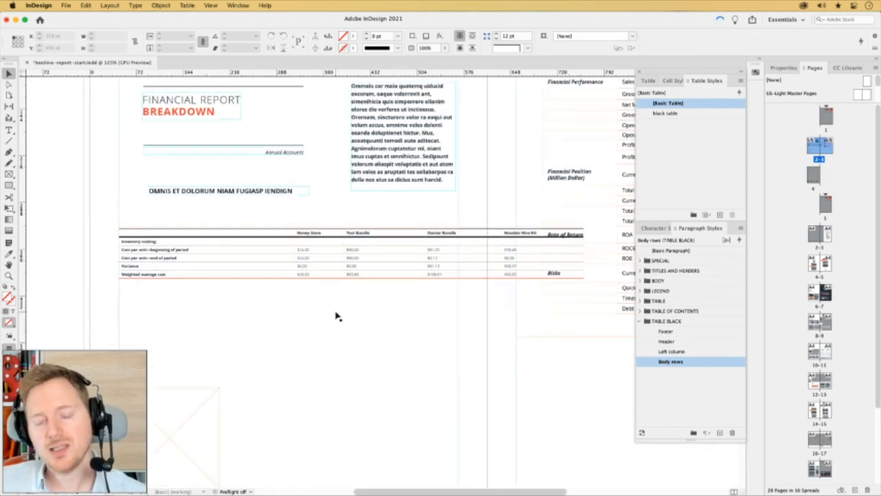
- Select individual whole columns and rows of the inventory table, and try to move the Honey Sieve column
{"action": "left_click", "coordinate": [277, 270], "text": "super"}
{"action": "left_click", "coordinate": [276, 270], "text": "super"}
{"action": "scroll", "coordinate": [276, 228], "scroll_direction": "right", "scroll_amount": 5}
{"action": "scroll", "coordinate": [275, 228], "scroll_direction": "down", "scroll_amount": 1}
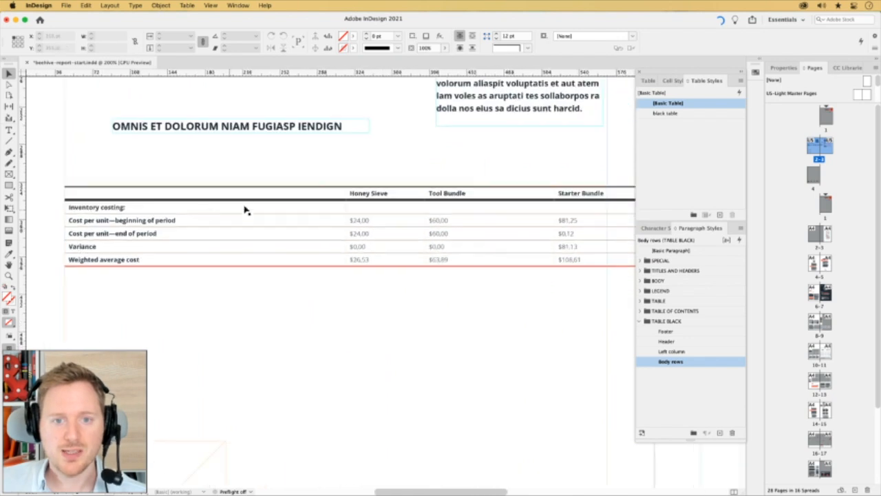
{"action": "double_click", "coordinate": [244, 196]}
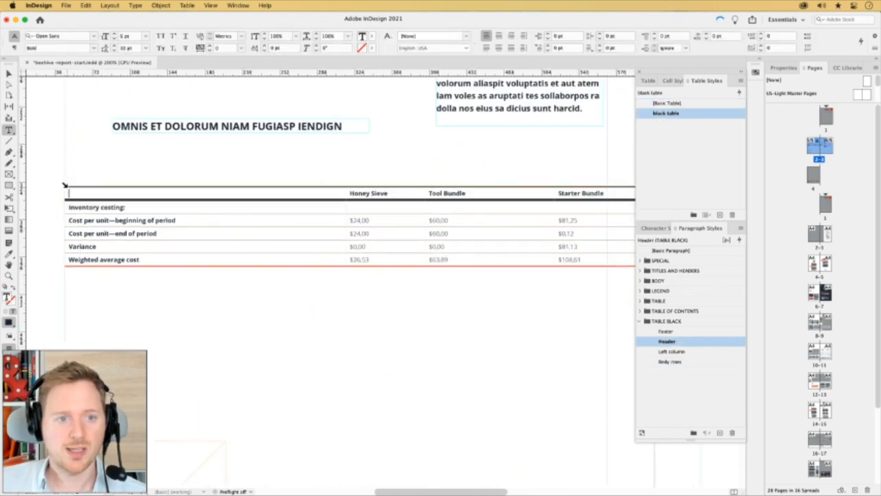
{"action": "left_click", "coordinate": [123, 185]}
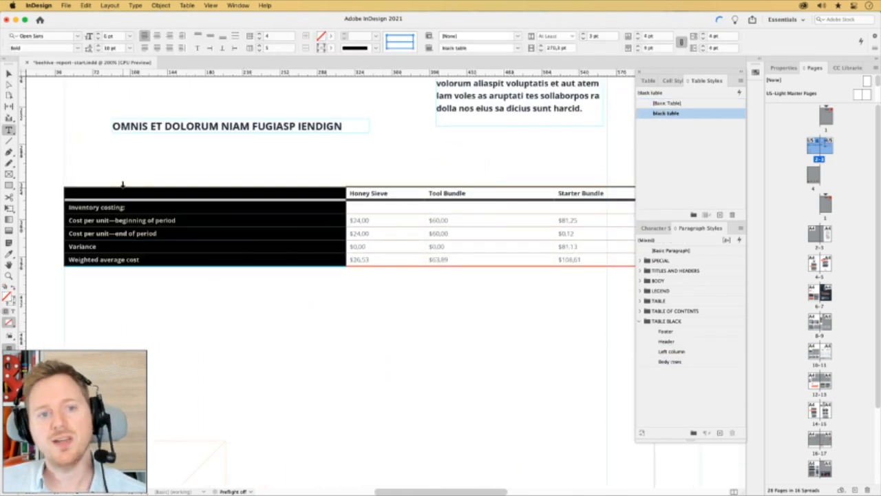
{"action": "left_click", "coordinate": [448, 183]}
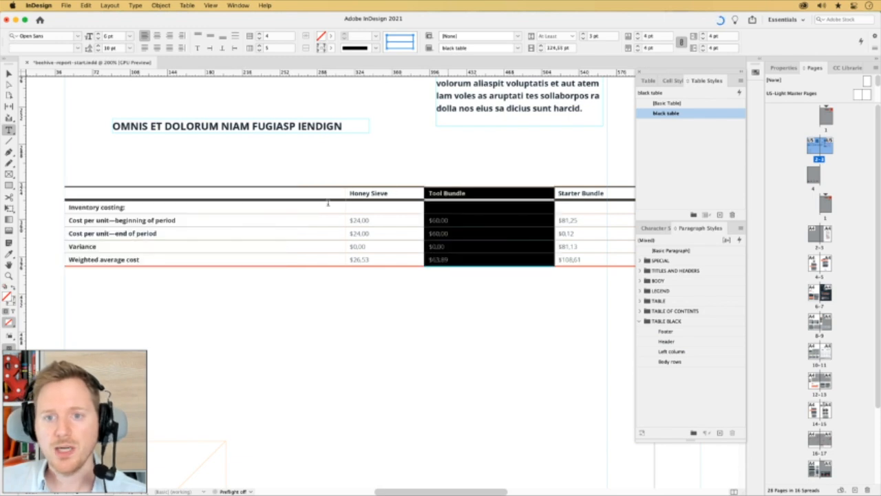
{"action": "left_click", "coordinate": [62, 207]}
{"action": "left_click", "coordinate": [61, 220]}
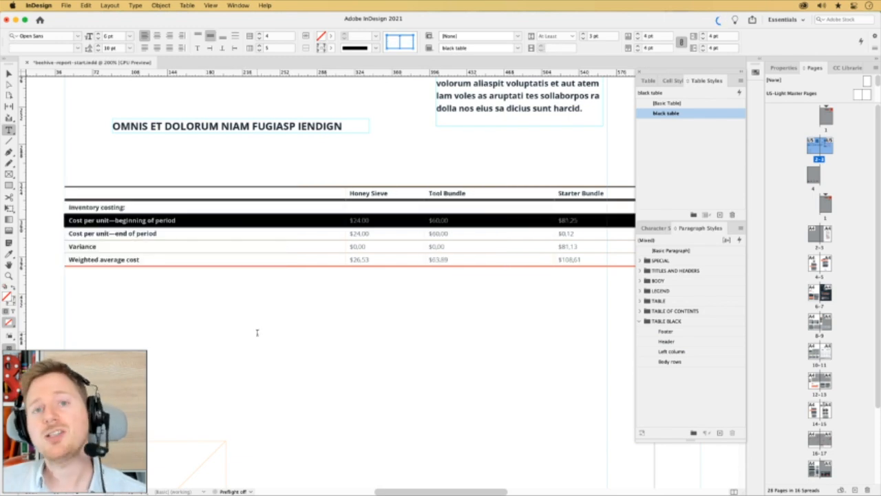
{"action": "left_click", "coordinate": [375, 183]}
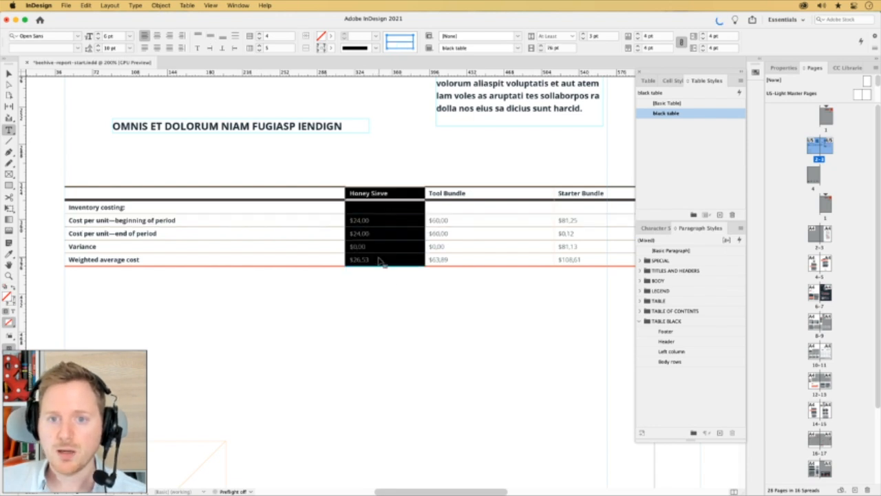
{"action": "left_click_drag", "start_coordinate": [411, 212], "coordinate": [355, 215]}
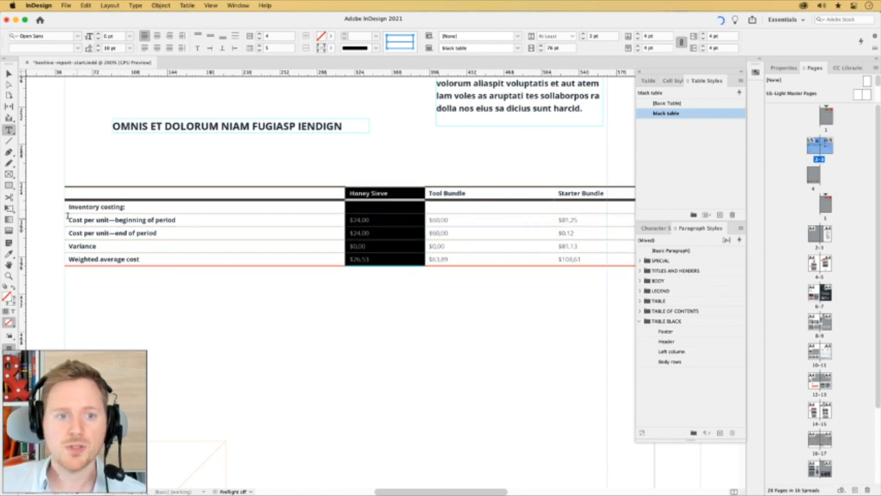
- Move the "Cost per unit—beginning of period" row directly below the Variance row in the inventory table
{"action": "left_click", "coordinate": [62, 212]}
{"action": "left_click_drag", "start_coordinate": [246, 223], "coordinate": [242, 254]}
{"action": "left_click", "coordinate": [227, 300]}
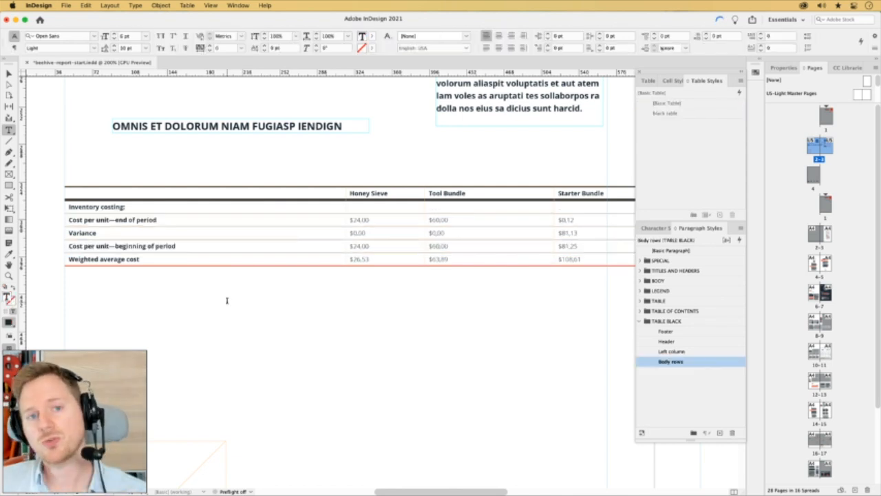
{"action": "left_click", "coordinate": [9, 74]}
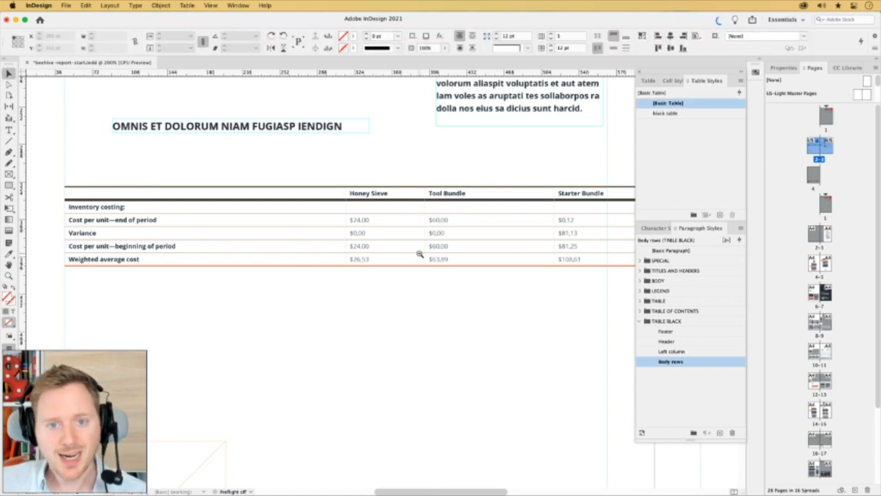
- Increase the inventory table's row heights evenly, and narrow all its columns proportionally until the table ends at the page's right margin
{"action": "scroll", "coordinate": [418, 252], "scroll_direction": "down", "scroll_amount": 3}
{"action": "scroll", "coordinate": [448, 219], "scroll_direction": "down", "scroll_amount": 3}
{"action": "scroll", "coordinate": [453, 223], "scroll_direction": "up", "scroll_amount": 2}
{"action": "scroll", "coordinate": [454, 224], "scroll_direction": "left", "scroll_amount": 2}
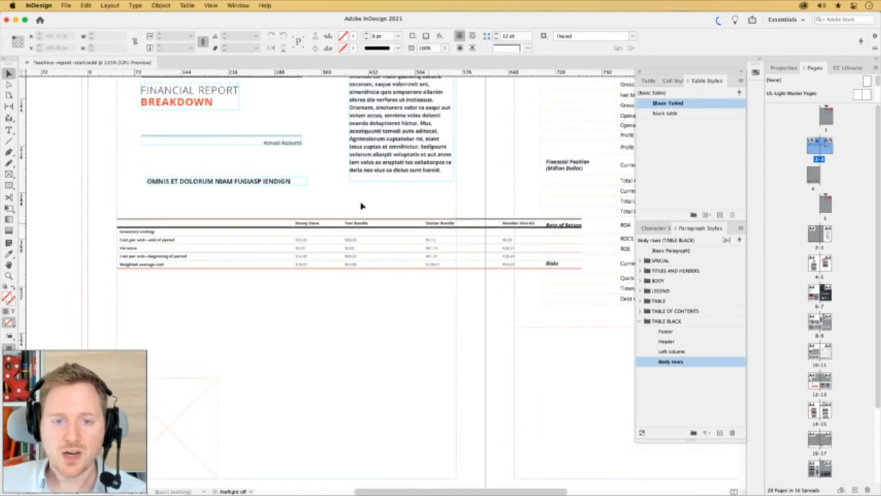
{"action": "double_click", "coordinate": [227, 222]}
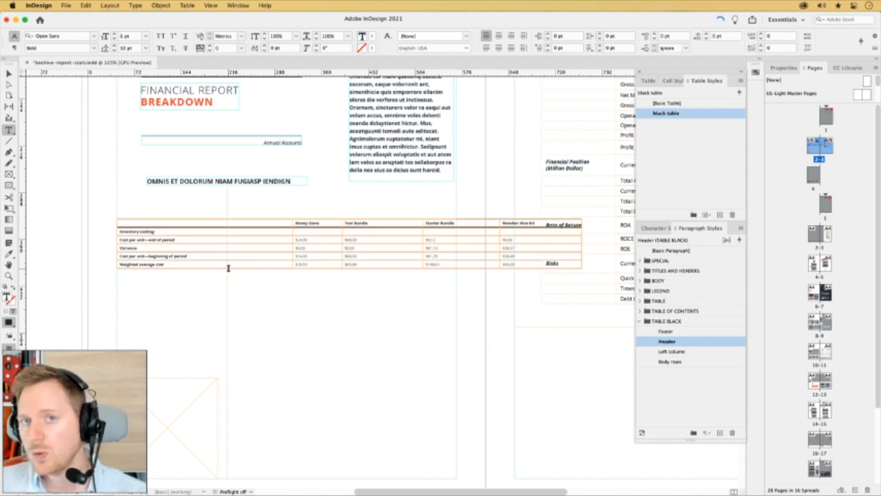
{"action": "mouse_move", "coordinate": [228, 269]}
{"action": "left_mouse_down"}
{"action": "mouse_move", "coordinate": [227, 325]}
{"action": "mouse_move", "coordinate": [233, 273]}
{"action": "left_mouse_up"}
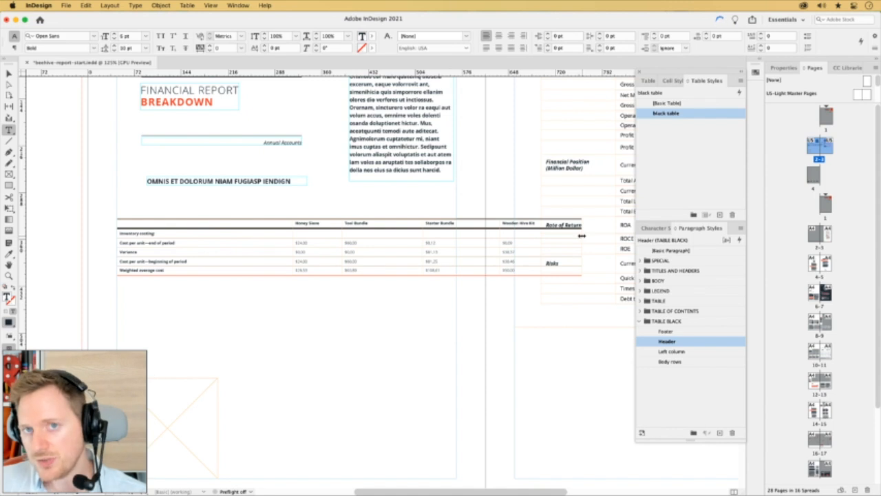
{"action": "left_click_drag", "start_coordinate": [582, 235], "coordinate": [455, 232]}
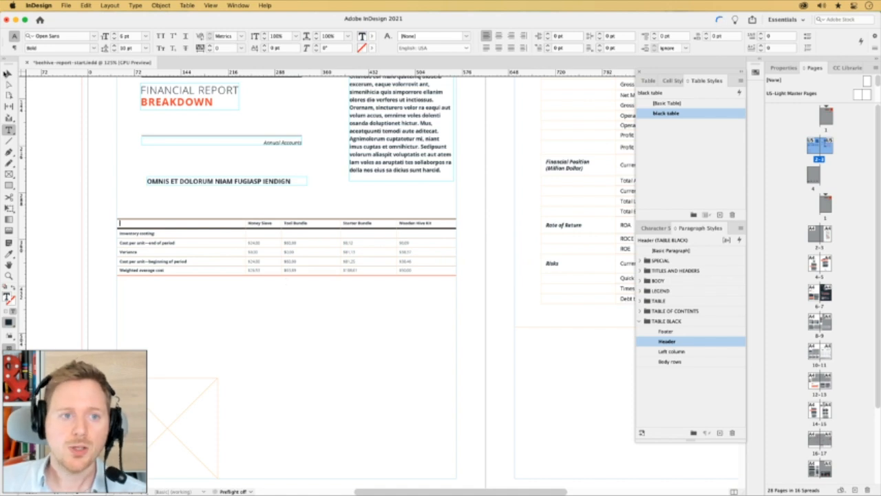
{"action": "left_click", "coordinate": [8, 74]}
- Split all the cells of the inventory table's first column vertically into two columns
{"action": "scroll", "coordinate": [214, 255], "scroll_direction": "up", "scroll_amount": 3}
{"action": "left_click_drag", "start_coordinate": [213, 255], "coordinate": [269, 250]}
{"action": "double_click", "coordinate": [236, 204]}
{"action": "key", "text": "Escape"}
{"action": "left_click", "coordinate": [239, 201]}
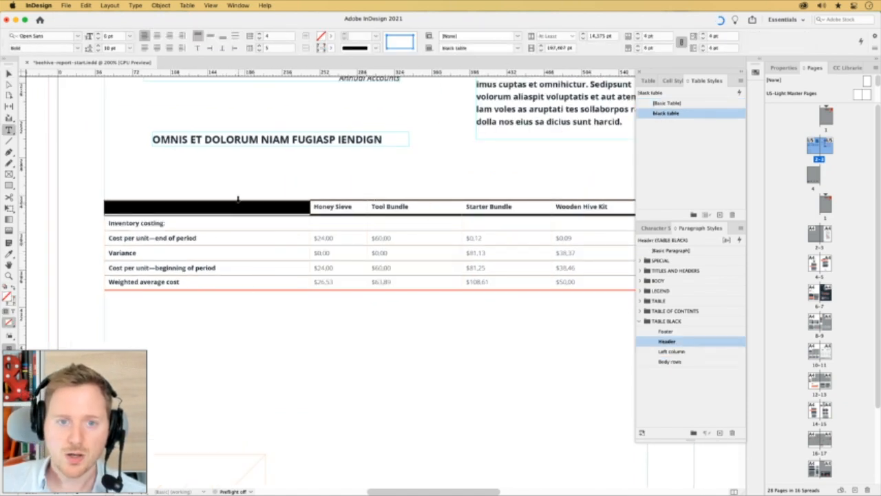
{"action": "right_click", "coordinate": [245, 211]}
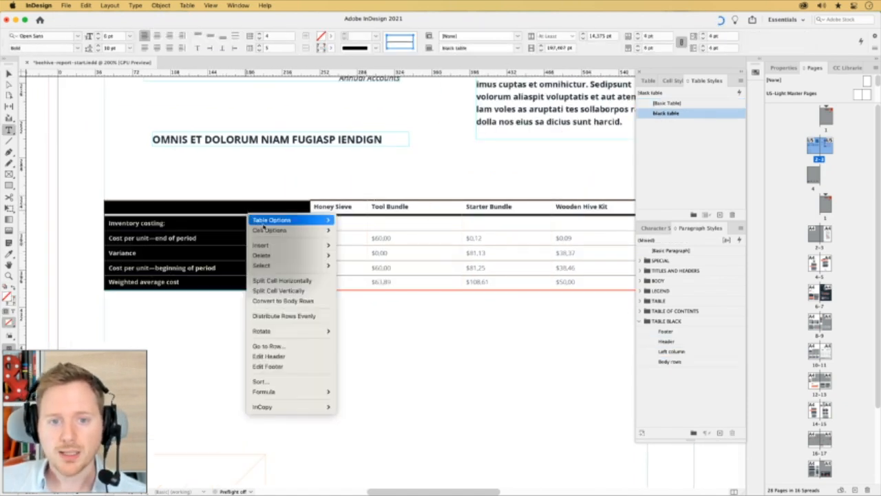
{"action": "left_click", "coordinate": [311, 293]}
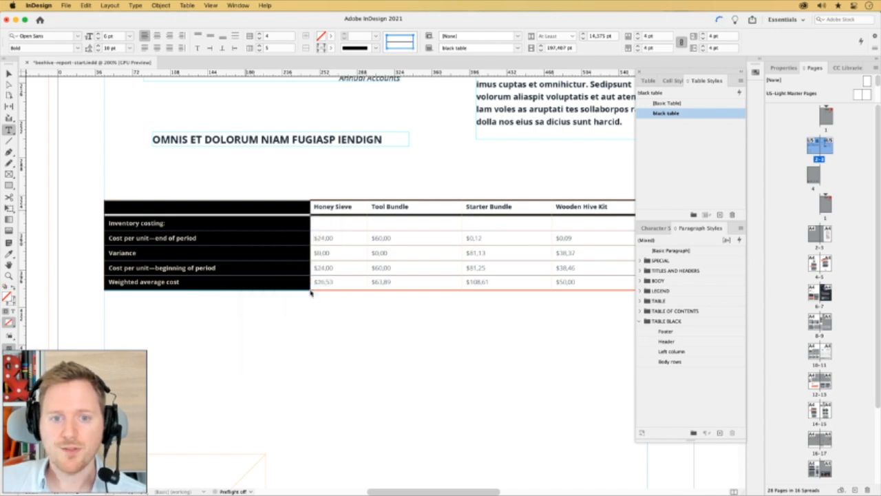
{"action": "left_click", "coordinate": [219, 222]}
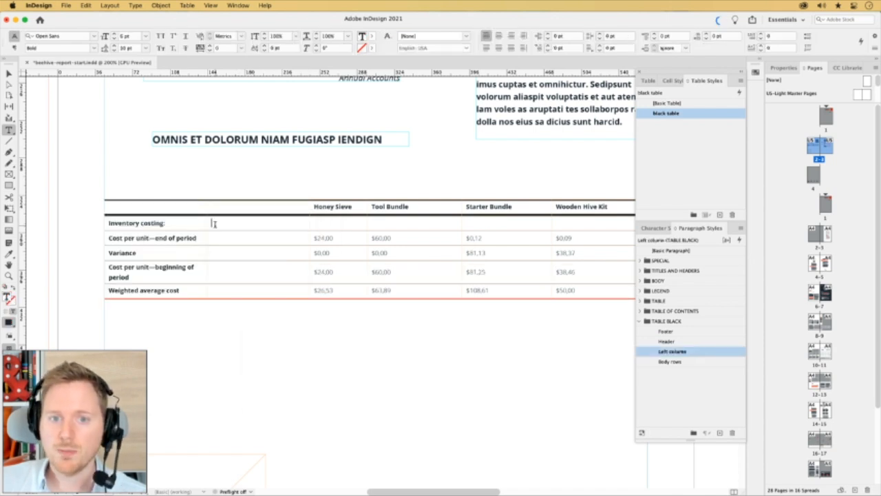
- Try to widen the inventory table's first column by moving only its right border, and undo the change
{"action": "left_click", "coordinate": [10, 74]}
{"action": "key", "text": "super+minus"}
{"action": "key", "text": "super+minus"}
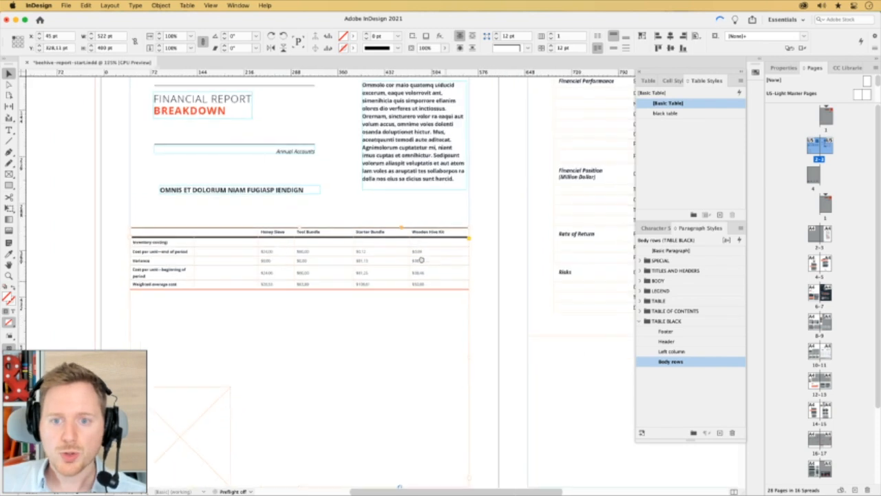
{"action": "double_click", "coordinate": [225, 241]}
{"action": "left_click", "coordinate": [225, 230]}
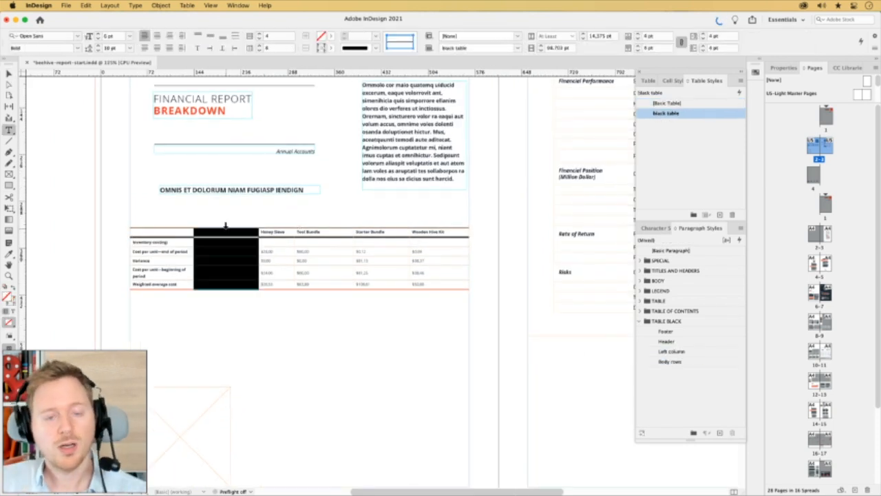
{"action": "left_click", "coordinate": [208, 243]}
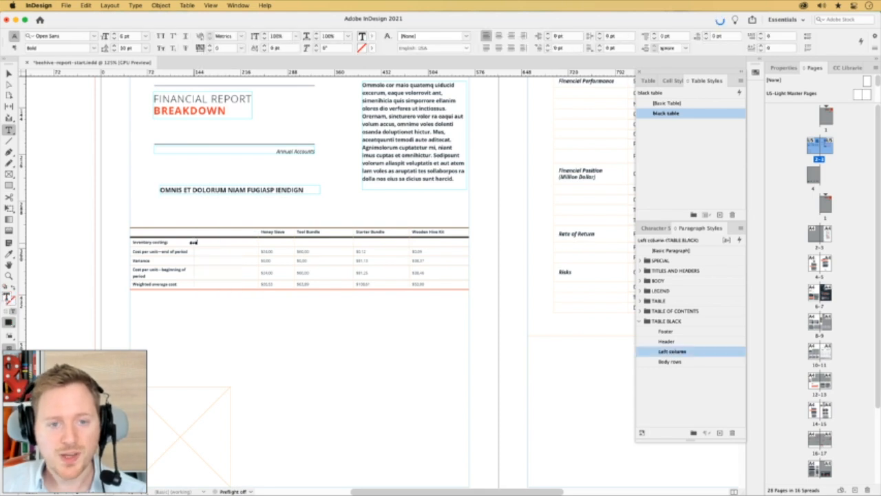
{"action": "left_click_drag", "start_coordinate": [194, 242], "coordinate": [251, 242]}
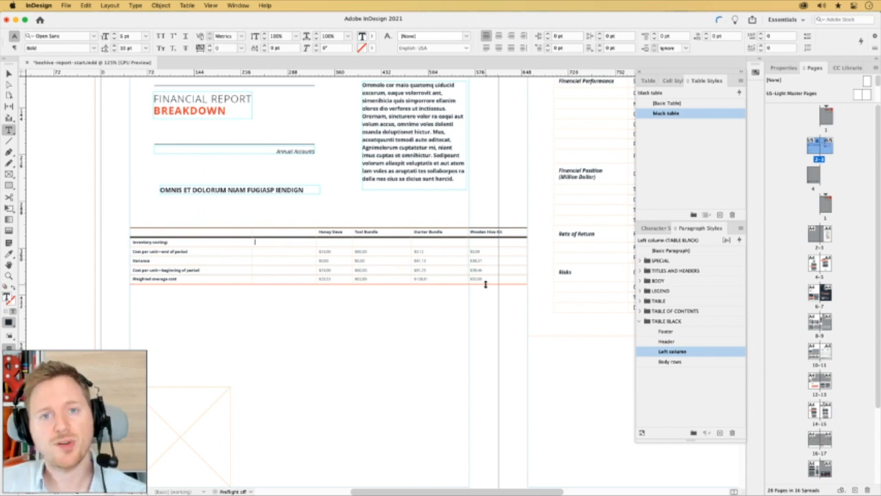
{"action": "key", "text": "super+z"}
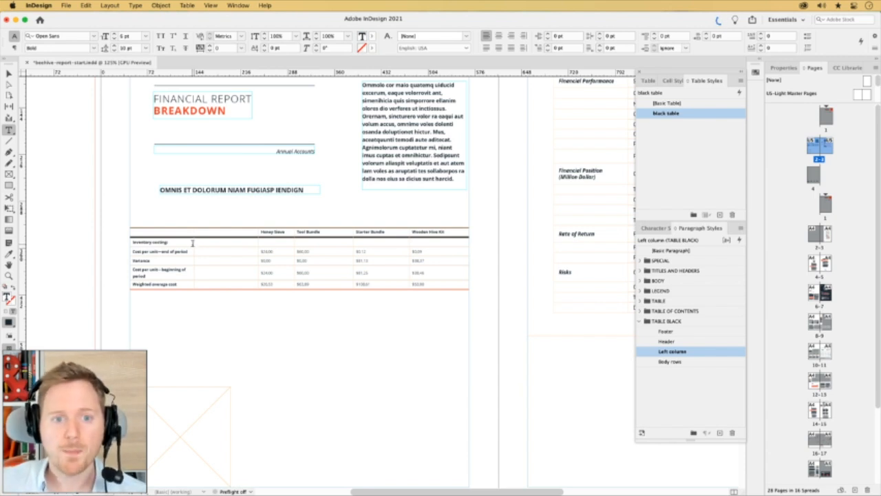
- Widen the row label column at the expense of the empty column beside it, keeping the overall table width
{"action": "left_click", "coordinate": [9, 74]}
{"action": "left_click", "coordinate": [60, 150]}
{"action": "left_click", "coordinate": [254, 287], "text": "super"}
{"action": "left_click", "coordinate": [254, 286], "text": "super"}
{"action": "left_click", "coordinate": [448, 278], "text": "super"}
{"action": "left_click_drag", "start_coordinate": [496, 253], "coordinate": [310, 274]}
{"action": "double_click", "coordinate": [290, 209]}
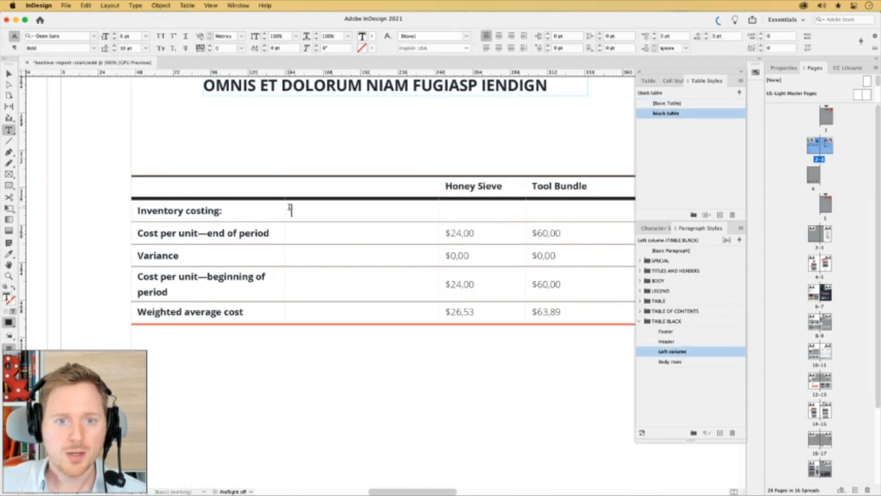
{"action": "left_click_drag", "start_coordinate": [285, 209], "coordinate": [356, 91]}
{"action": "left_click", "coordinate": [9, 74]}
{"action": "key", "text": "shift+super+a"}
- Distribute the Honey Sieve, Tool Bundle, Starter Bundle and Wooden Hive Kit columns evenly
{"action": "left_click", "coordinate": [429, 227], "text": "alt+super"}
{"action": "left_click", "coordinate": [428, 227], "text": "alt+super"}
{"action": "left_click", "coordinate": [429, 227], "text": "alt+super"}
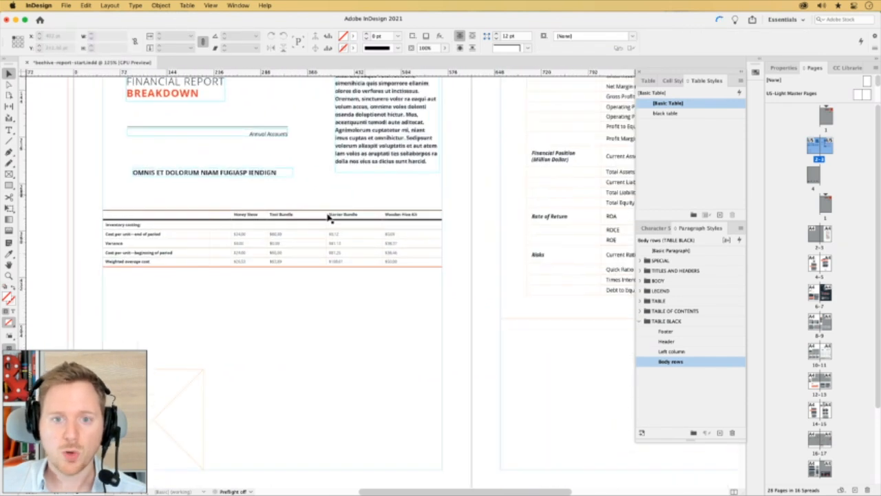
{"action": "double_click", "coordinate": [258, 218]}
{"action": "left_click_drag", "start_coordinate": [258, 217], "coordinate": [375, 219]}
{"action": "right_click", "coordinate": [350, 218]}
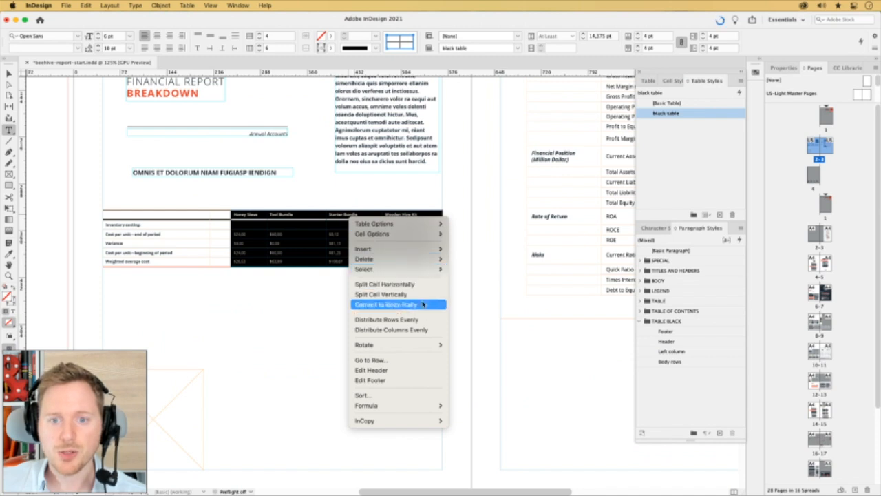
{"action": "left_click", "coordinate": [425, 332]}
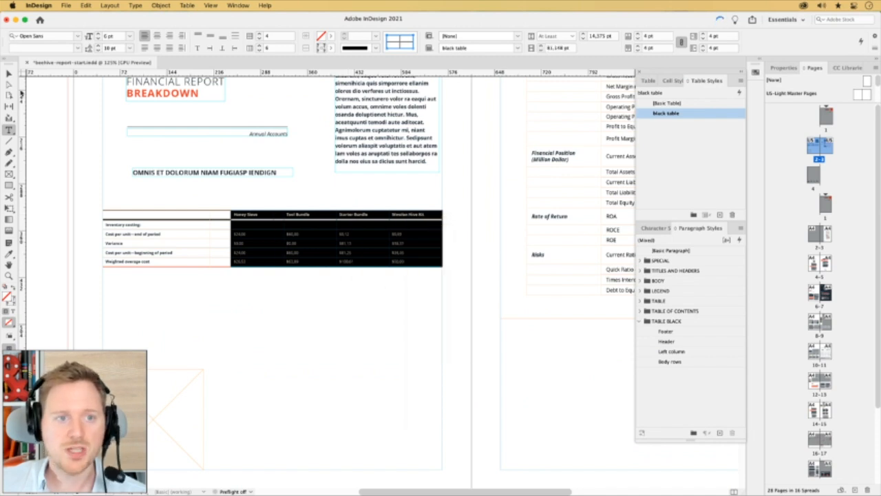
{"action": "key", "text": "Escape"}
{"action": "key", "text": "w"}
- Convert the empty cells beside the two Cost per unit labels and Variance to graphic cells
{"action": "left_click_drag", "start_coordinate": [377, 267], "coordinate": [349, 239]}
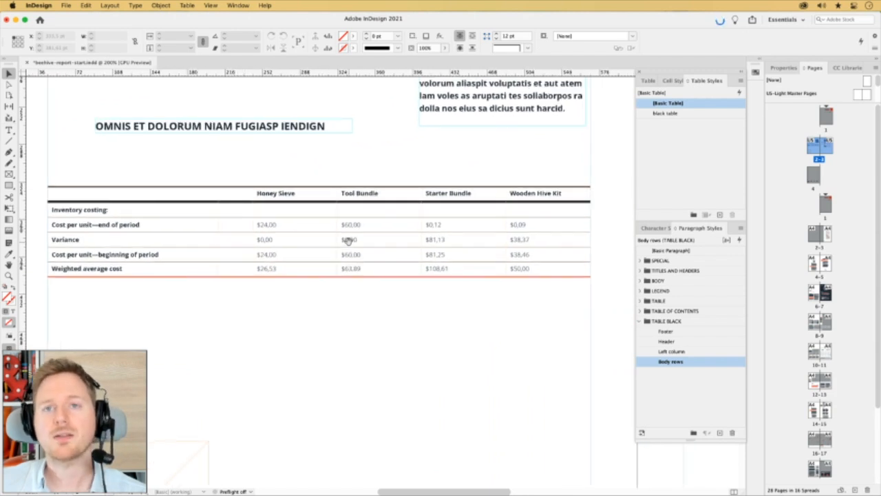
{"action": "double_click", "coordinate": [230, 228]}
{"action": "left_click_drag", "start_coordinate": [230, 229], "coordinate": [234, 251]}
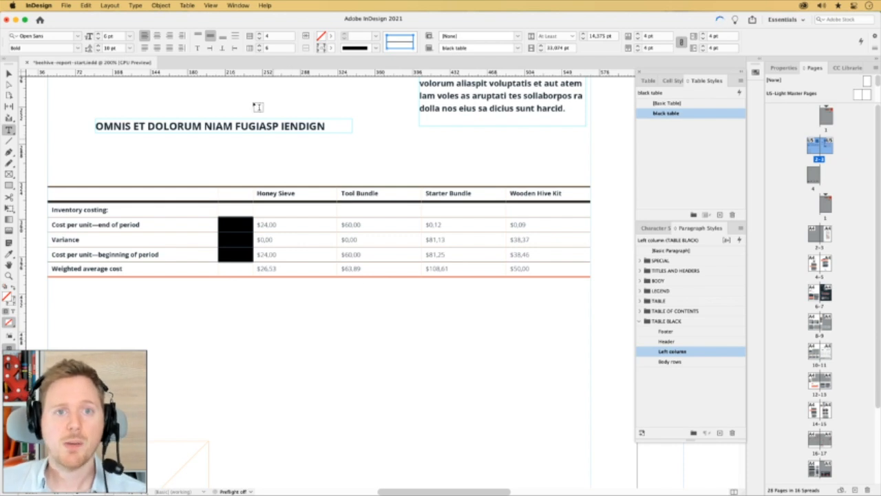
{"action": "left_click", "coordinate": [187, 6]}
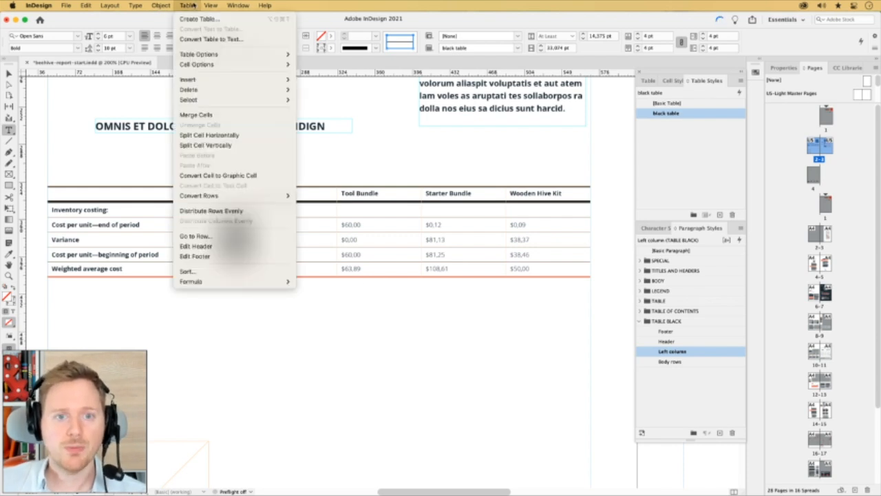
{"action": "left_click", "coordinate": [262, 176]}
{"action": "left_click", "coordinate": [245, 235]}
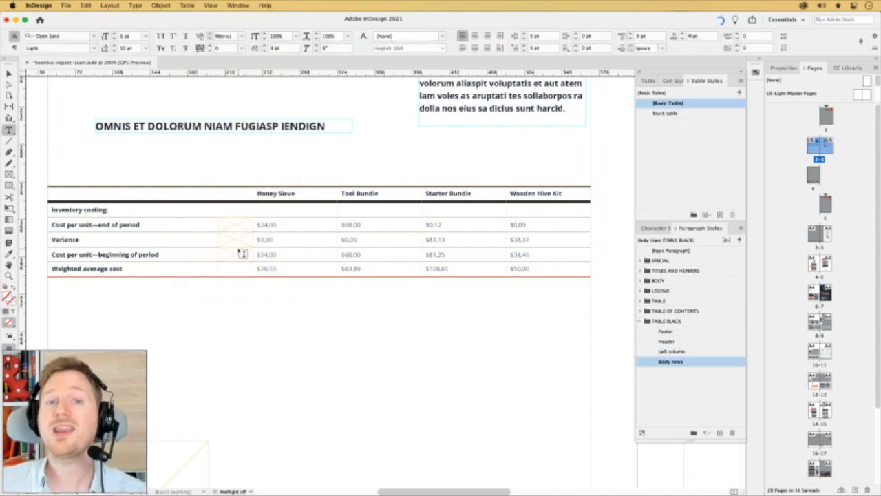
- Set the frame fitting of the three graphic cells to Fit Content Proportionally, with Auto-Fit on
{"action": "left_click_drag", "start_coordinate": [242, 254], "coordinate": [236, 224]}
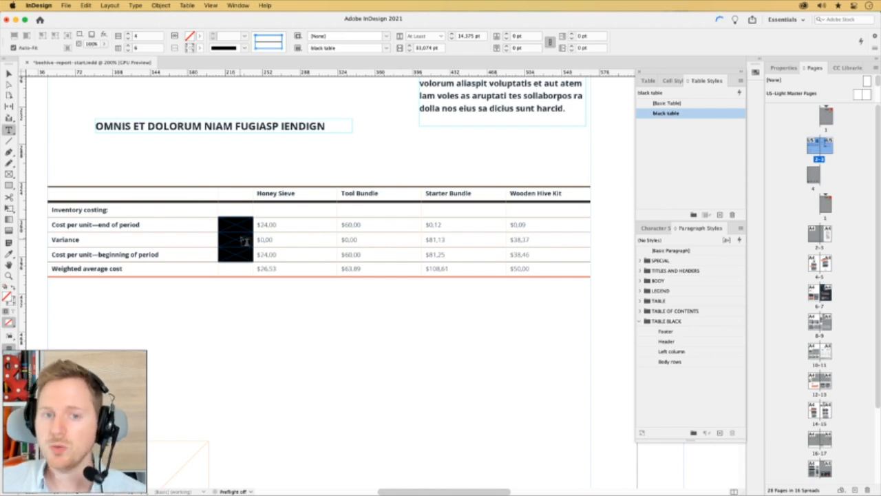
{"action": "left_click", "coordinate": [160, 5]}
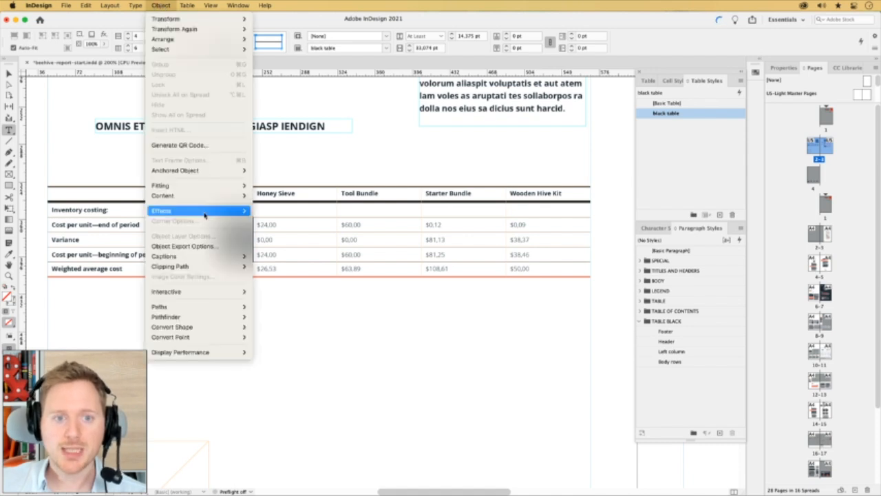
{"action": "mouse_move", "coordinate": [186, 292]}
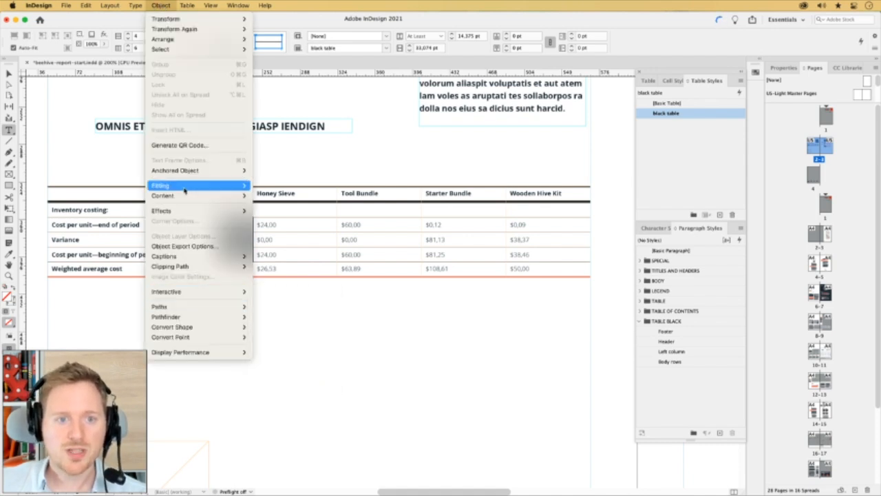
{"action": "mouse_move", "coordinate": [186, 187]}
{"action": "left_click", "coordinate": [329, 273]}
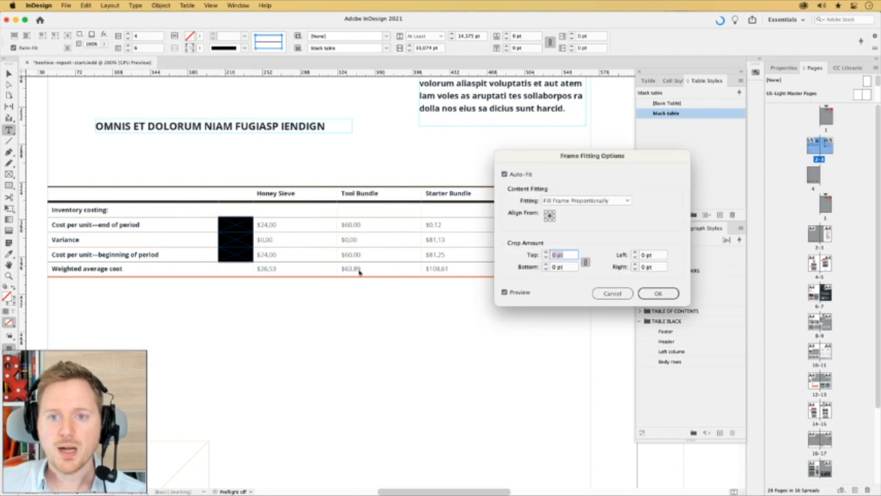
{"action": "left_click_drag", "start_coordinate": [551, 155], "coordinate": [433, 135]}
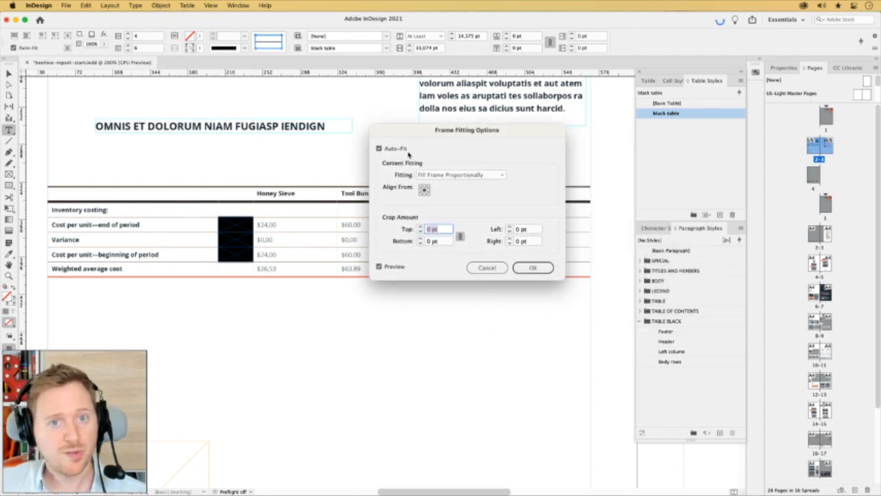
{"action": "left_click", "coordinate": [486, 176]}
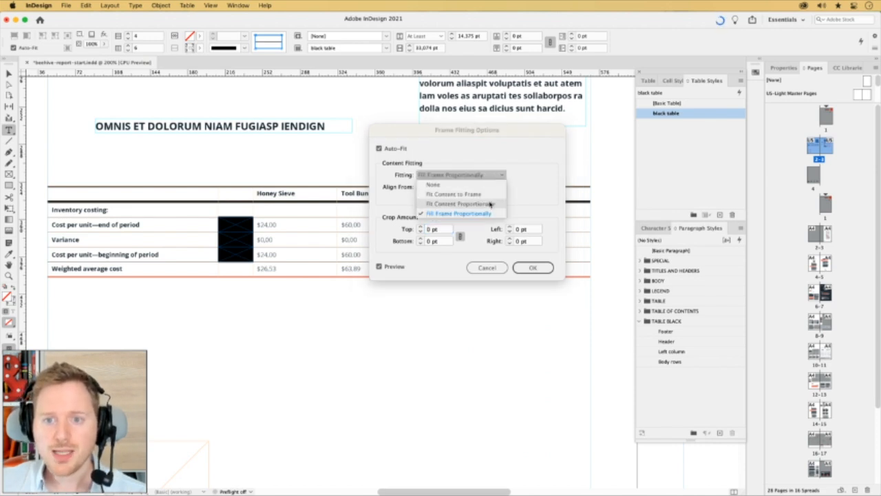
{"action": "left_click", "coordinate": [491, 205]}
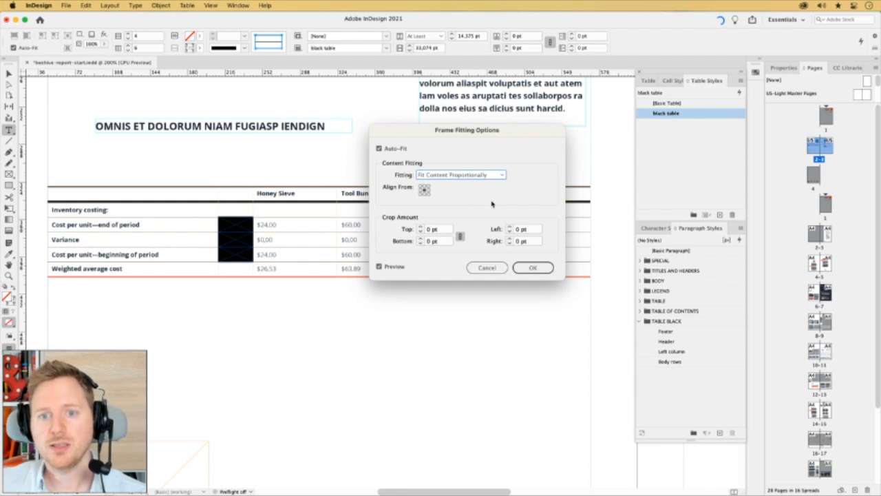
{"action": "left_click", "coordinate": [530, 270]}
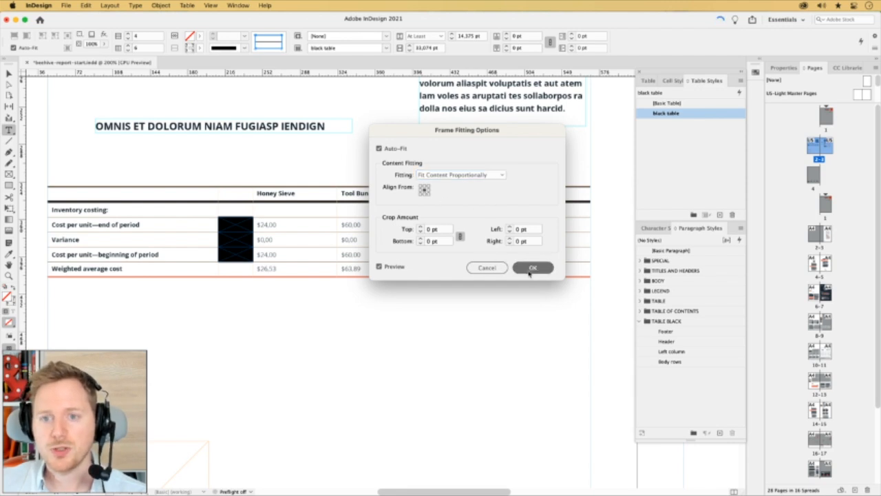
- With nothing selected, start placing files and browse to the End folder inside 05 Table champion
{"action": "left_click", "coordinate": [9, 74]}
{"action": "left_click_drag", "start_coordinate": [189, 161], "coordinate": [192, 162]}
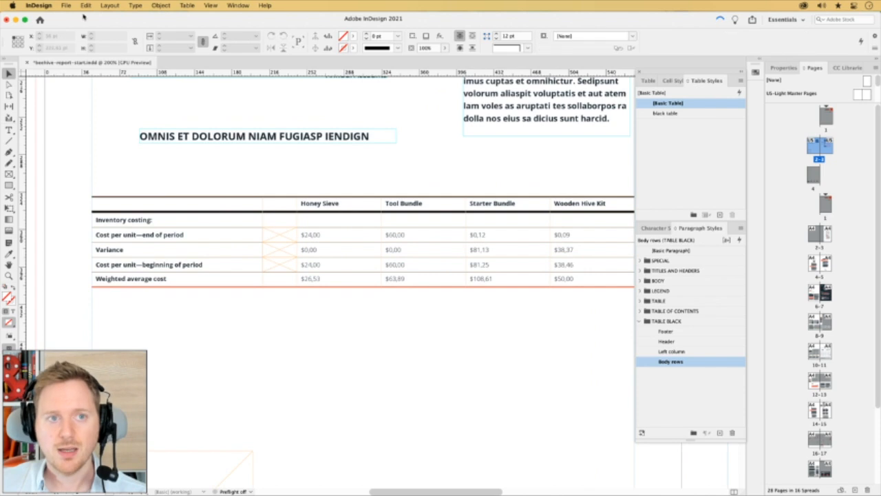
{"action": "left_click", "coordinate": [67, 5]}
{"action": "left_click", "coordinate": [86, 140]}
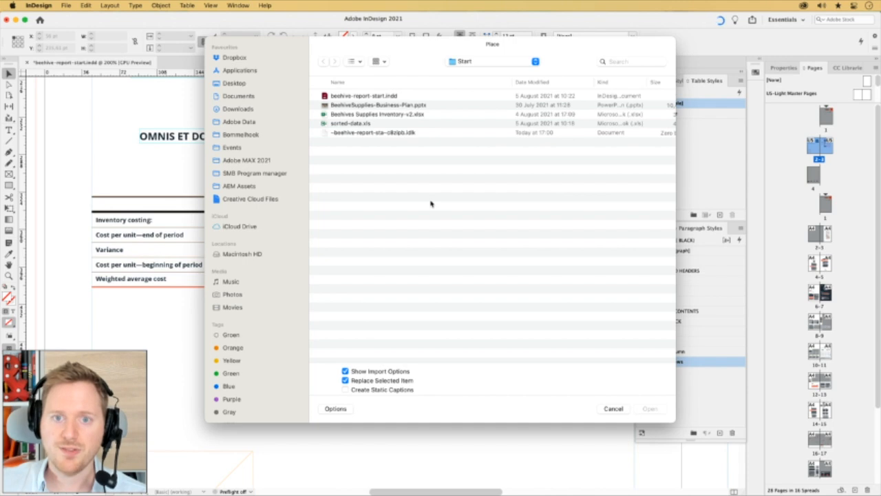
{"action": "key", "text": "super+Up"}
{"action": "key", "text": "Down"}
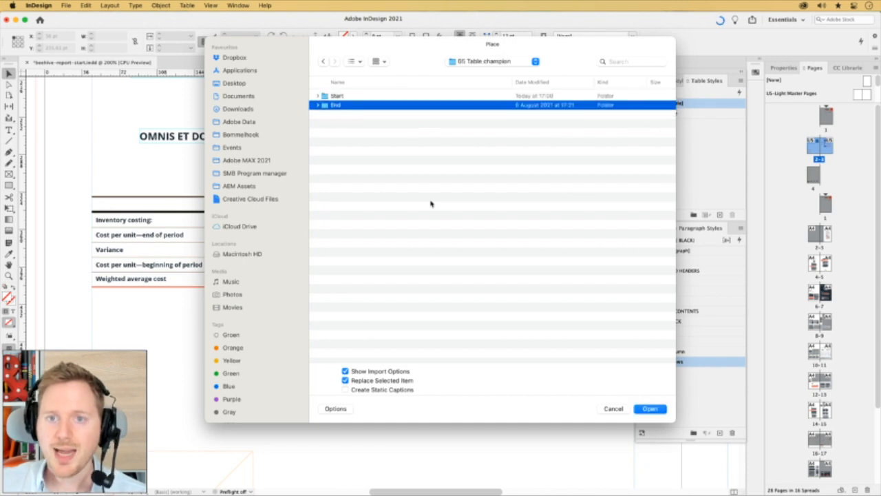
{"action": "key", "text": "super+Down"}
- Load goods.pdf, value.pdf and work.pdf from the Links folder for placing, with Show Import Options turned off
{"action": "key", "text": "Down"}
{"action": "key", "text": "Down"}
{"action": "key", "text": "Down"}
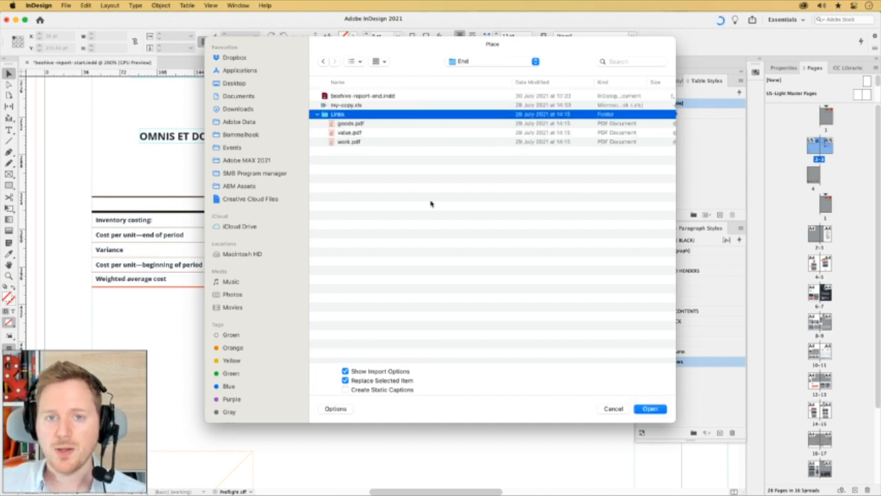
{"action": "key", "text": "Down"}
{"action": "key", "text": "shift+Down"}
{"action": "key", "text": "shift+Down"}
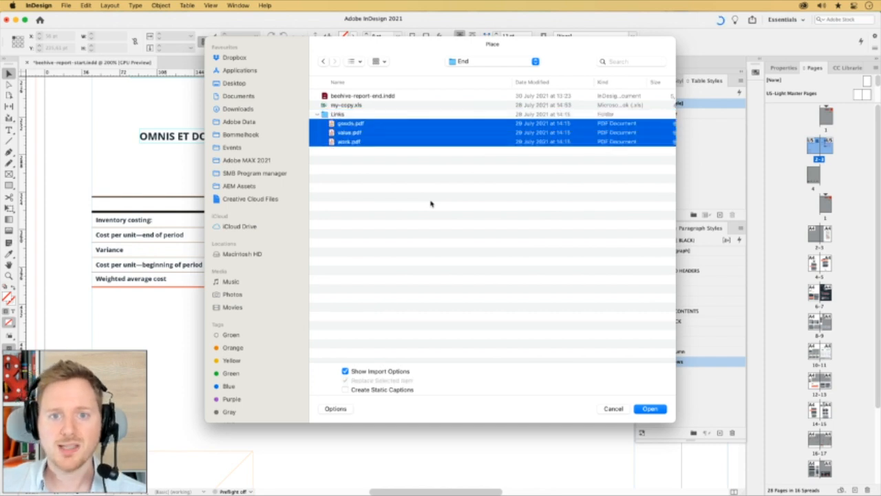
{"action": "left_click", "coordinate": [346, 373]}
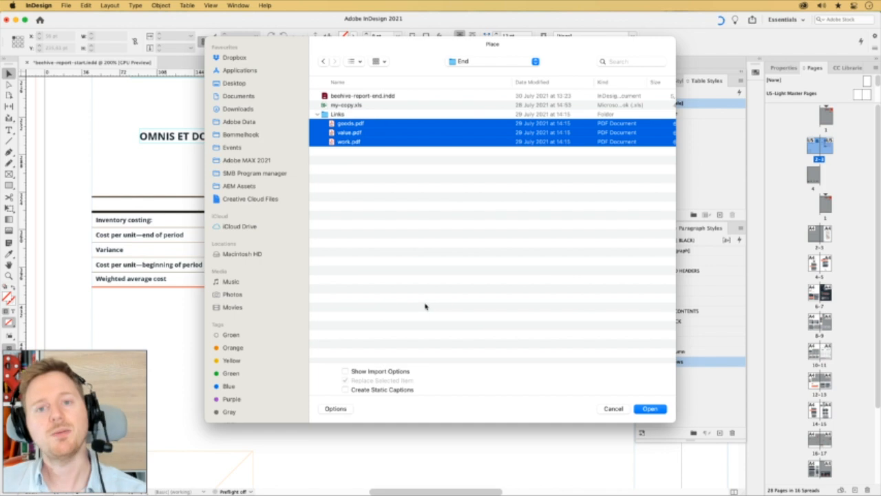
{"action": "left_click", "coordinate": [649, 409]}
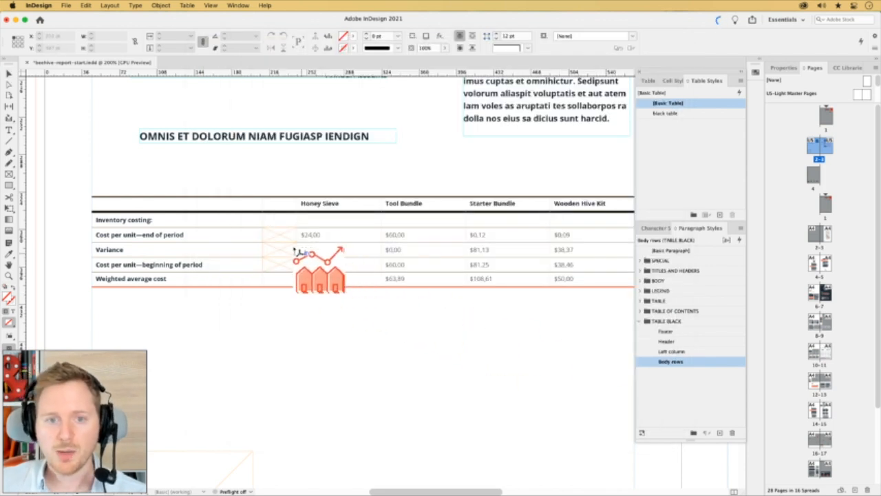
- Place the three loaded PDF icons into the graphic cells, one per row from Cost per unit—end of period downwards
{"action": "left_click", "coordinate": [282, 235]}
{"action": "left_click", "coordinate": [282, 254]}
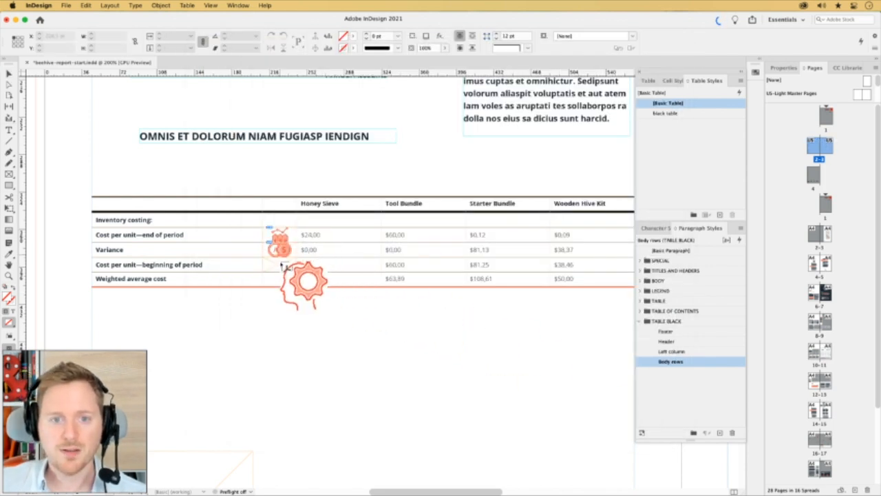
{"action": "left_click", "coordinate": [282, 266]}
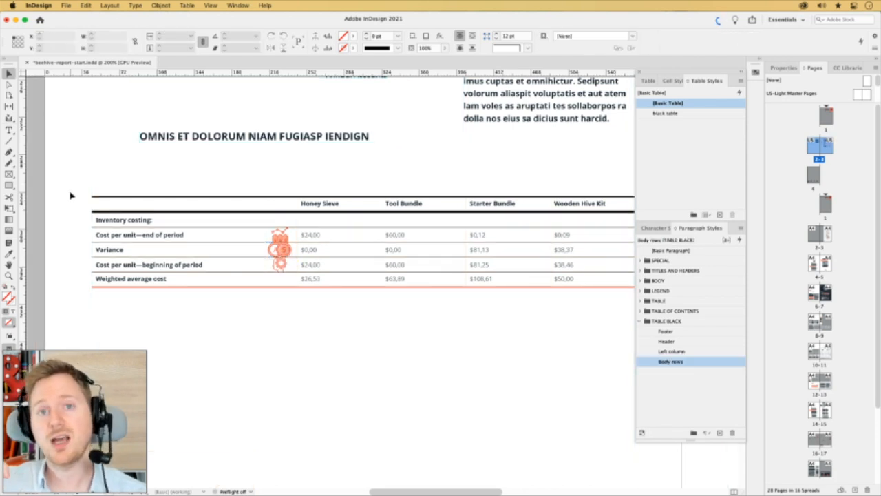
{"action": "key", "text": "w"}
{"action": "key", "text": "t"}
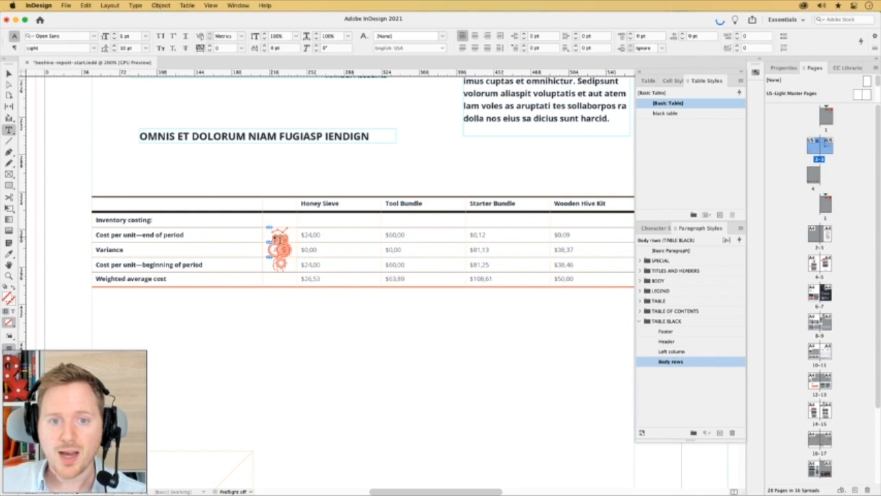
- Select the three graphic cells holding the icons and set their cell inset to 3 pt on all sides
{"action": "left_click", "coordinate": [9, 75]}
{"action": "left_click_drag", "start_coordinate": [296, 232], "coordinate": [509, 241]}
{"action": "left_click_drag", "start_coordinate": [255, 311], "coordinate": [284, 282]}
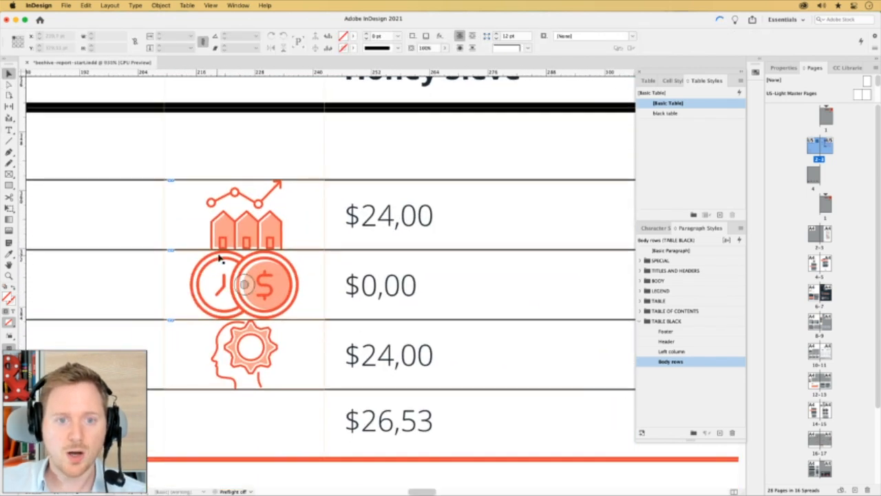
{"action": "key", "text": "t"}
{"action": "left_click_drag", "start_coordinate": [235, 224], "coordinate": [242, 350]}
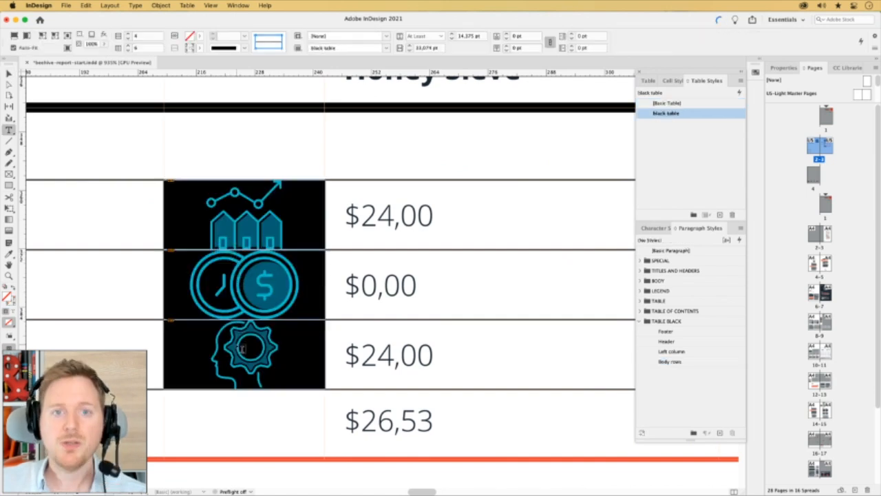
{"action": "left_click", "coordinate": [507, 34]}
{"action": "left_click", "coordinate": [507, 34]}
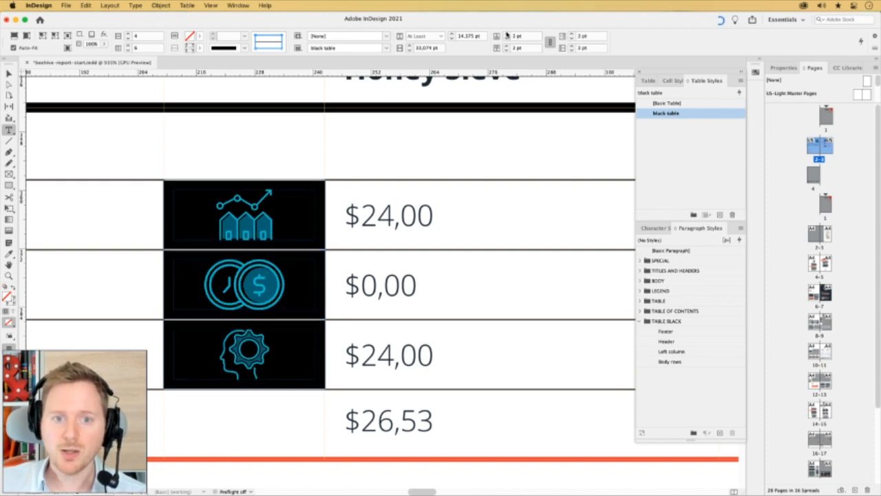
{"action": "left_click", "coordinate": [506, 34]}
{"action": "left_click", "coordinate": [507, 38]}
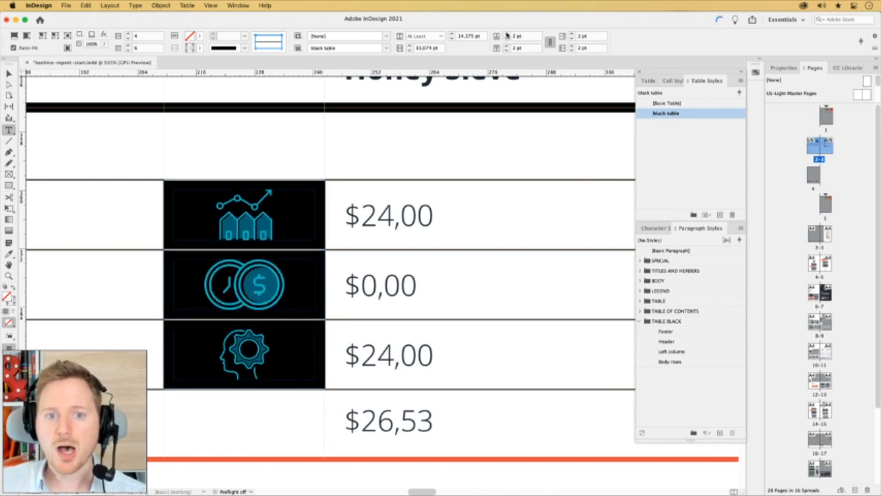
{"action": "key", "text": "Escape"}
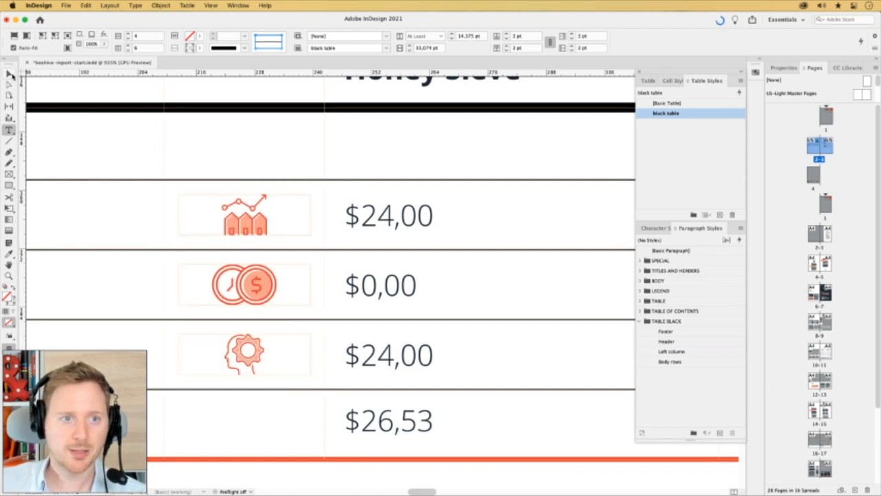
- Shift the boundary between the row-label column and the icon column leftward, keeping the Honey Sieve column in place
{"action": "key", "text": "super+minus"}
{"action": "key", "text": "super+minus"}
{"action": "key", "text": "super+minus"}
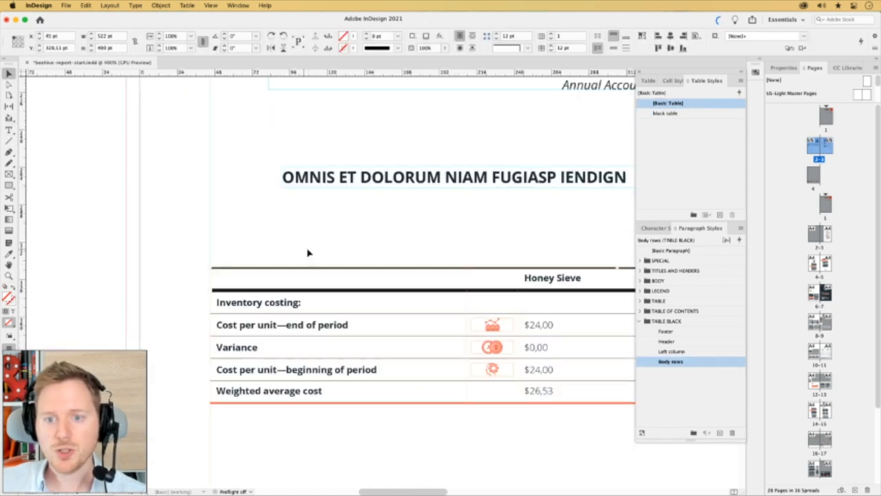
{"action": "key", "text": "super+minus"}
{"action": "key", "text": "super+minus"}
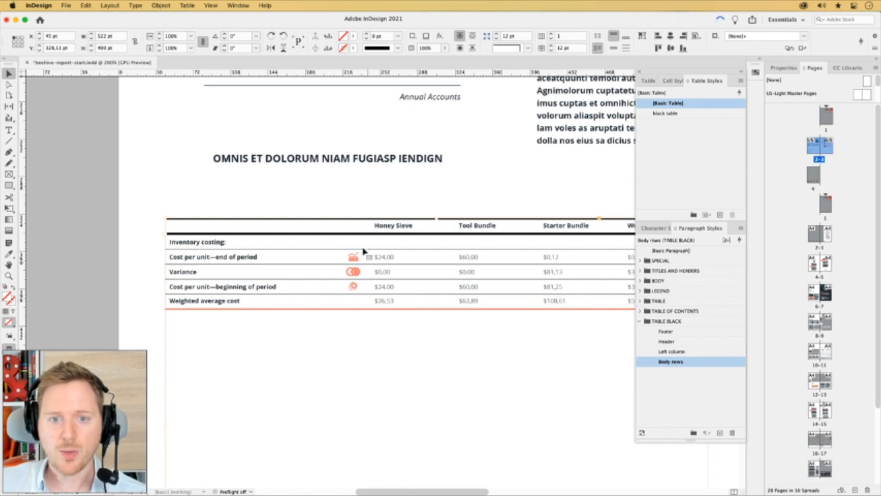
{"action": "double_click", "coordinate": [344, 241]}
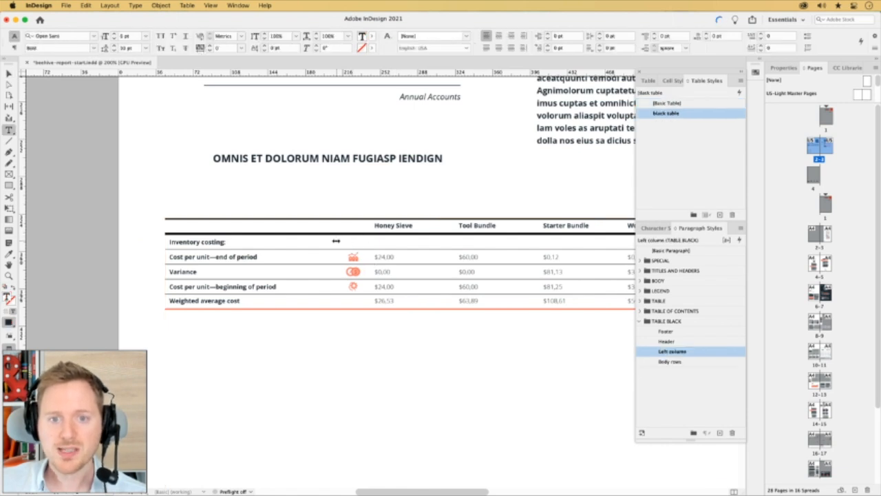
{"action": "left_click_drag", "start_coordinate": [336, 241], "coordinate": [310, 241]}
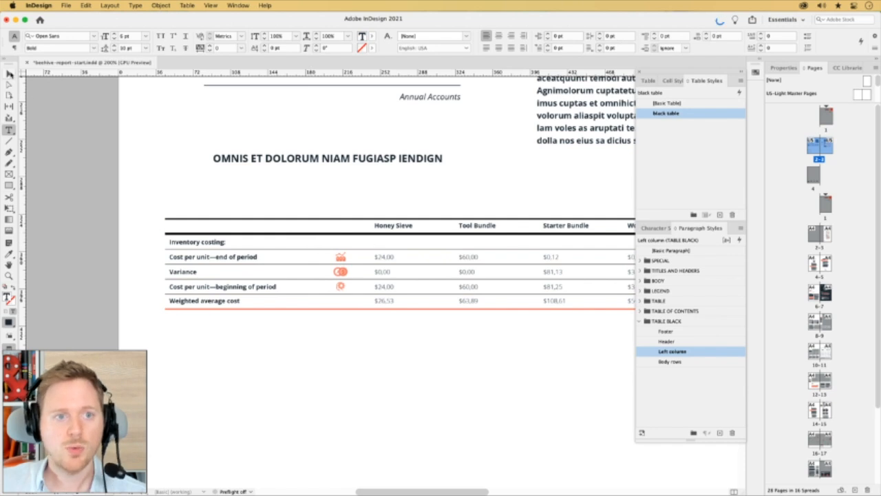
- Deselect the table and view the finished result on the page in Preview mode, without frame edges and guides
{"action": "left_click", "coordinate": [8, 73]}
{"action": "left_click", "coordinate": [506, 310], "text": "alt+super"}
{"action": "left_click", "coordinate": [511, 319], "text": "alt+super"}
{"action": "left_click_drag", "start_coordinate": [522, 319], "coordinate": [595, 349]}
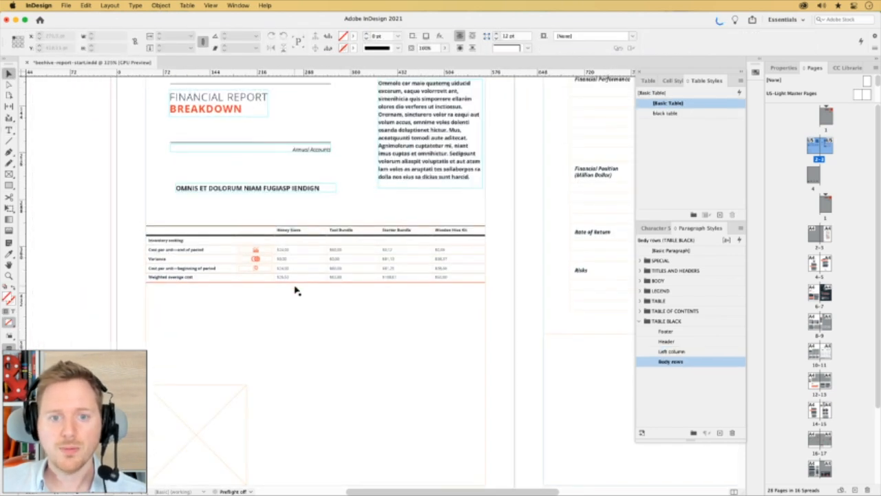
{"action": "key", "text": "w"}
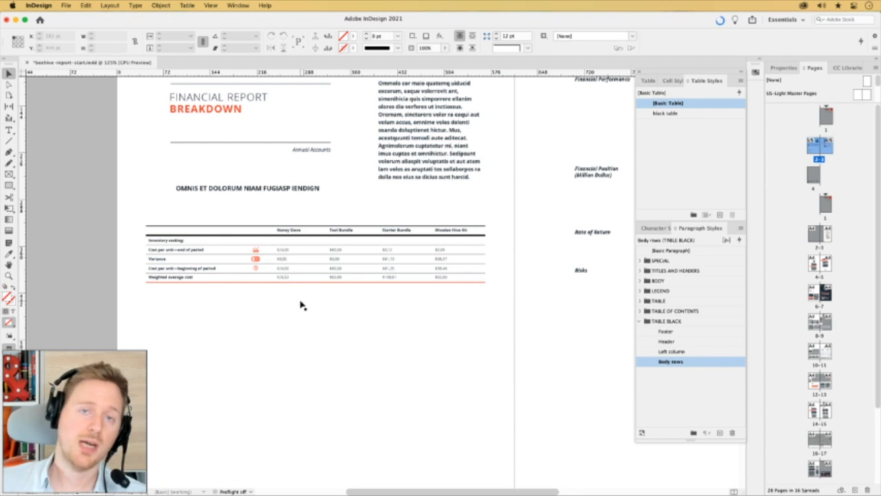
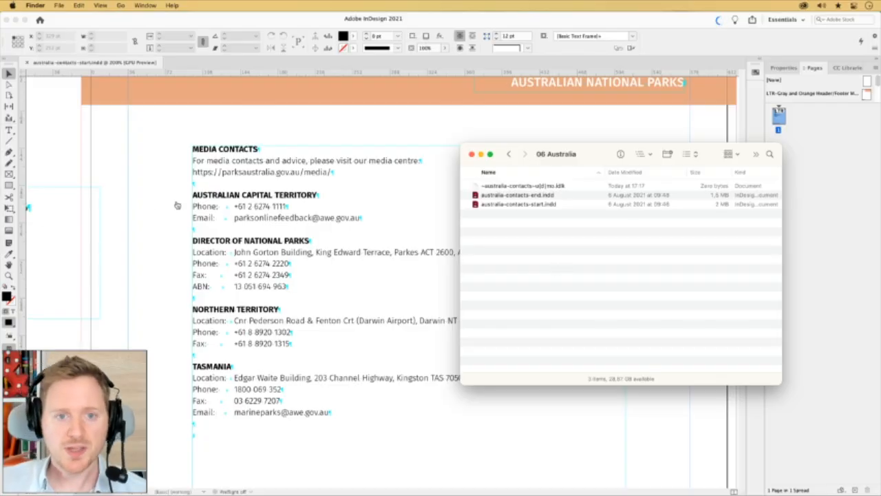
- Switch to the australia-contacts-start document in InDesign and examine the Phone, Email, Location and Fax labels in the contact entries
{"action": "left_click", "coordinate": [176, 205]}
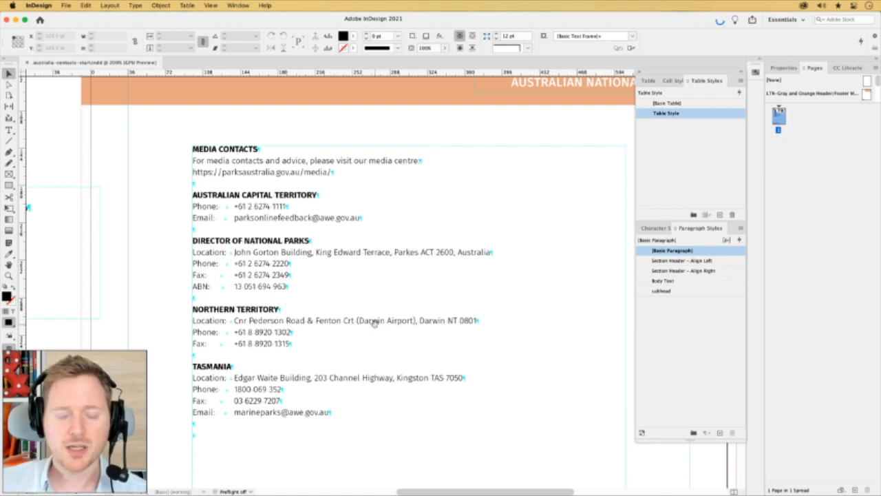
{"action": "key", "text": "super+minus"}
{"action": "key", "text": "super+minus"}
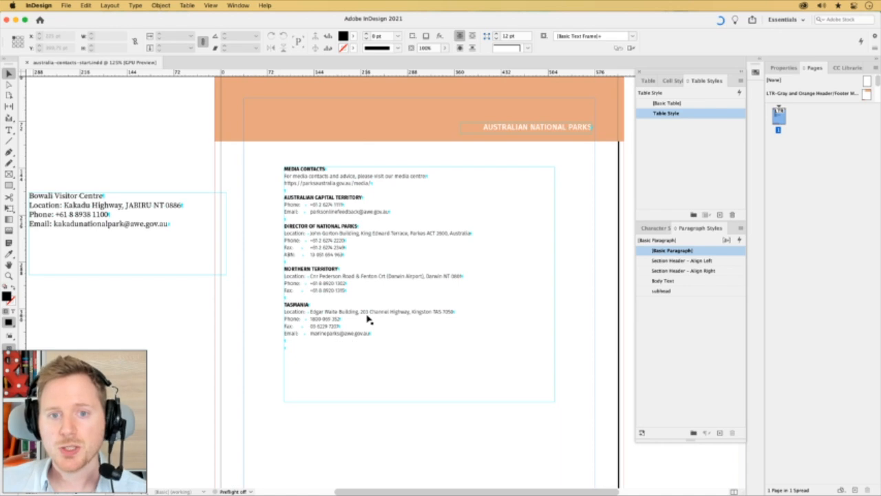
{"action": "key", "text": "super+equal"}
{"action": "key", "text": "super+equal"}
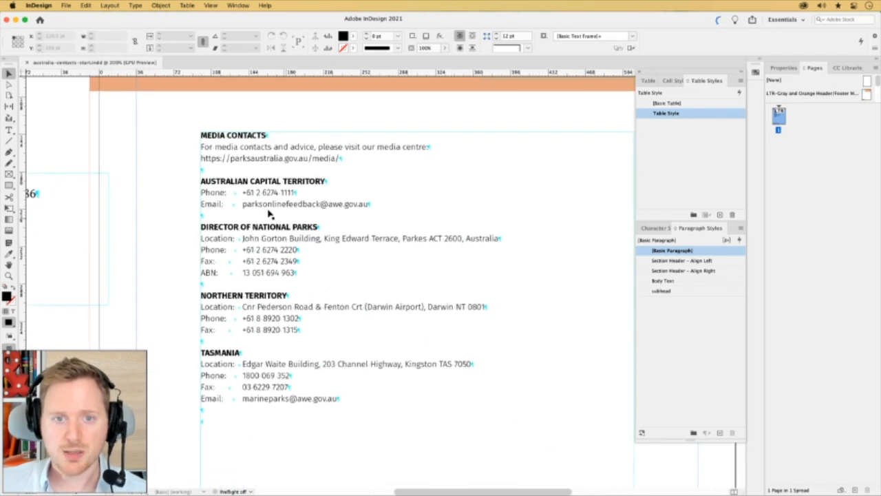
{"action": "double_click", "coordinate": [281, 193]}
{"action": "double_click", "coordinate": [207, 193]}
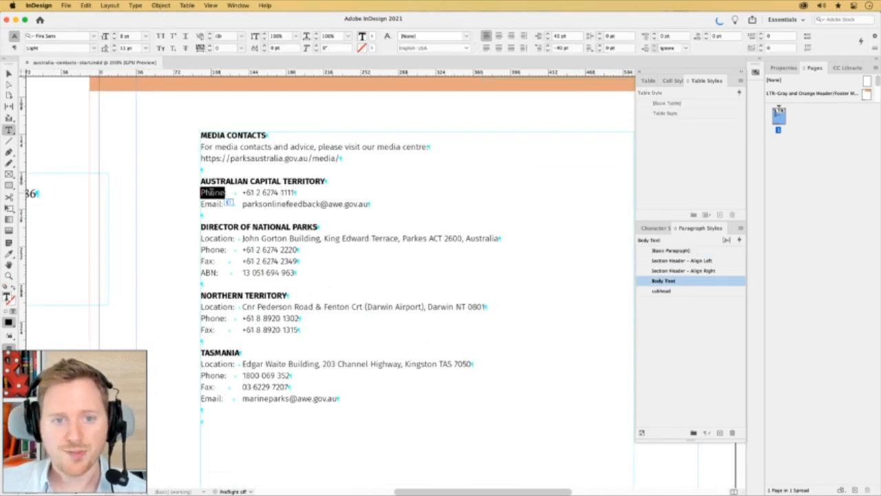
{"action": "double_click", "coordinate": [211, 204]}
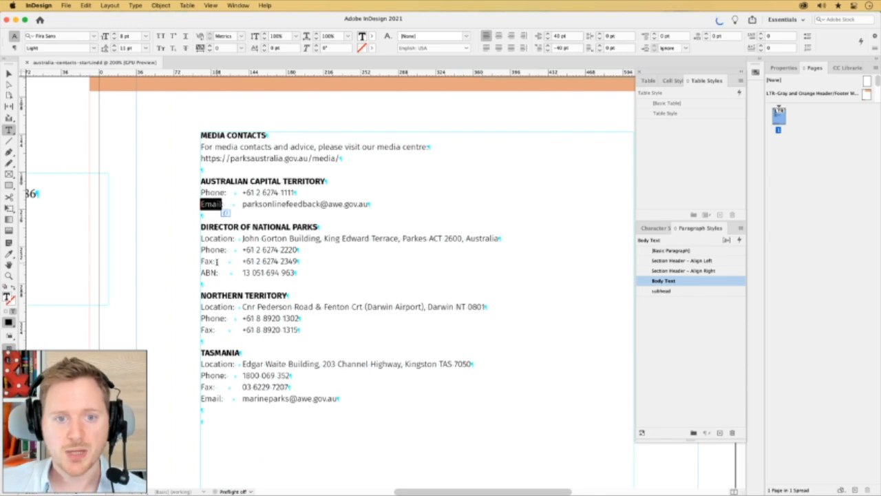
{"action": "double_click", "coordinate": [219, 306]}
{"action": "double_click", "coordinate": [213, 318]}
{"action": "double_click", "coordinate": [210, 330]}
{"action": "double_click", "coordinate": [219, 364]}
{"action": "double_click", "coordinate": [215, 376]}
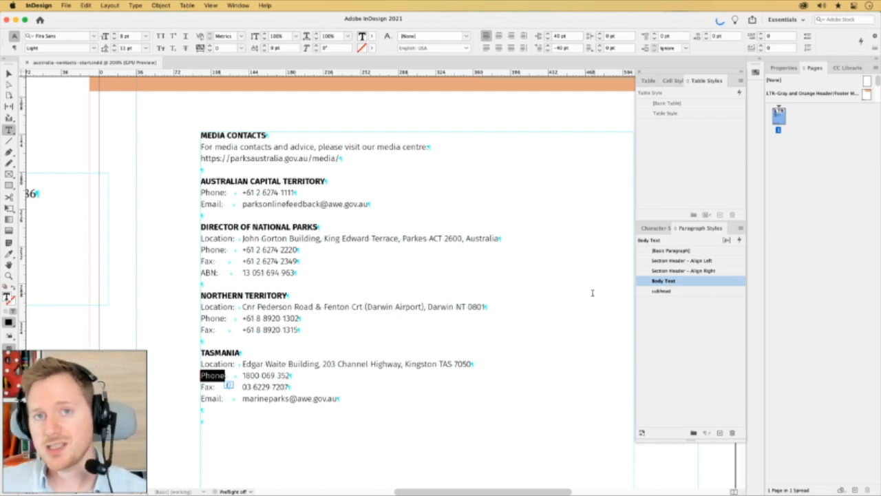
{"action": "key", "text": "super+f"}
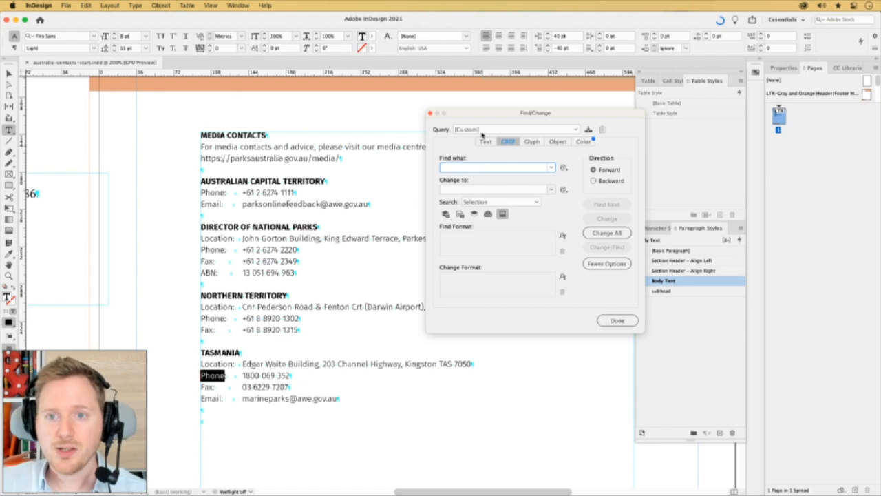
{"action": "left_click_drag", "start_coordinate": [483, 115], "coordinate": [402, 121]}
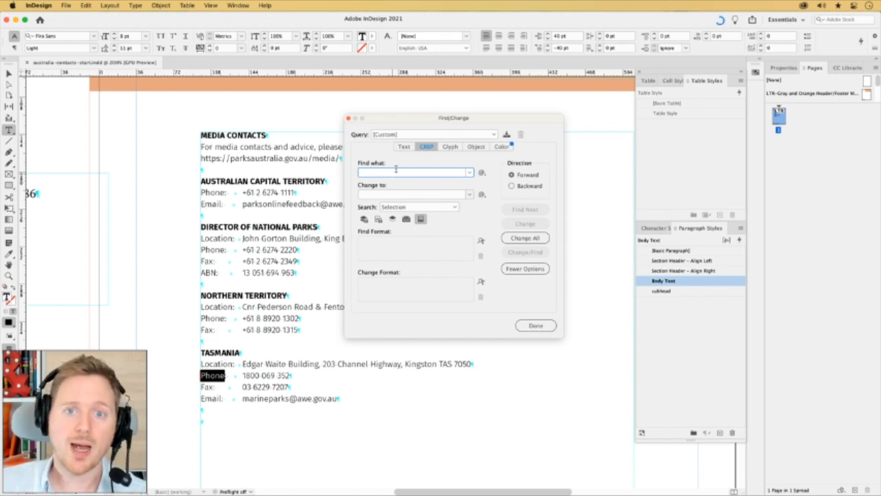
{"action": "left_click", "coordinate": [349, 118]}
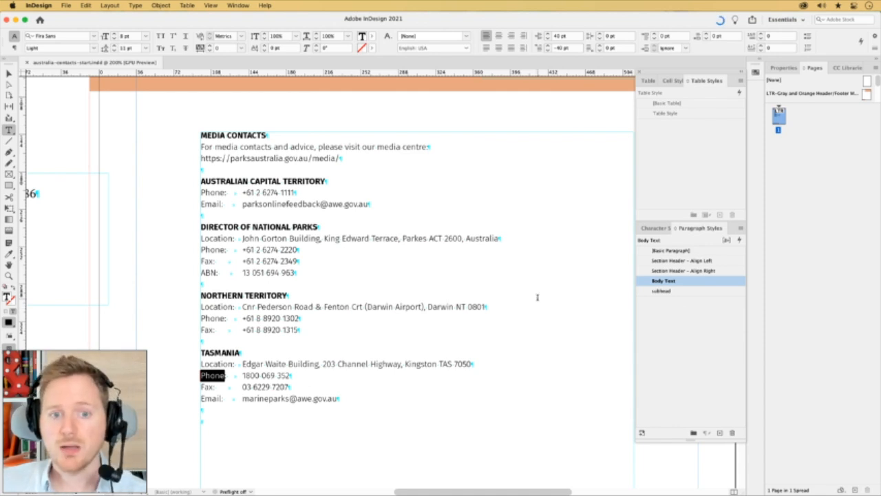
- Examine the available character styles and the labels of the Australian Capital Territory and Director of National Parks entries
{"action": "left_click", "coordinate": [270, 272]}
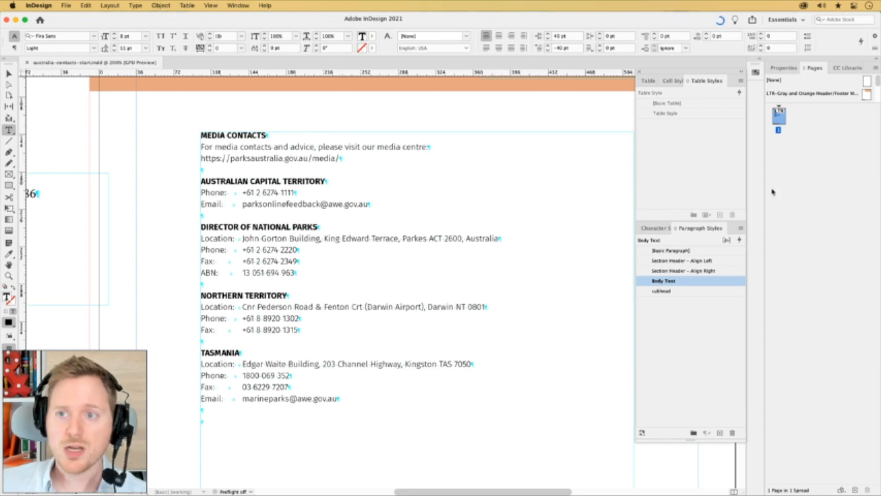
{"action": "left_click", "coordinate": [657, 228]}
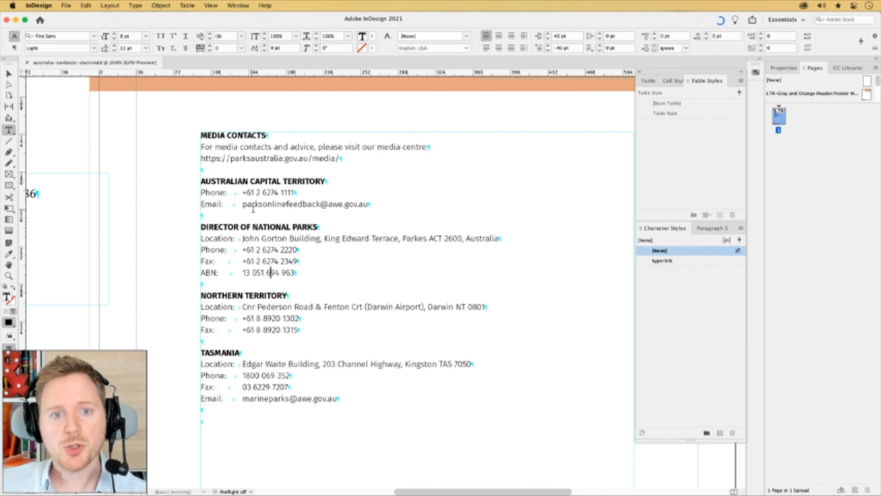
{"action": "double_click", "coordinate": [214, 193]}
{"action": "double_click", "coordinate": [213, 205]}
{"action": "double_click", "coordinate": [212, 238]}
{"action": "double_click", "coordinate": [213, 250]}
{"action": "double_click", "coordinate": [207, 261]}
{"action": "double_click", "coordinate": [208, 273]}
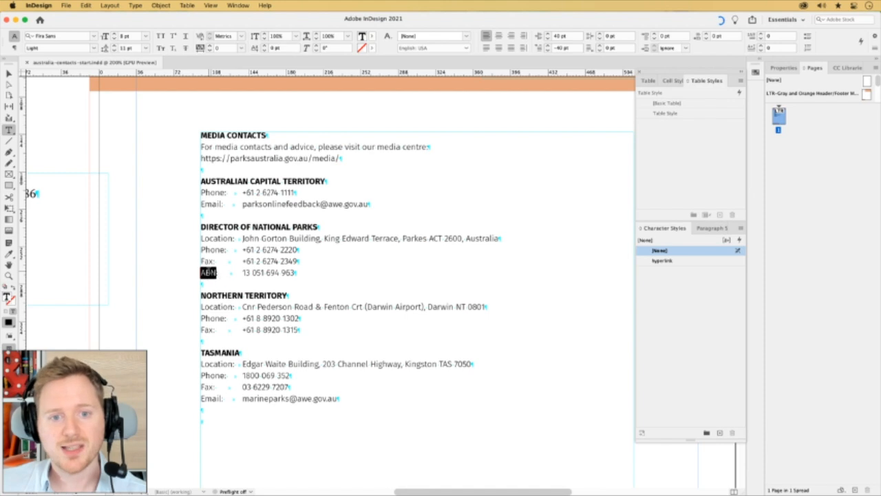
- Edit the Body Text paragraph style used by the Fax line and add a new GREP style to it
{"action": "left_click", "coordinate": [216, 260]}
{"action": "left_click", "coordinate": [712, 230]}
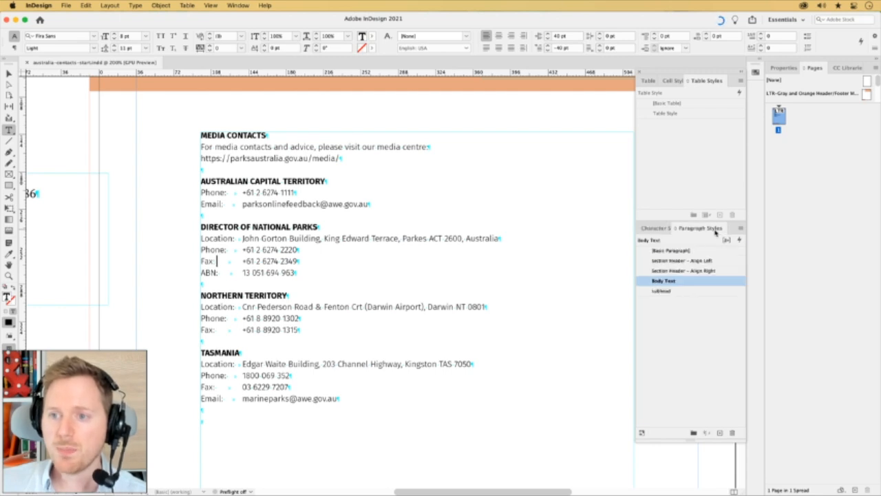
{"action": "right_click", "coordinate": [665, 282]}
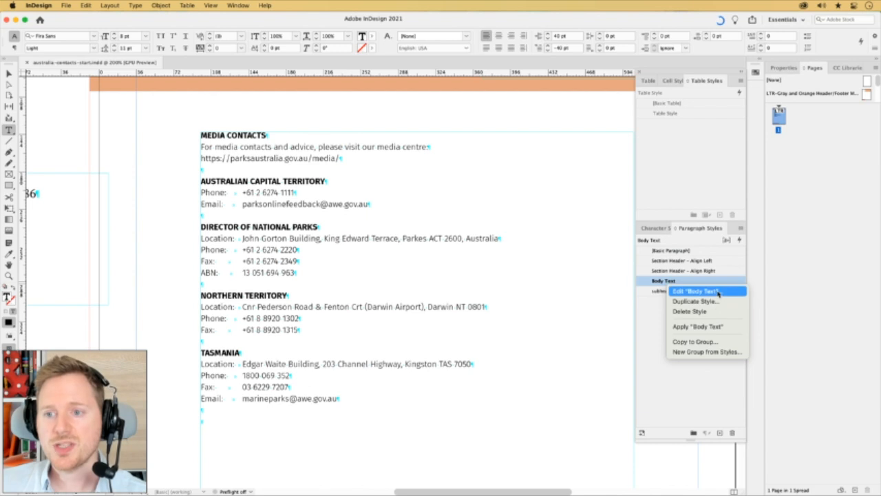
{"action": "left_click", "coordinate": [696, 292]}
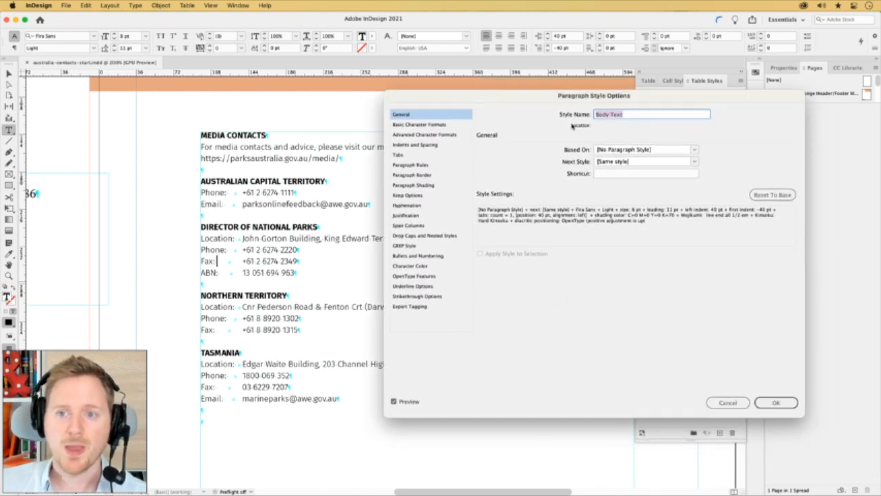
{"action": "left_click", "coordinate": [406, 246]}
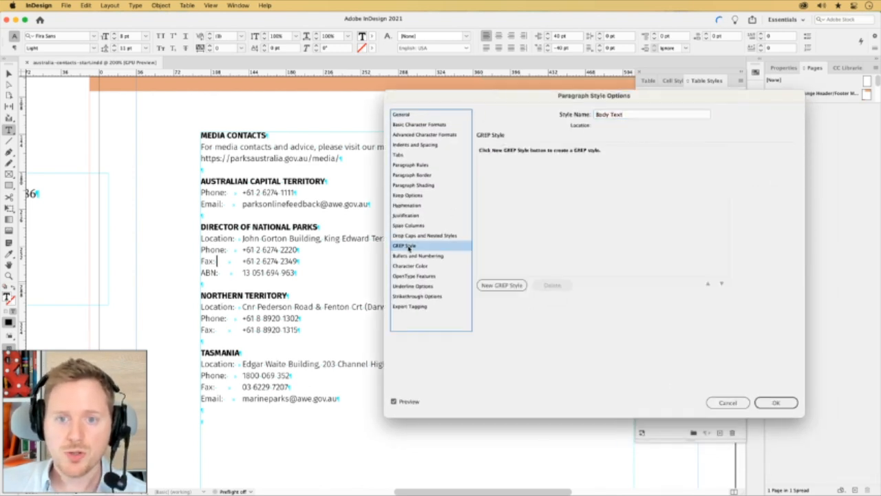
{"action": "left_click", "coordinate": [511, 285]}
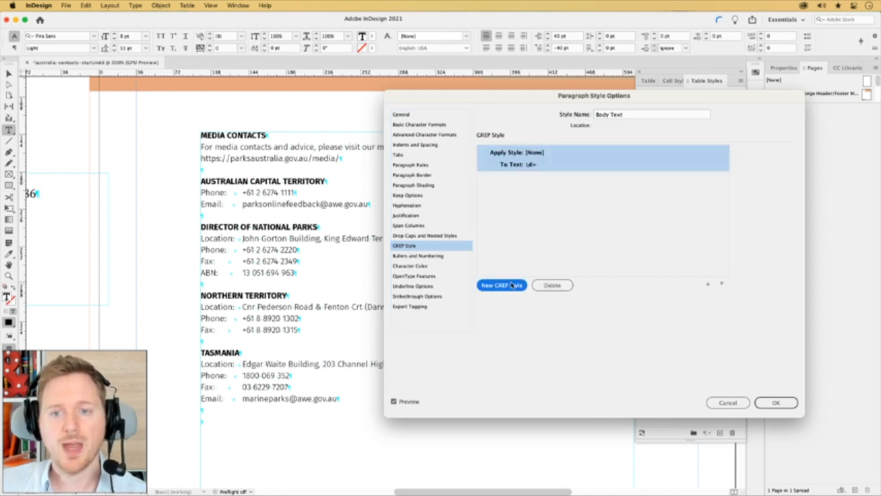
- Create a new character style for the GREP style to apply and name it contact
{"action": "left_click", "coordinate": [541, 152]}
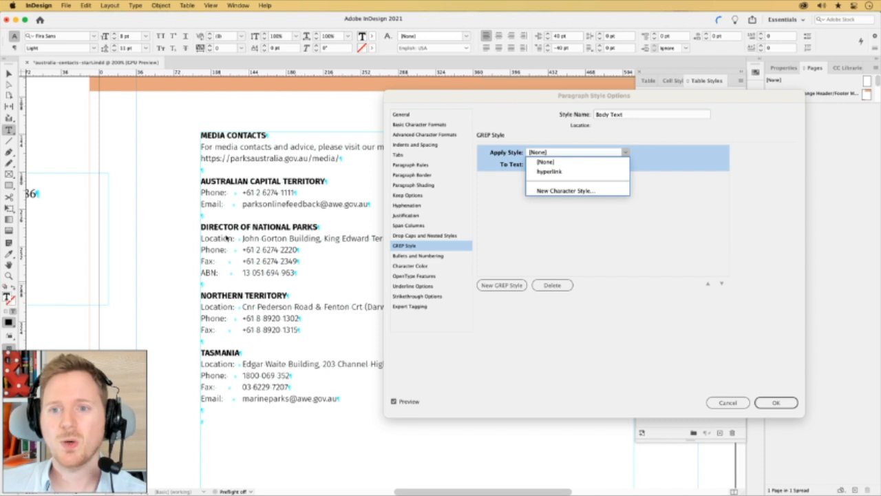
{"action": "left_click", "coordinate": [594, 192]}
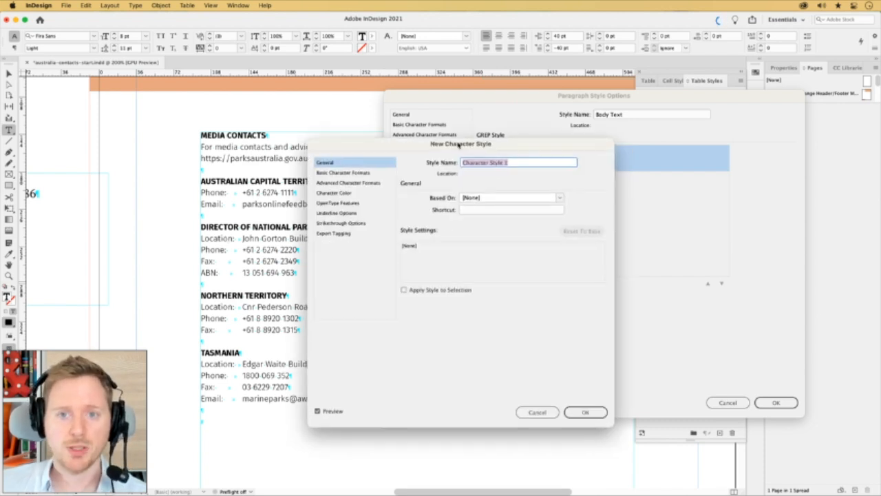
{"action": "left_click_drag", "start_coordinate": [453, 144], "coordinate": [519, 137]}
{"action": "type", "text": "Hyperli"}
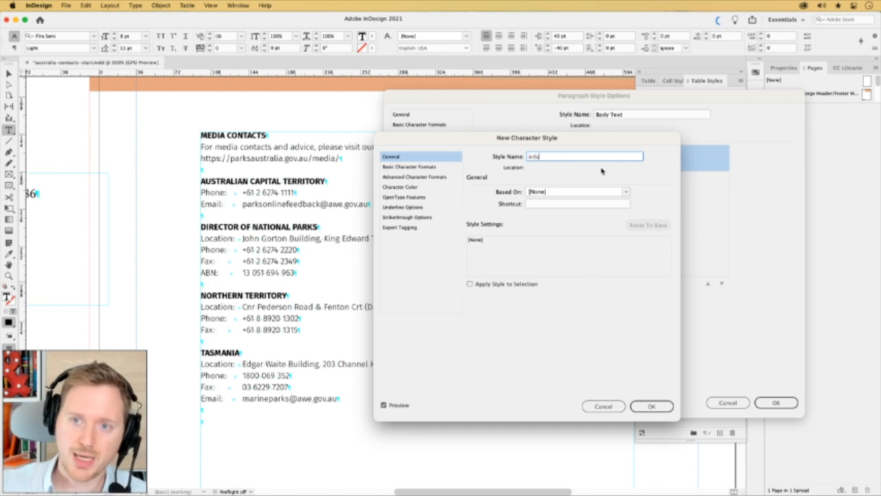
{"action": "key", "text": "BackSpace"}
{"action": "key", "text": "BackSpace"}
{"action": "key", "text": "BackSpace"}
{"action": "key", "text": "BackSpace"}
{"action": "key", "text": "BackSpace"}
{"action": "key", "text": "BackSpace"}
{"action": "key", "text": "BackSpace"}
{"action": "type", "text": "contact"}
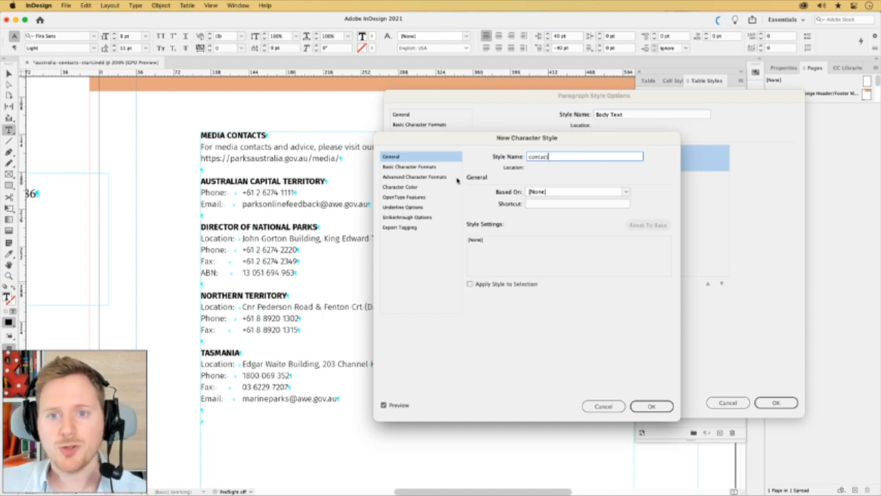
- Set the font style of the contact character style to Bold
{"action": "left_click", "coordinate": [433, 168]}
{"action": "left_click", "coordinate": [535, 208]}
{"action": "type", "text": "Bold"}
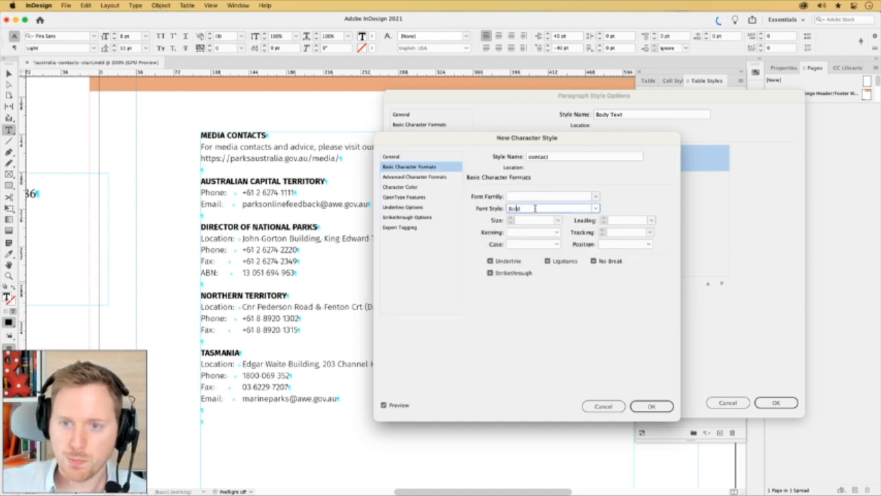
{"action": "key", "text": "Tab"}
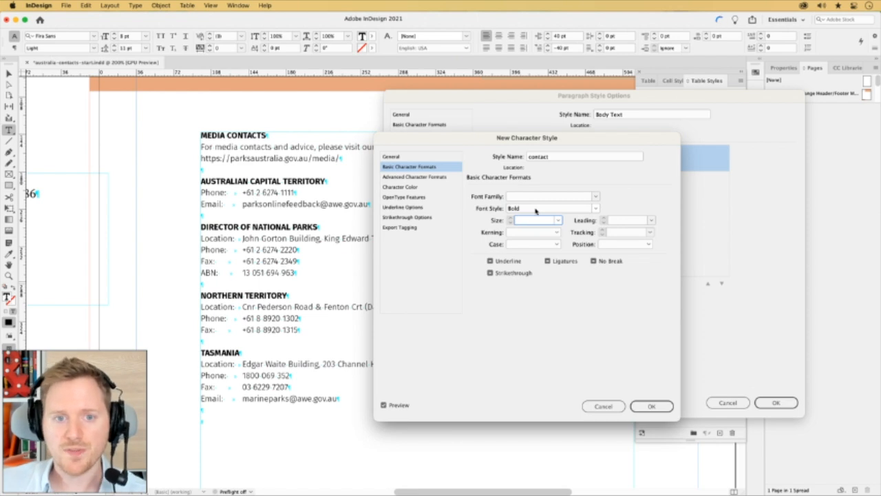
- Start a new colour swatch from the contact character style's character colour settings
{"action": "left_click", "coordinate": [417, 187]}
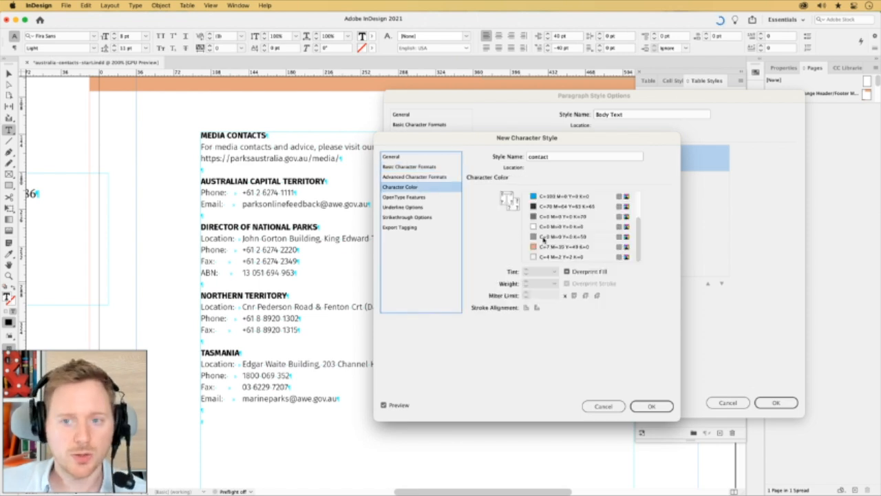
{"action": "mouse_move", "coordinate": [639, 237]}
{"action": "left_mouse_down"}
{"action": "mouse_move", "coordinate": [640, 228]}
{"action": "mouse_move", "coordinate": [639, 242]}
{"action": "left_mouse_up"}
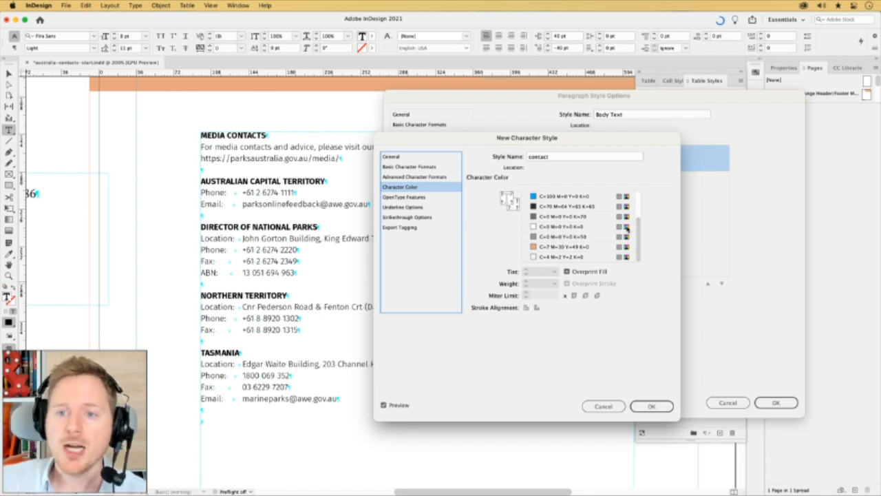
{"action": "left_click_drag", "start_coordinate": [639, 245], "coordinate": [638, 220]}
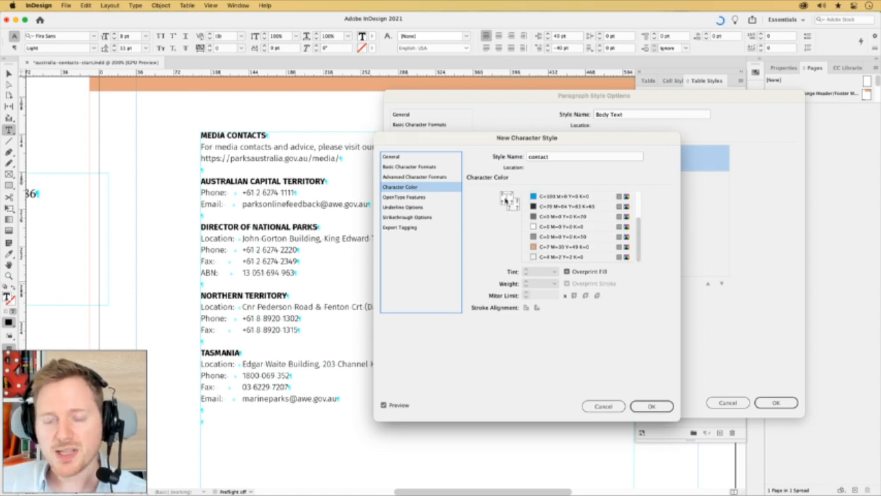
{"action": "double_click", "coordinate": [510, 198]}
{"action": "left_click_drag", "start_coordinate": [466, 161], "coordinate": [289, 142]}
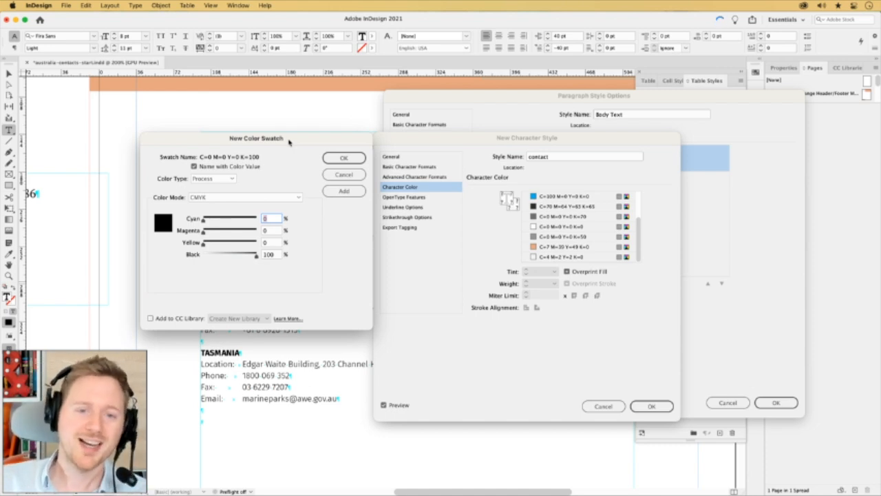
- Define the swatch as CMYK process C=75 M=0 Y=100 K=40 and apply it as the contact style's text colour
{"action": "left_click_drag", "start_coordinate": [256, 254], "coordinate": [242, 219]}
{"action": "left_click", "coordinate": [227, 220]}
{"action": "left_click_drag", "start_coordinate": [205, 254], "coordinate": [227, 255]}
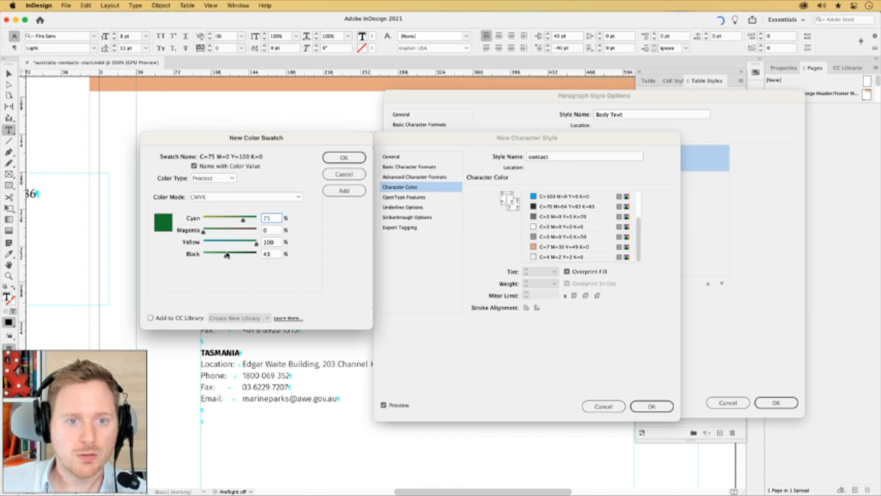
{"action": "left_click_drag", "start_coordinate": [274, 254], "coordinate": [258, 255]}
{"action": "type", "text": "40"}
{"action": "key", "text": "Tab"}
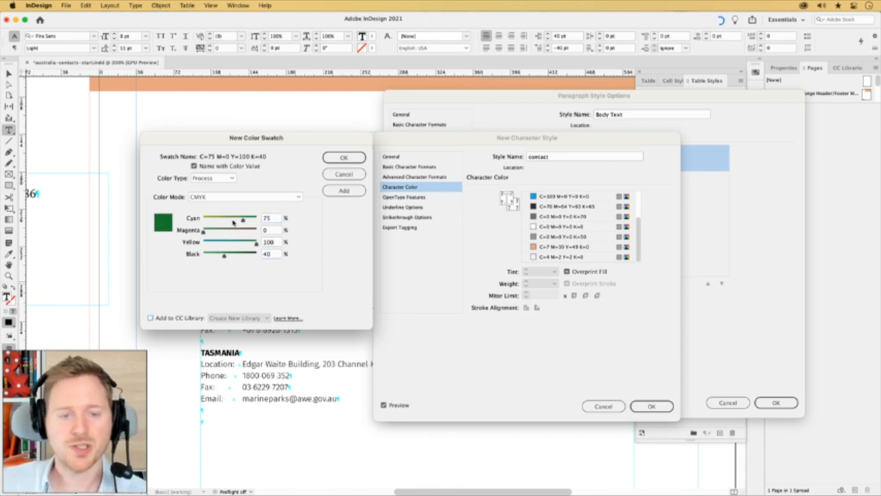
{"action": "left_click", "coordinate": [343, 157]}
{"action": "left_click", "coordinate": [561, 257]}
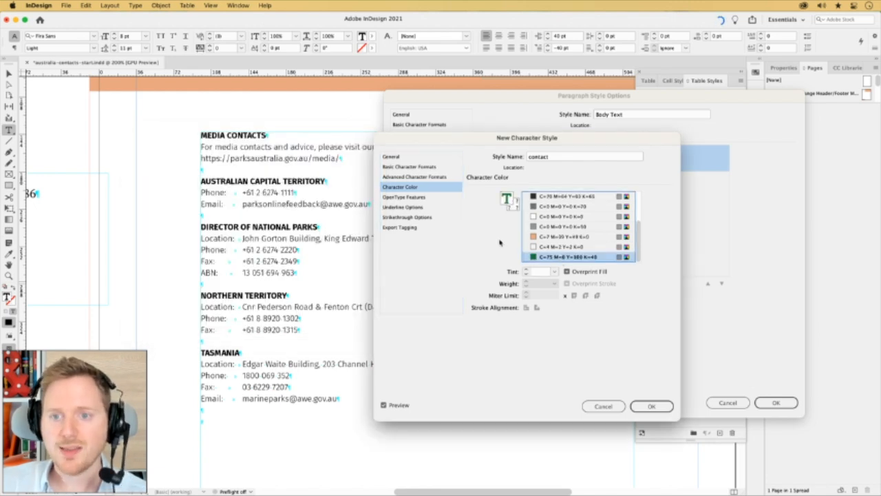
{"action": "left_click", "coordinate": [652, 405]}
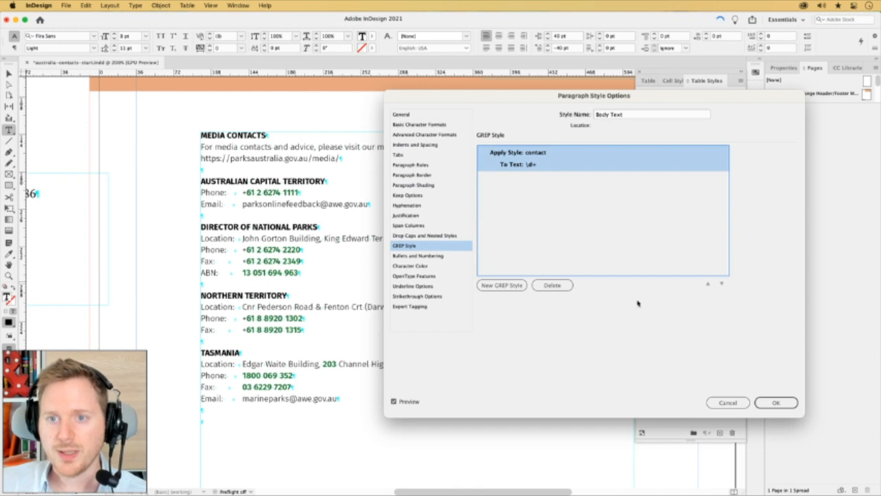
- Replace the digit pattern of the contact GREP style with a colon
{"action": "left_click", "coordinate": [541, 165]}
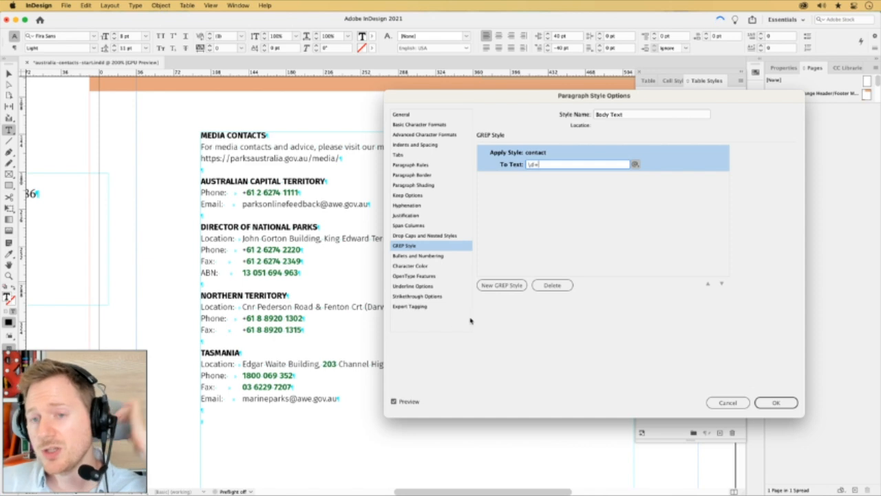
{"action": "left_click_drag", "start_coordinate": [540, 165], "coordinate": [483, 164]}
{"action": "key", "text": "BackSpace"}
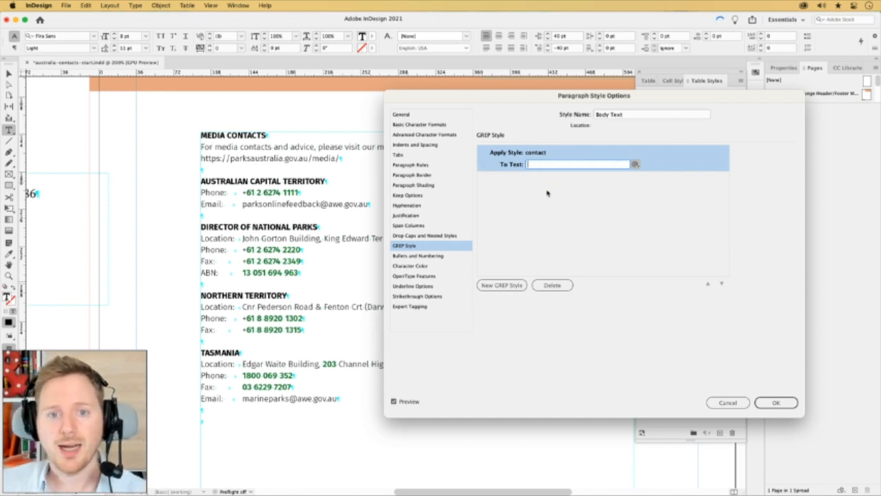
{"action": "left_click", "coordinate": [523, 222]}
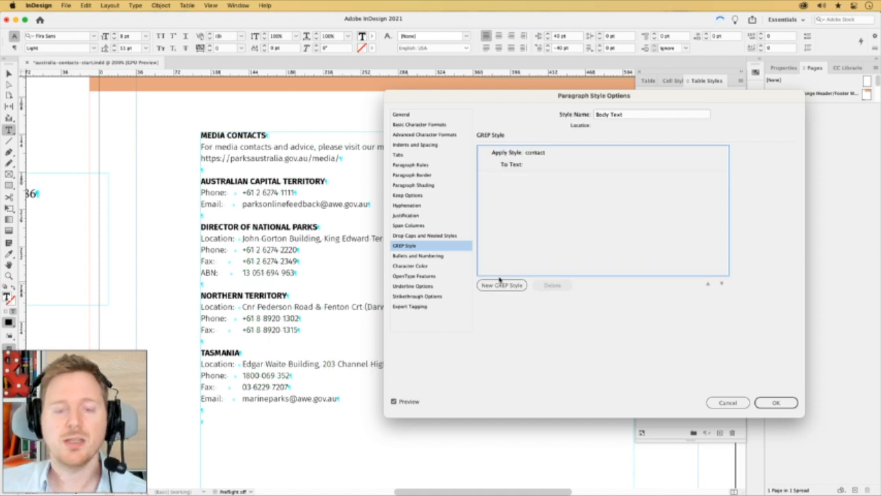
{"action": "left_click", "coordinate": [530, 163]}
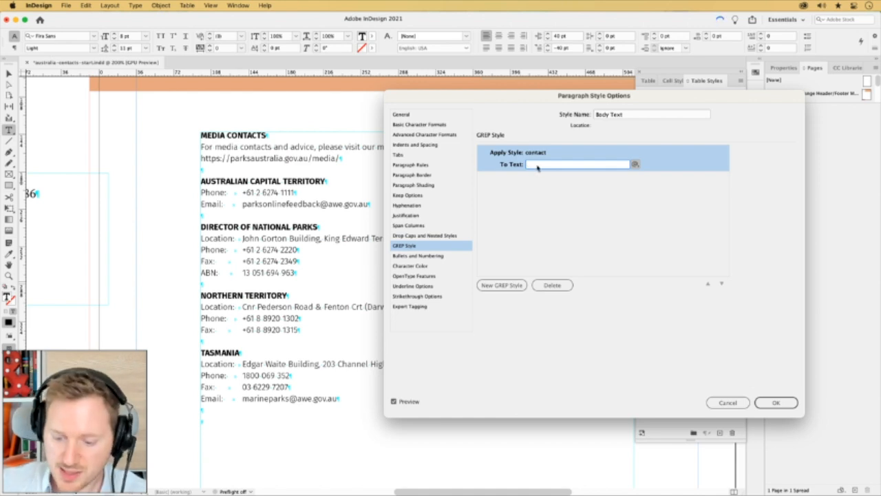
{"action": "left_click", "coordinate": [541, 205]}
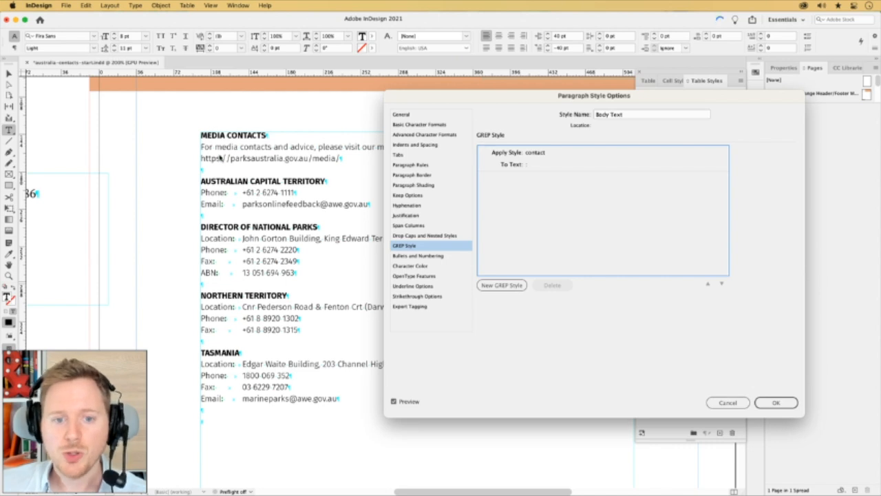
- Make the contact GREP style match the text "Phone:"
{"action": "left_click", "coordinate": [533, 166]}
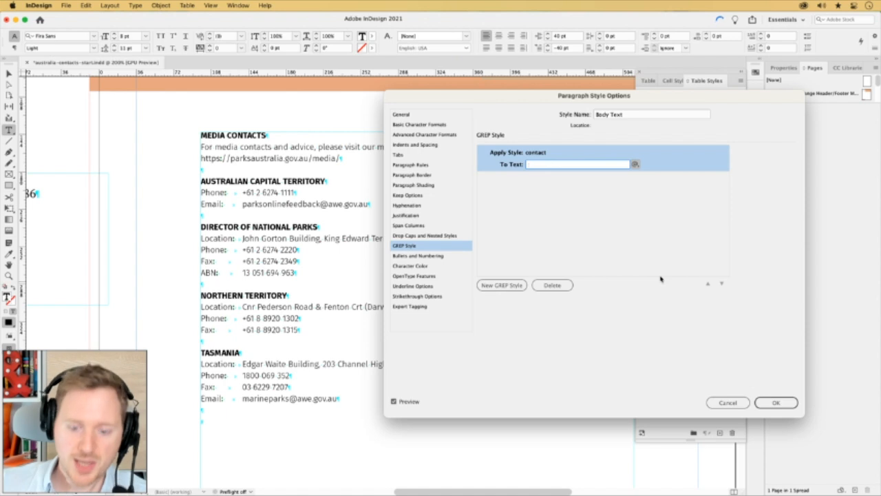
{"action": "type", "text": "Phone"}
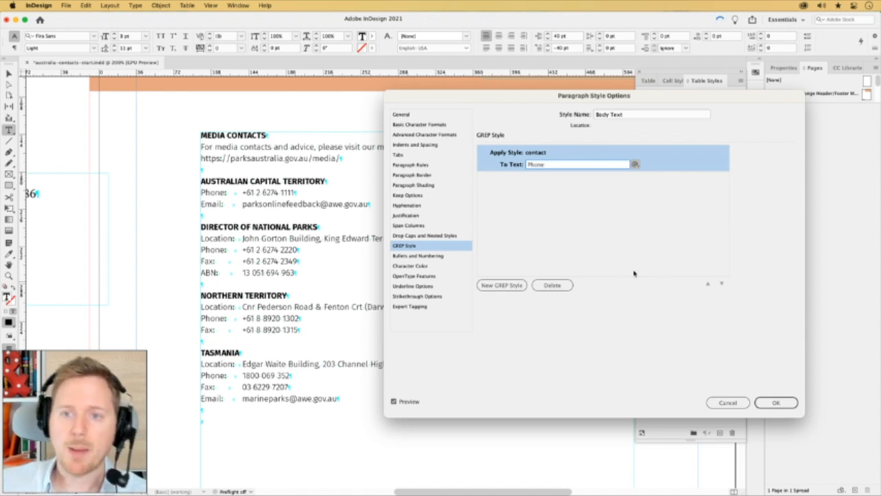
{"action": "left_click", "coordinate": [548, 218]}
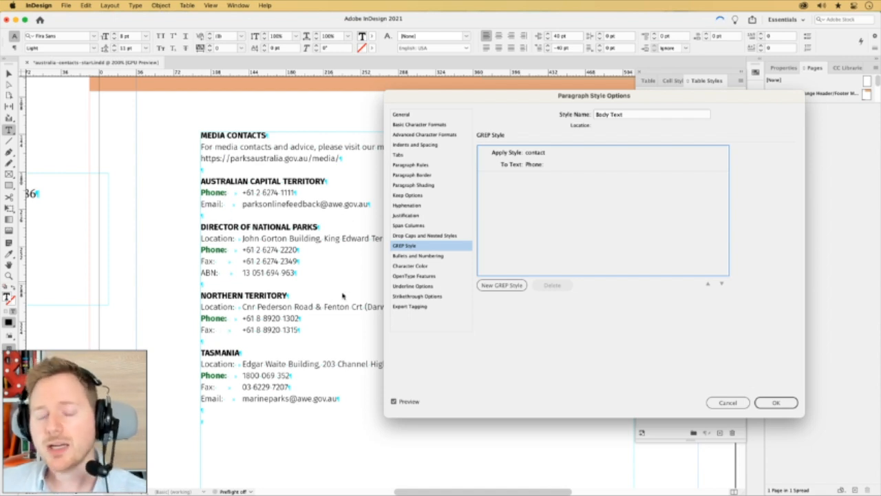
- Add a second GREP style that applies the contact character style to the text "Email:"
{"action": "left_click", "coordinate": [501, 285]}
{"action": "left_click", "coordinate": [534, 179]}
{"action": "left_click", "coordinate": [535, 179]}
{"action": "left_click", "coordinate": [535, 197]}
{"action": "left_click", "coordinate": [581, 191]}
{"action": "left_click_drag", "start_coordinate": [581, 190], "coordinate": [489, 187]}
{"action": "type", "text": "Email:"}
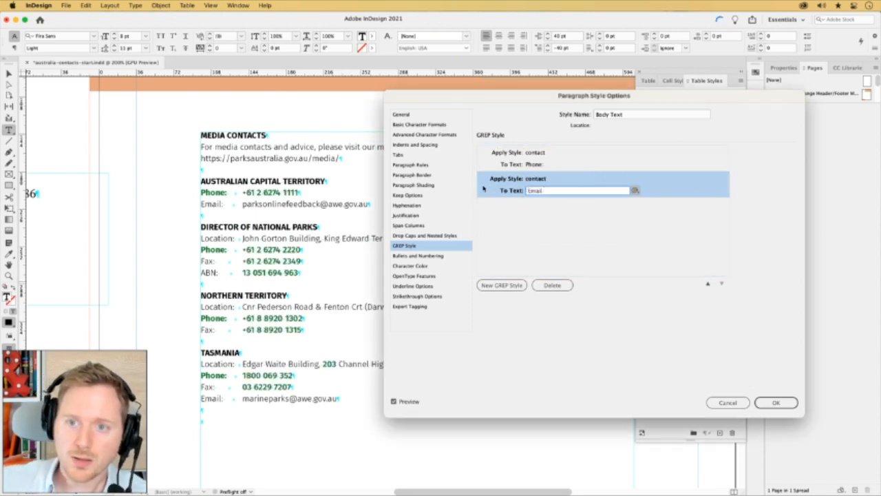
{"action": "left_click", "coordinate": [577, 230]}
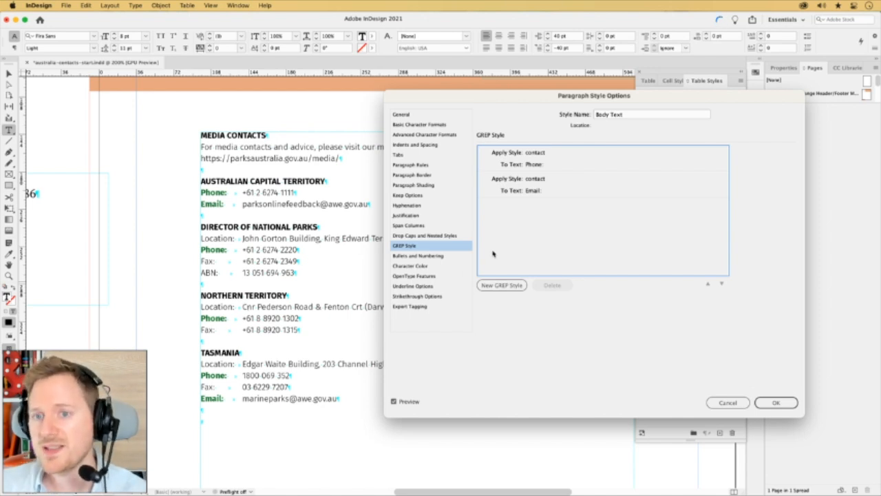
- Delete the GREP style that matches "Email:"
{"action": "left_click", "coordinate": [552, 194]}
{"action": "left_click", "coordinate": [563, 288]}
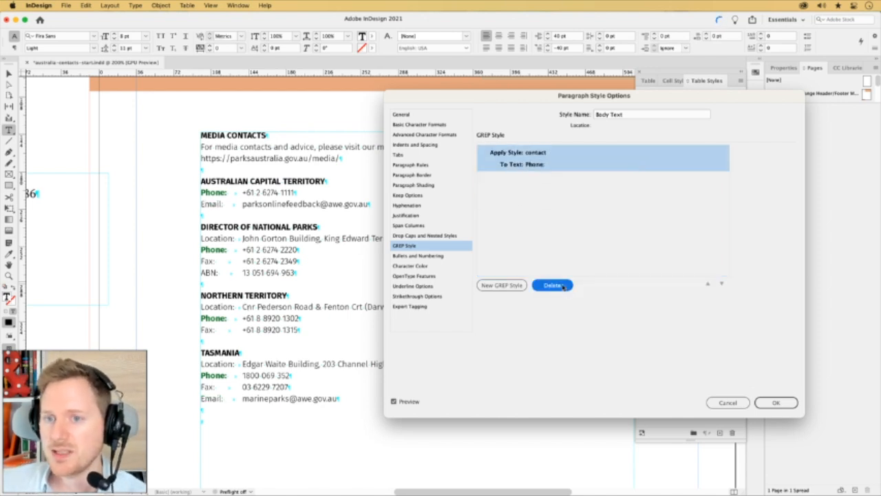
- Enclose the word Phone in parentheses in the remaining GREP pattern, keeping the colon outside: "(Phone):"
{"action": "left_click", "coordinate": [556, 171]}
{"action": "left_click_drag", "start_coordinate": [520, 96], "coordinate": [429, 151]}
{"action": "left_click", "coordinate": [466, 219]}
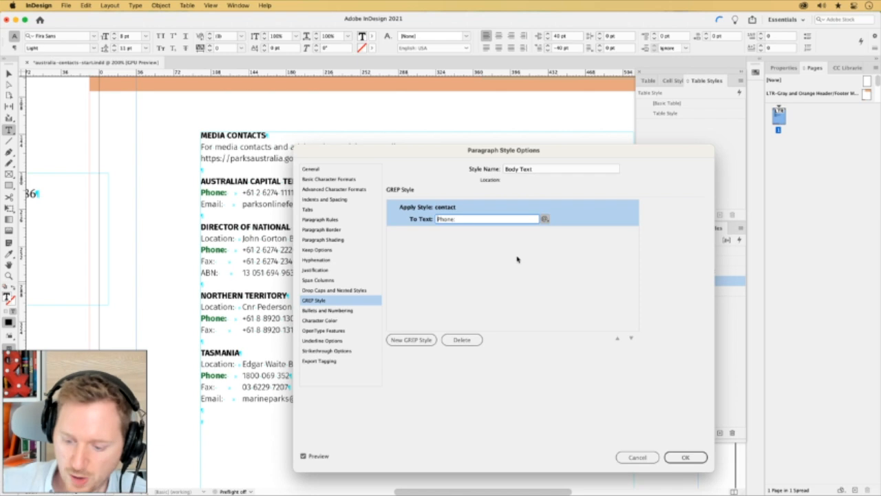
{"action": "type", "text": "("}
{"action": "key", "text": "Right"}
{"action": "key", "text": "Right"}
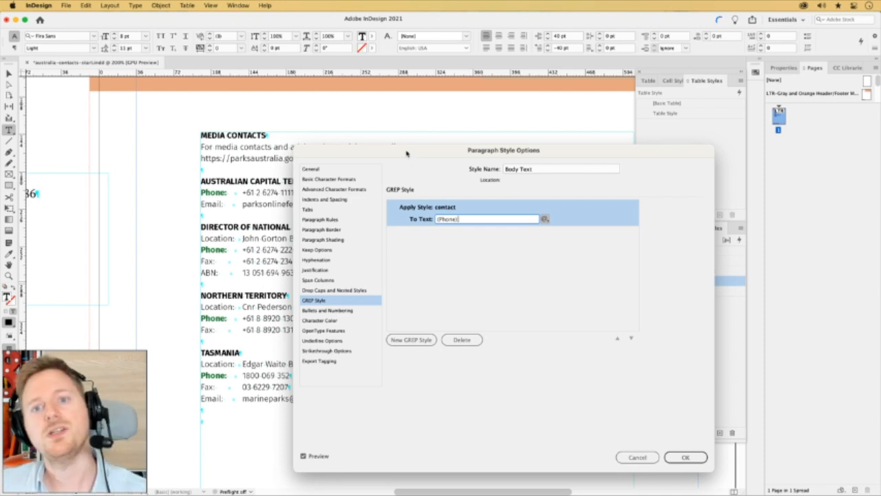
- Extend the GREP pattern with Or alternatives inside the parentheses so it reads "(Phone|Email|Fax|ABN|Location):"
{"action": "left_click_drag", "start_coordinate": [407, 152], "coordinate": [510, 95]}
{"action": "left_click", "coordinate": [567, 177]}
{"action": "left_click", "coordinate": [555, 164]}
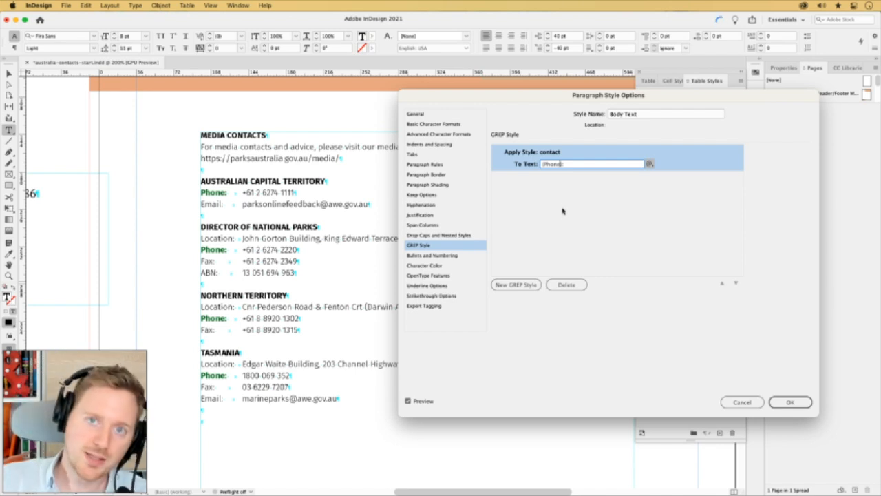
{"action": "left_click", "coordinate": [649, 166]}
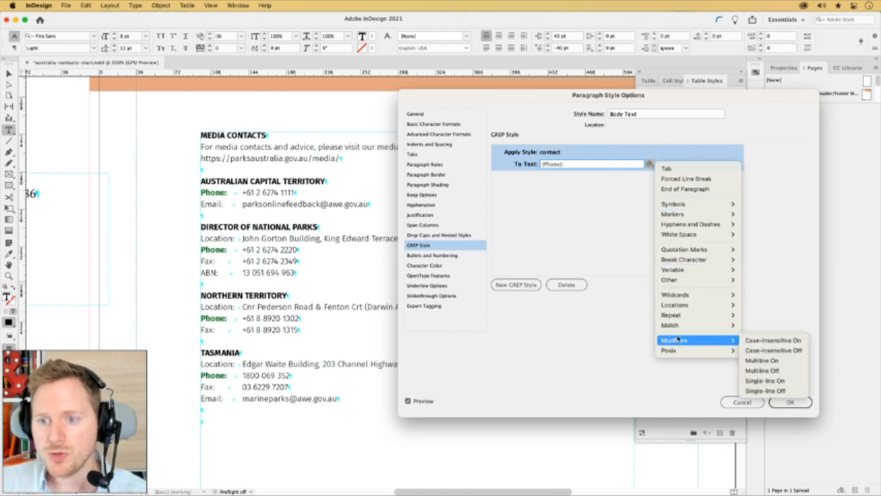
{"action": "mouse_move", "coordinate": [678, 325]}
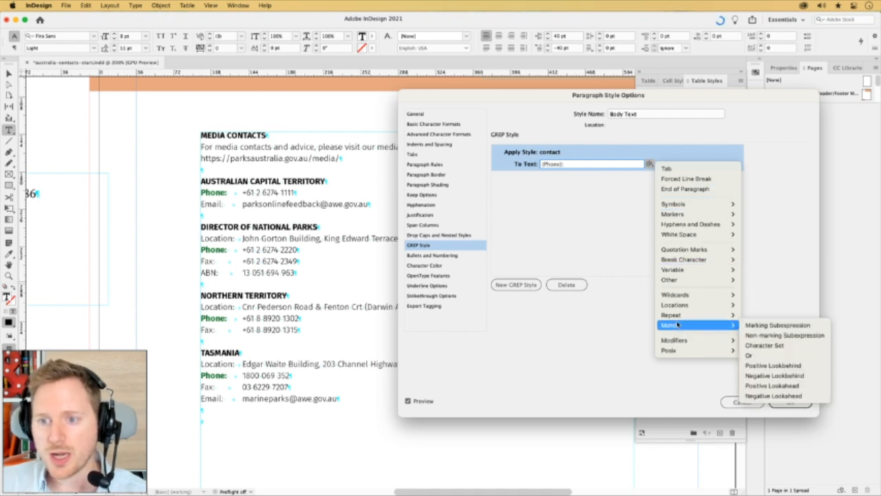
{"action": "left_click", "coordinate": [799, 357]}
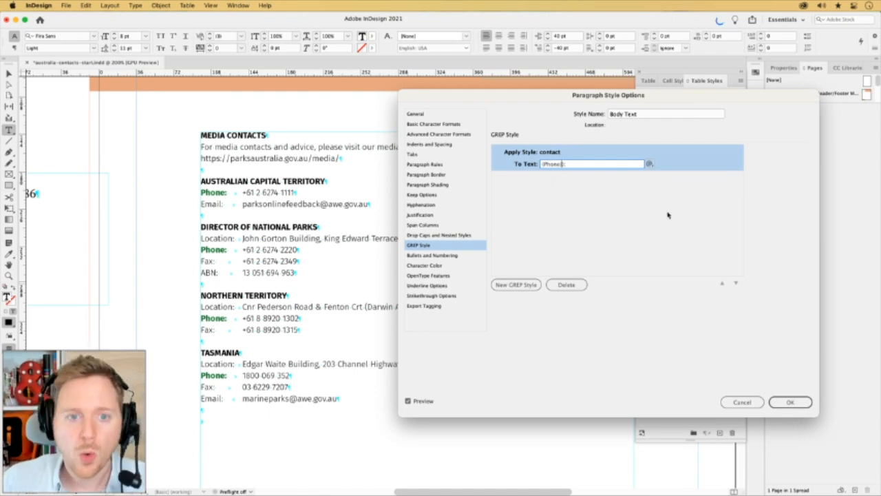
{"action": "type", "text": "Email"}
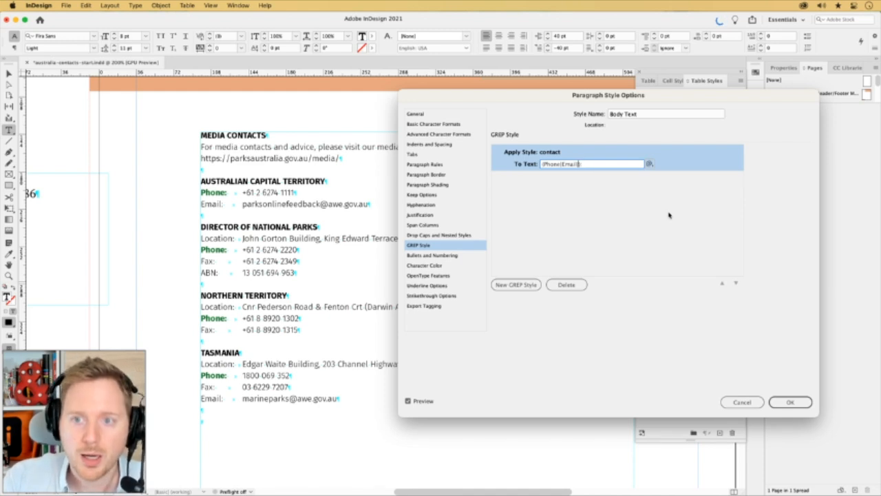
{"action": "type", "text": "|Fax"}
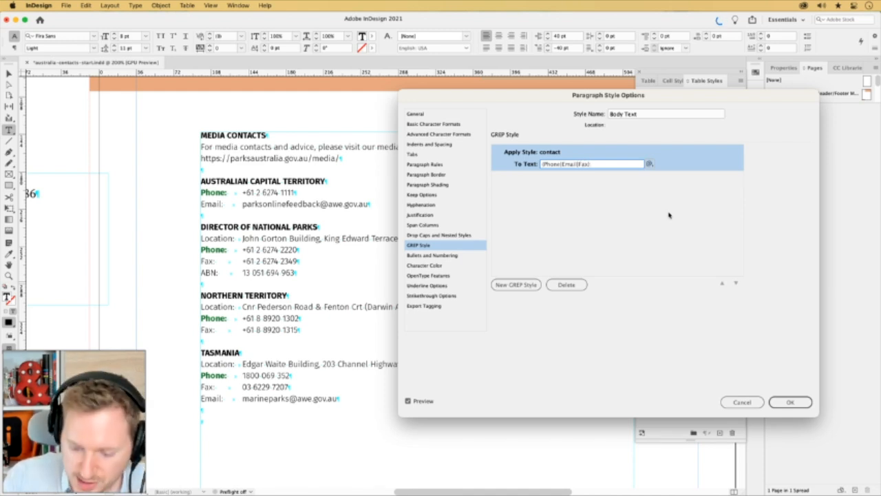
{"action": "type", "text": "|ABN"}
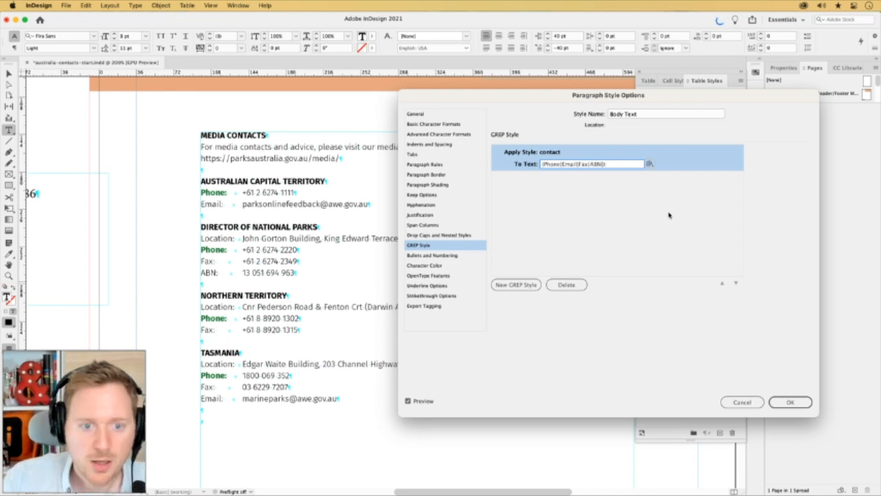
{"action": "type", "text": "|Location"}
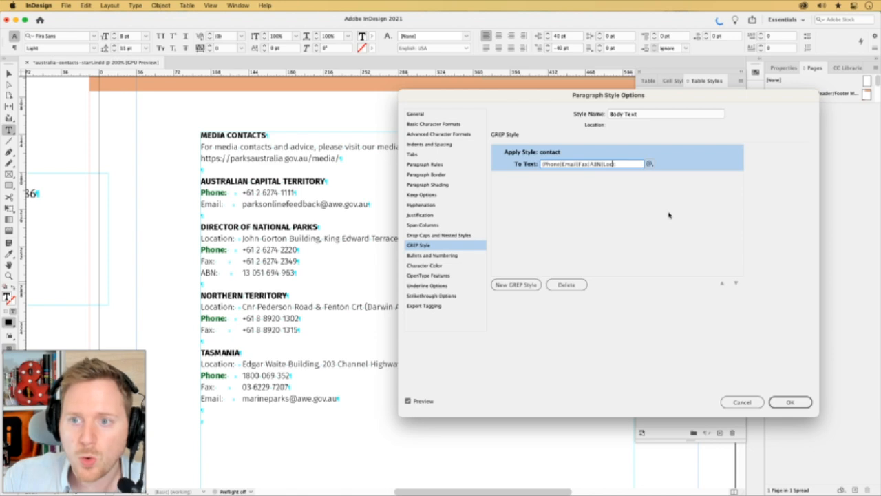
{"action": "left_click", "coordinate": [596, 200]}
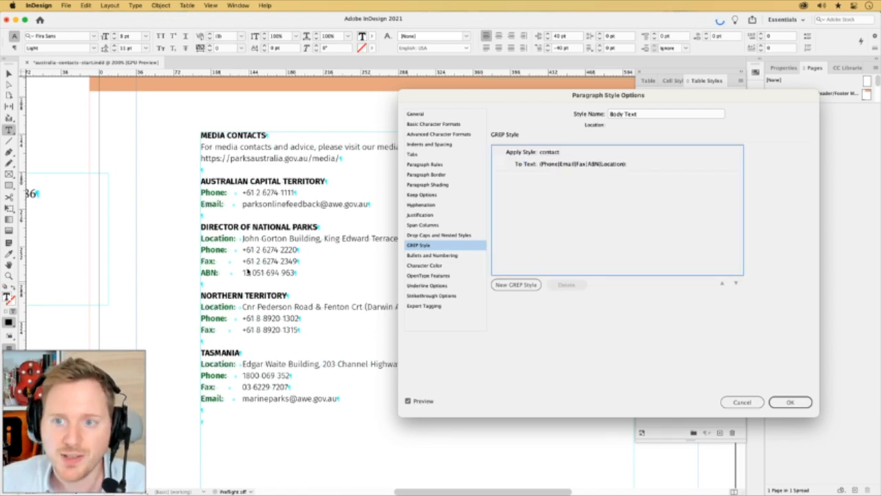
- Examine the individual label alternatives and the parenthesised group within the contact GREP pattern
{"action": "left_click", "coordinate": [604, 164]}
{"action": "left_click", "coordinate": [609, 165]}
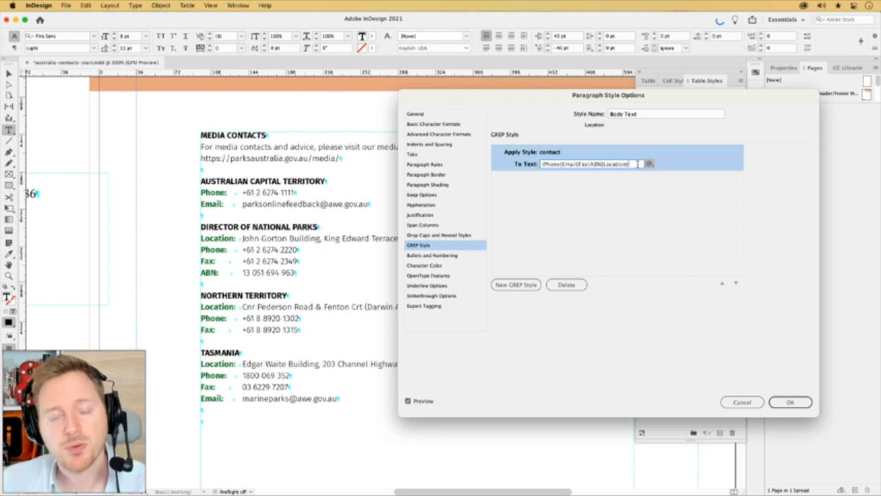
{"action": "double_click", "coordinate": [620, 164]}
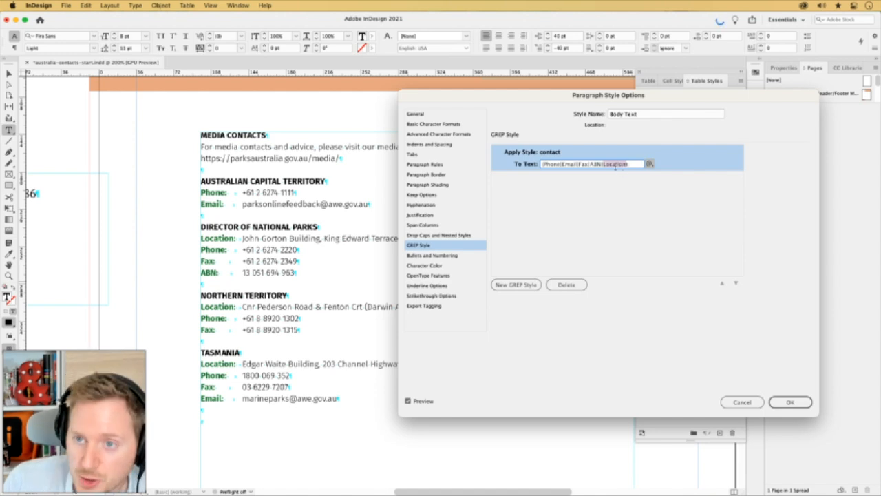
{"action": "double_click", "coordinate": [597, 165]}
{"action": "double_click", "coordinate": [585, 166]}
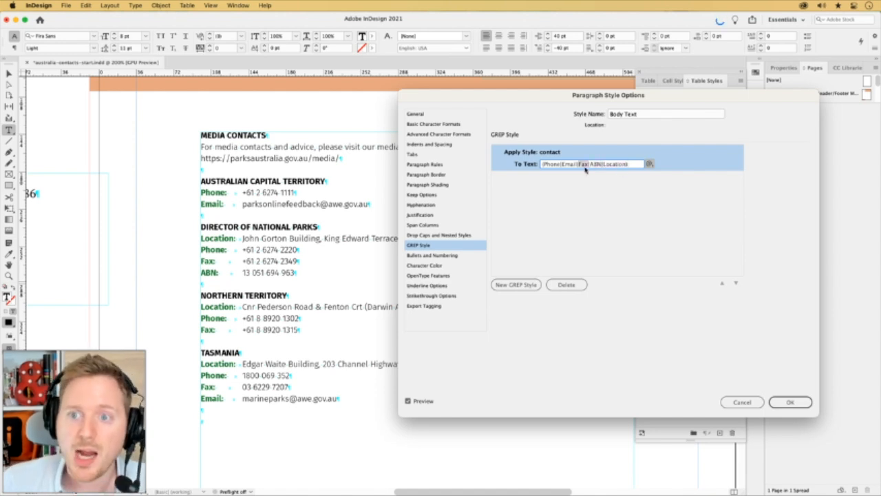
{"action": "double_click", "coordinate": [555, 164]}
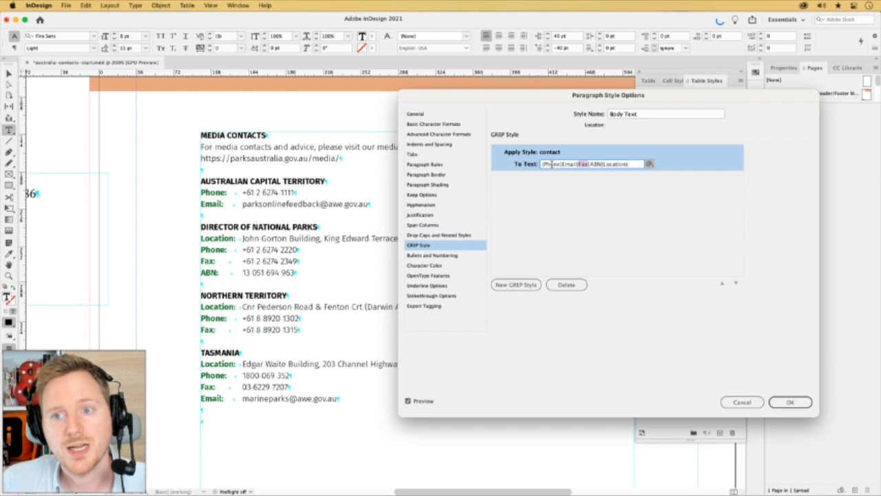
{"action": "left_click_drag", "start_coordinate": [544, 164], "coordinate": [599, 165]}
{"action": "left_click", "coordinate": [629, 166]}
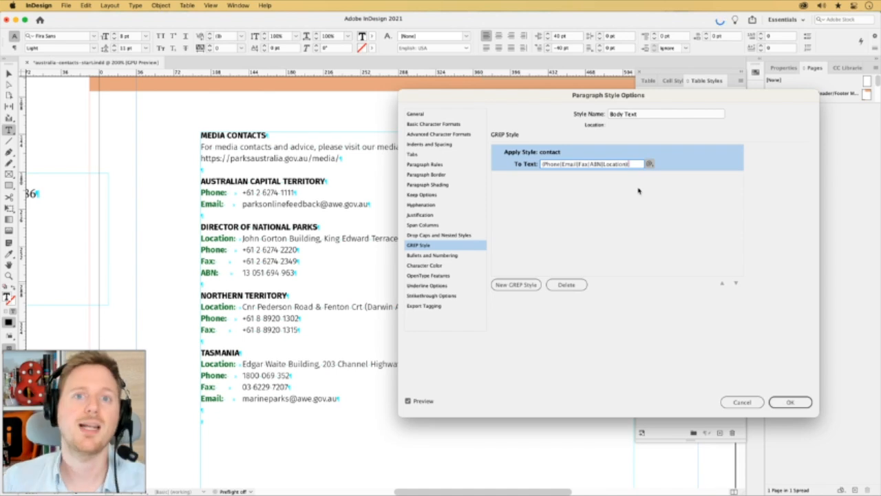
- Confirm the Body Text paragraph style changes and check the contact list in preview mode
{"action": "left_click", "coordinate": [790, 402]}
{"action": "left_click", "coordinate": [8, 73]}
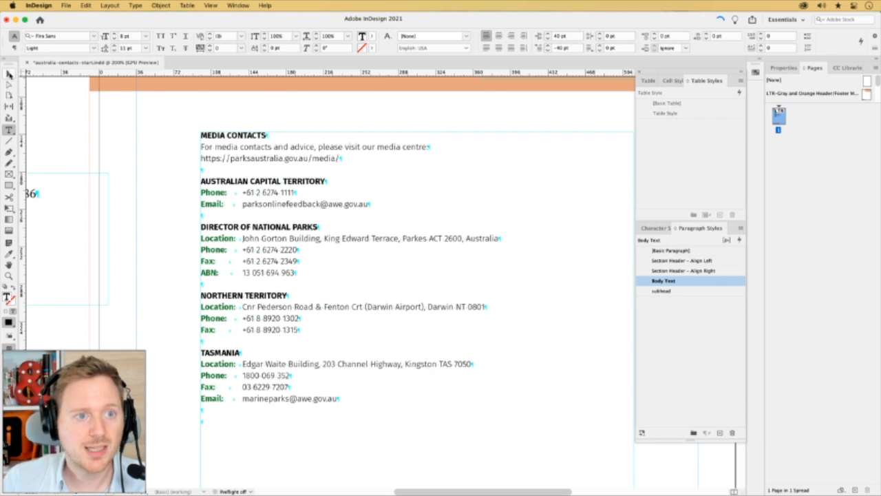
{"action": "key", "text": "w"}
{"action": "key", "text": "w"}
- Copy the Bowali Visitor Centre contact details from the pasteboard and paste them after the Tasmania entry, leaving a blank line between
{"action": "left_click_drag", "start_coordinate": [281, 390], "coordinate": [507, 356]}
{"action": "left_click_drag", "start_coordinate": [150, 282], "coordinate": [286, 296]}
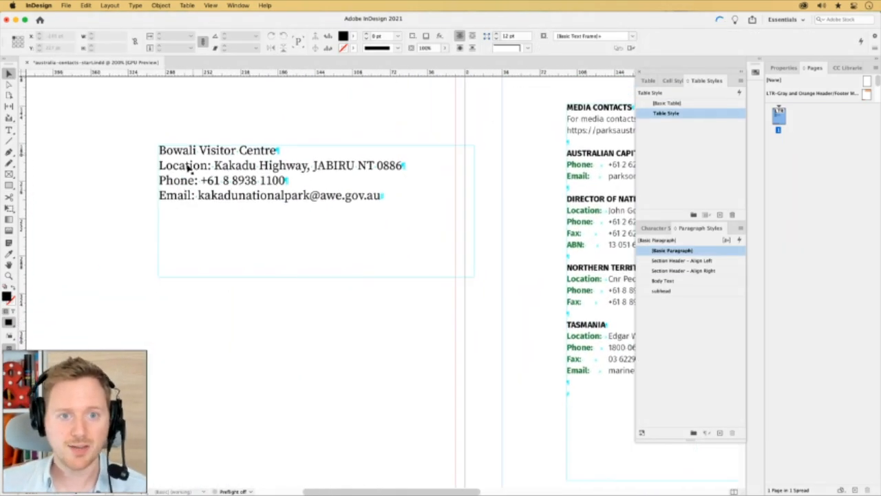
{"action": "left_click_drag", "start_coordinate": [393, 256], "coordinate": [316, 219]}
{"action": "double_click", "coordinate": [238, 183]}
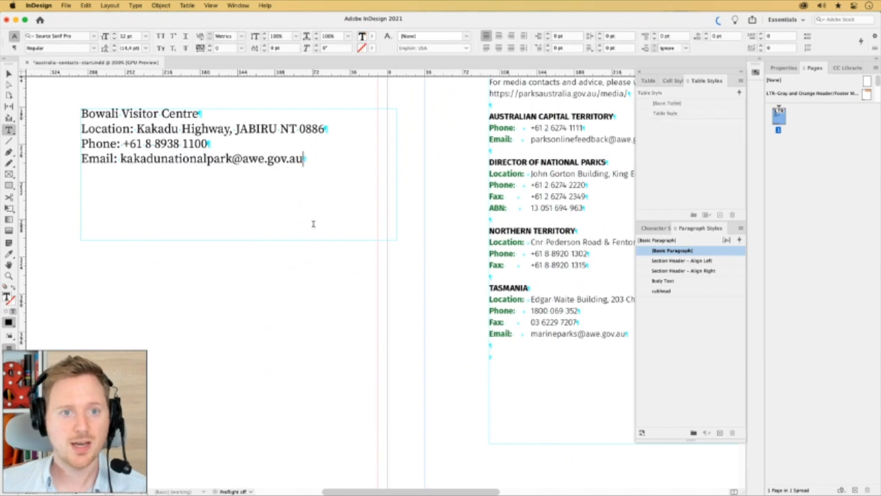
{"action": "key", "text": "super+a"}
{"action": "key", "text": "super+c"}
{"action": "left_click", "coordinate": [628, 333]}
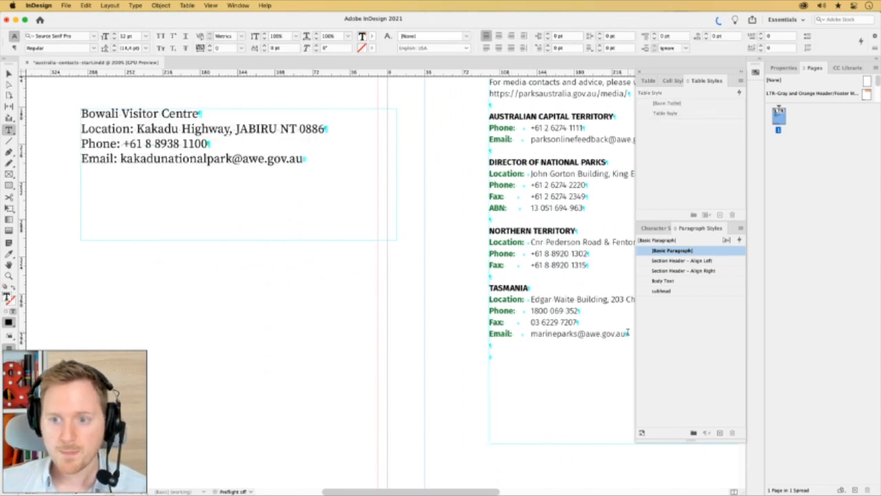
{"action": "key", "text": "Return"}
{"action": "key", "text": "Return"}
{"action": "key", "text": "super+v"}
{"action": "key", "text": "Escape"}
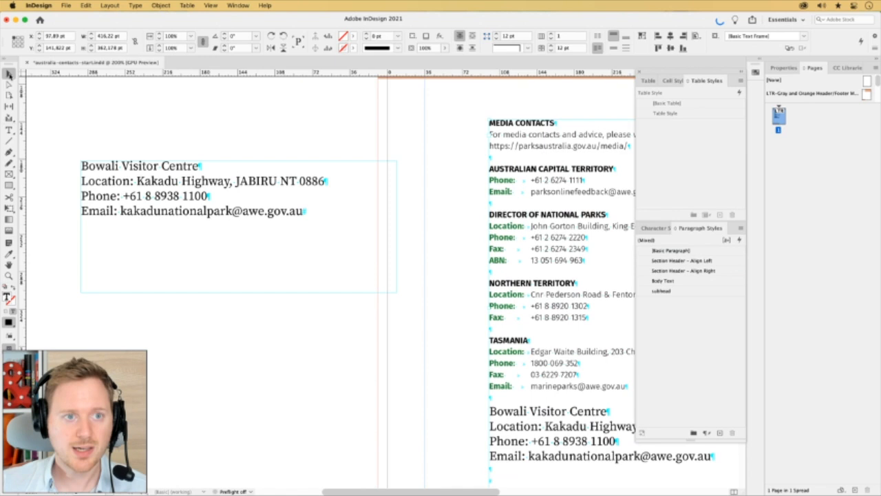
- Use the Eyedropper to give the pasted Bowali lines the body text formatting and their first line the TASMANIA heading formatting
{"action": "left_click_drag", "start_coordinate": [435, 281], "coordinate": [269, 224]}
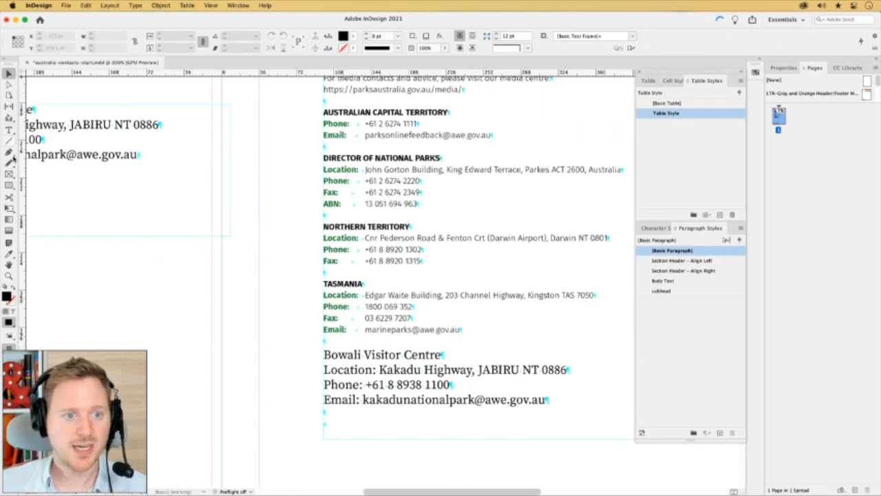
{"action": "left_click", "coordinate": [10, 253]}
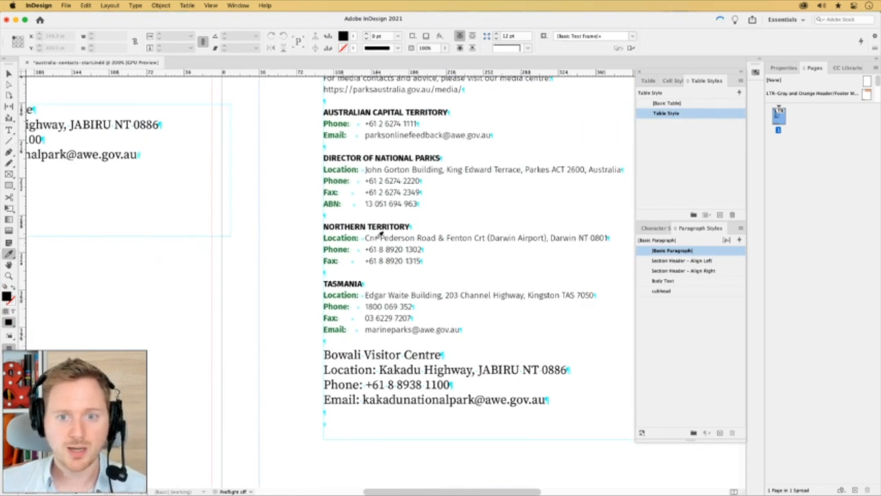
{"action": "left_click", "coordinate": [324, 341]}
{"action": "left_click_drag", "start_coordinate": [323, 351], "coordinate": [606, 452]}
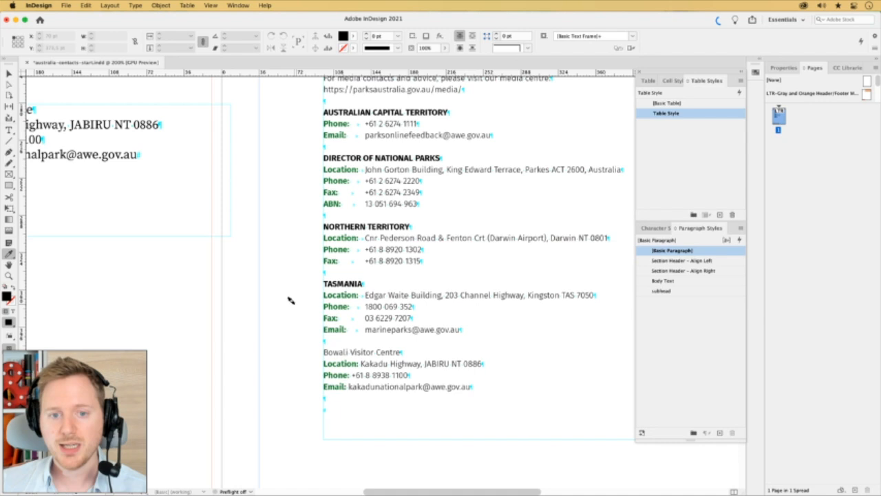
{"action": "left_click", "coordinate": [353, 285]}
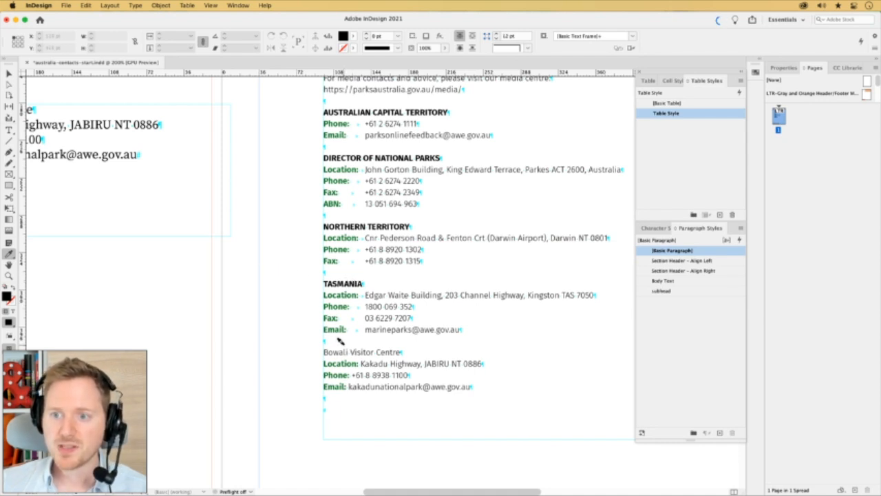
{"action": "left_click", "coordinate": [339, 352]}
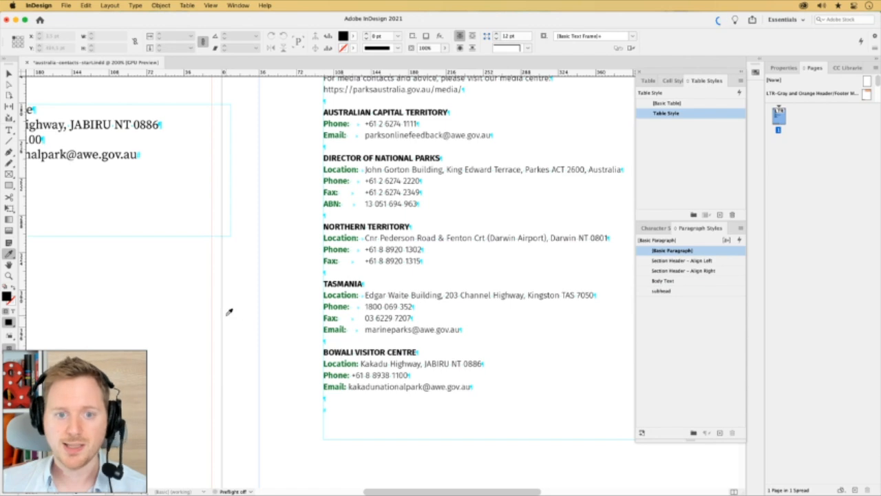
- Examine the complete styled contact list, both in preview mode and with the guides and hidden characters shown
{"action": "key", "text": "w"}
{"action": "scroll", "coordinate": [411, 305], "scroll_direction": "up", "scroll_amount": 3}
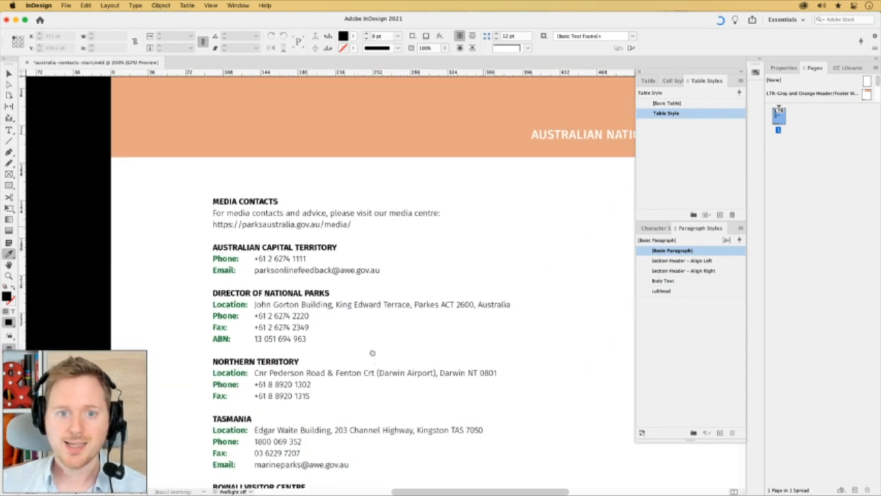
{"action": "scroll", "coordinate": [347, 298], "scroll_direction": "right", "scroll_amount": 3}
{"action": "key", "text": "w"}
{"action": "key", "text": "v"}
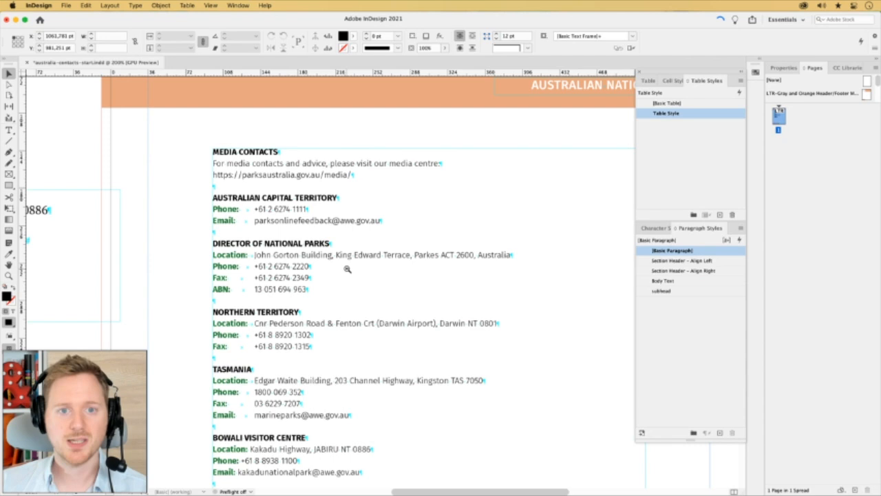
{"action": "key", "text": "super+1"}
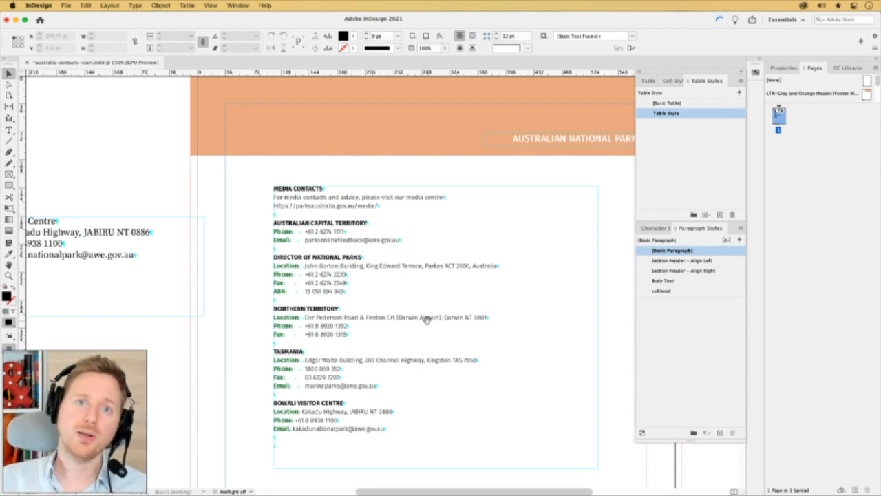
{"action": "key", "text": "w"}
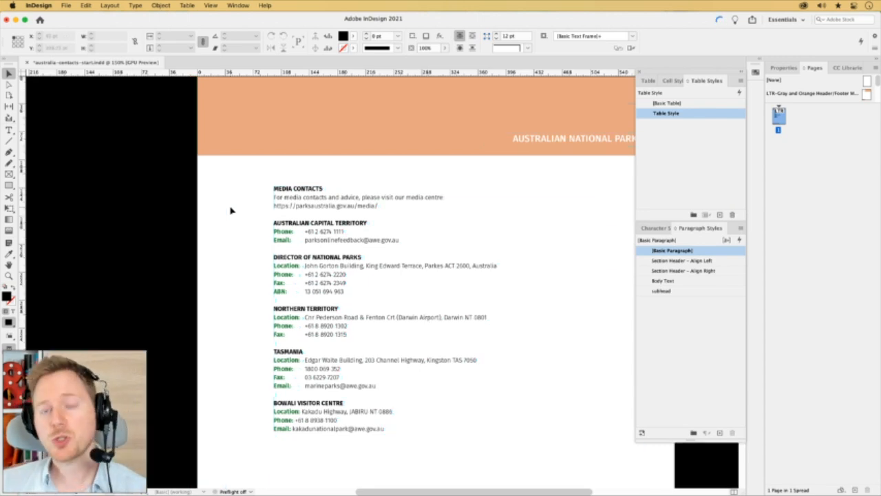
{"action": "key", "text": "w"}
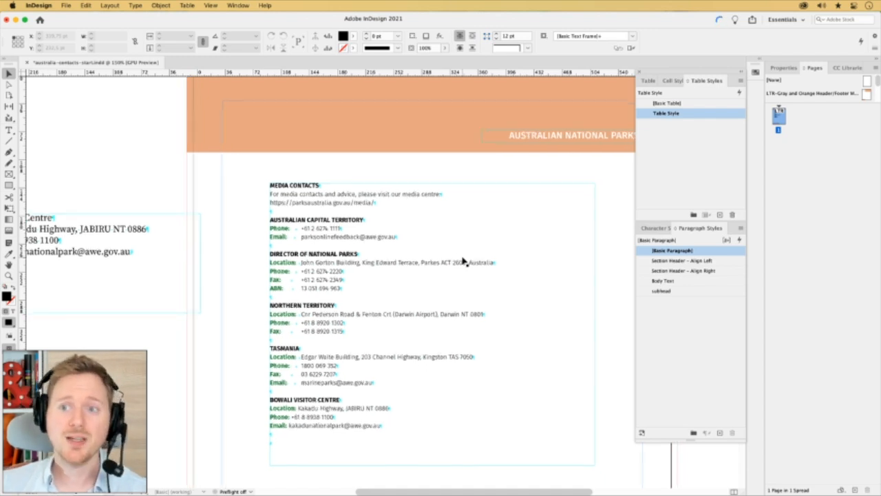
- Show the document's character styles and open the Hyperlinks panel beside the contact list
{"action": "scroll", "coordinate": [523, 244], "scroll_direction": "down", "scroll_amount": 2}
{"action": "scroll", "coordinate": [523, 244], "scroll_direction": "right", "scroll_amount": 3}
{"action": "left_click", "coordinate": [661, 228]}
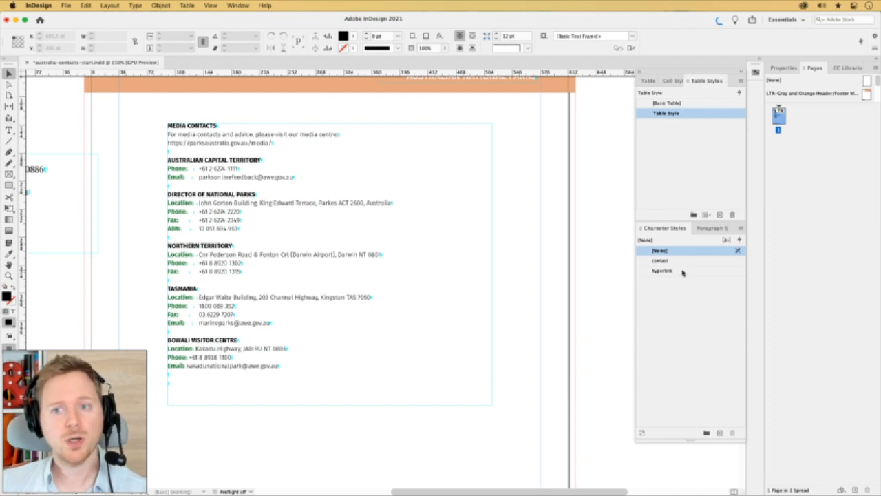
{"action": "left_click", "coordinate": [239, 5]}
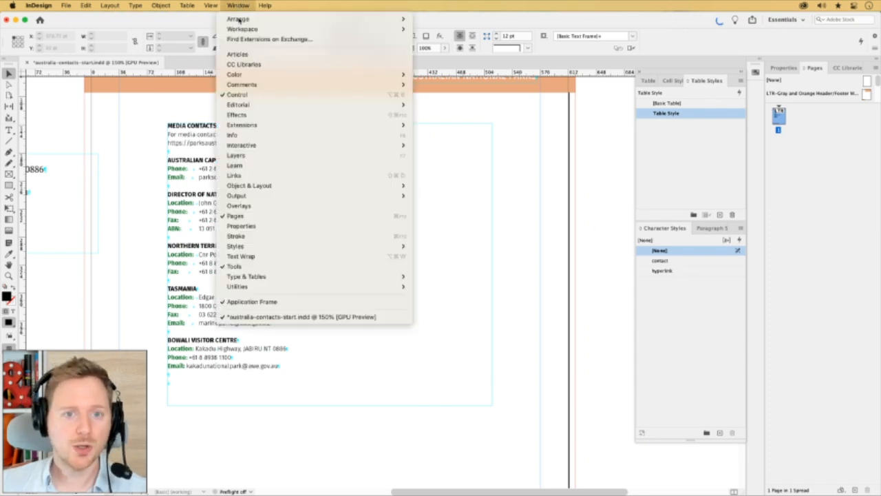
{"action": "mouse_move", "coordinate": [255, 145]}
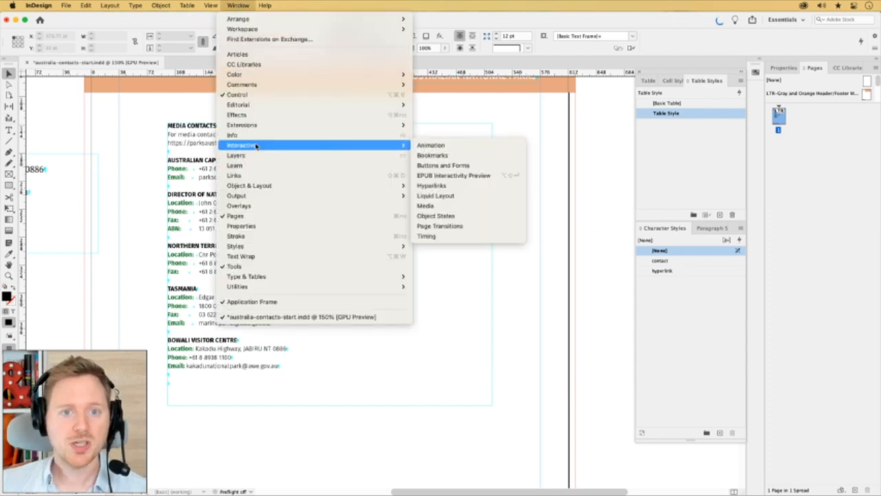
{"action": "left_click", "coordinate": [494, 186]}
{"action": "left_click_drag", "start_coordinate": [344, 140], "coordinate": [499, 147]}
- Convert all URLs in the document to hyperlinks, applying the hyperlink character style to them
{"action": "left_click", "coordinate": [548, 158]}
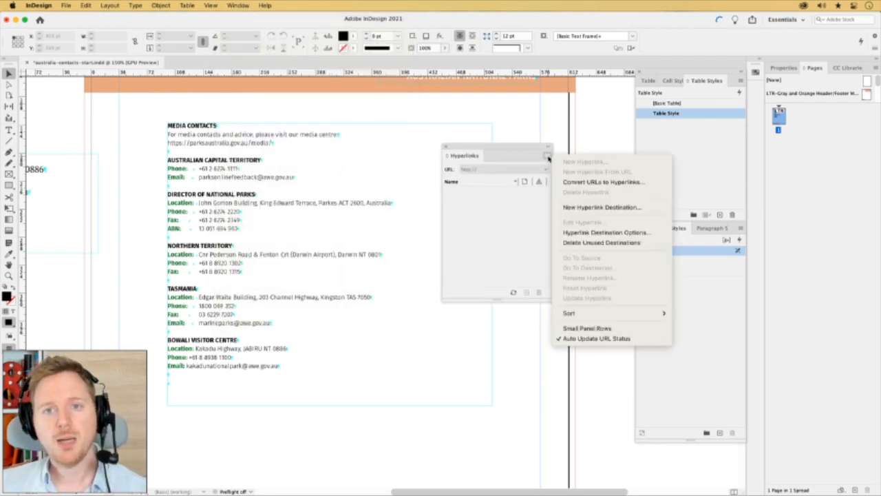
{"action": "left_click", "coordinate": [614, 183]}
{"action": "left_click_drag", "start_coordinate": [462, 204], "coordinate": [522, 125]}
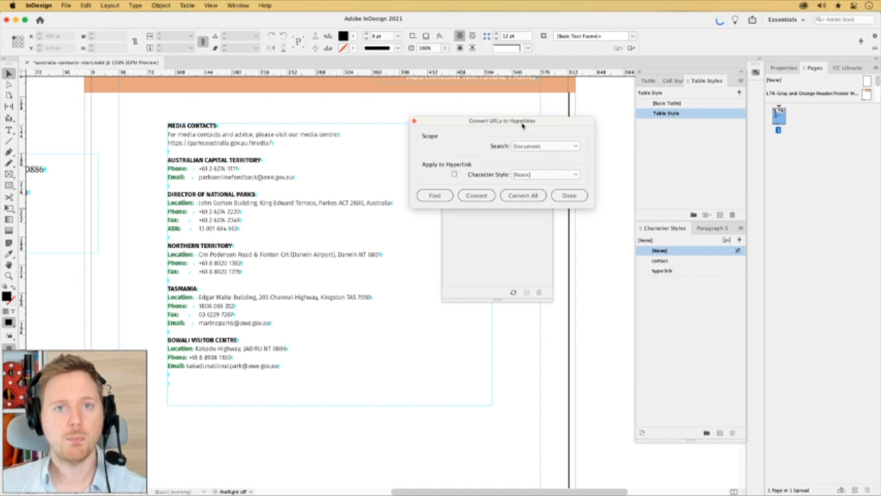
{"action": "left_click", "coordinate": [454, 174]}
{"action": "left_click", "coordinate": [536, 176]}
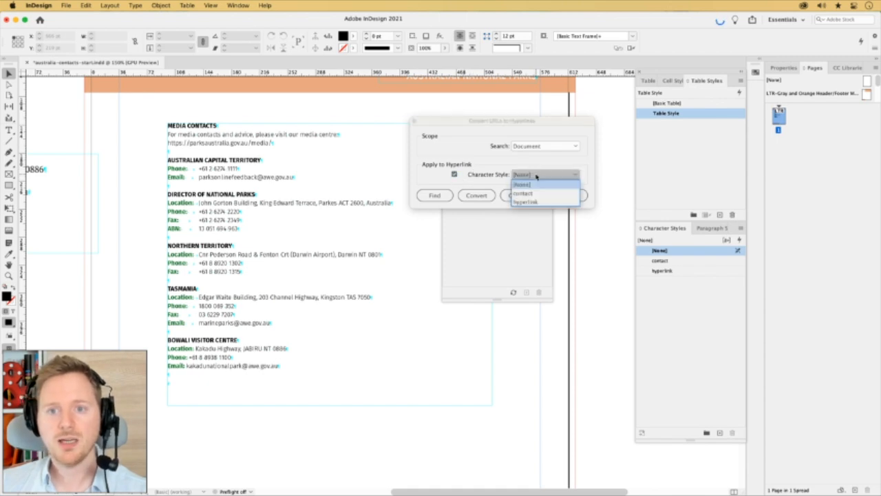
{"action": "left_click", "coordinate": [527, 202]}
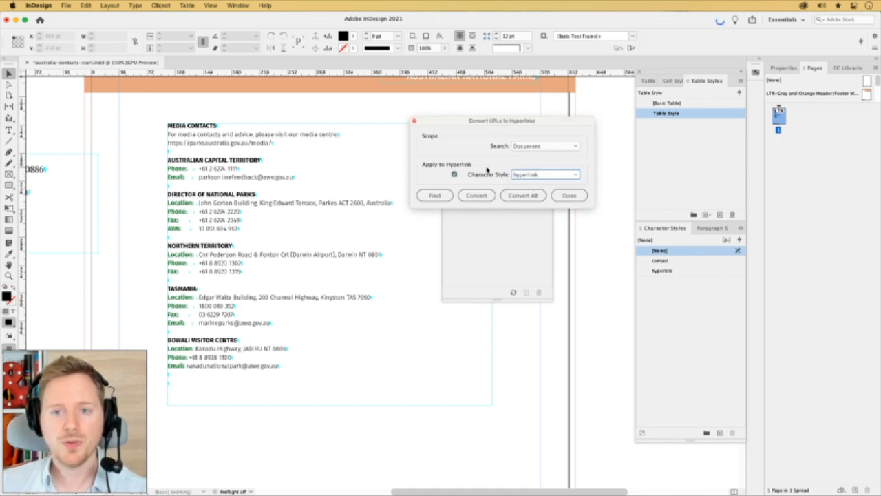
{"action": "left_click", "coordinate": [522, 196]}
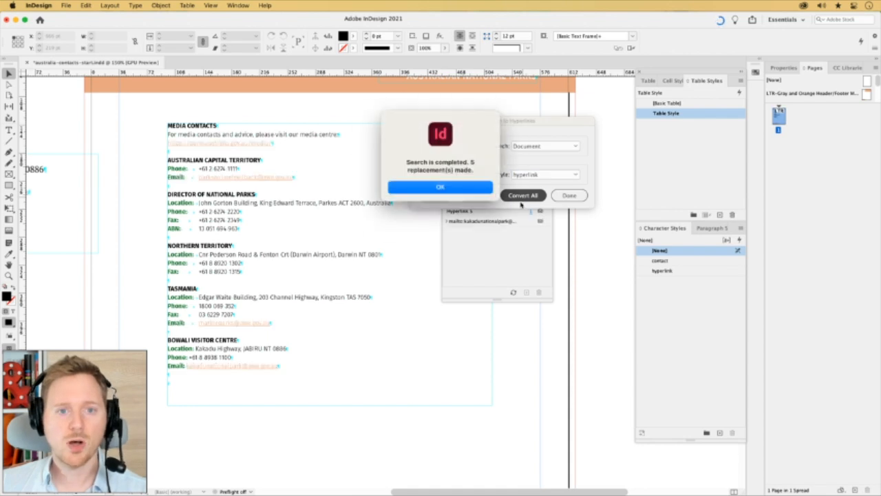
{"action": "left_click", "coordinate": [464, 188]}
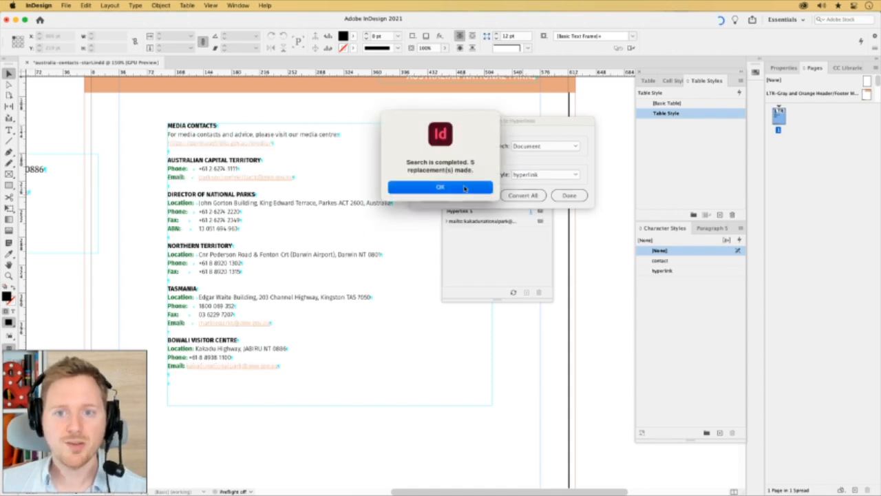
{"action": "left_click", "coordinate": [569, 196]}
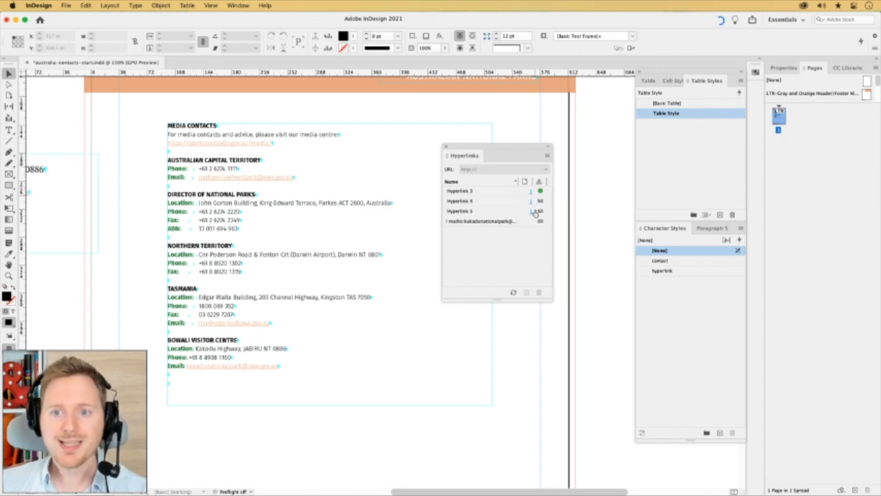
- Expand the grouped mailto hyperlink for the Bowali address and preview the page with its hyperlinks
{"action": "left_click", "coordinate": [447, 221]}
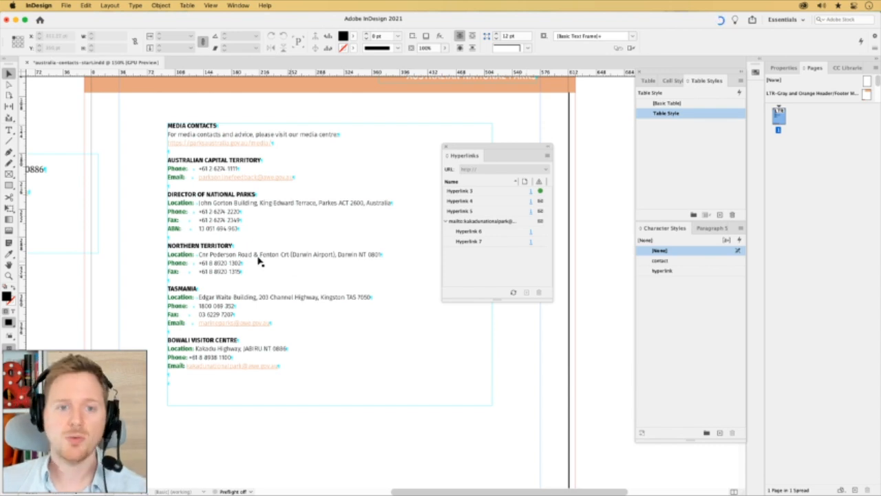
{"action": "key", "text": "w"}
{"action": "left_click_drag", "start_coordinate": [378, 233], "coordinate": [353, 260]}
{"action": "key", "text": "w"}
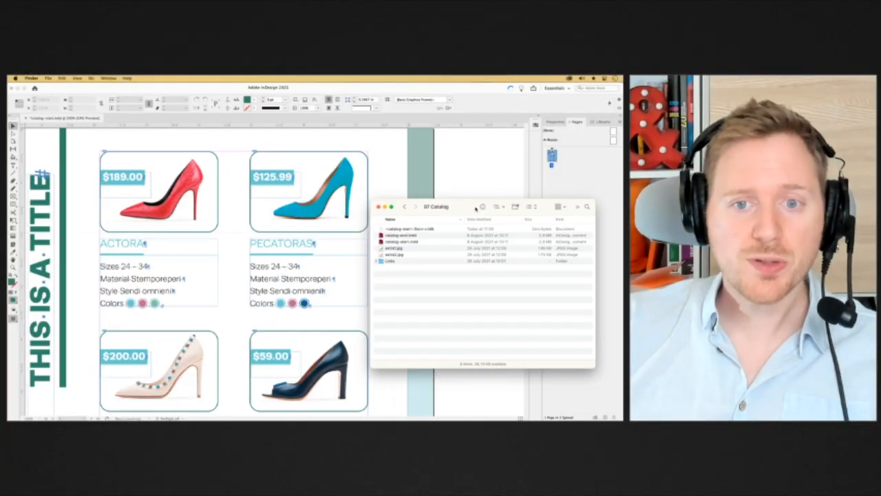
- Switch from Finder to the shoe catalog document in InDesign and look over the page layout
{"action": "left_click", "coordinate": [448, 181]}
{"action": "left_click_drag", "start_coordinate": [257, 239], "coordinate": [274, 272]}
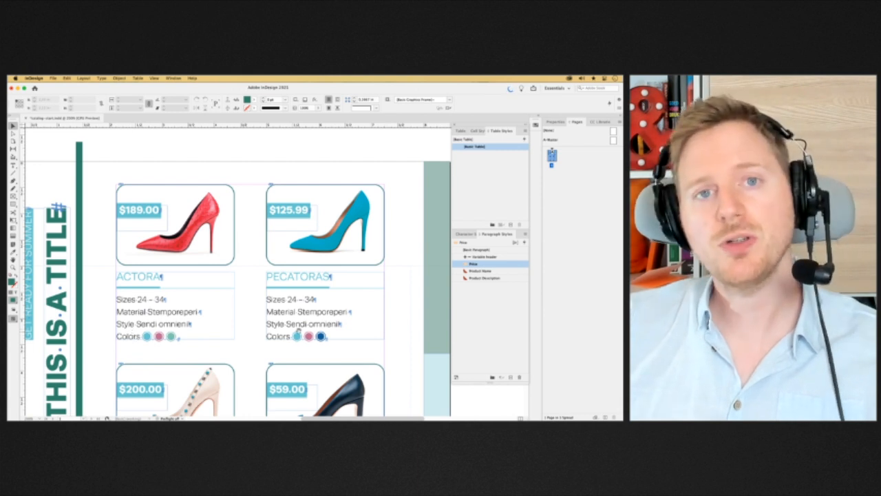
{"action": "scroll", "coordinate": [356, 326], "scroll_direction": "down", "scroll_amount": 5}
{"action": "scroll", "coordinate": [236, 274], "scroll_direction": "down", "scroll_amount": 2}
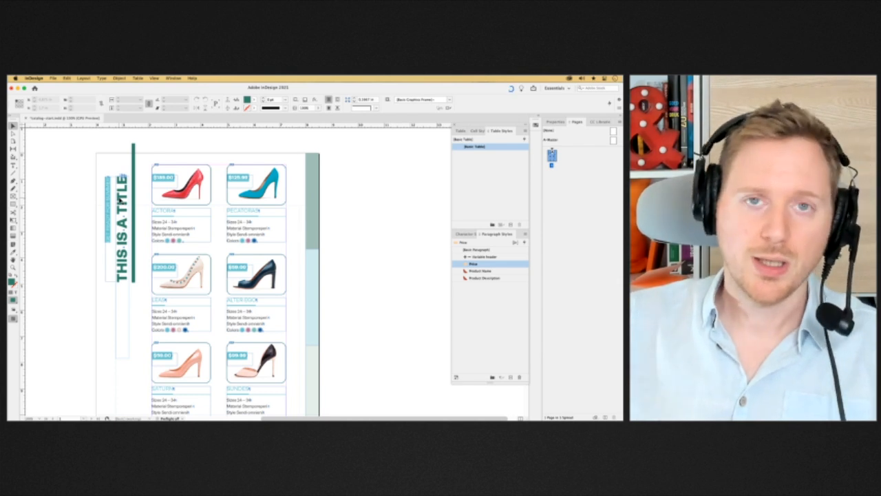
- Locate catalog-start.indd in Finder's 07 Catalog folder and return to the shoe catalog in InDesign
{"action": "key", "text": "super+Tab"}
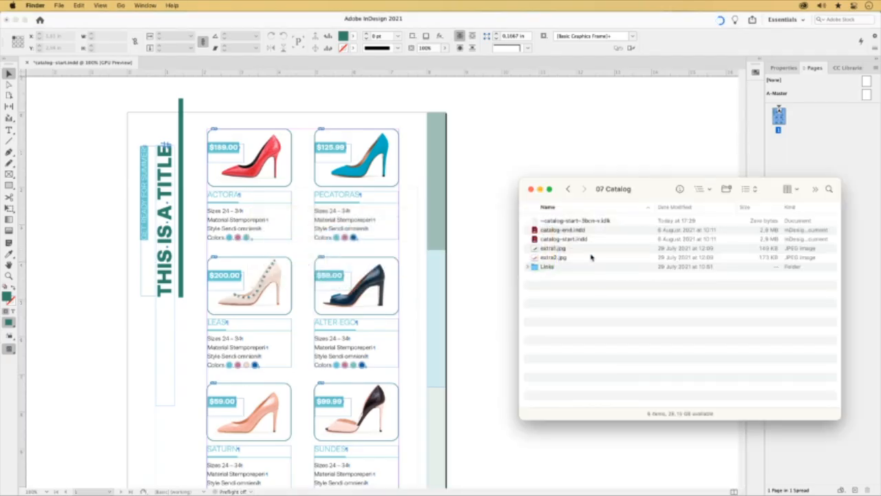
{"action": "left_click", "coordinate": [575, 241]}
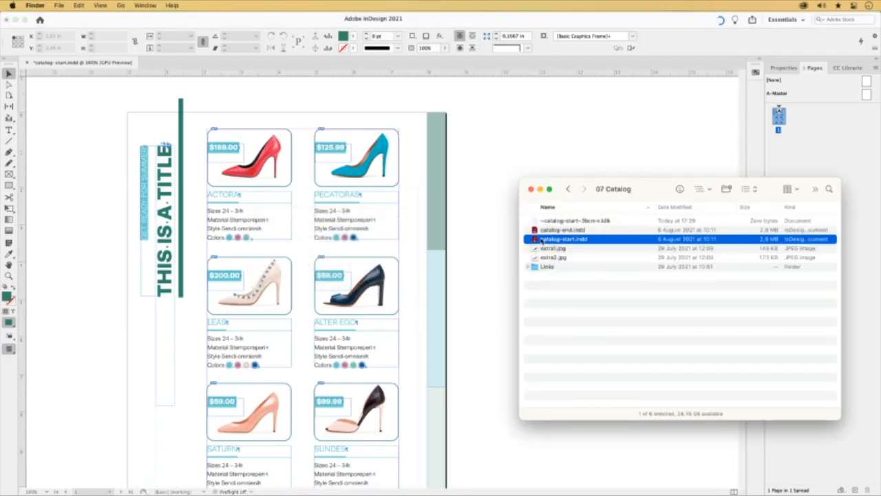
{"action": "left_click", "coordinate": [499, 136]}
{"action": "mouse_move", "coordinate": [519, 346]}
{"action": "left_mouse_down"}
{"action": "mouse_move", "coordinate": [509, 248]}
{"action": "mouse_move", "coordinate": [512, 358]}
{"action": "left_mouse_up"}
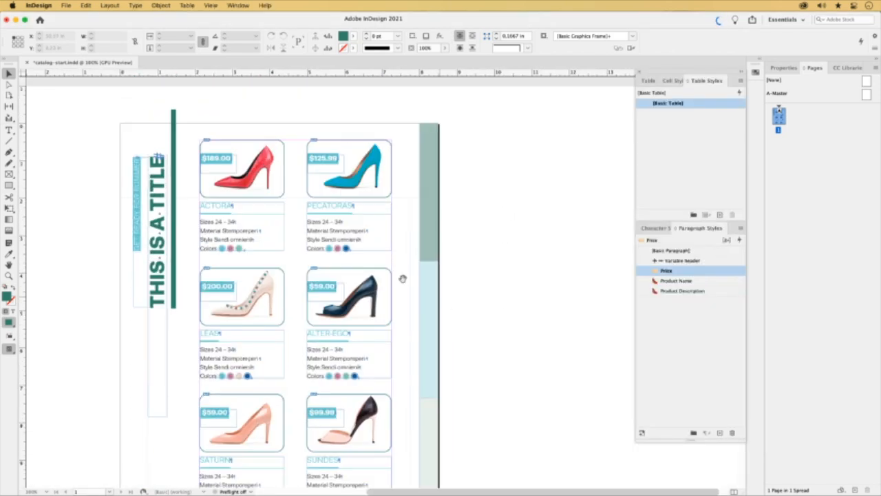
- Deselect the current table style and display the shoe catalog's list of character styles
{"action": "scroll", "coordinate": [401, 278], "scroll_direction": "up", "scroll_amount": 5}
{"action": "left_click_drag", "start_coordinate": [369, 302], "coordinate": [356, 287]}
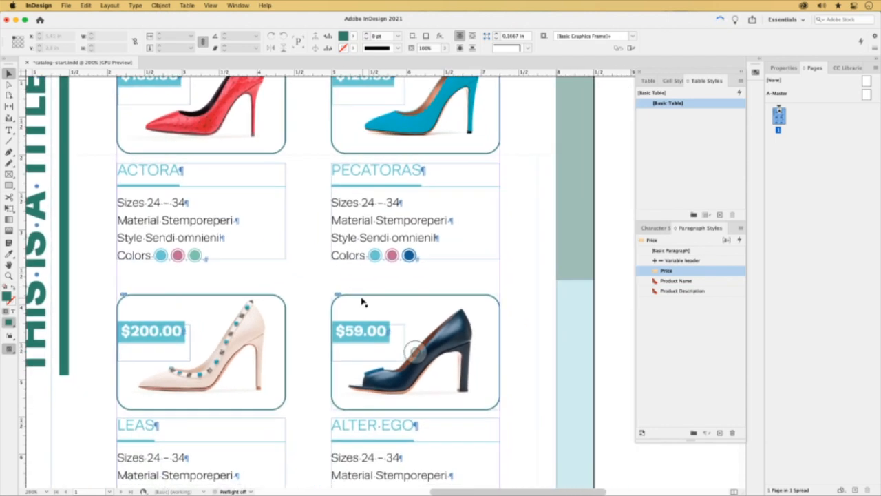
{"action": "left_click", "coordinate": [664, 172]}
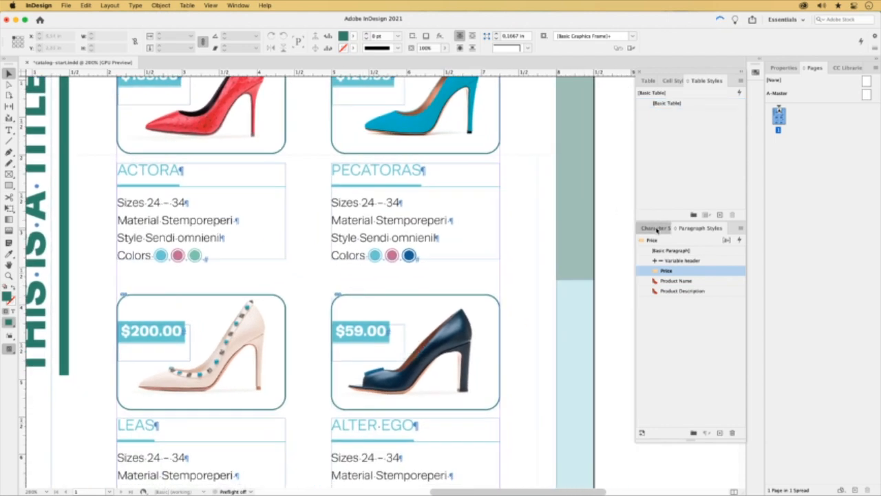
{"action": "left_click", "coordinate": [665, 228]}
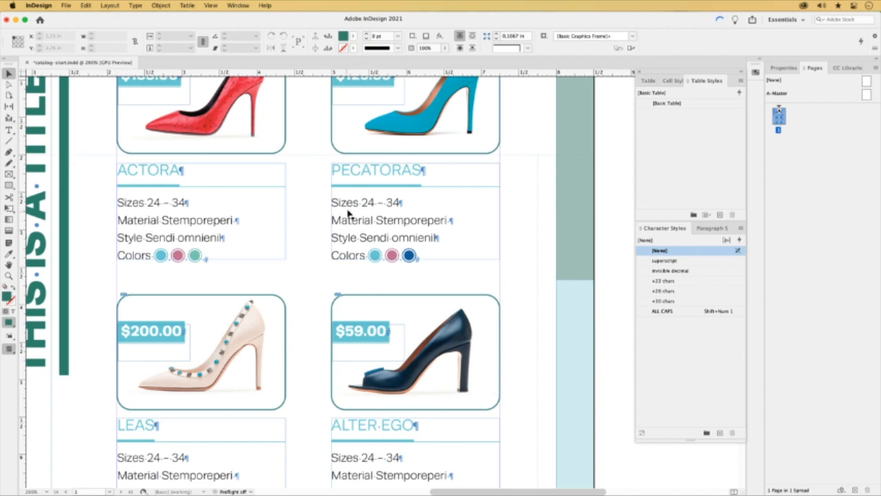
- Display the shoe catalog's paragraph styles and look at Emojipedia's shoe emoji in Chrome before returning to InDesign
{"action": "scroll", "coordinate": [347, 244], "scroll_direction": "down", "scroll_amount": 5}
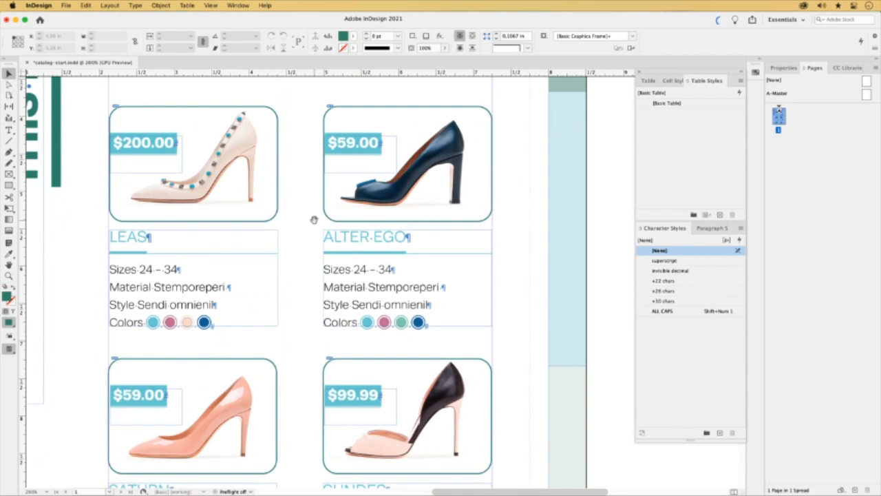
{"action": "scroll", "coordinate": [293, 168], "scroll_direction": "up", "scroll_amount": 1}
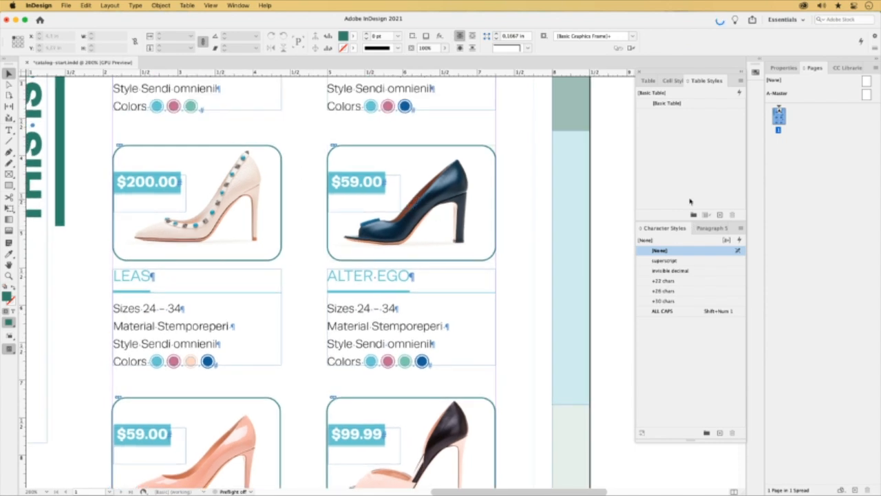
{"action": "left_click", "coordinate": [710, 231]}
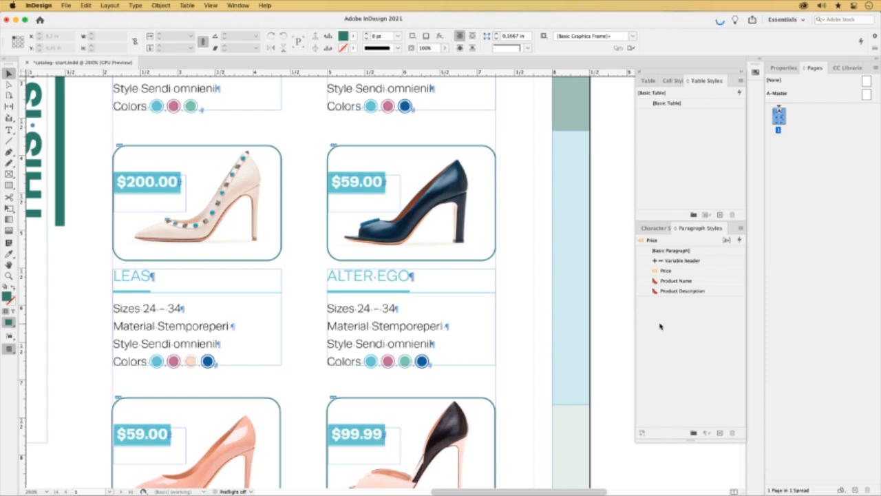
{"action": "key", "text": "super+Tab"}
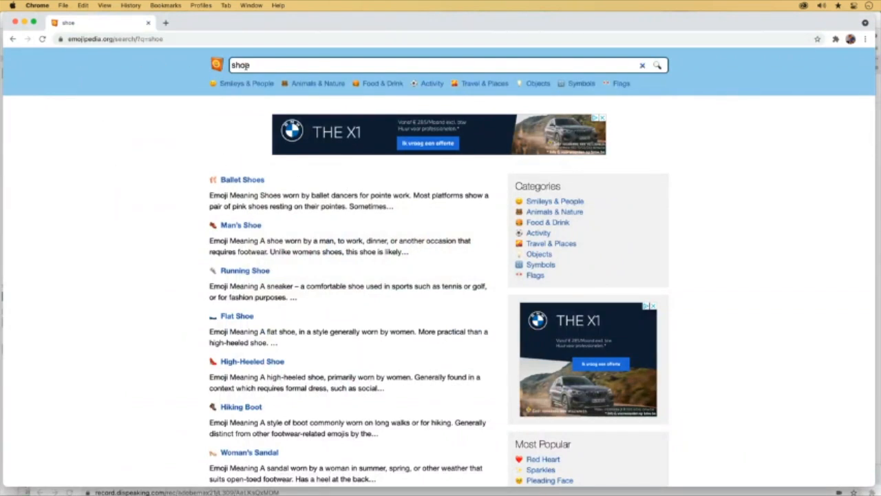
{"action": "key", "text": "super+Tab"}
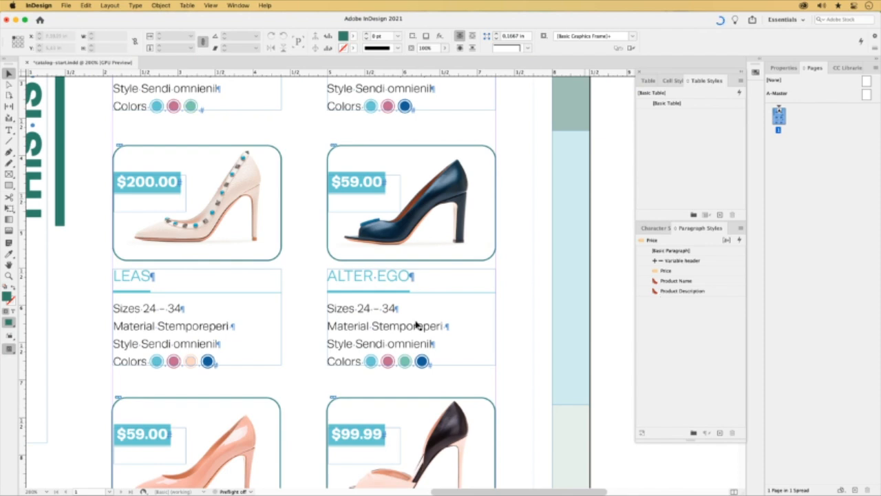
- Place the text cursor in the ALTER EGO description and open the GREP style settings of its Product Description paragraph style
{"action": "double_click", "coordinate": [354, 326]}
{"action": "left_click_drag", "start_coordinate": [400, 326], "coordinate": [336, 326]}
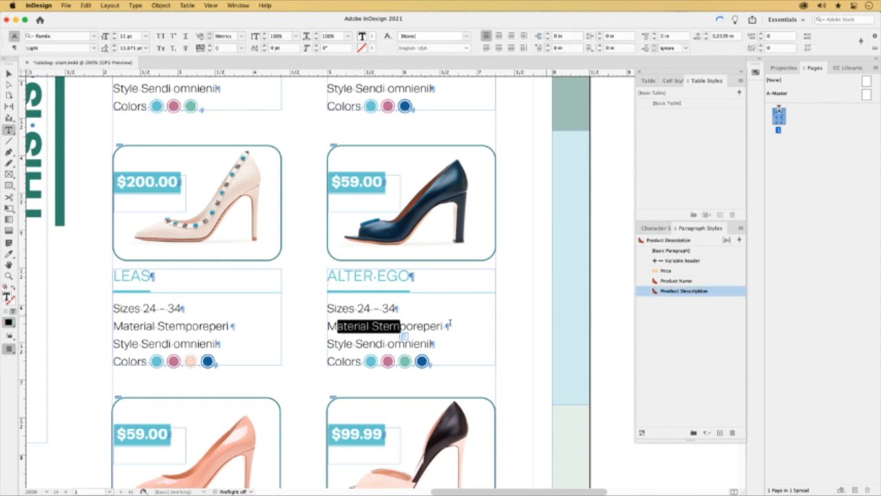
{"action": "left_click", "coordinate": [425, 324]}
{"action": "right_click", "coordinate": [659, 292]}
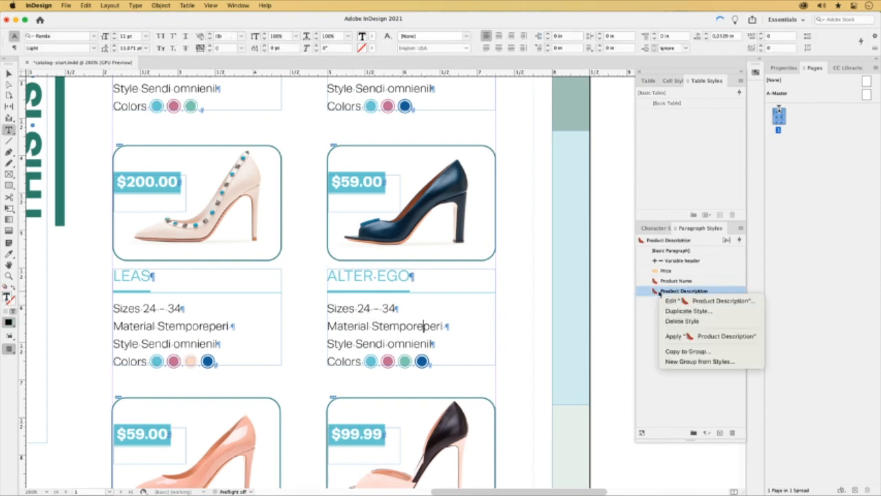
{"action": "left_click", "coordinate": [708, 301]}
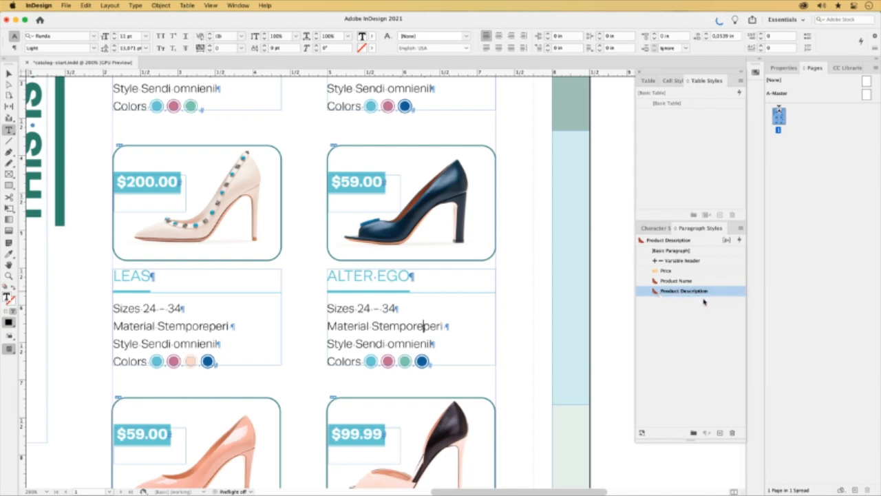
{"action": "left_click", "coordinate": [426, 202]}
{"action": "left_click_drag", "start_coordinate": [465, 61], "coordinate": [569, 66]}
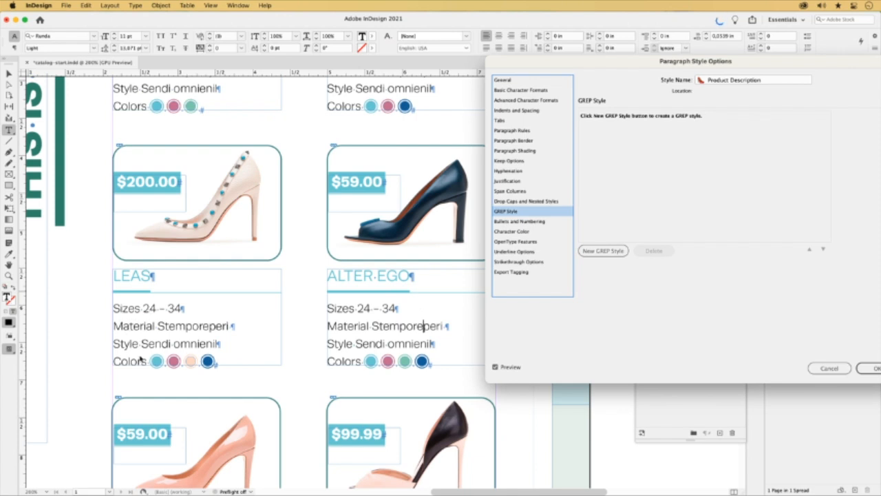
- Add a GREP style to Product Description that applies ALL CAPS to (Sizes|Material|Style|Colors)
{"action": "left_click", "coordinate": [613, 252]}
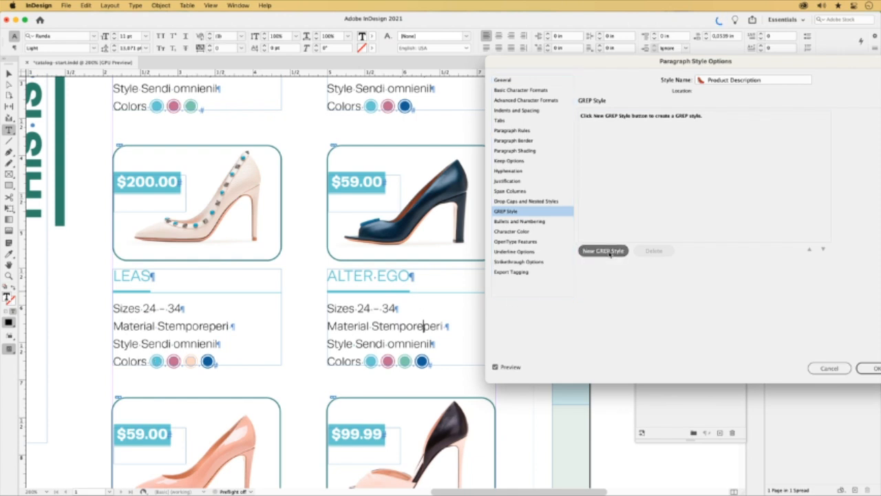
{"action": "left_click", "coordinate": [636, 117]}
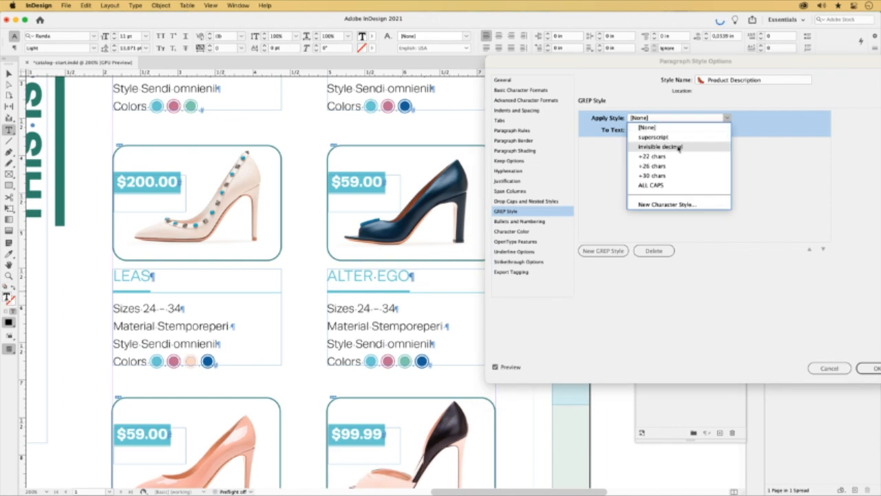
{"action": "left_click", "coordinate": [651, 185]}
{"action": "left_click", "coordinate": [643, 130]}
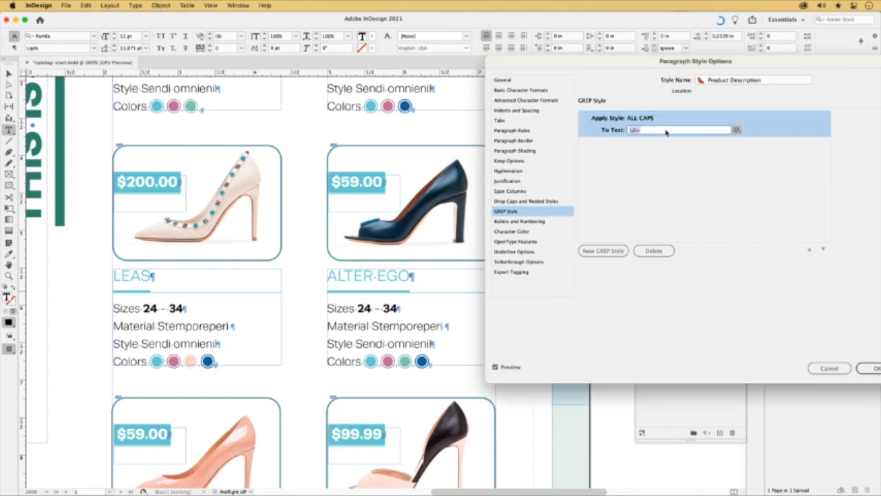
{"action": "key", "text": "BackSpace"}
{"action": "type", "text": "(Size"}
{"action": "type", "text": "s)"}
{"action": "type", "text": "|Materia"}
{"action": "type", "text": "l|Style"}
{"action": "type", "text": "|Colors"}
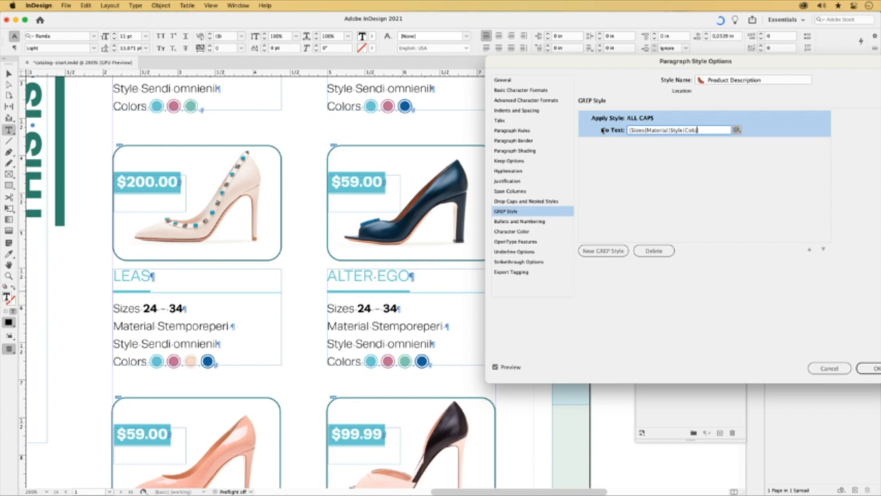
{"action": "left_click", "coordinate": [637, 162]}
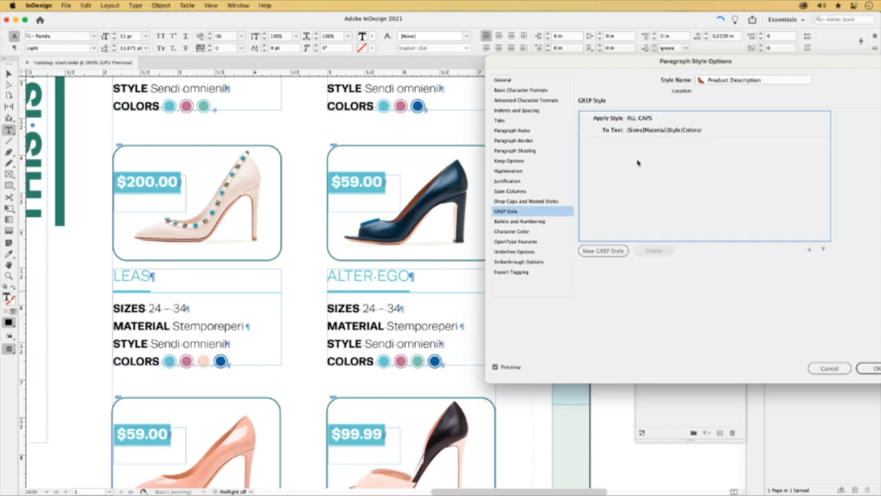
{"action": "left_click", "coordinate": [869, 369]}
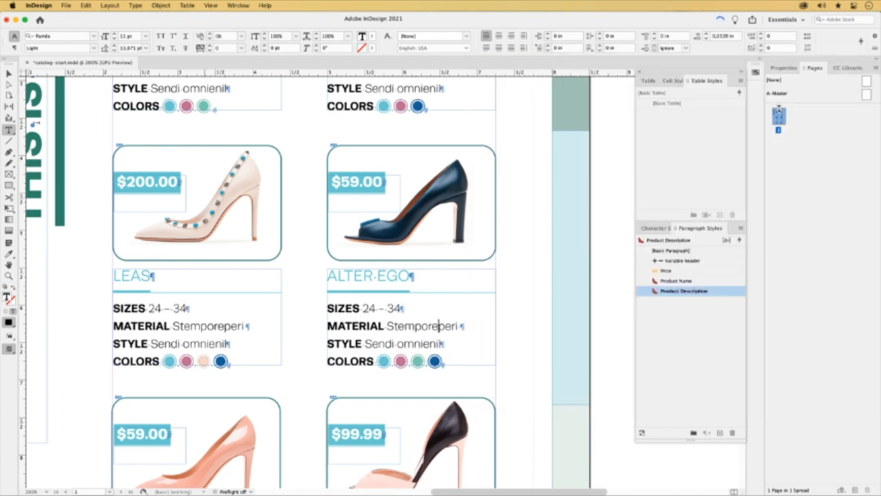
- Deselect the text and preview the catalog page to check the labels in the product descriptions
{"action": "left_click", "coordinate": [9, 74]}
{"action": "left_click", "coordinate": [108, 113]}
{"action": "key", "text": "w"}
{"action": "key", "text": "super+minus"}
{"action": "key", "text": "super+minus"}
{"action": "scroll", "coordinate": [386, 206], "scroll_direction": "up", "scroll_amount": 3}
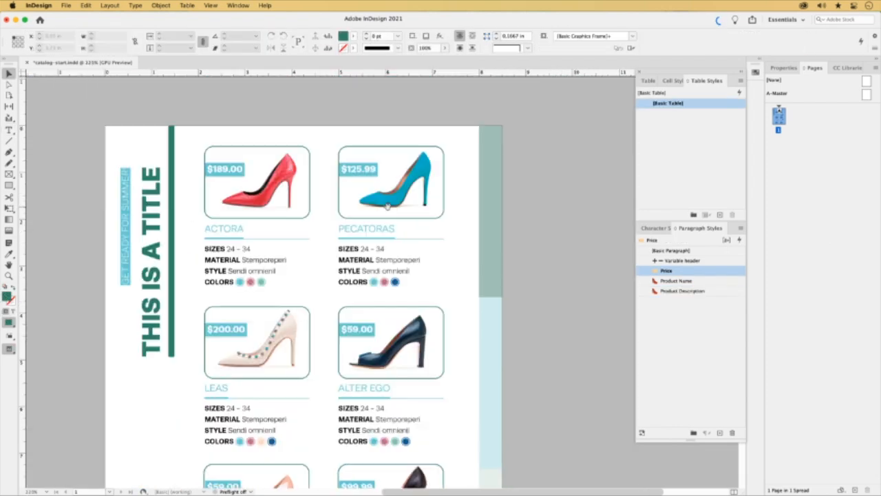
{"action": "mouse_move", "coordinate": [389, 207]}
{"action": "left_mouse_down"}
{"action": "mouse_move", "coordinate": [368, 236]}
{"action": "mouse_move", "coordinate": [384, 201]}
{"action": "left_mouse_up"}
{"action": "key", "text": "super+plus"}
{"action": "key", "text": "super+plus"}
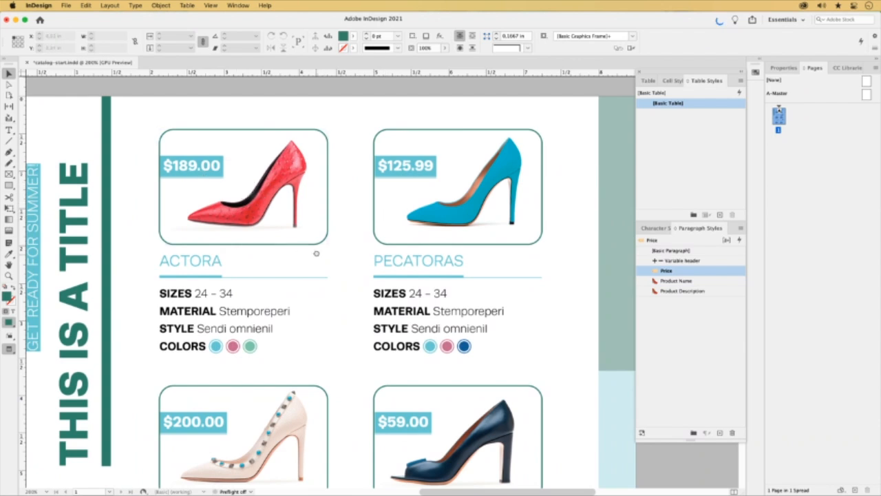
{"action": "left_click_drag", "start_coordinate": [316, 254], "coordinate": [317, 247]}
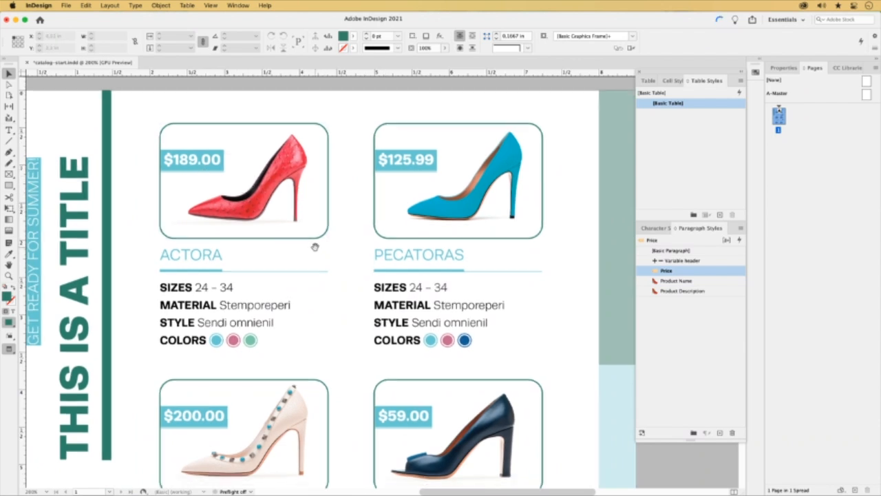
- Apply the superscript character style to the two digits after the decimal point in ACTORA's price
{"action": "left_click", "coordinate": [672, 274]}
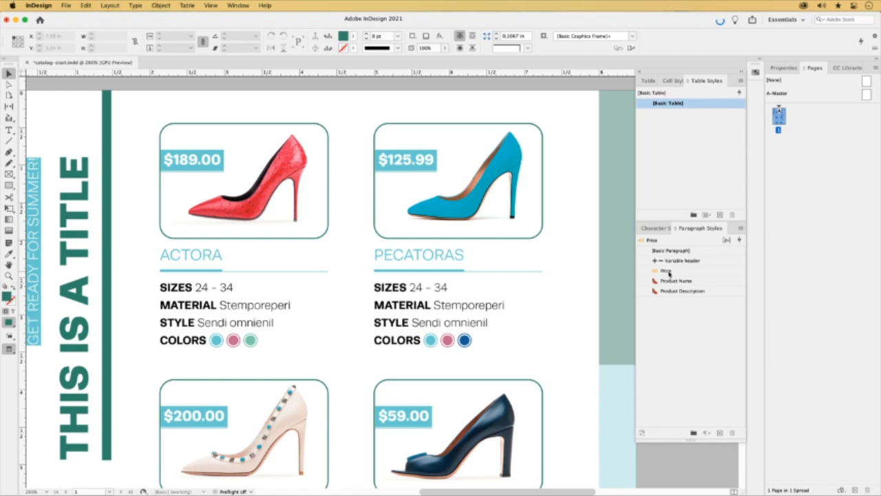
{"action": "left_click", "coordinate": [655, 232]}
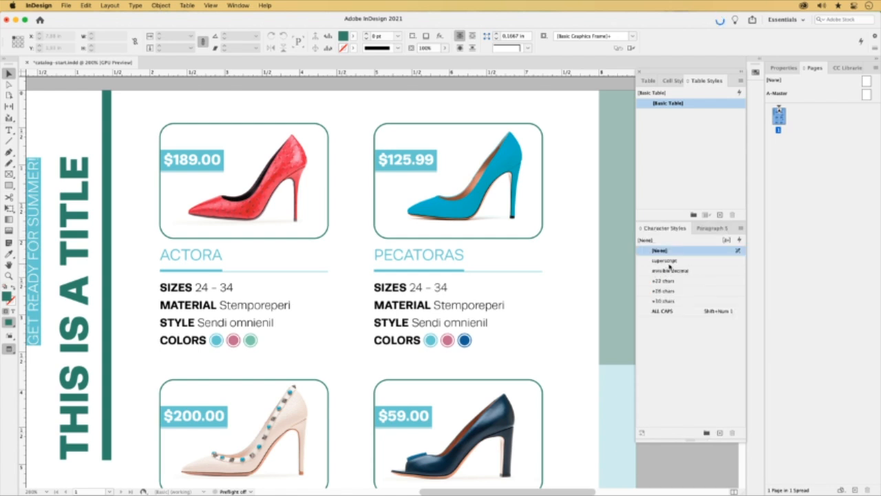
{"action": "double_click", "coordinate": [221, 165]}
{"action": "left_click_drag", "start_coordinate": [201, 162], "coordinate": [225, 171]}
{"action": "left_click", "coordinate": [690, 261]}
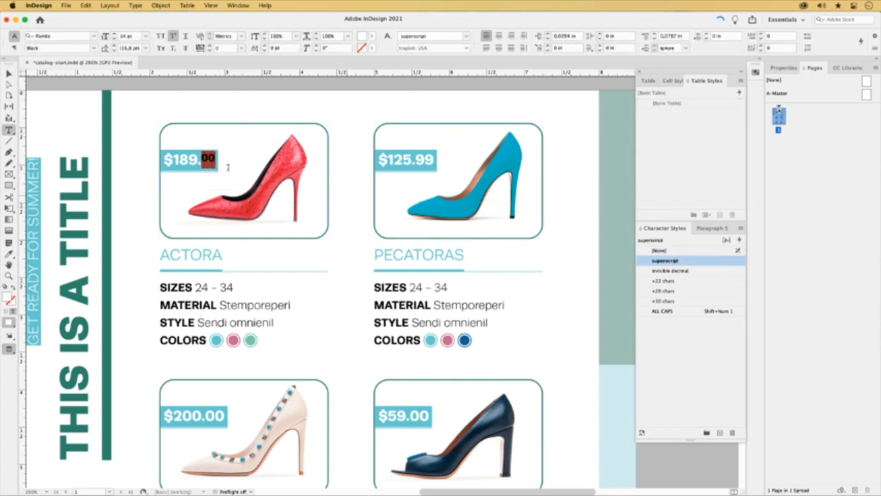
{"action": "left_click", "coordinate": [214, 161]}
{"action": "left_click", "coordinate": [8, 74]}
{"action": "left_click_drag", "start_coordinate": [249, 188], "coordinate": [376, 245]}
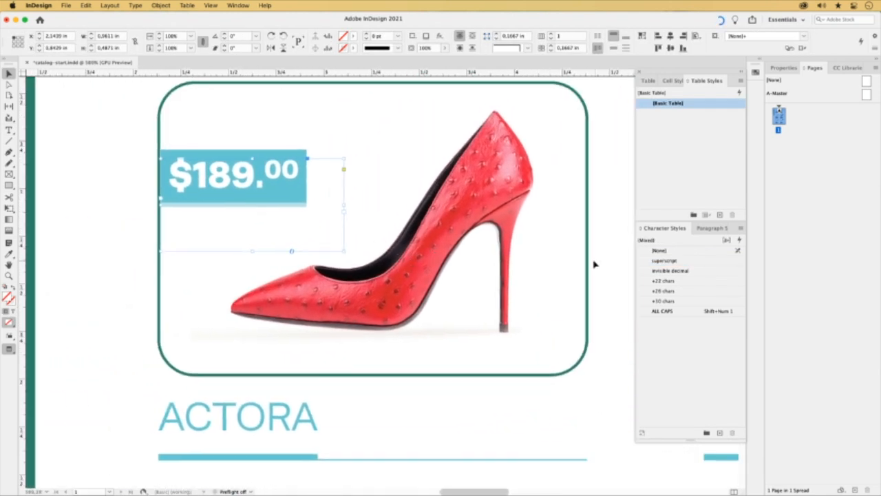
- Examine the color and size settings of the invisible decimal character style, leaving them as they are
{"action": "left_click", "coordinate": [144, 146]}
{"action": "right_click", "coordinate": [692, 272]}
{"action": "left_click", "coordinate": [695, 277]}
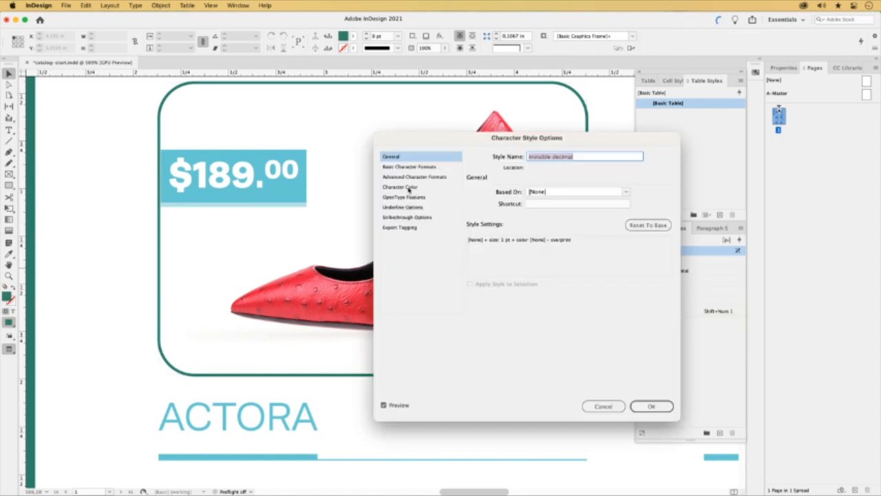
{"action": "left_click", "coordinate": [409, 188]}
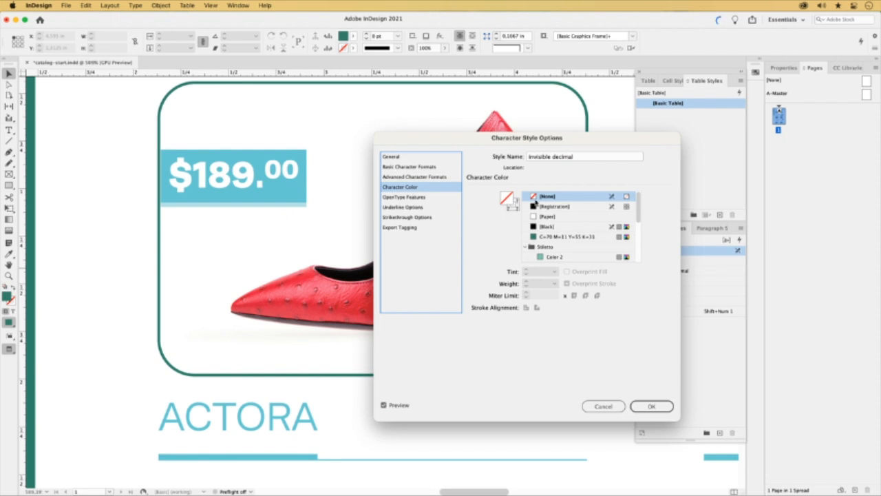
{"action": "left_click", "coordinate": [406, 167]}
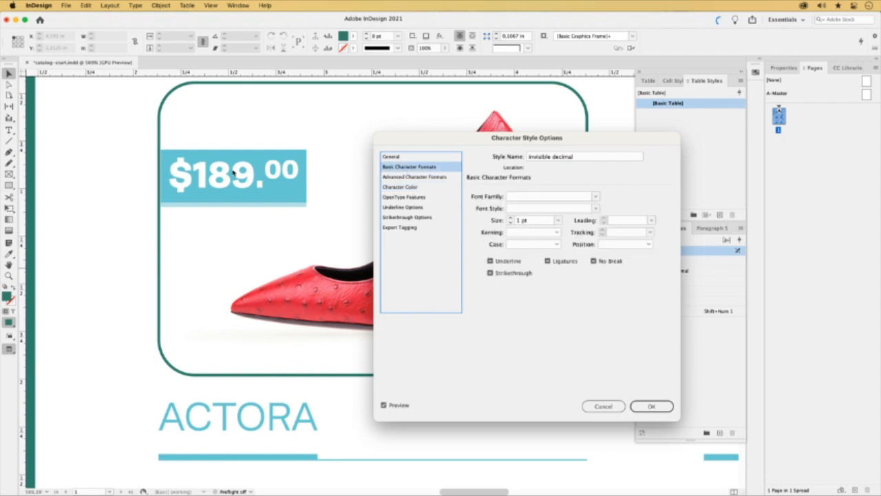
{"action": "left_click_drag", "start_coordinate": [534, 221], "coordinate": [488, 218]}
{"action": "key", "text": "Return"}
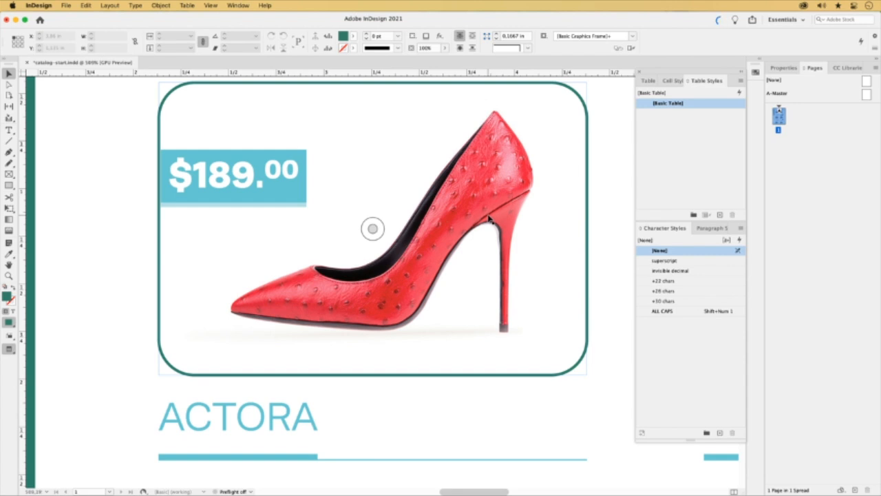
- Apply the invisible decimal character style to the decimal point in ACTORA's price
{"action": "double_click", "coordinate": [260, 183]}
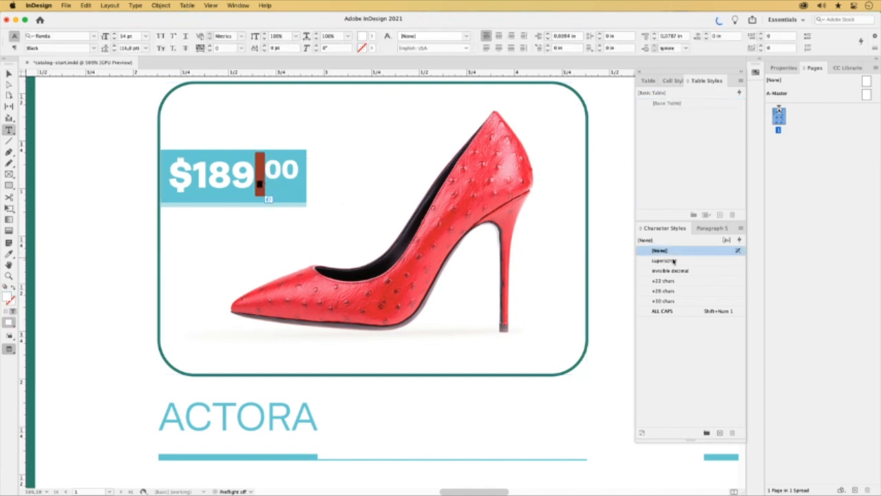
{"action": "left_click", "coordinate": [701, 271]}
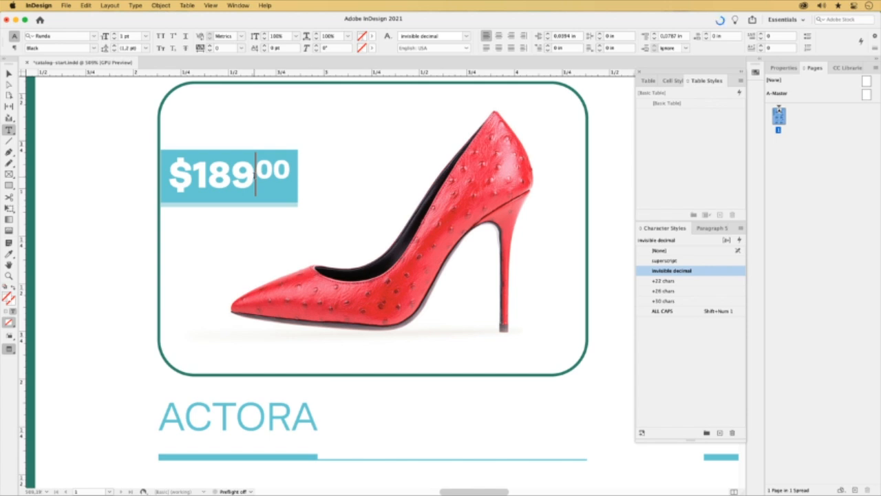
- Reset the decimal point and cents in ACTORA's price to the [None] character style
{"action": "key", "text": "Left"}
{"action": "key", "text": "shift+End"}
{"action": "left_click", "coordinate": [668, 252]}
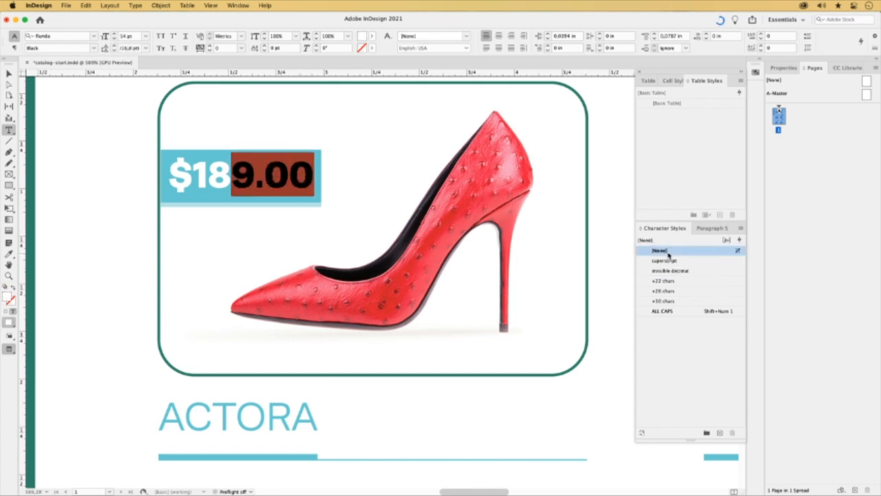
{"action": "key", "text": "Escape"}
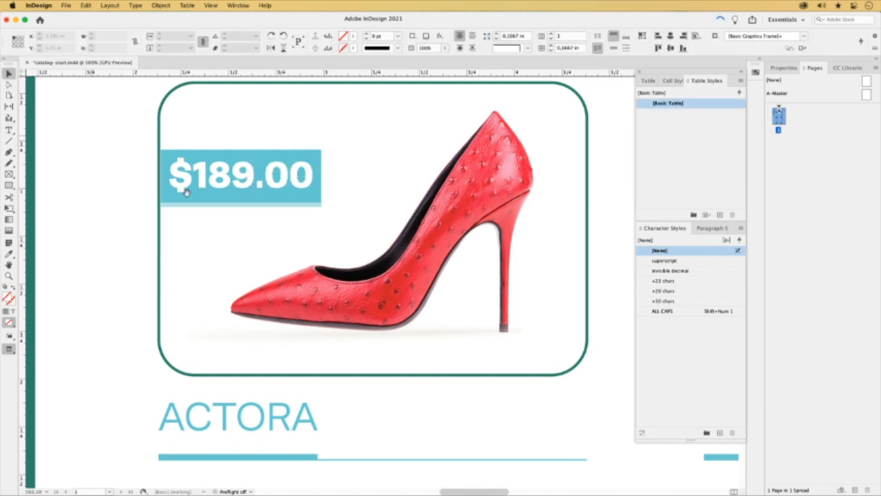
- Open the Price paragraph style for editing at its GREP Style settings
{"action": "key", "text": "super+minus"}
{"action": "key", "text": "super+minus"}
{"action": "key", "text": "super+minus"}
{"action": "key", "text": "super+minus"}
{"action": "scroll", "coordinate": [449, 270], "scroll_direction": "down", "scroll_amount": 1}
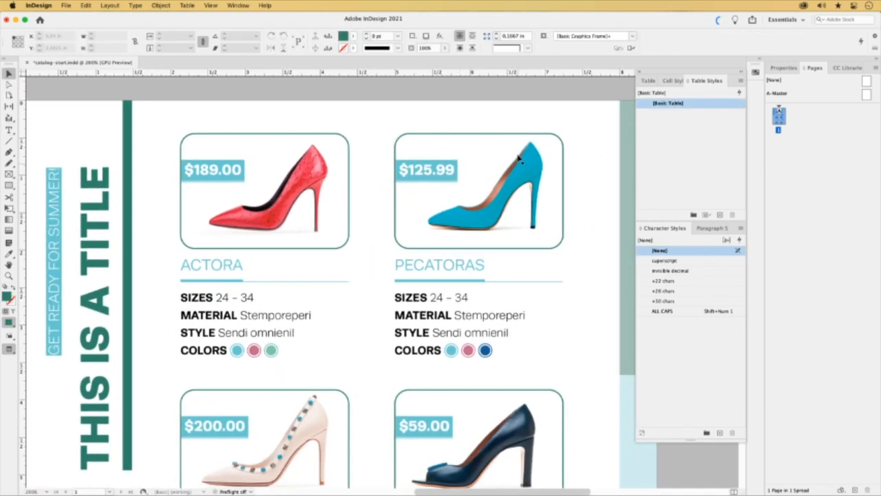
{"action": "left_click", "coordinate": [720, 230]}
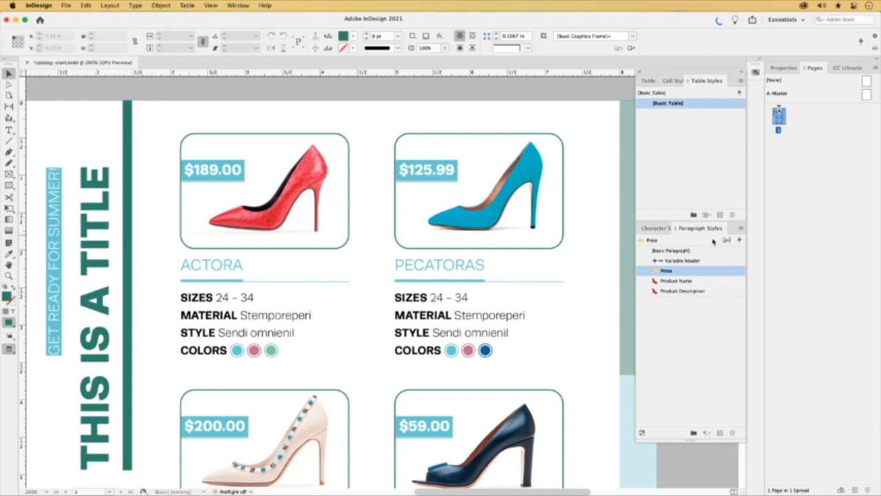
{"action": "right_click", "coordinate": [675, 271]}
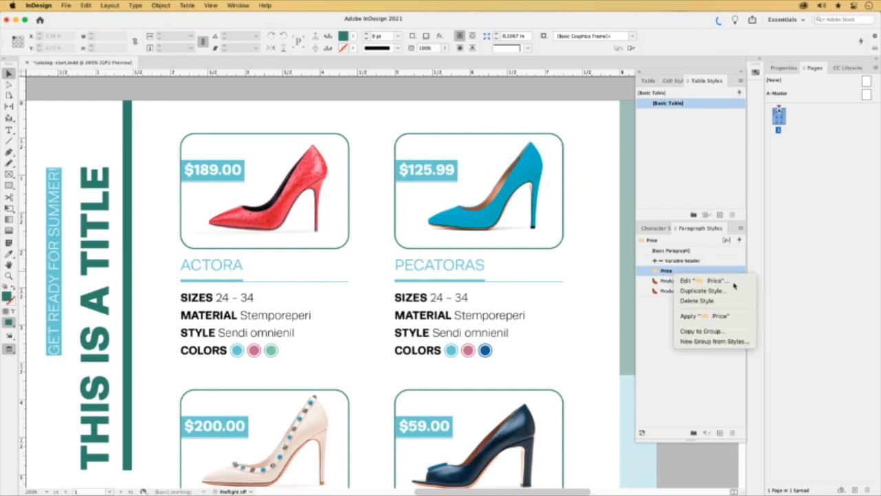
{"action": "left_click", "coordinate": [716, 280]}
{"action": "left_click", "coordinate": [509, 212]}
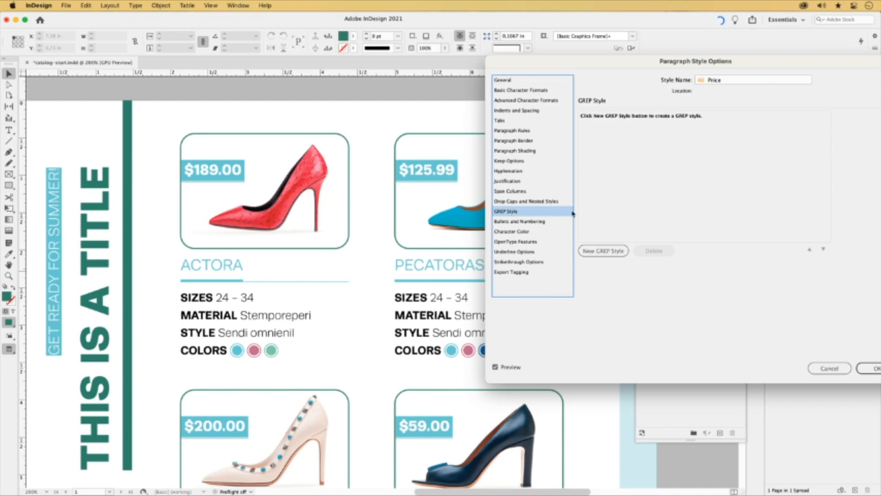
- Add a GREP style to Price that applies the invisible decimal character style to the decimal point, using the expression \
{"action": "left_click", "coordinate": [609, 250]}
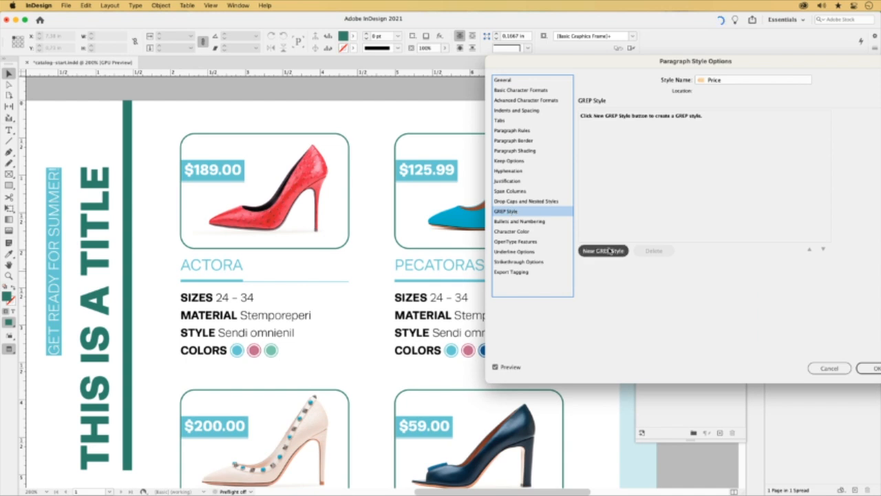
{"action": "left_click", "coordinate": [667, 120]}
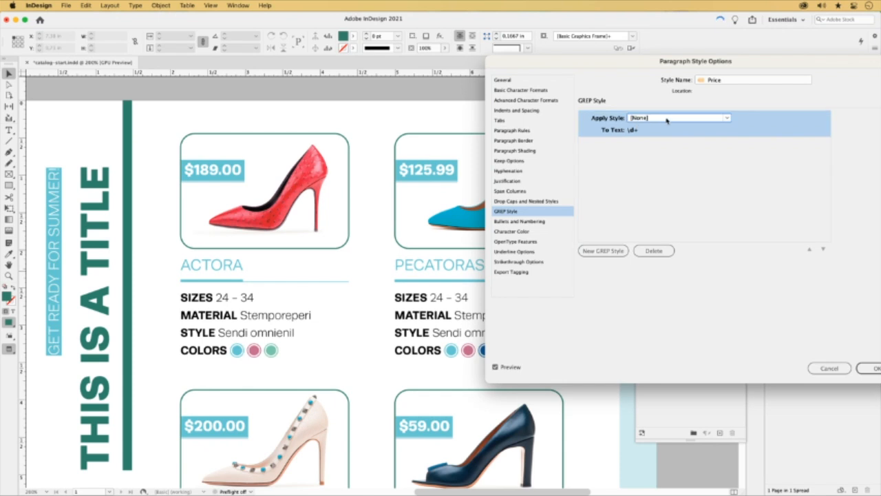
{"action": "left_click", "coordinate": [667, 120]}
{"action": "left_click", "coordinate": [682, 150]}
{"action": "left_click", "coordinate": [631, 131]}
{"action": "key", "text": "BackSpace"}
{"action": "type", "text": "\\"}
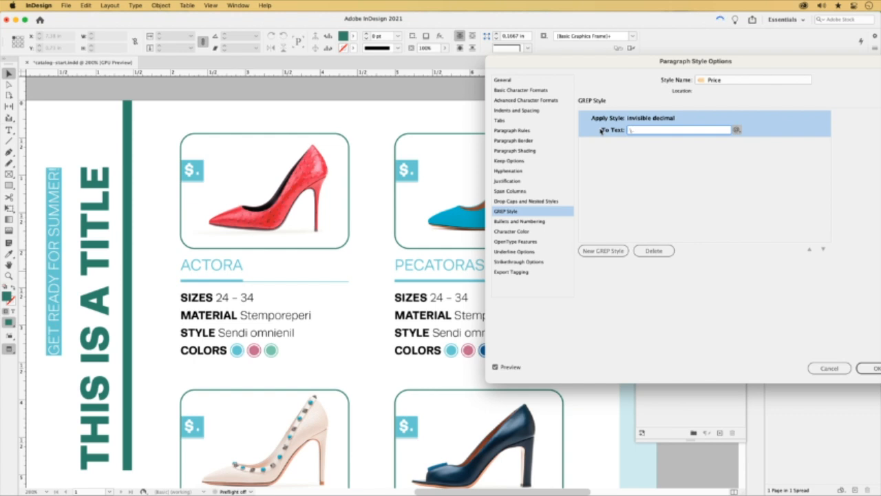
{"action": "type", "text": "."}
{"action": "left_click", "coordinate": [628, 187]}
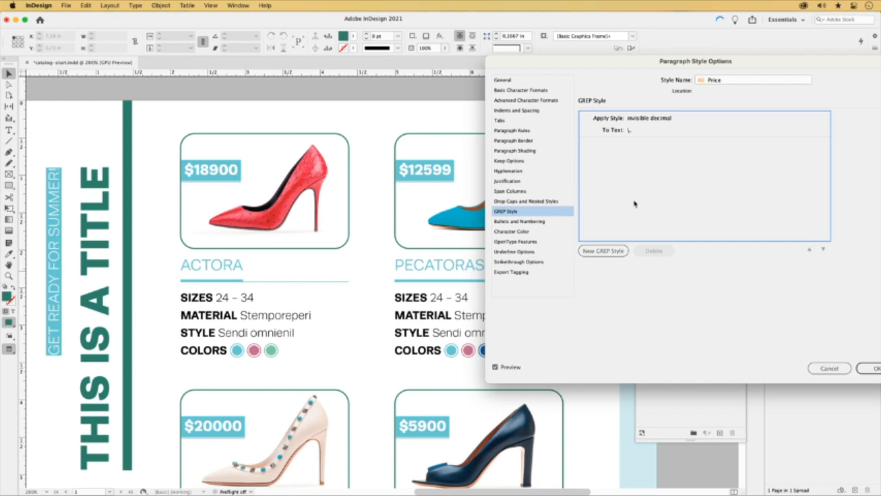
- Add a second GREP style to Price that applies superscript to two consecutive digits, using the expression \d\d
{"action": "left_click", "coordinate": [603, 251]}
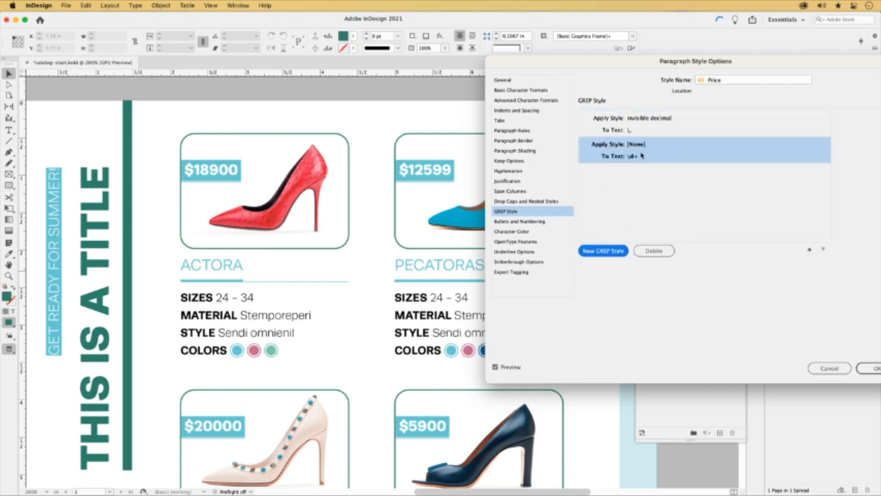
{"action": "left_click", "coordinate": [637, 146]}
{"action": "left_click", "coordinate": [651, 144]}
{"action": "left_click", "coordinate": [653, 163]}
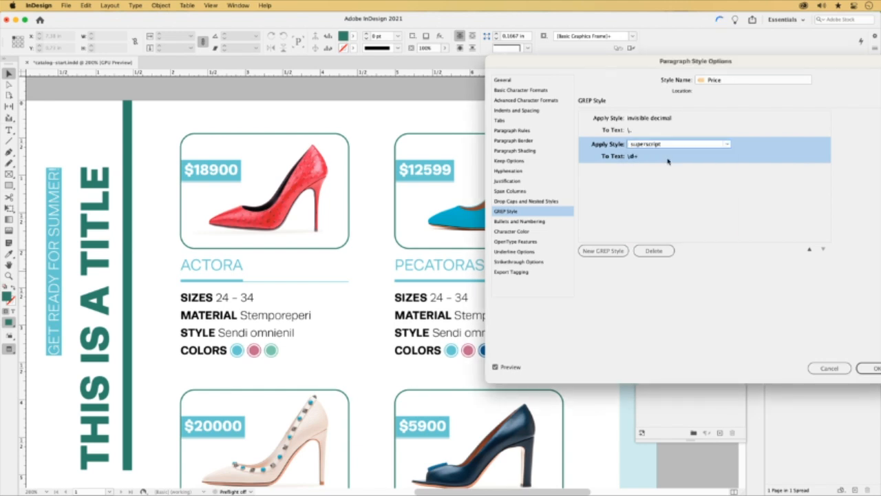
{"action": "left_click", "coordinate": [654, 158]}
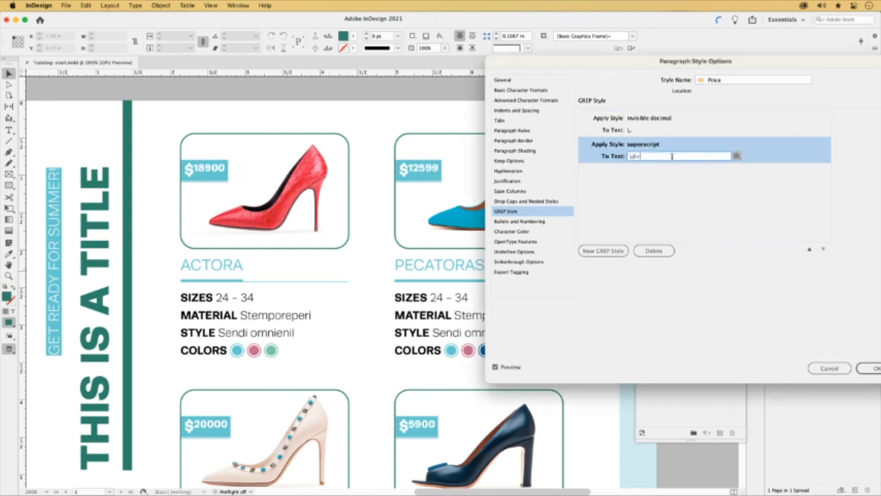
{"action": "key", "text": "BackSpace"}
{"action": "left_click_drag", "start_coordinate": [685, 62], "coordinate": [570, 75]}
{"action": "left_click", "coordinate": [627, 169]}
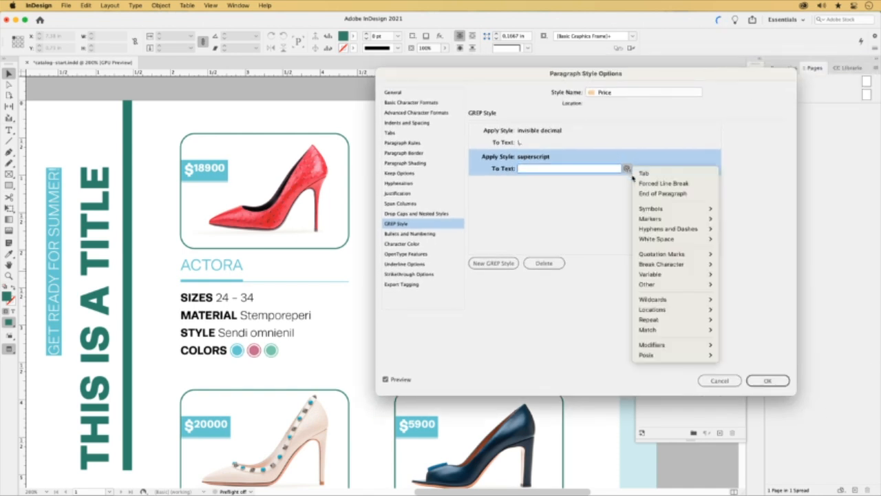
{"action": "mouse_move", "coordinate": [655, 301]}
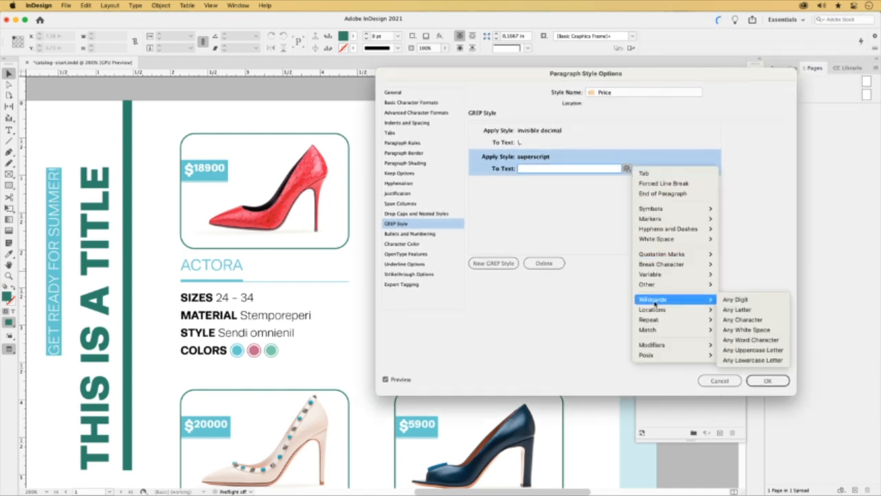
{"action": "left_click", "coordinate": [756, 305]}
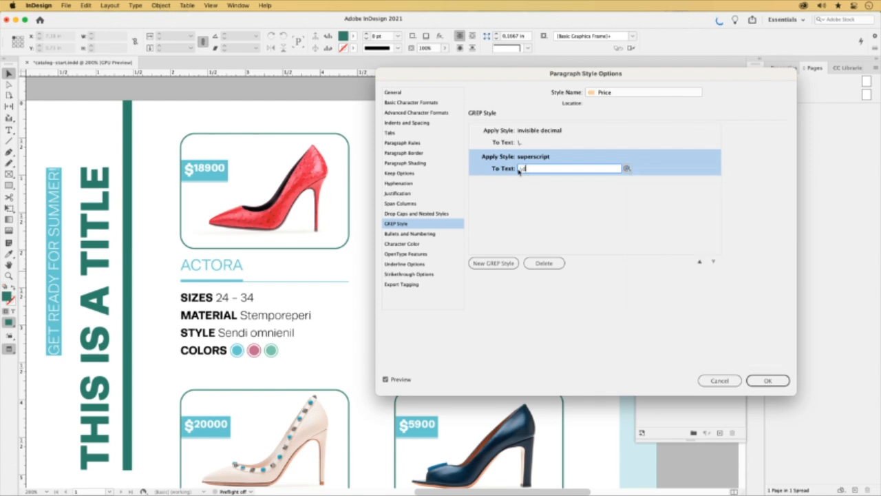
{"action": "type", "text": "\\d"}
- Put a positive lookbehind for the decimal point before the superscript expression's digits, making it (?<=\.)\d\d
{"action": "left_click_drag", "start_coordinate": [531, 169], "coordinate": [518, 171]}
{"action": "left_click", "coordinate": [520, 168]}
{"action": "left_click", "coordinate": [626, 169]}
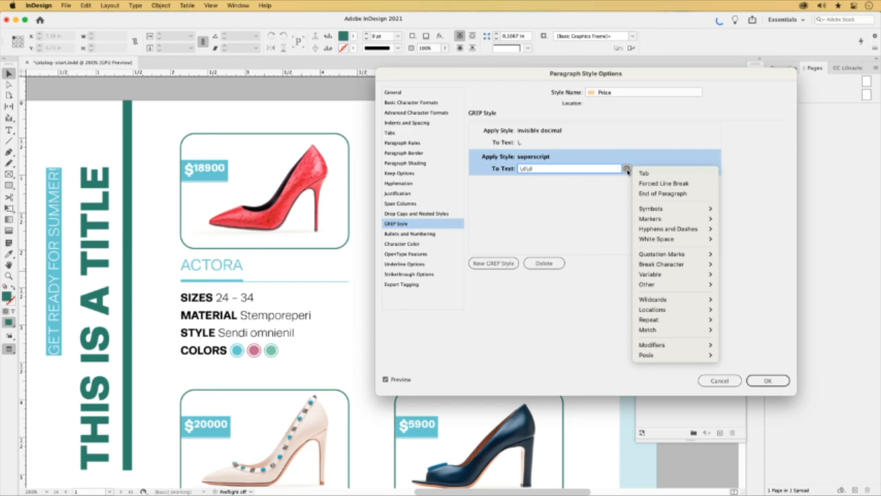
{"action": "mouse_move", "coordinate": [661, 332]}
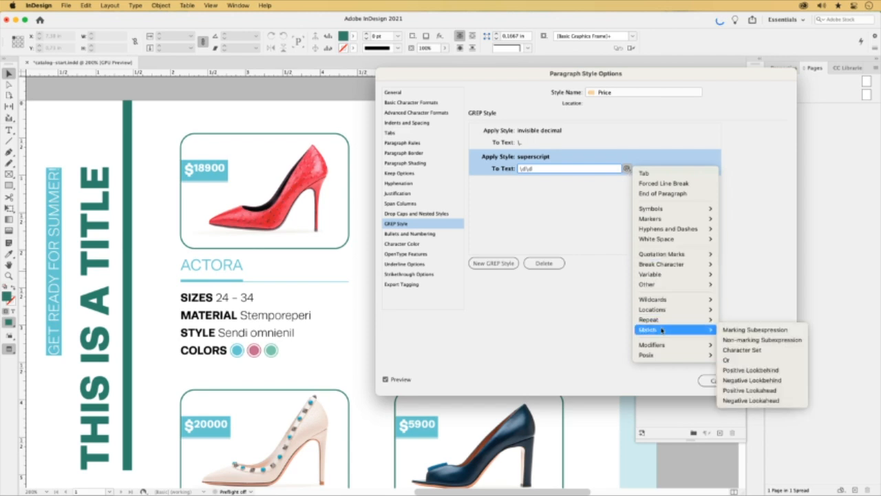
{"action": "left_click", "coordinate": [787, 370]}
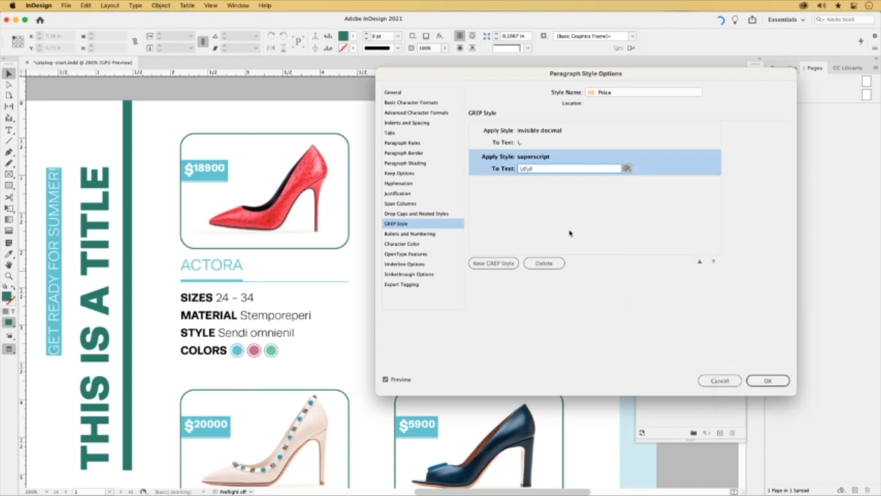
{"action": "left_click_drag", "start_coordinate": [517, 169], "coordinate": [536, 168]}
{"action": "left_click", "coordinate": [534, 168]}
{"action": "type", "text": "\\."}
{"action": "left_click", "coordinate": [542, 215]}
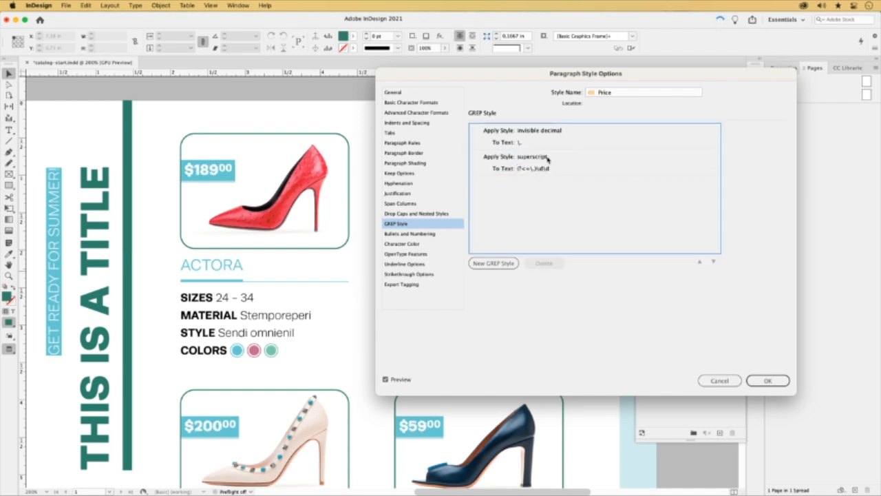
{"action": "left_click", "coordinate": [544, 170]}
{"action": "mouse_move", "coordinate": [540, 169]}
{"action": "left_mouse_down"}
{"action": "mouse_move", "coordinate": [556, 171]}
{"action": "mouse_move", "coordinate": [534, 171]}
{"action": "left_mouse_up"}
{"action": "left_click", "coordinate": [553, 171]}
{"action": "left_click", "coordinate": [544, 206]}
- Add a third GREP style to Price that applies invisible decimal to the text 00
{"action": "left_click_drag", "start_coordinate": [428, 79], "coordinate": [561, 89]}
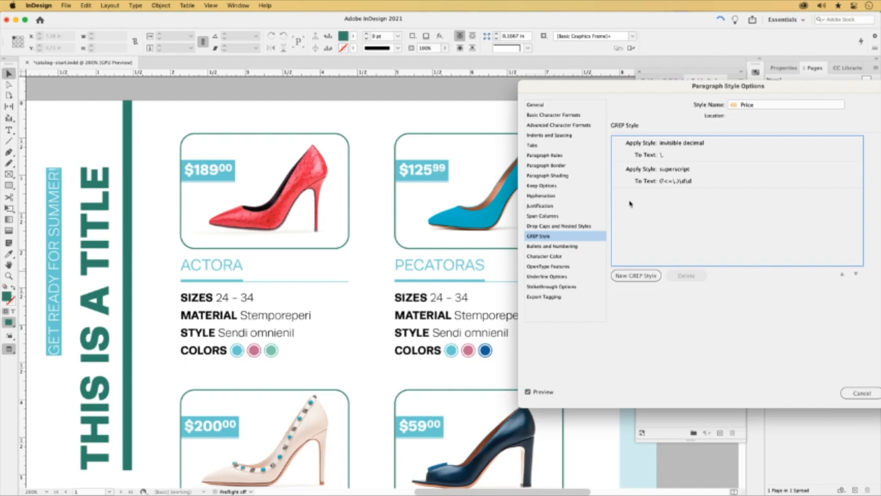
{"action": "left_click", "coordinate": [640, 275]}
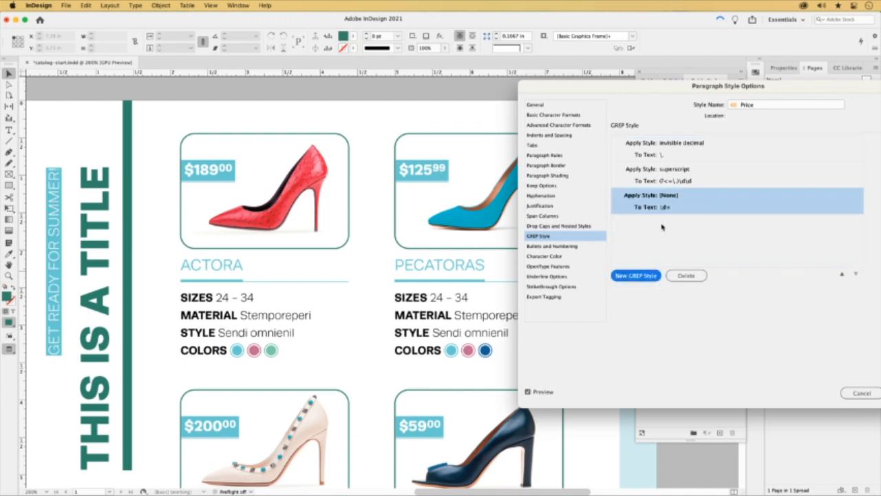
{"action": "left_click", "coordinate": [685, 198]}
{"action": "left_click", "coordinate": [689, 199]}
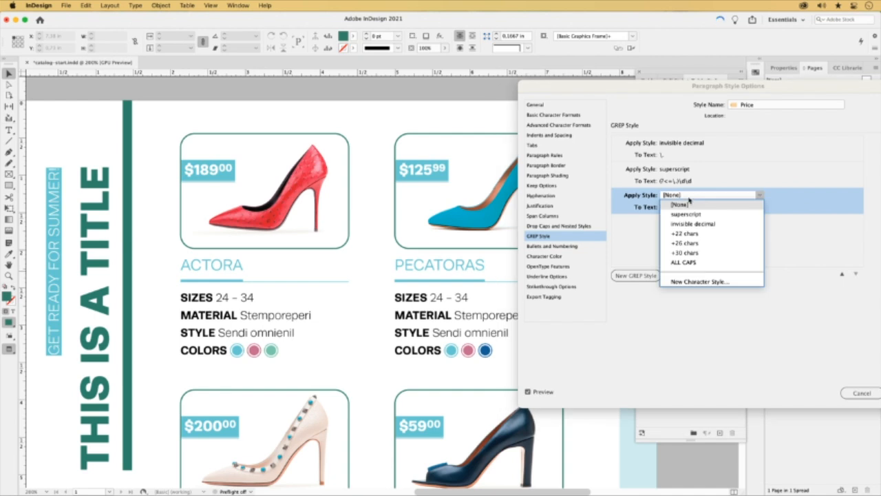
{"action": "left_click", "coordinate": [679, 224]}
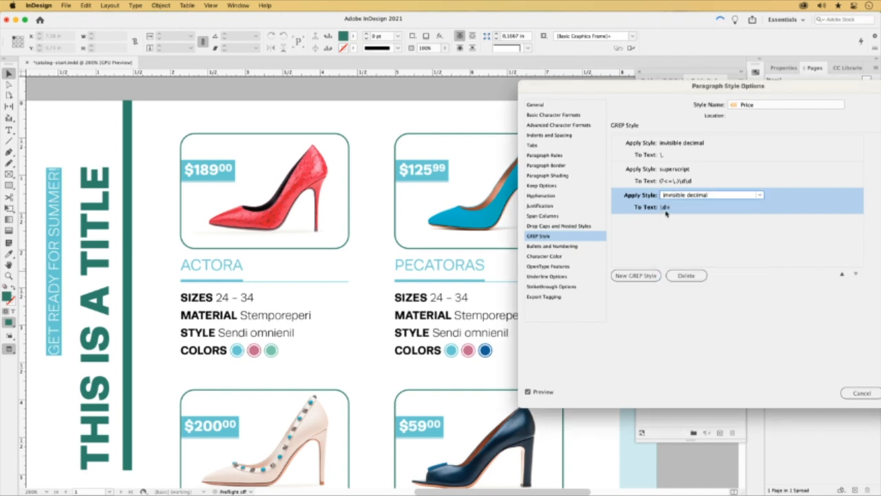
{"action": "left_click", "coordinate": [675, 210]}
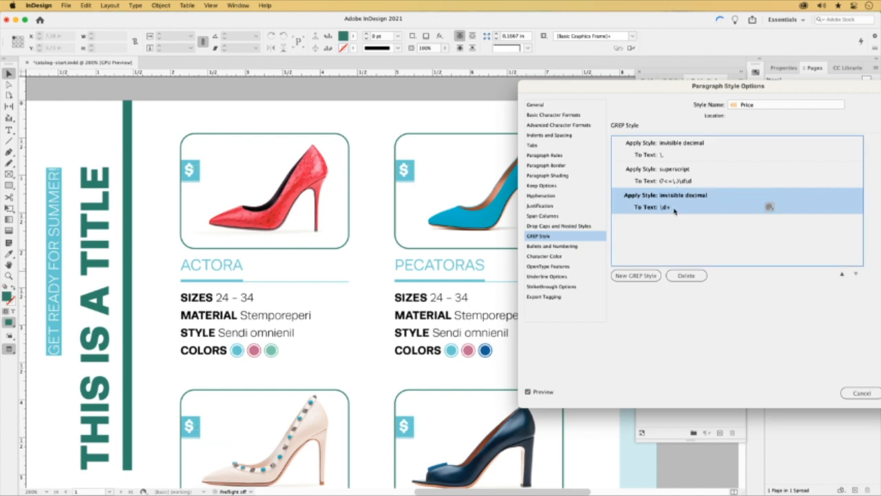
{"action": "key", "text": "BackSpace"}
{"action": "type", "text": "000"}
{"action": "key", "text": "BackSpace"}
{"action": "key", "text": "BackSpace"}
{"action": "key", "text": "BackSpace"}
{"action": "type", "text": "00"}
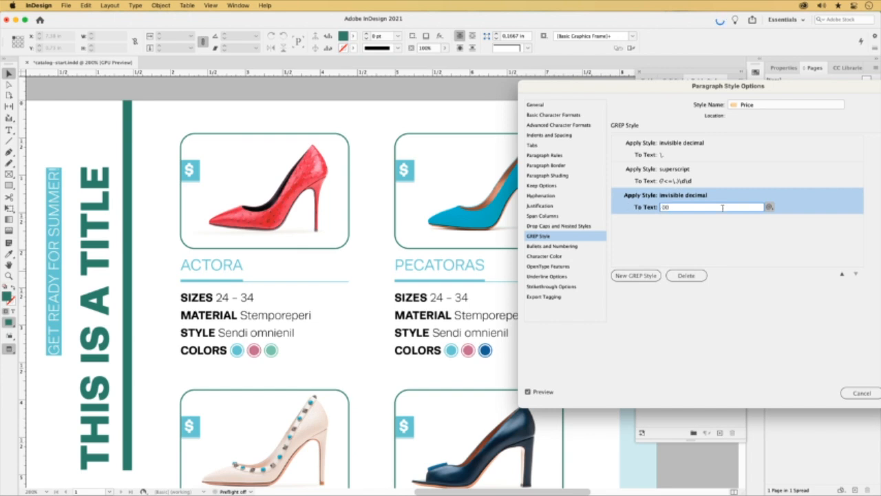
- Put a positive lookbehind for the decimal point before the 00, making the expression (?<=\.)00
{"action": "left_click", "coordinate": [770, 208]}
{"action": "mouse_move", "coordinate": [803, 372]}
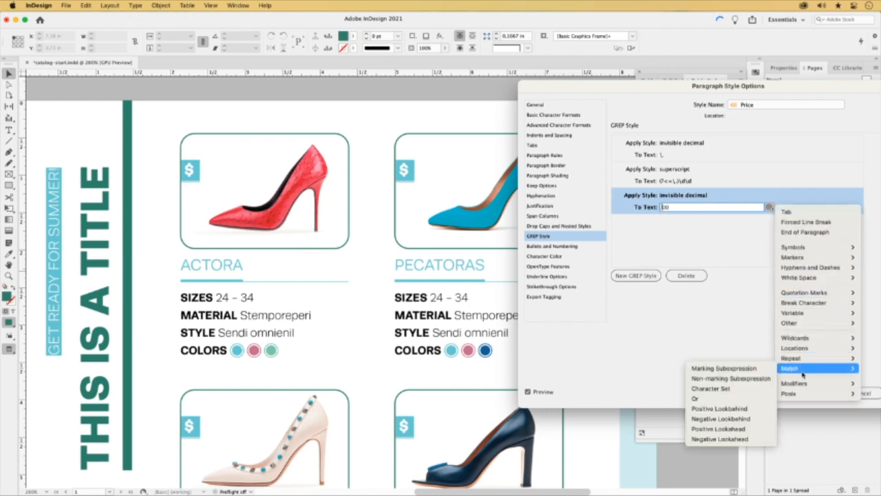
{"action": "left_click", "coordinate": [720, 408]}
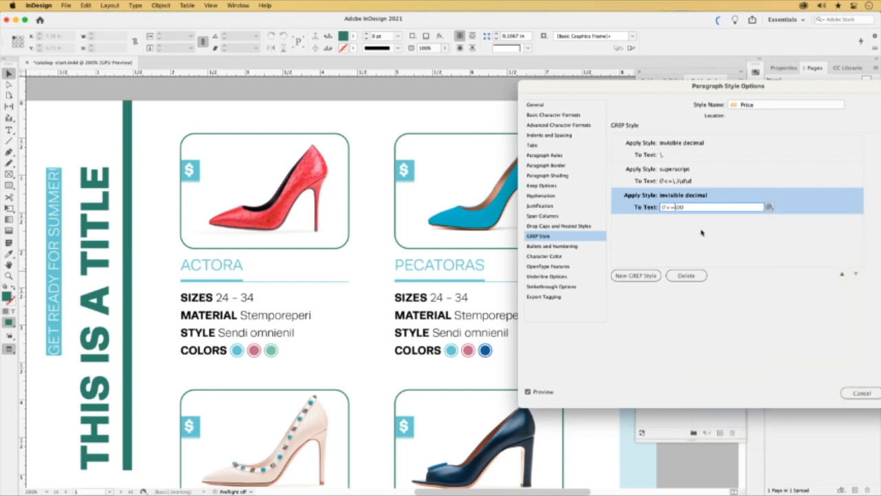
{"action": "type", "text": "\\."}
{"action": "left_click", "coordinate": [702, 245]}
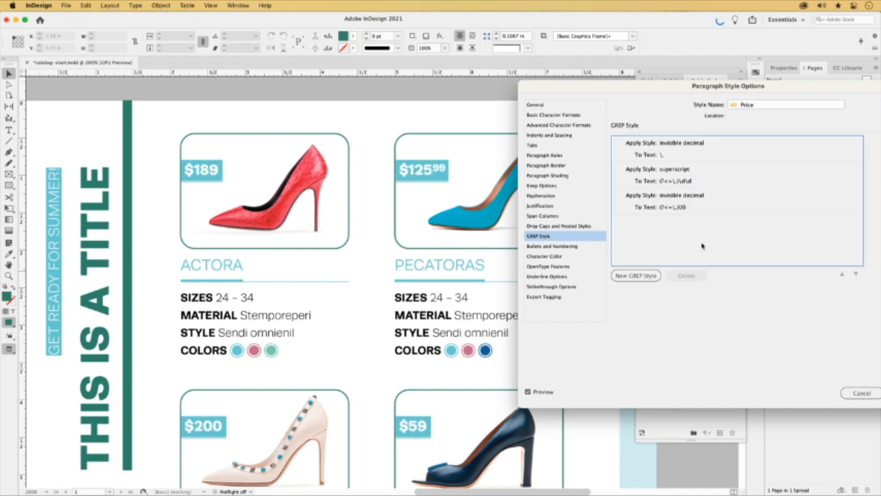
- Check the third GREP expression's double zero and confirm the Price paragraph style's changes
{"action": "left_click", "coordinate": [681, 207]}
{"action": "double_click", "coordinate": [684, 207]}
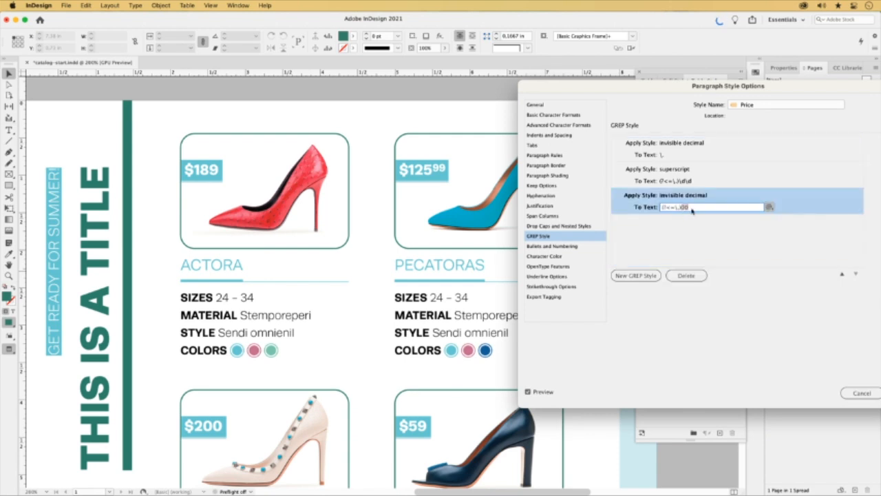
{"action": "left_click_drag", "start_coordinate": [681, 208], "coordinate": [676, 209]}
{"action": "left_click", "coordinate": [679, 233]}
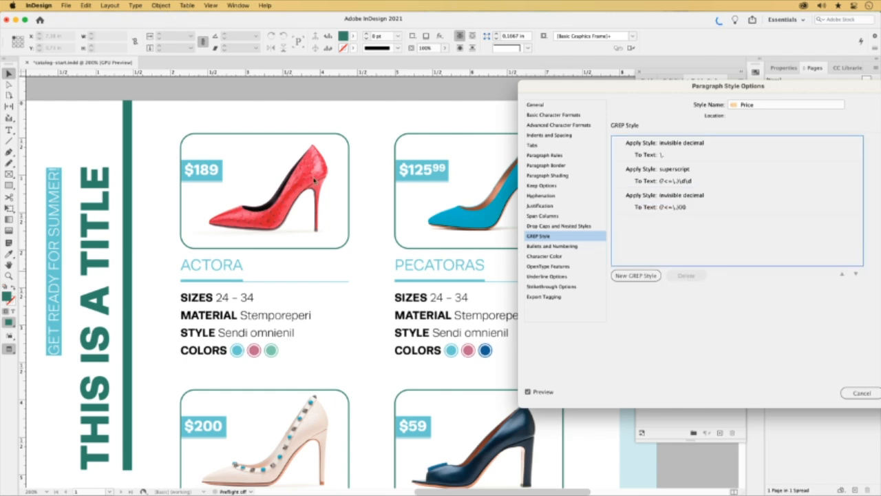
{"action": "left_click_drag", "start_coordinate": [672, 94], "coordinate": [497, 62]}
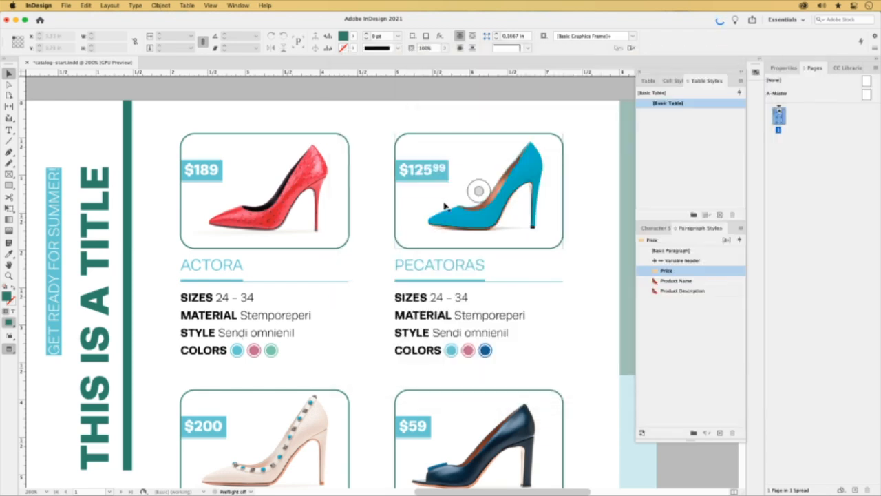
- Replace the cents in PECATORAS's price so that it reads $125, and finish editing the text
{"action": "double_click", "coordinate": [432, 172]}
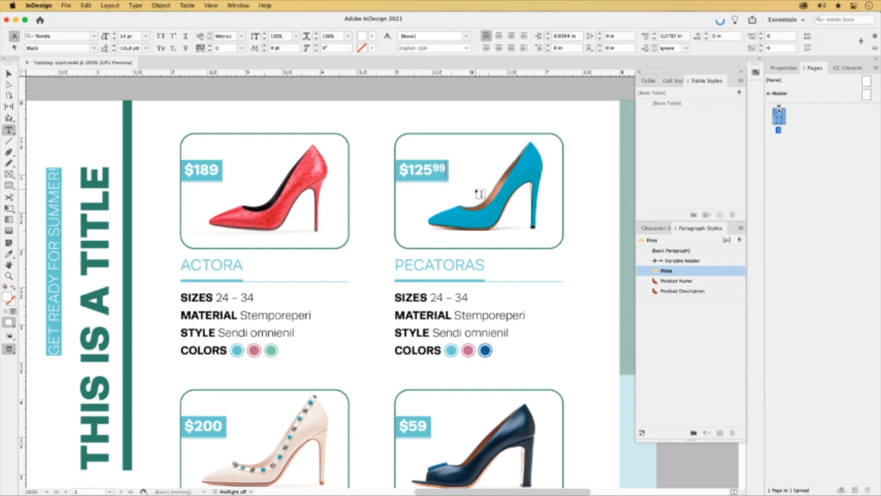
{"action": "key", "text": "BackSpace"}
{"action": "key", "text": "BackSpace"}
{"action": "key", "text": "BackSpace"}
{"action": "type", "text": "0"}
{"action": "key", "text": "BackSpace"}
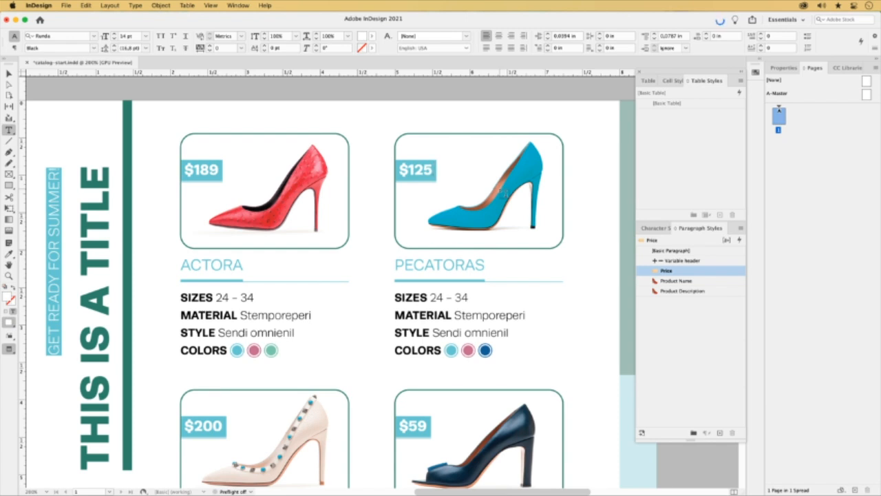
{"action": "key", "text": "Escape"}
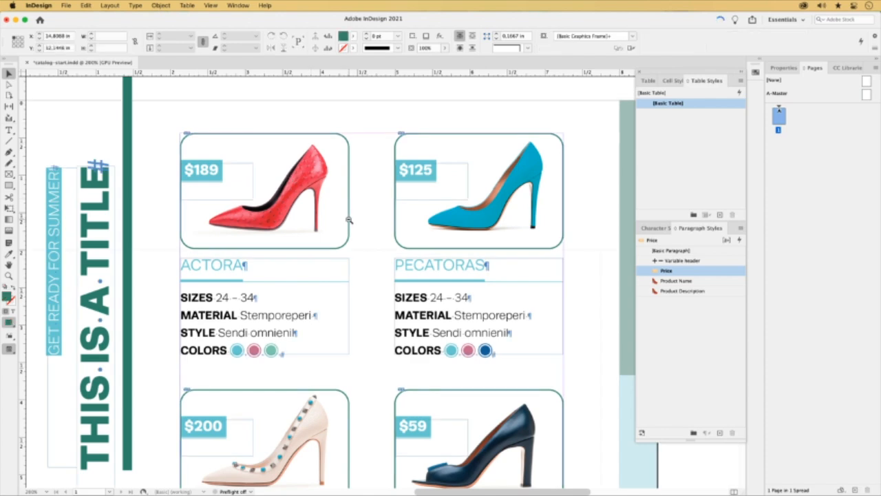
- Rotate the spread view of page 1 by 90° clockwise so the vertical title reads horizontally
{"action": "key", "text": "super+minus"}
{"action": "key", "text": "super+minus"}
{"action": "scroll", "coordinate": [570, 262], "scroll_direction": "right", "scroll_amount": 2}
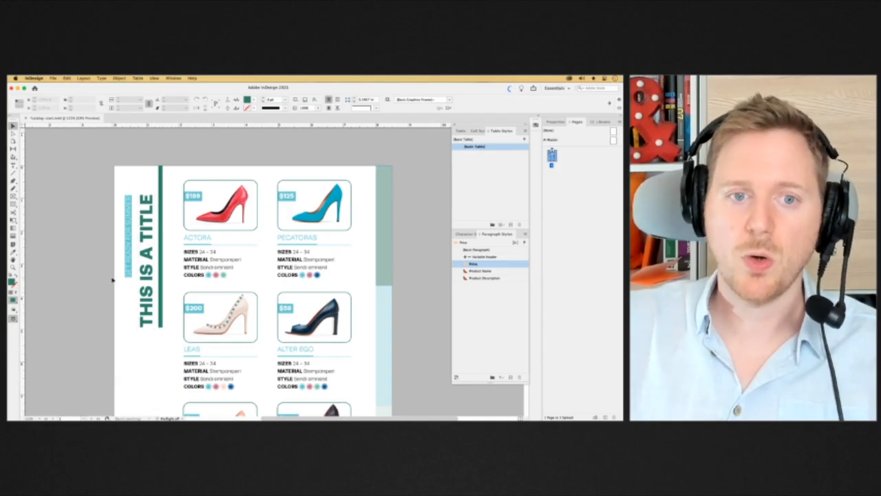
{"action": "left_click", "coordinate": [149, 219]}
{"action": "triple_click", "coordinate": [148, 219]}
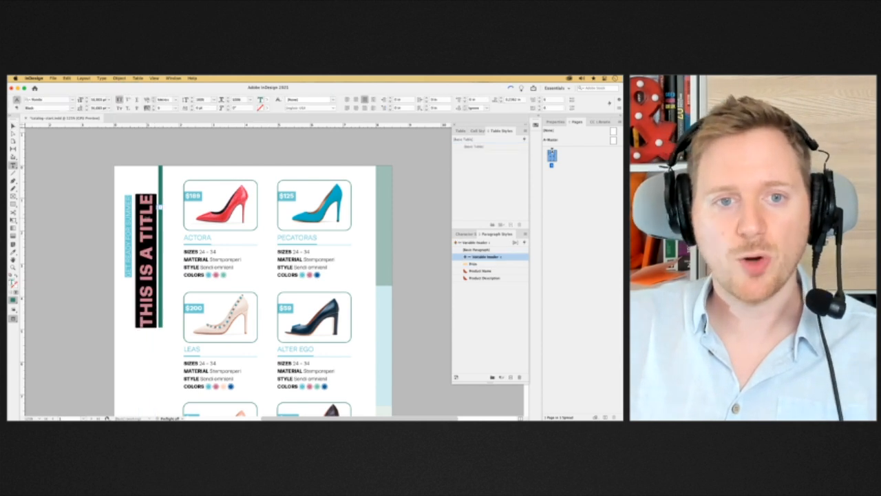
{"action": "left_click", "coordinate": [66, 181]}
{"action": "scroll", "coordinate": [67, 180], "scroll_direction": "left", "scroll_amount": 1}
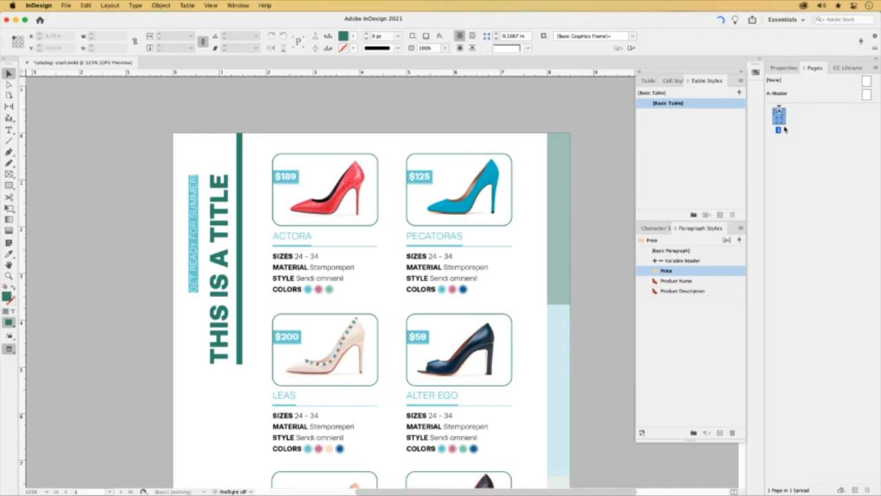
{"action": "right_click", "coordinate": [779, 114]}
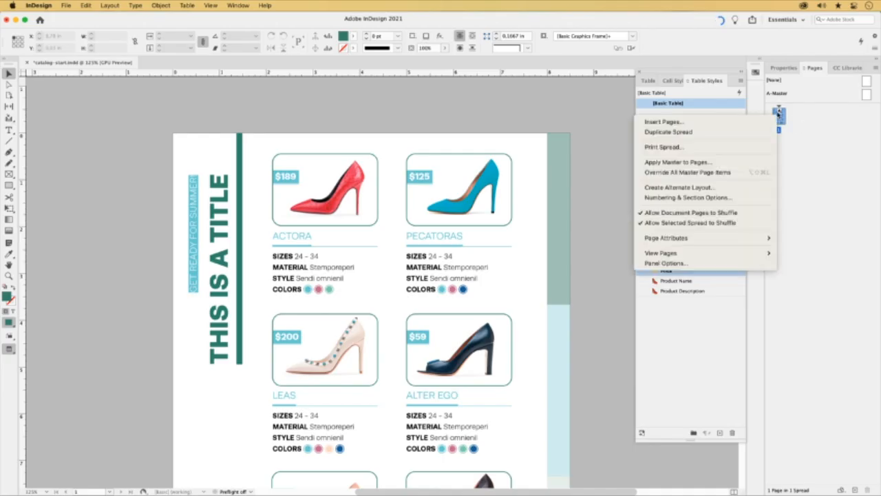
{"action": "mouse_move", "coordinate": [688, 239]}
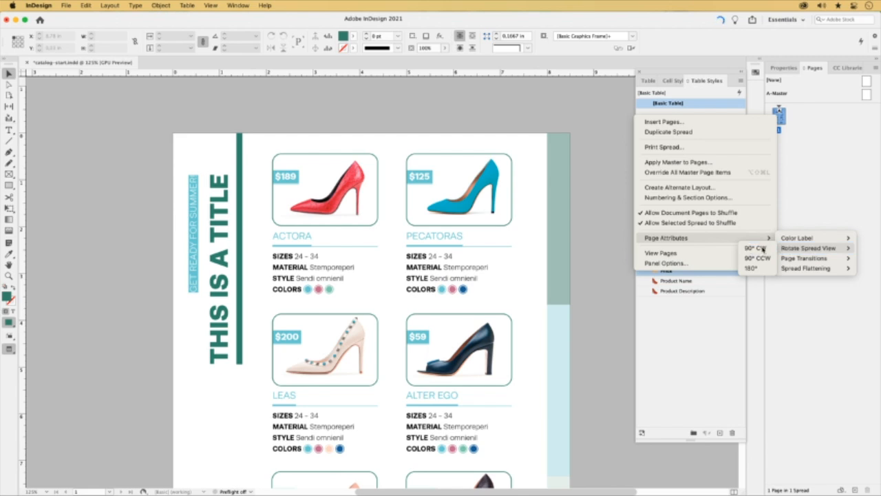
{"action": "left_click", "coordinate": [762, 249]}
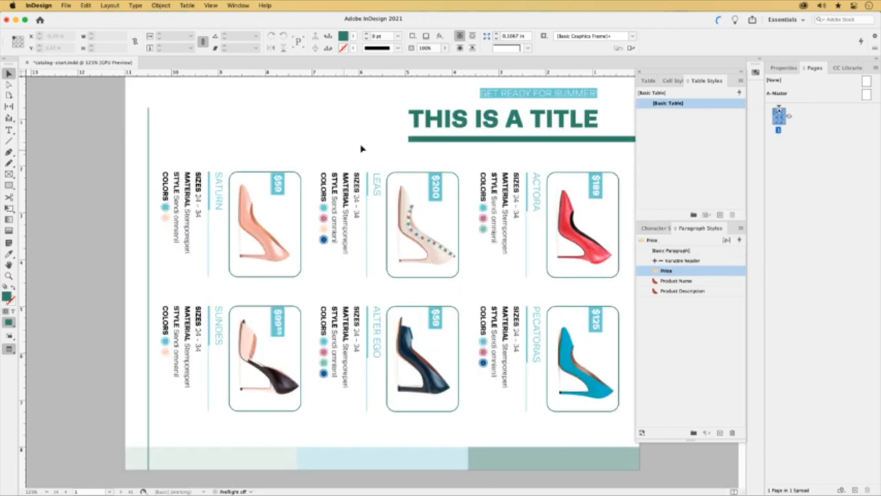
- Switch from preview to normal view so frame edges and hidden characters show around the title
{"action": "scroll", "coordinate": [340, 140], "scroll_direction": "up", "scroll_amount": 3}
{"action": "key", "text": "w"}
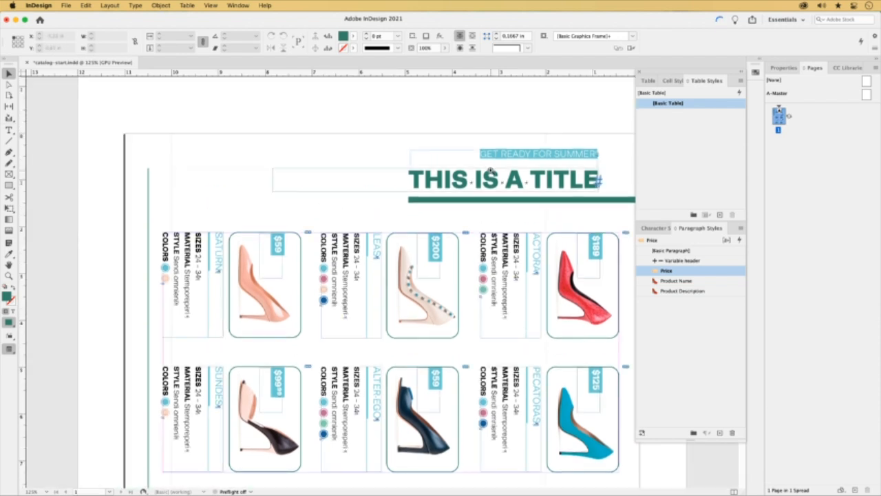
{"action": "key", "text": "super+equal"}
{"action": "scroll", "coordinate": [398, 192], "scroll_direction": "down", "scroll_amount": 5}
{"action": "scroll", "coordinate": [398, 193], "scroll_direction": "down", "scroll_amount": 2}
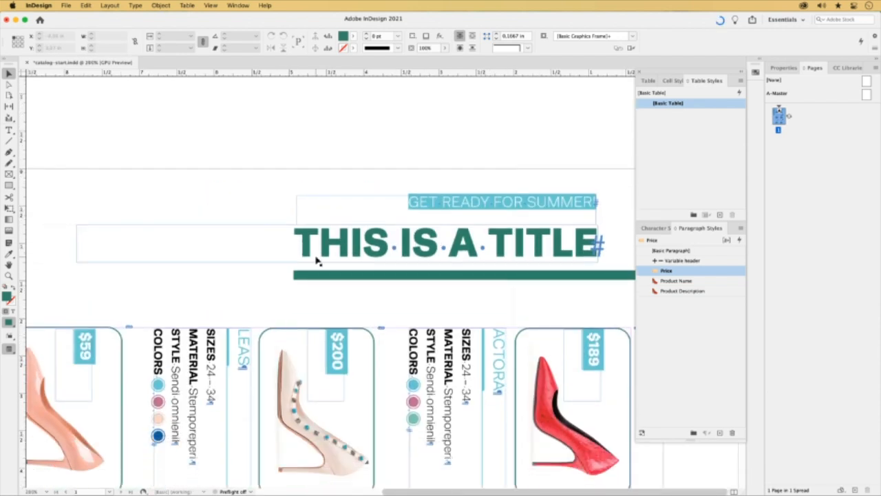
{"action": "key", "text": "super+minus"}
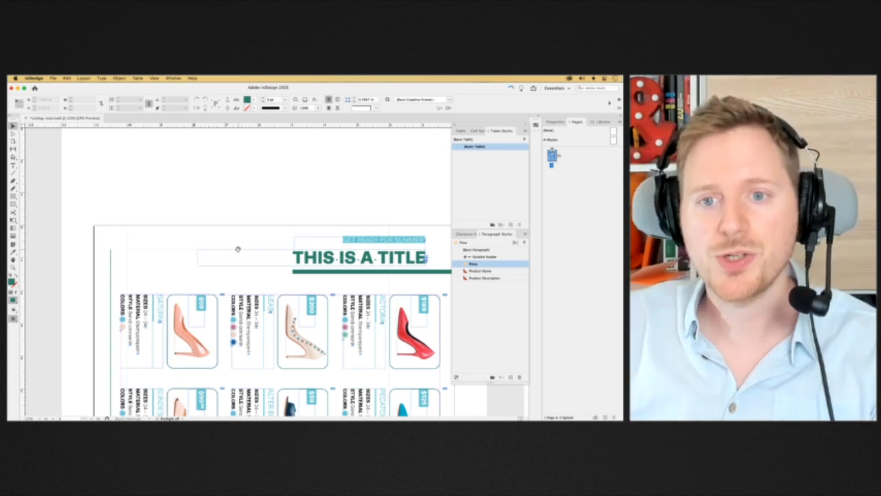
{"action": "key", "text": "super+equal"}
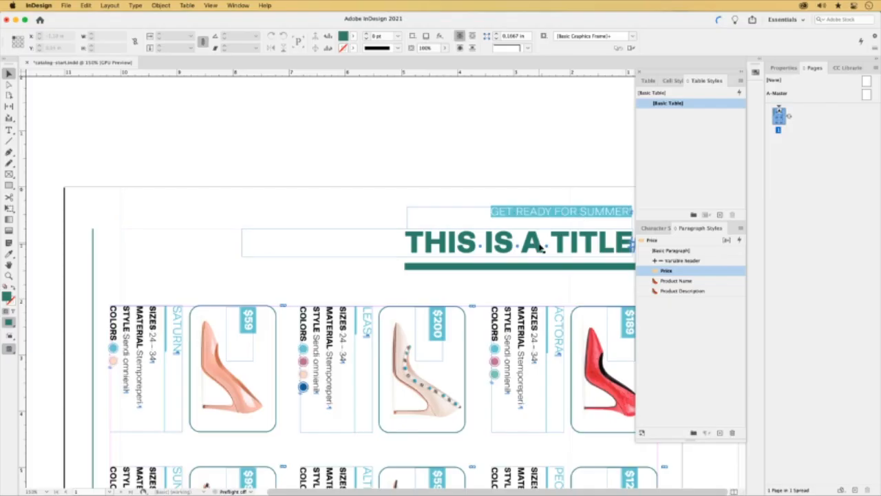
- Place the text cursor in the title, show the Info panel and position it on the pasteboard above the page
{"action": "double_click", "coordinate": [383, 246]}
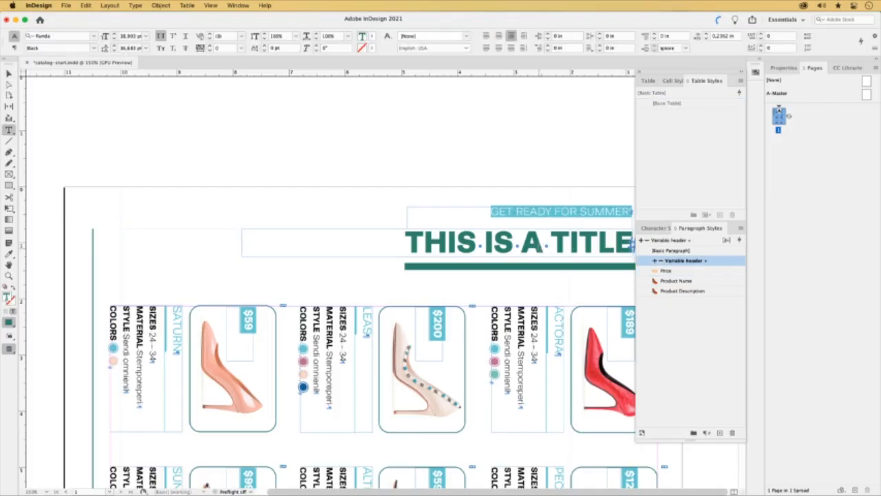
{"action": "left_click", "coordinate": [238, 5]}
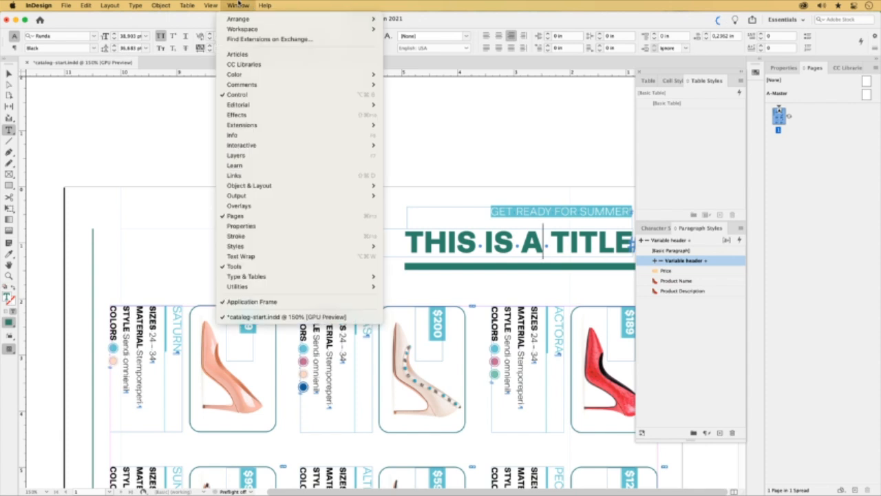
{"action": "left_click", "coordinate": [255, 135]}
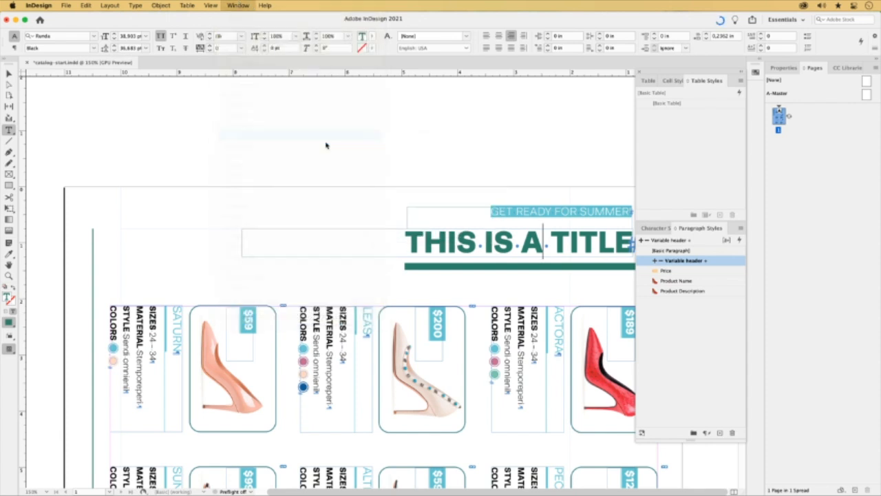
{"action": "left_click_drag", "start_coordinate": [340, 175], "coordinate": [148, 87]}
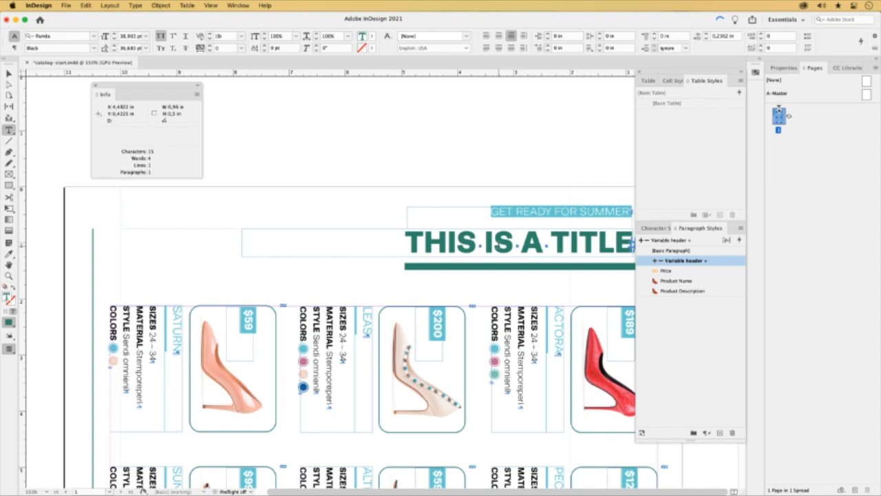
- Try adding SD SDFSDF in front of the title, and move the style panels clear of the line
{"action": "key", "text": "Home"}
{"action": "type", "text": "SD S"}
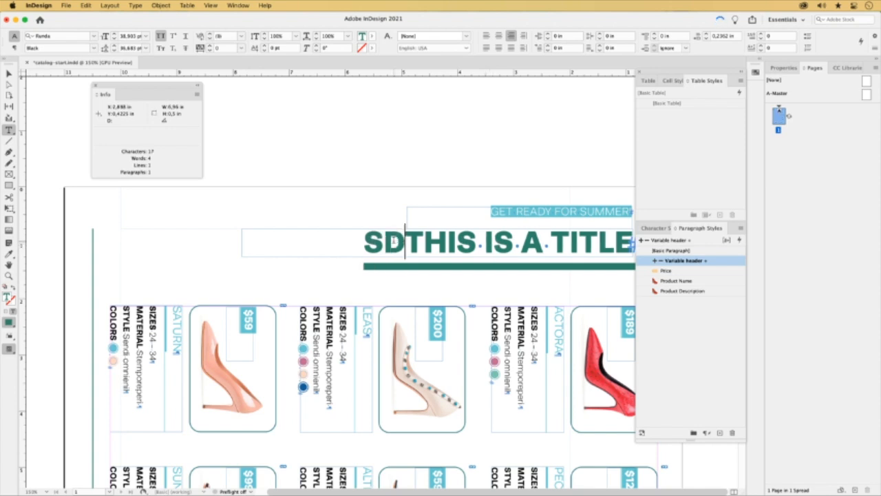
{"action": "type", "text": "DFSDF"}
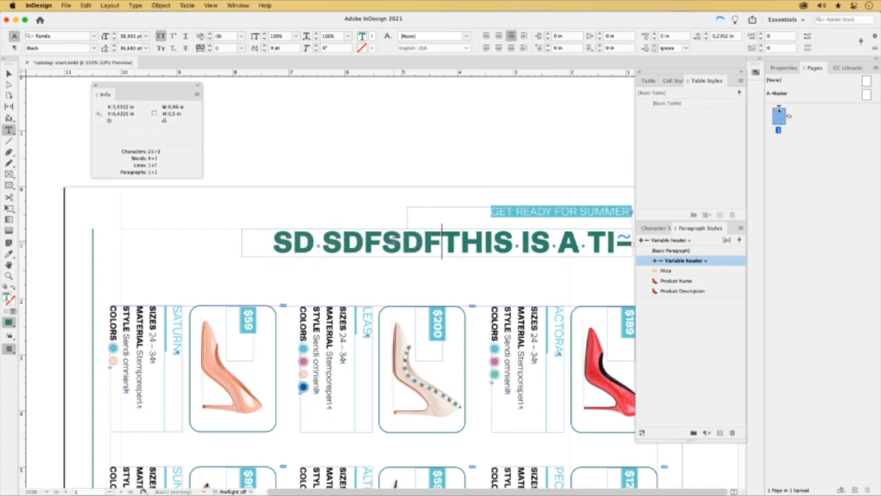
{"action": "left_click_drag", "start_coordinate": [649, 73], "coordinate": [819, 178]}
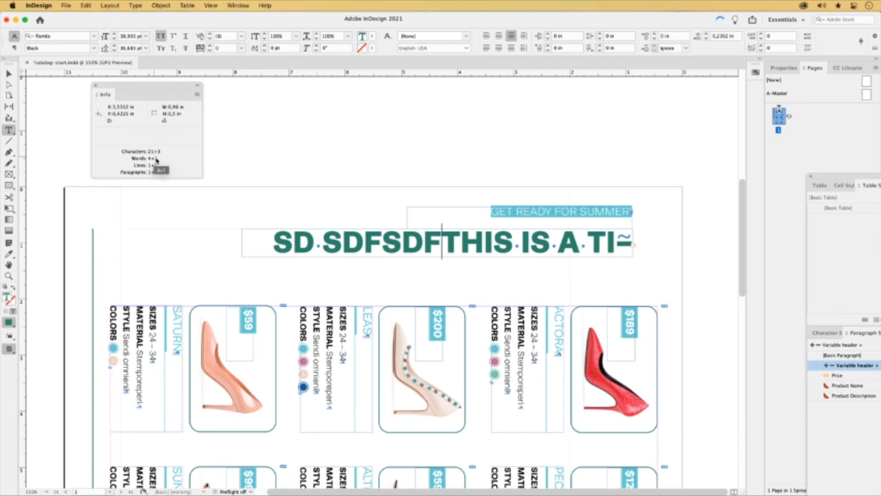
- Stop editing the title and undo the filler text added in front of it
{"action": "key", "text": "super+a"}
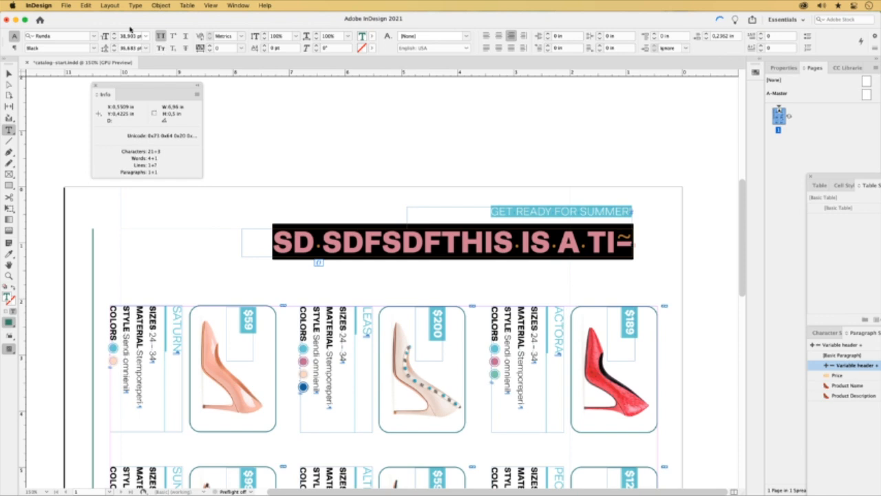
{"action": "left_click", "coordinate": [7, 73]}
{"action": "left_click", "coordinate": [351, 159]}
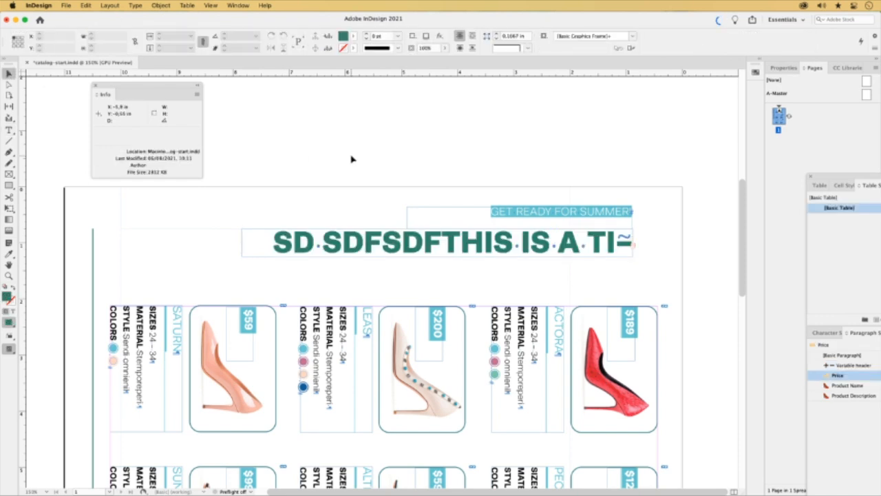
{"action": "key", "text": "super+z"}
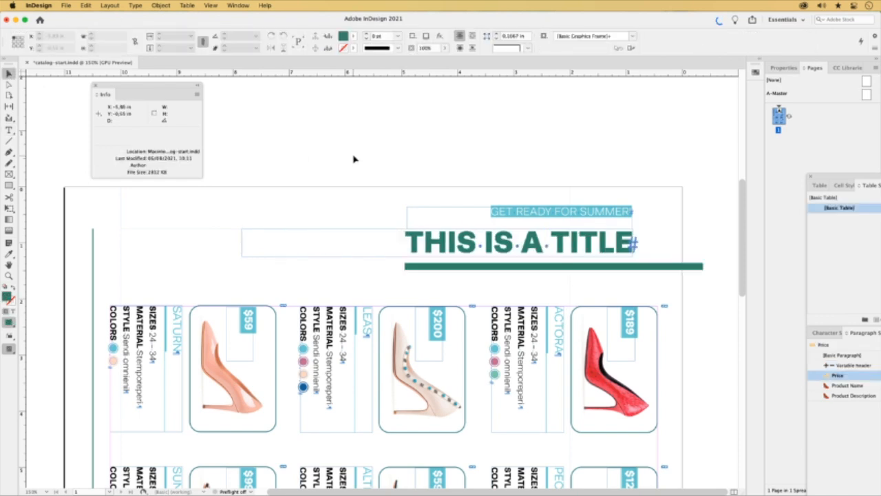
- Detach the Character Styles panel and place it below the Info panel
{"action": "left_click", "coordinate": [829, 332]}
{"action": "left_click_drag", "start_coordinate": [834, 334], "coordinate": [126, 215]}
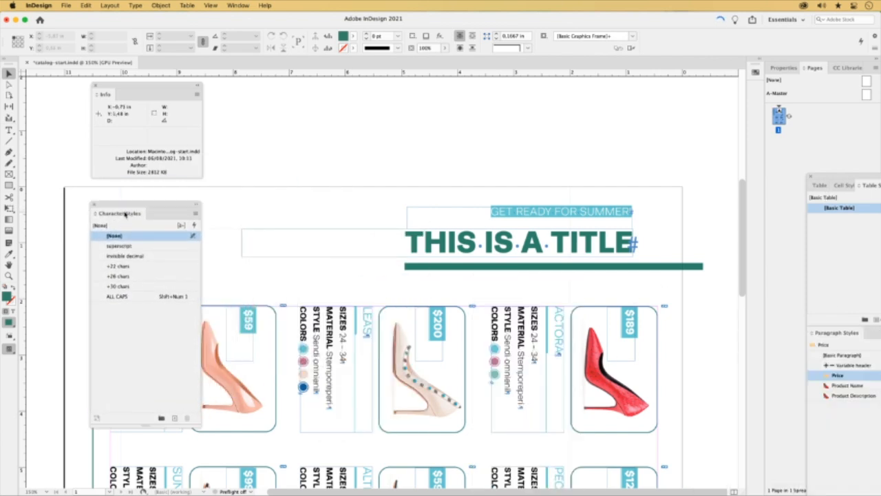
{"action": "left_click", "coordinate": [139, 332]}
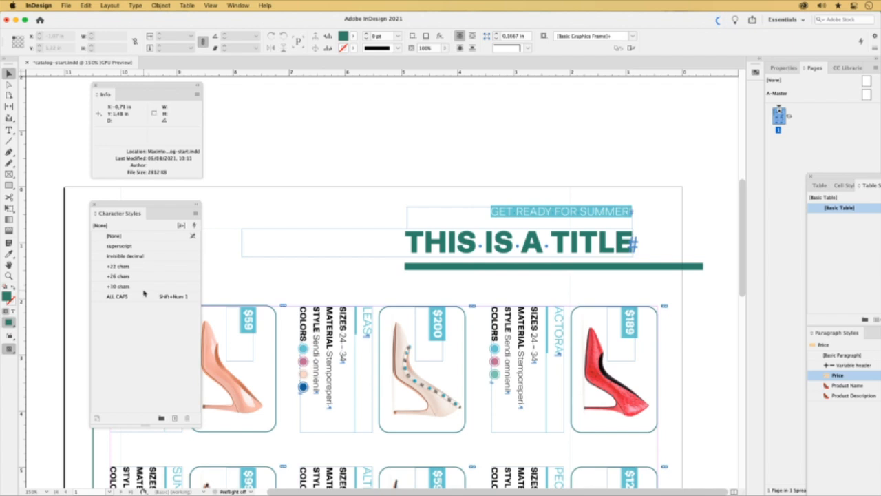
- Examine the font size in the +22 chars character style's basic formats, and discard the dialog
{"action": "right_click", "coordinate": [125, 268]}
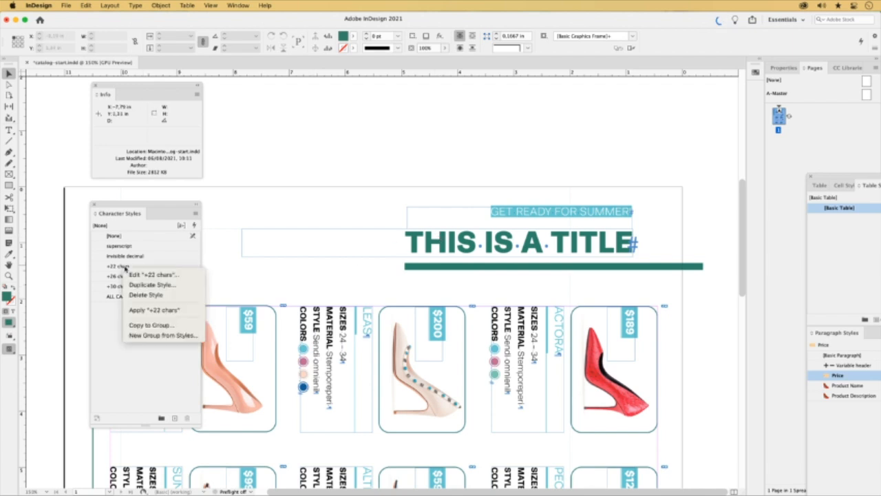
{"action": "left_click", "coordinate": [153, 274]}
{"action": "left_click", "coordinate": [406, 167]}
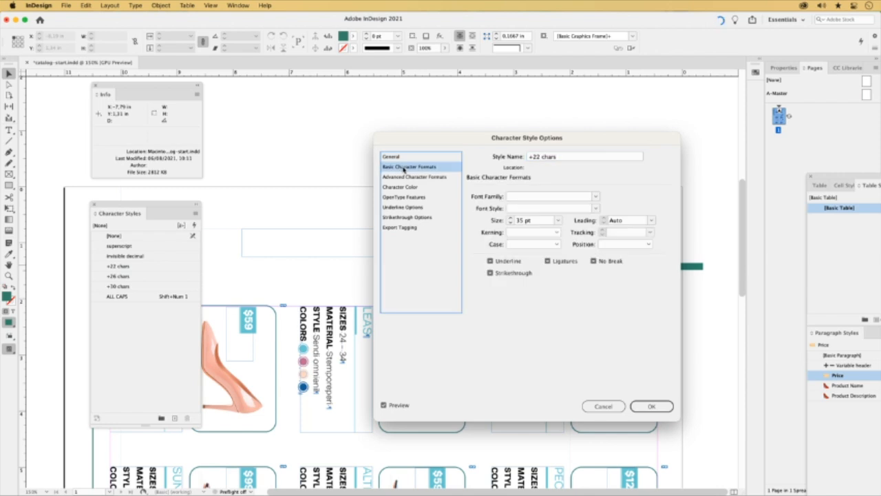
{"action": "left_click", "coordinate": [527, 220]}
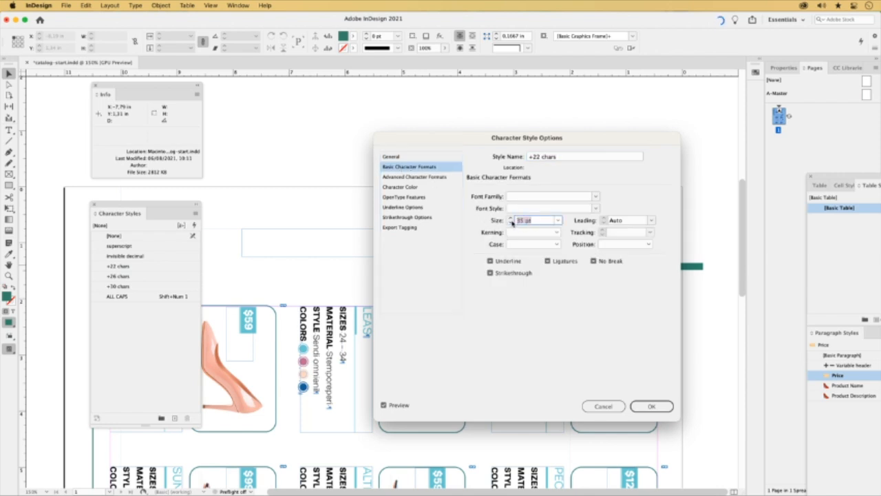
{"action": "key", "text": "Escape"}
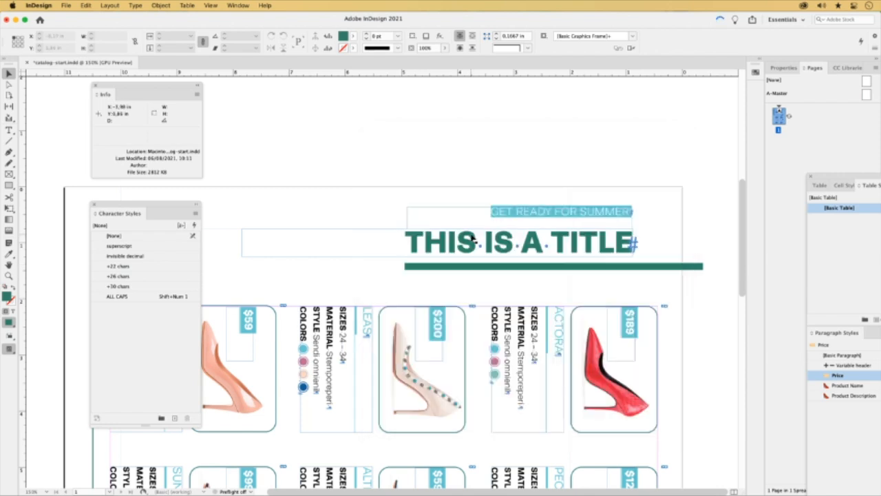
- Compare the title's current font size with the size defined in the +22 chars character style
{"action": "double_click", "coordinate": [473, 239]}
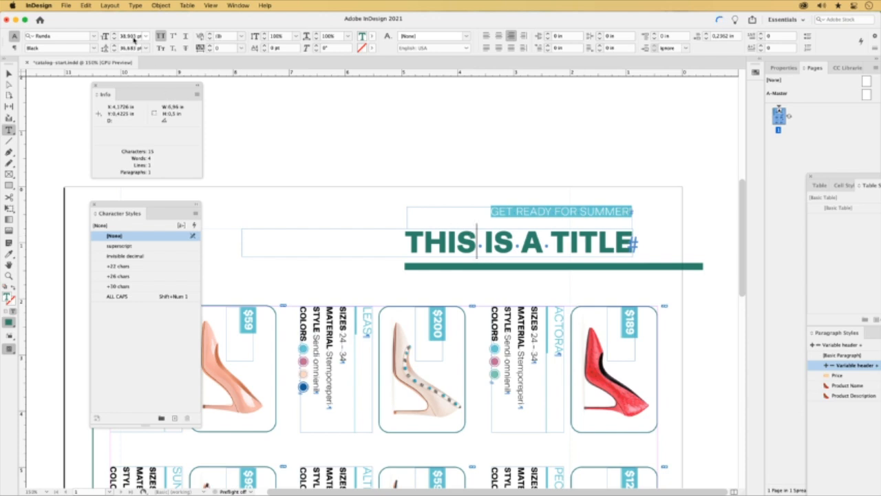
{"action": "right_click", "coordinate": [123, 267]}
{"action": "left_click", "coordinate": [158, 274]}
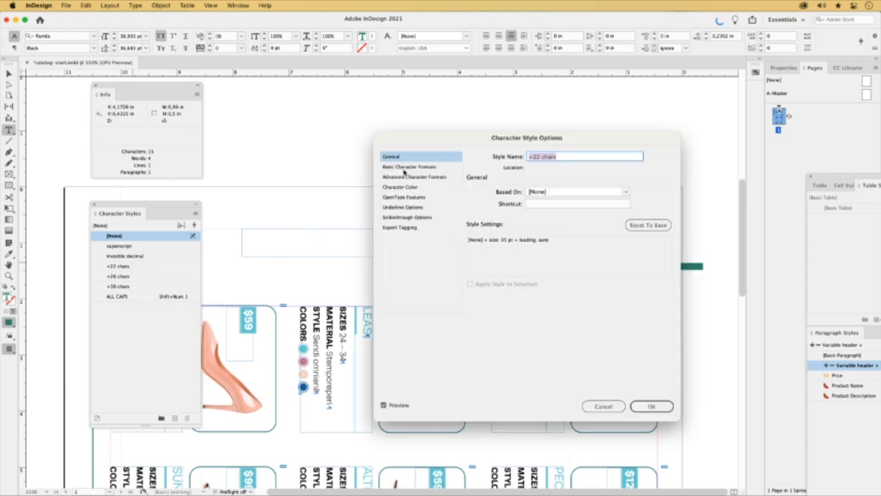
{"action": "left_click", "coordinate": [407, 167]}
{"action": "left_click", "coordinate": [524, 220]}
{"action": "key", "text": "Return"}
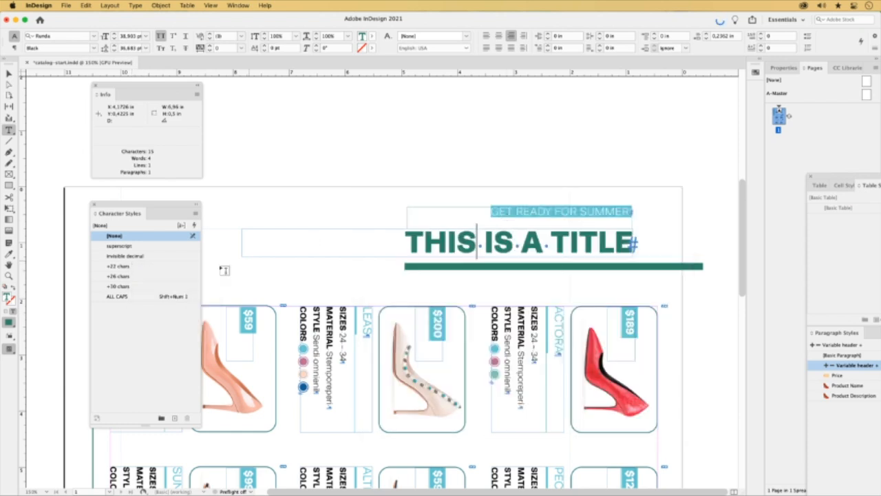
- Check the basic character formats of the +26 chars and +30 chars character styles
{"action": "right_click", "coordinate": [121, 277]}
{"action": "left_click", "coordinate": [148, 285]}
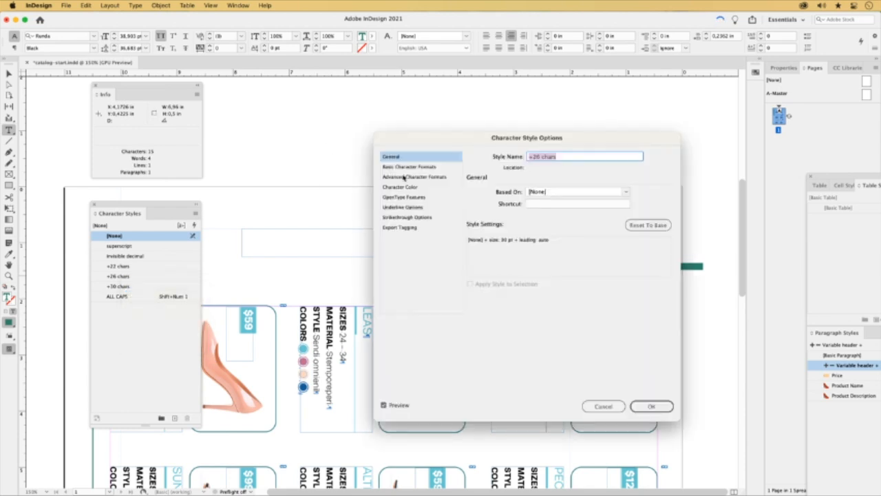
{"action": "left_click", "coordinate": [407, 167]}
{"action": "key", "text": "Return"}
{"action": "right_click", "coordinate": [129, 288]}
{"action": "left_click", "coordinate": [146, 296]}
{"action": "left_click", "coordinate": [409, 168]}
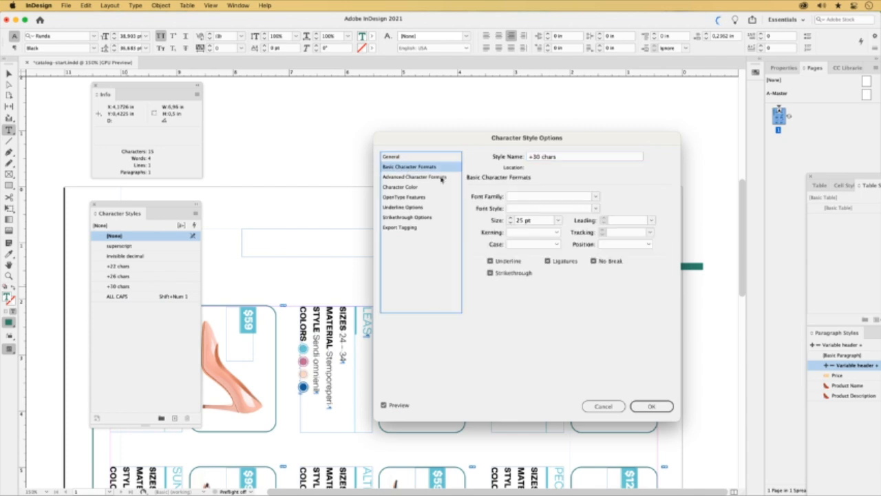
{"action": "key", "text": "Return"}
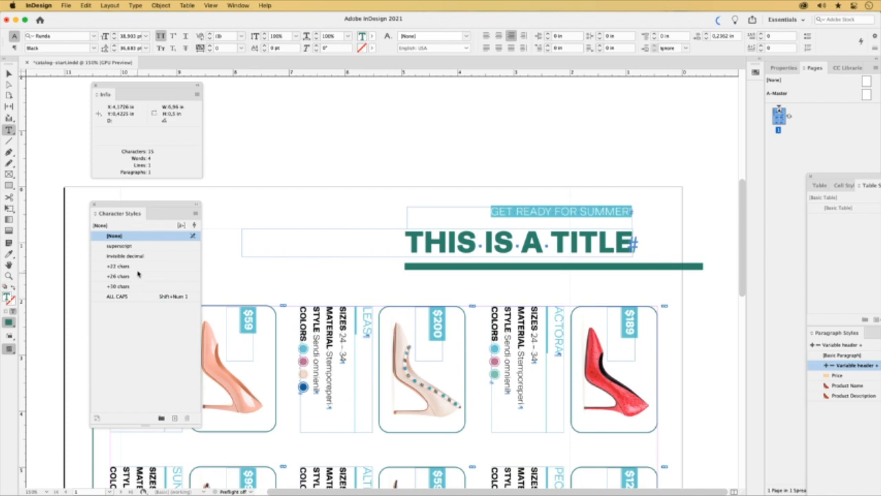
- Place the text cursor in the title and detach the Paragraph Styles panel, positioning it beside Character Styles
{"action": "left_click", "coordinate": [9, 74]}
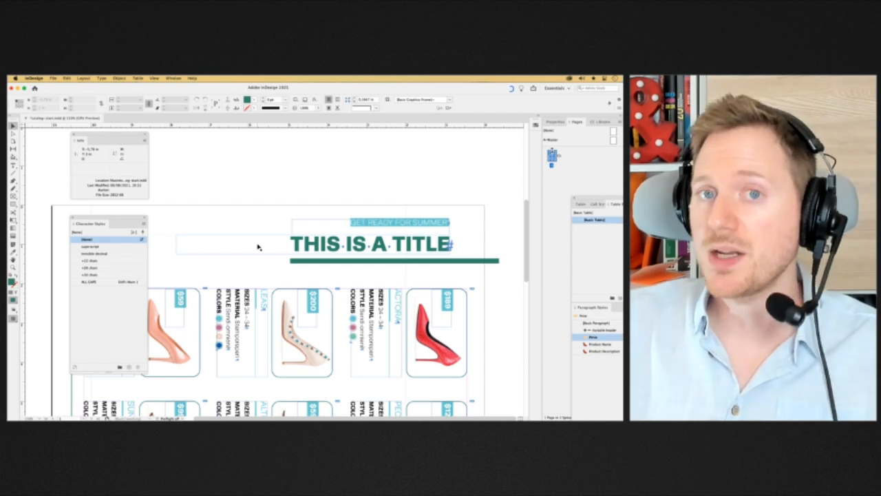
{"action": "double_click", "coordinate": [259, 246]}
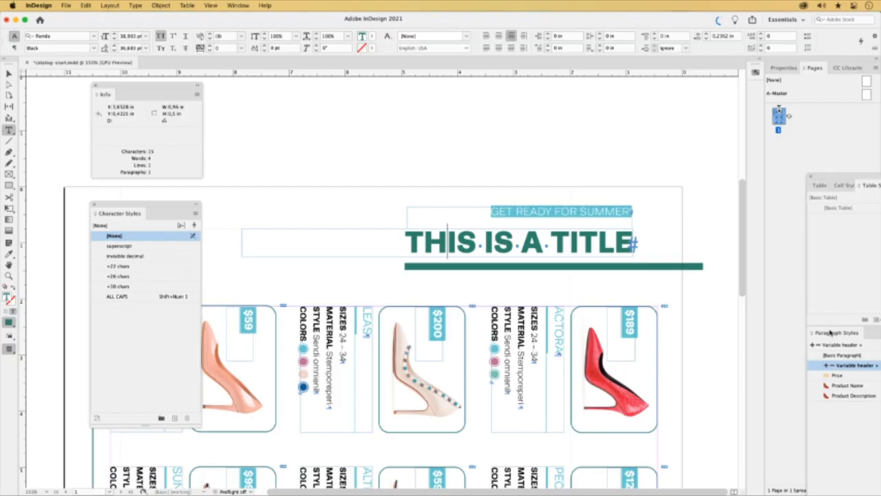
{"action": "left_click_drag", "start_coordinate": [831, 332], "coordinate": [232, 210]}
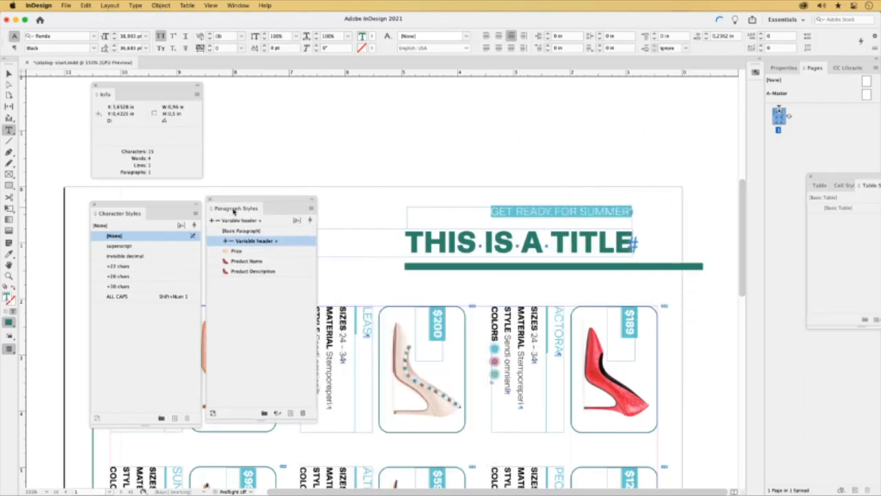
- Open the Variable header paragraph style for editing and add a GREP style that applies the +22 chars character style
{"action": "right_click", "coordinate": [259, 243]}
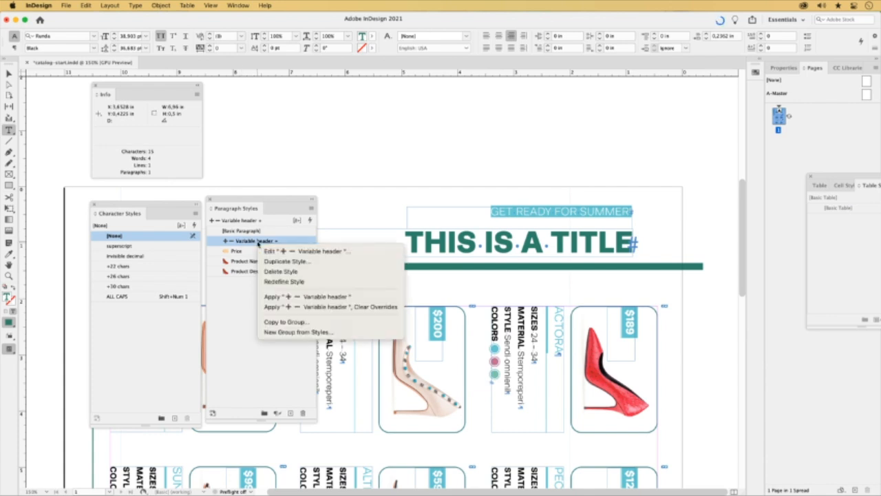
{"action": "left_click", "coordinate": [344, 252]}
{"action": "left_click", "coordinate": [395, 205]}
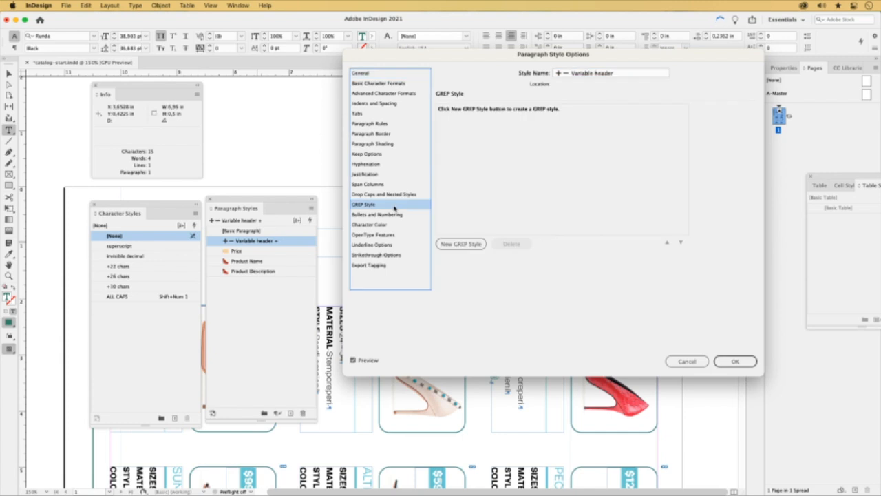
{"action": "left_click_drag", "start_coordinate": [421, 59], "coordinate": [654, 99]}
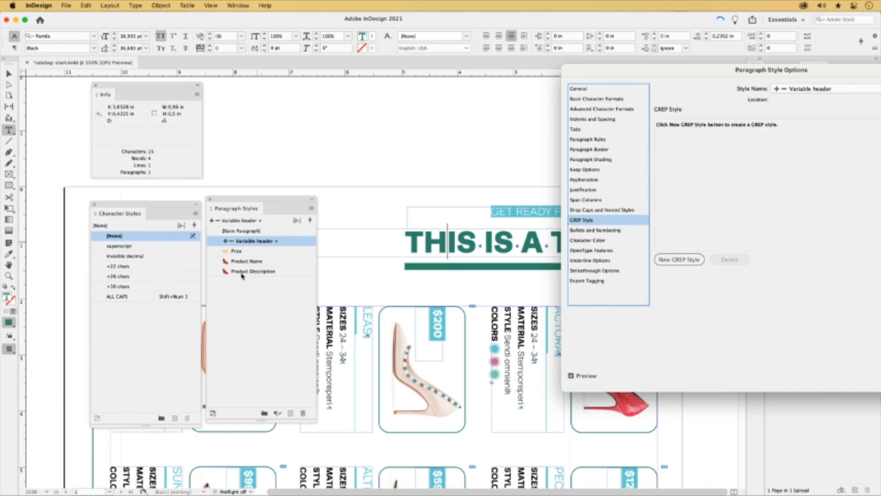
{"action": "left_click", "coordinate": [678, 259]}
{"action": "left_click", "coordinate": [709, 128]}
{"action": "left_click", "coordinate": [802, 127]}
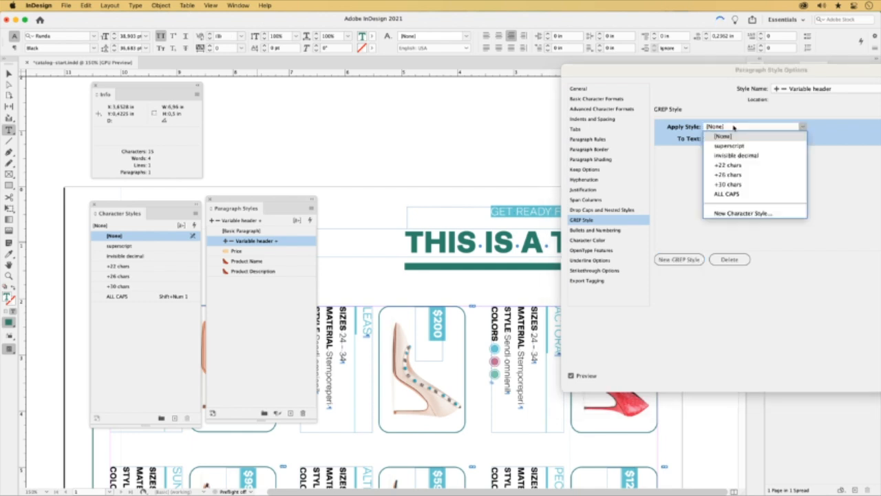
{"action": "left_click", "coordinate": [728, 165]}
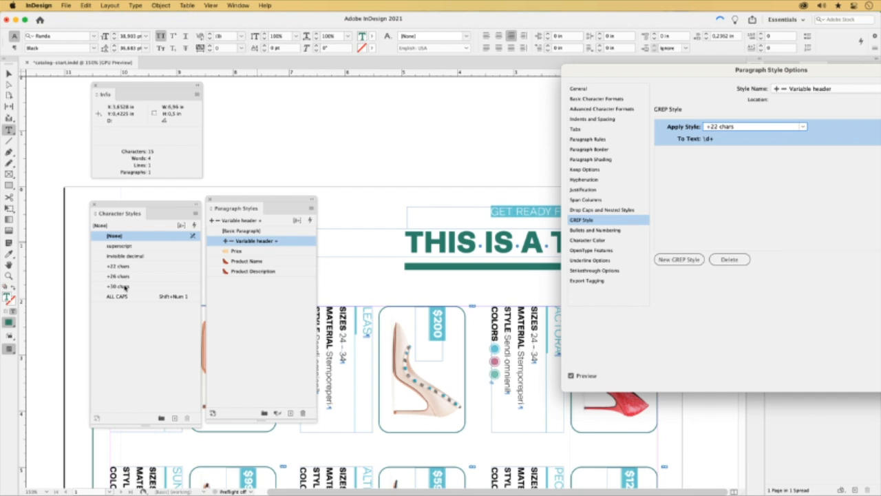
- Set the +22 chars GREP expression to .{22,}, using the any-character wildcard with a minimum of 22 repetitions
{"action": "left_click", "coordinate": [716, 140]}
{"action": "left_click", "coordinate": [710, 138]}
{"action": "key", "text": "BackSpace"}
{"action": "left_click_drag", "start_coordinate": [686, 84], "coordinate": [596, 98]}
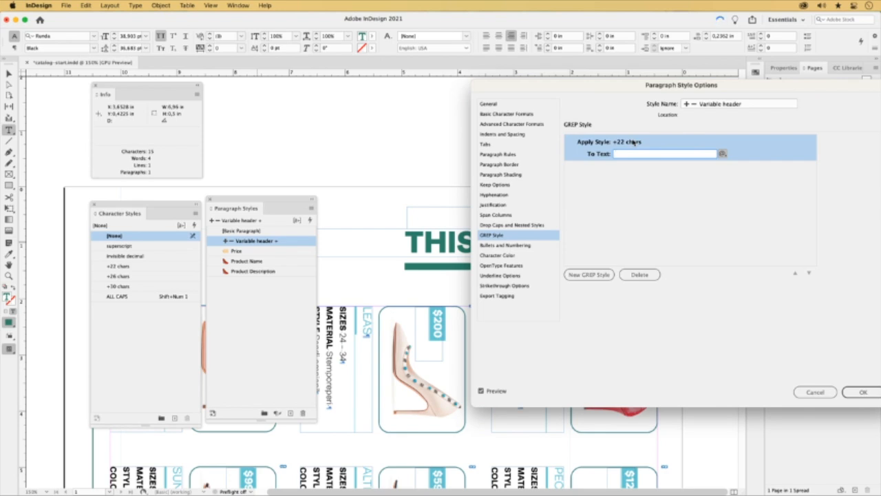
{"action": "left_click_drag", "start_coordinate": [611, 84], "coordinate": [453, 77]}
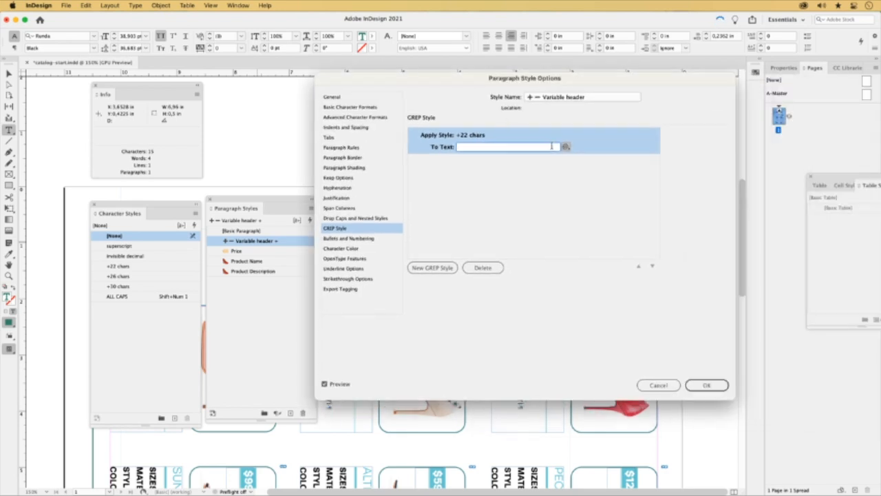
{"action": "left_click", "coordinate": [564, 147]}
{"action": "mouse_move", "coordinate": [601, 281]}
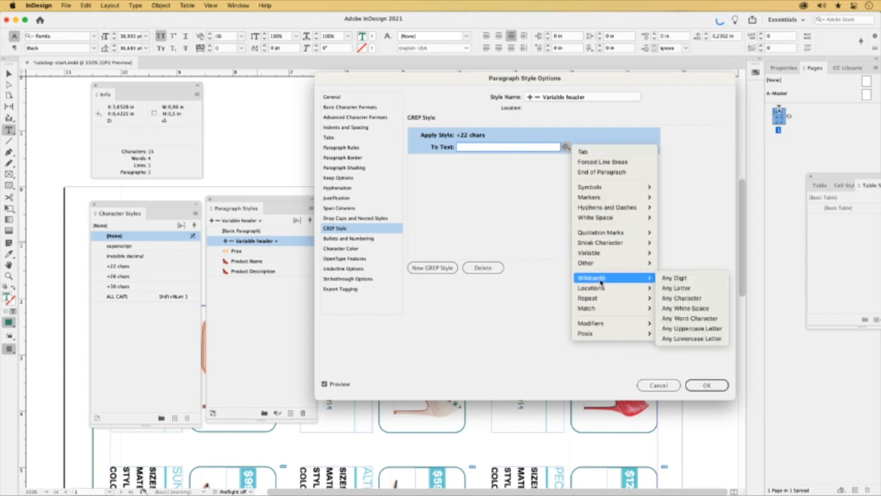
{"action": "left_click", "coordinate": [706, 300]}
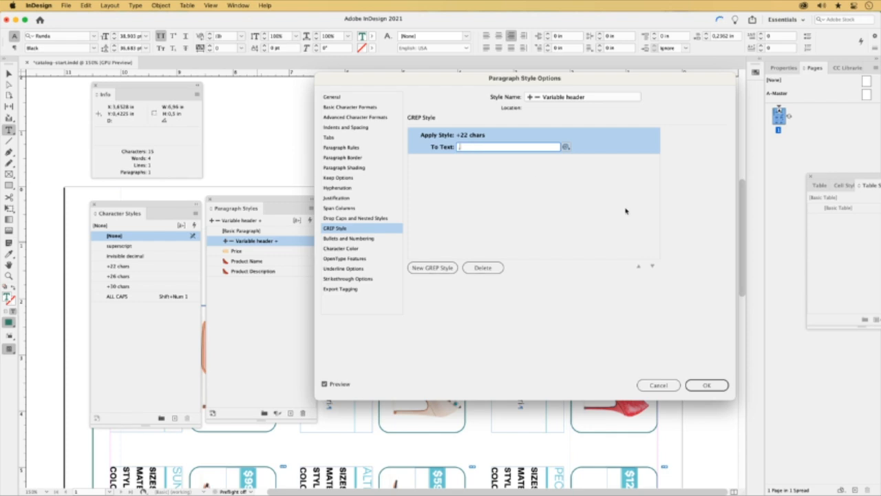
{"action": "type", "text": "\\d"}
{"action": "type", "text": "{22,"}
- Add a second GREP style that applies +26 chars to the expression .{26,}
{"action": "left_click", "coordinate": [432, 268]}
{"action": "left_click", "coordinate": [468, 161]}
{"action": "left_click", "coordinate": [480, 163]}
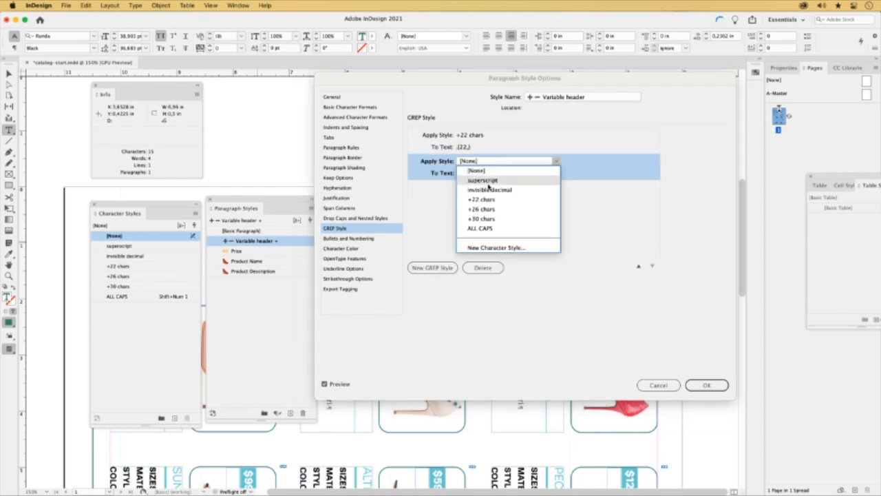
{"action": "left_click", "coordinate": [488, 210]}
{"action": "left_click", "coordinate": [462, 172]}
{"action": "key", "text": "BackSpace"}
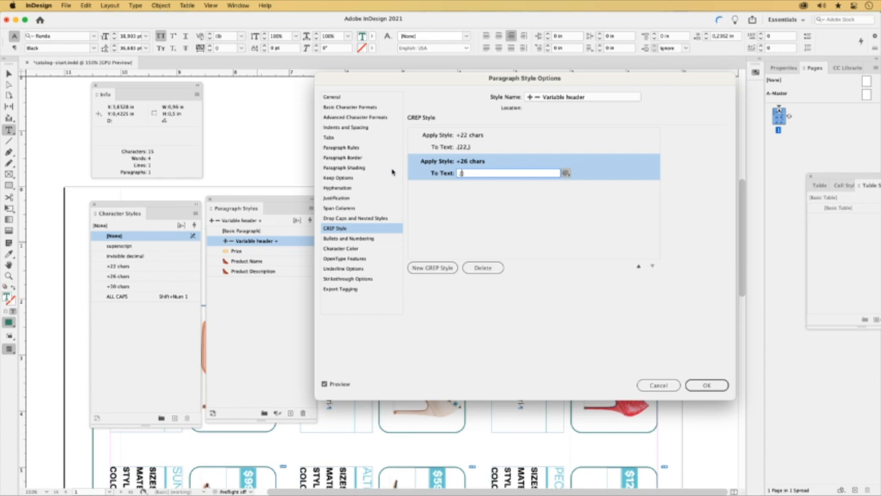
{"action": "type", "text": "6"}
{"action": "left_click", "coordinate": [434, 214]}
- Add a third GREP style that applies +30 chars to the expression .{30,} and save the Variable header style
{"action": "left_click", "coordinate": [432, 267]}
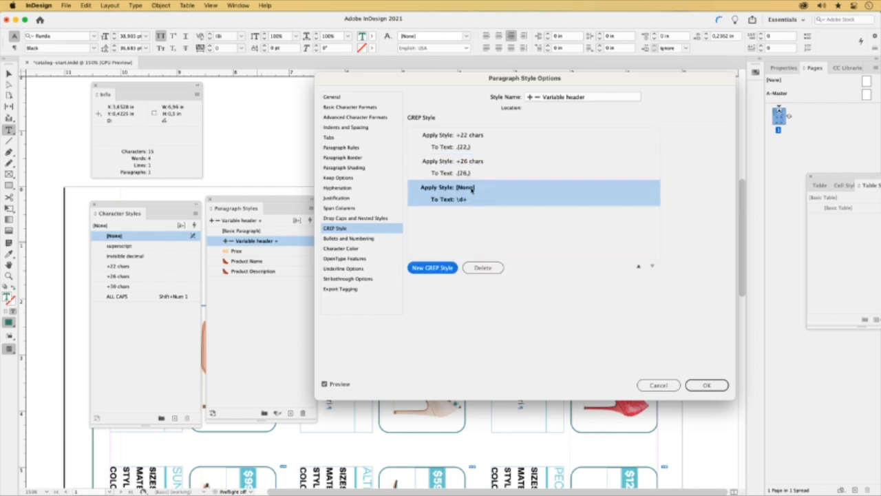
{"action": "left_click", "coordinate": [472, 188]}
{"action": "left_click", "coordinate": [493, 247]}
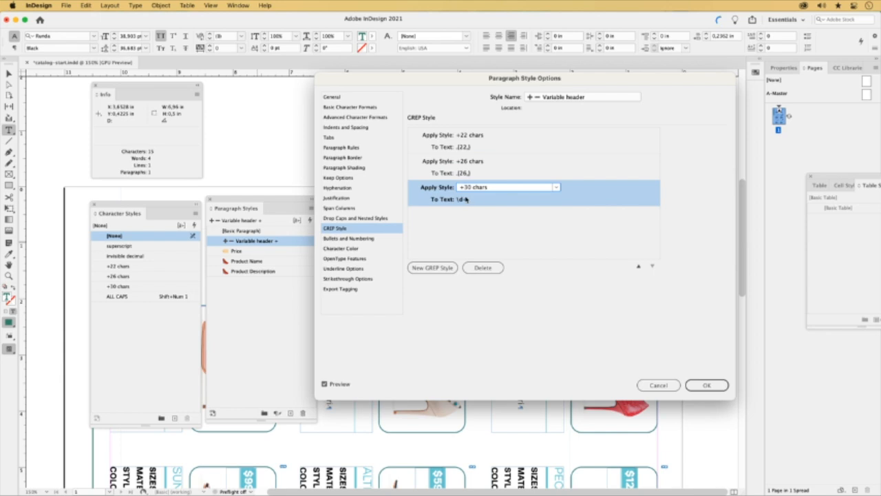
{"action": "left_click", "coordinate": [465, 199]}
{"action": "key", "text": "BackSpace"}
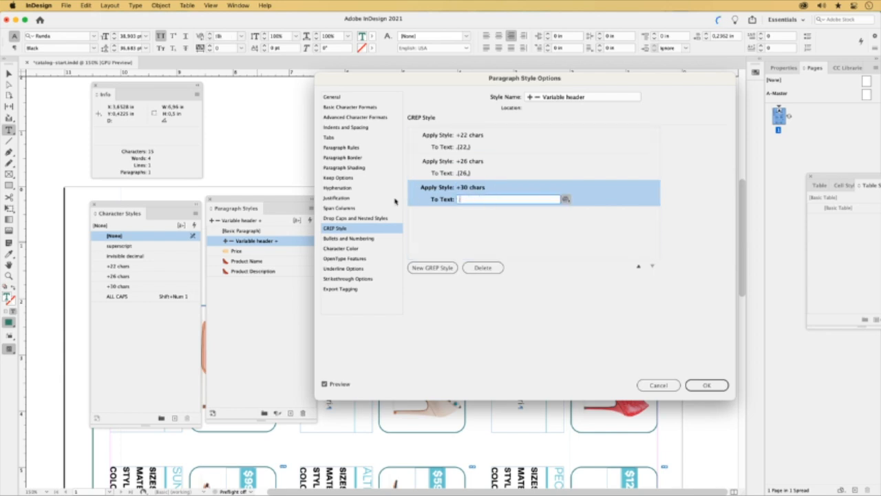
{"action": "type", "text": ".{30}"}
{"action": "left_click", "coordinate": [482, 224]}
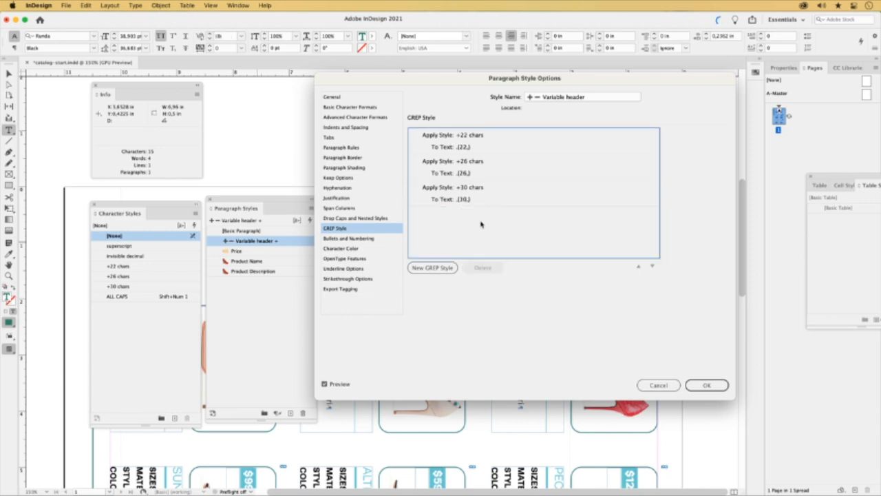
{"action": "left_click", "coordinate": [712, 387]}
- Move the style panels clear of the title and replace its text with "LET'S TYPE A VERY LONG TITLE HERE"
{"action": "left_click_drag", "start_coordinate": [249, 210], "coordinate": [292, 438]}
{"action": "left_click_drag", "start_coordinate": [123, 214], "coordinate": [111, 359]}
{"action": "triple_click", "coordinate": [440, 243]}
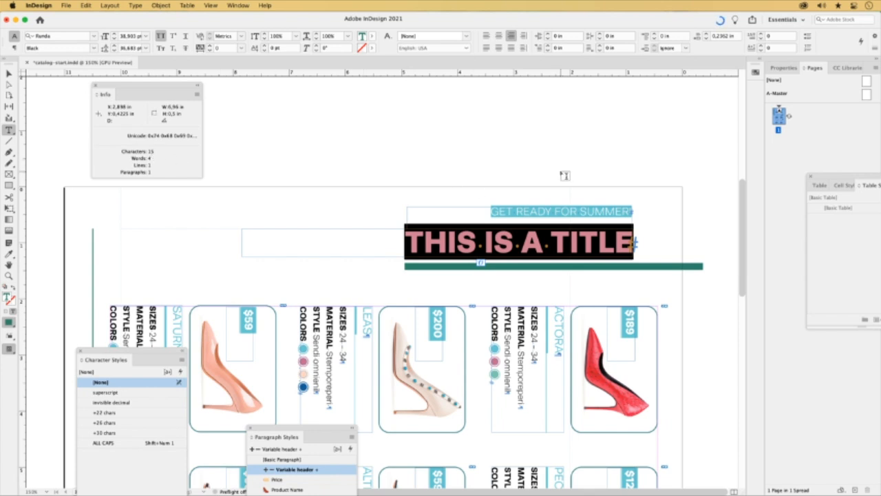
{"action": "type", "text": "LET'S T"}
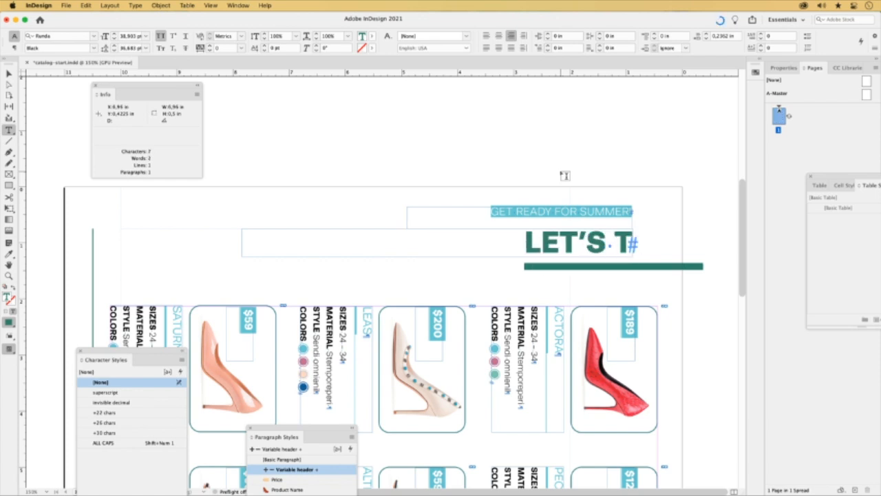
{"action": "type", "text": "YPE A VERY LON"}
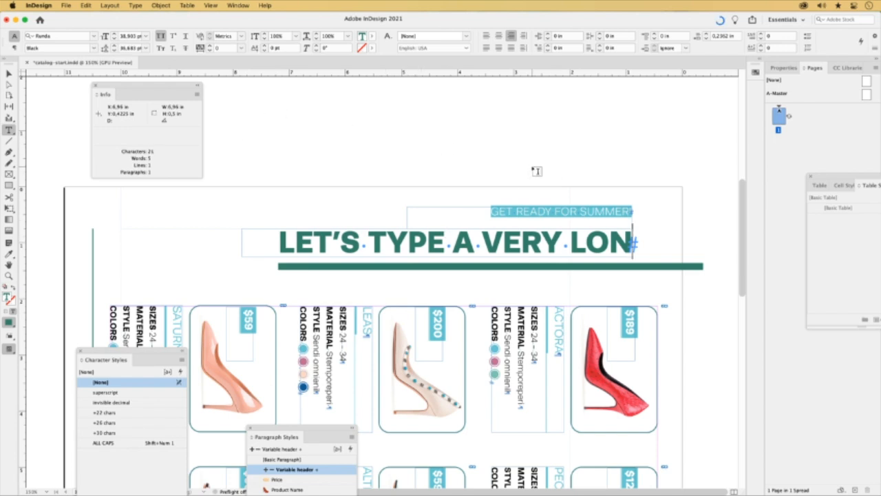
{"action": "type", "text": "G"}
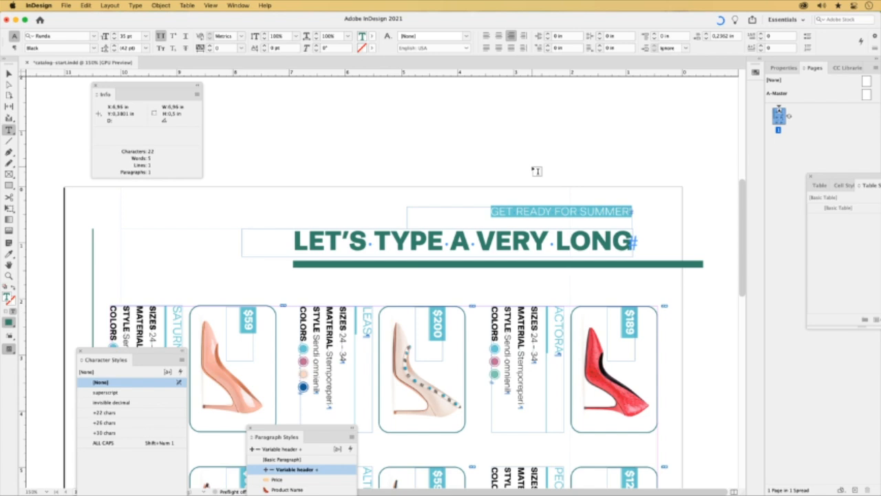
{"action": "type", "text": " TITLE"}
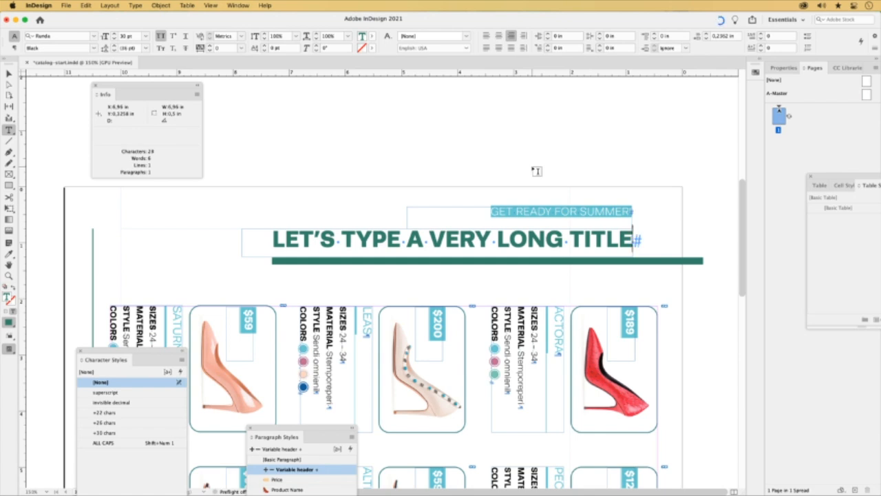
{"action": "type", "text": " HERE"}
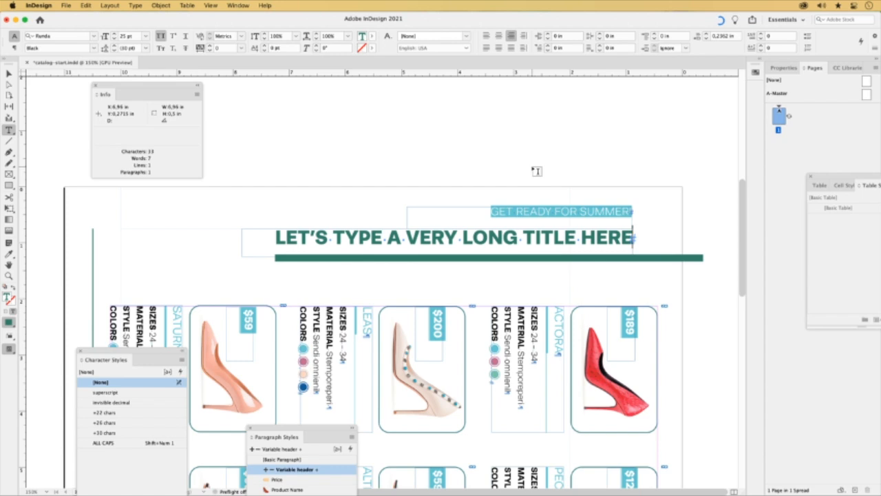
{"action": "key", "text": "Escape"}
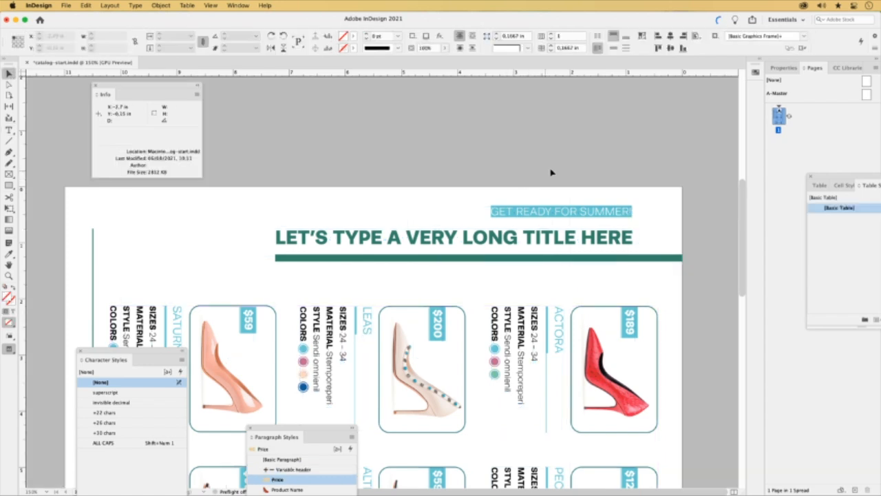
- Replace "LONG TITLE HERE" at the end of the title with "SADFLSDFKS" and leave text editing
{"action": "double_click", "coordinate": [506, 241]}
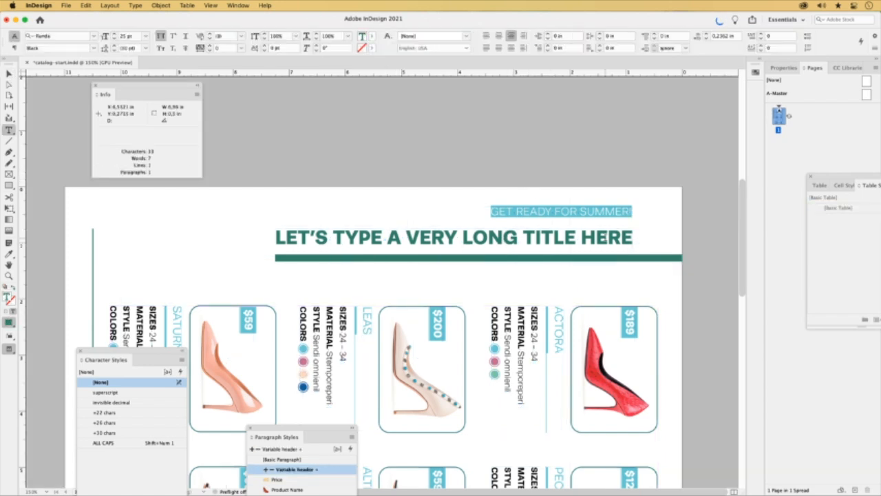
{"action": "left_click_drag", "start_coordinate": [579, 240], "coordinate": [637, 251]}
{"action": "key", "text": "BackSpace"}
{"action": "key", "text": "BackSpace"}
{"action": "key", "text": "BackSpace"}
{"action": "key", "text": "BackSpace"}
{"action": "key", "text": "BackSpace"}
{"action": "key", "text": "BackSpace"}
{"action": "key", "text": "BackSpace"}
{"action": "key", "text": "BackSpace"}
{"action": "key", "text": "BackSpace"}
{"action": "key", "text": "BackSpace"}
{"action": "key", "text": "BackSpace"}
{"action": "key", "text": "BackSpace"}
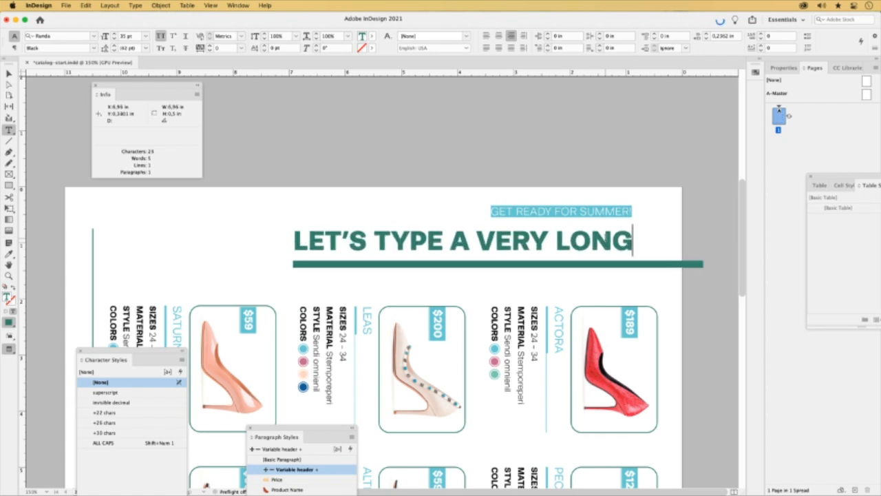
{"action": "type", "text": "SADFLSDFKS"}
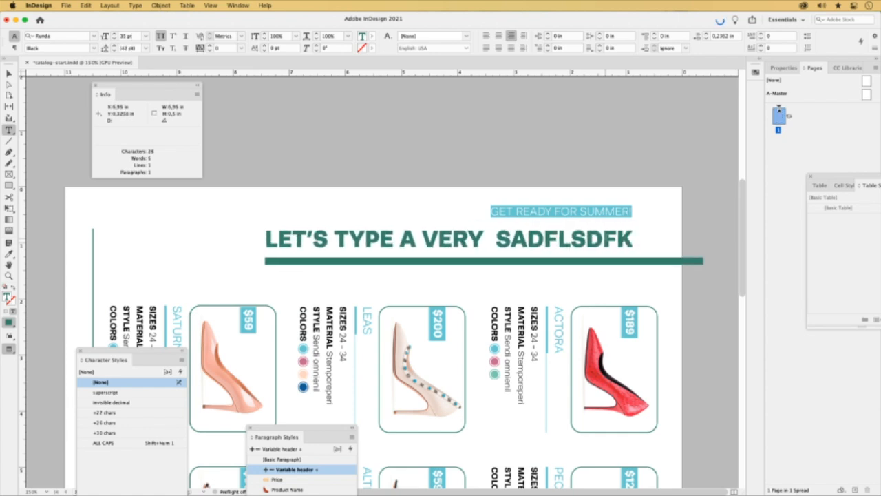
{"action": "left_click", "coordinate": [9, 75]}
{"action": "left_click", "coordinate": [406, 161]}
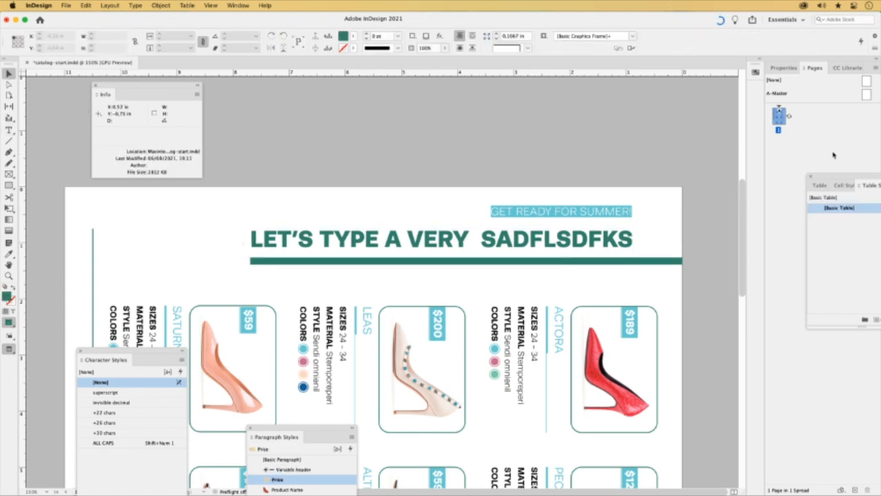
- Move the Table Styles panel off the page thumbnails and clear the rotation of the page's spread view
{"action": "left_click_drag", "start_coordinate": [829, 180], "coordinate": [754, 327]}
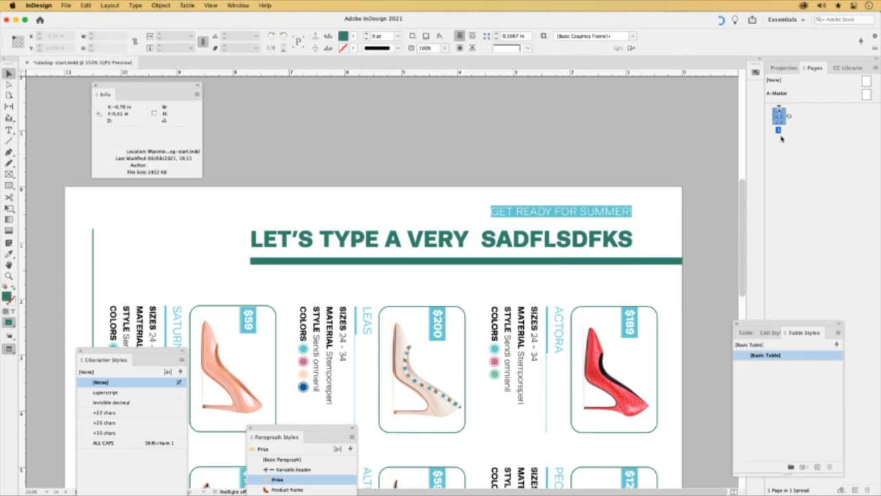
{"action": "left_click", "coordinate": [790, 119]}
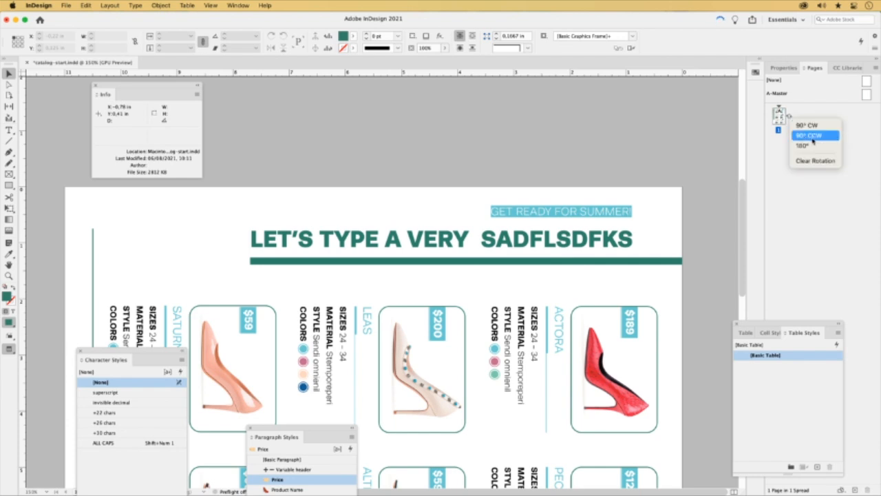
{"action": "left_click", "coordinate": [818, 165]}
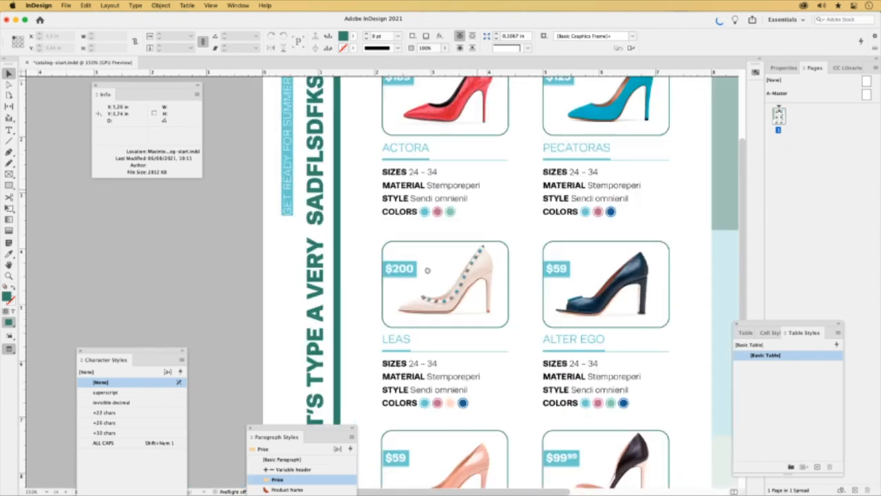
- Move the Paragraph Styles panel beside the page, close the Info and Character Styles panels, and switch from preview to normal view
{"action": "left_click_drag", "start_coordinate": [289, 433], "coordinate": [605, 270]}
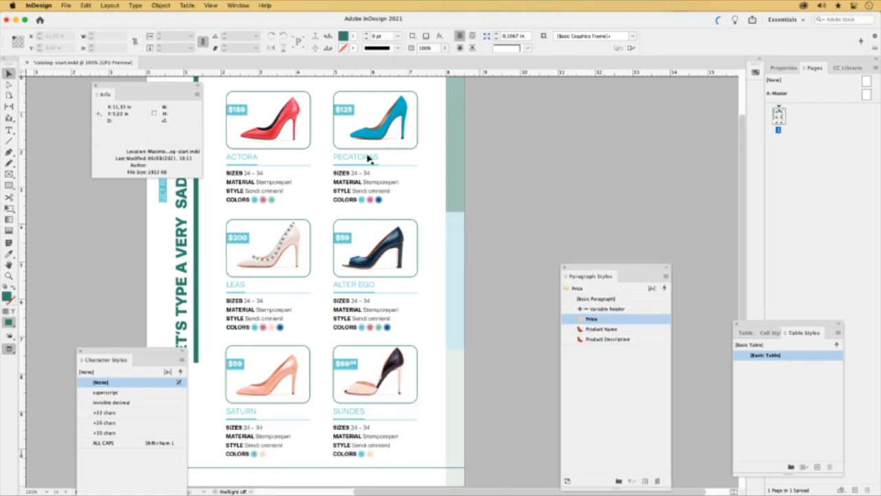
{"action": "left_click", "coordinate": [96, 87]}
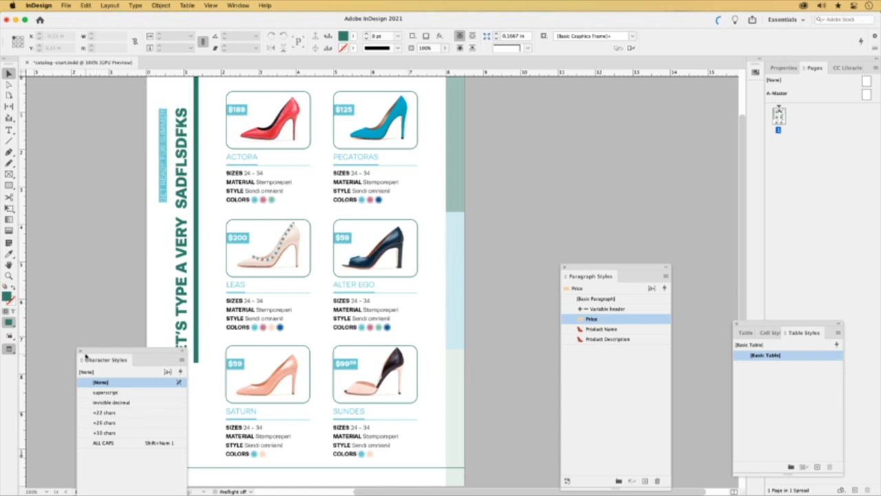
{"action": "left_click", "coordinate": [80, 359]}
{"action": "key", "text": "w"}
{"action": "left_click_drag", "start_coordinate": [149, 299], "coordinate": [184, 302]}
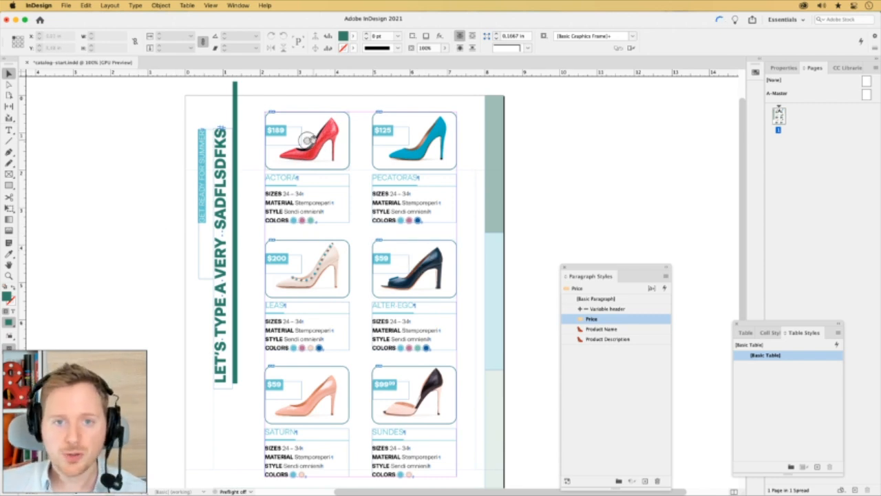
- Delete the shoe images from the ACTORA and ALTER EGO frames, and undo both deletions
{"action": "left_click", "coordinate": [323, 164]}
{"action": "key", "text": "Delete"}
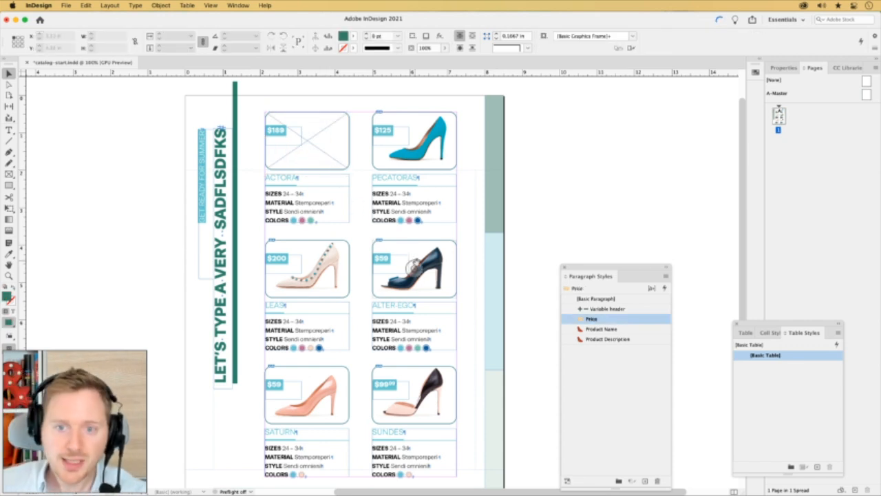
{"action": "left_click", "coordinate": [413, 267]}
{"action": "key", "text": "Delete"}
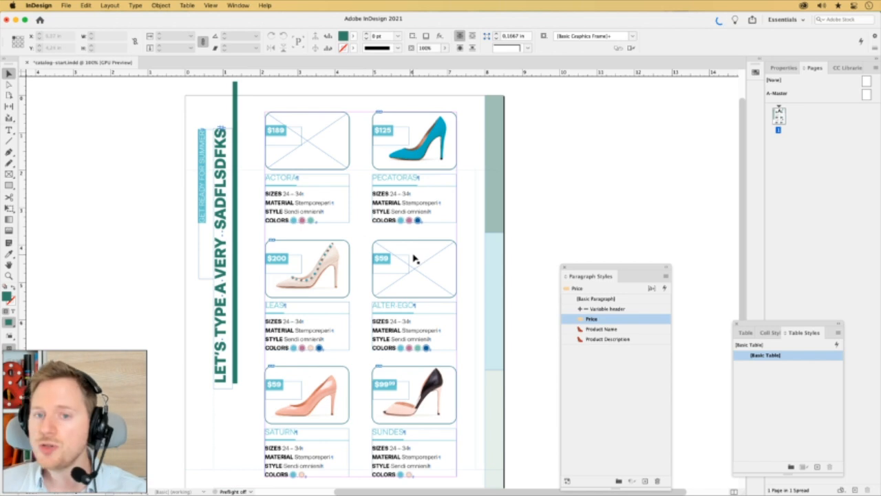
{"action": "key", "text": "super+z"}
{"action": "key", "text": "super+z"}
{"action": "left_click", "coordinate": [119, 193]}
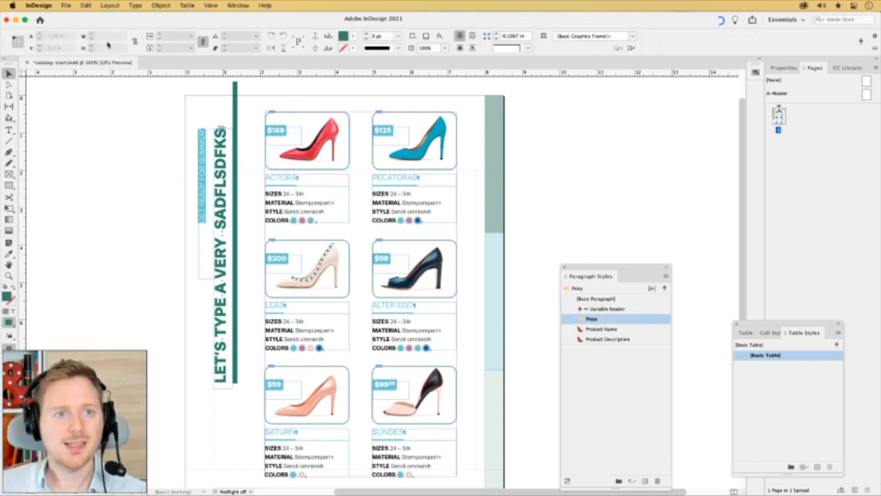
- Open the Place dialog and browse to the 07 Catalog folder inside Projects
{"action": "left_click", "coordinate": [67, 6]}
{"action": "left_click", "coordinate": [86, 141]}
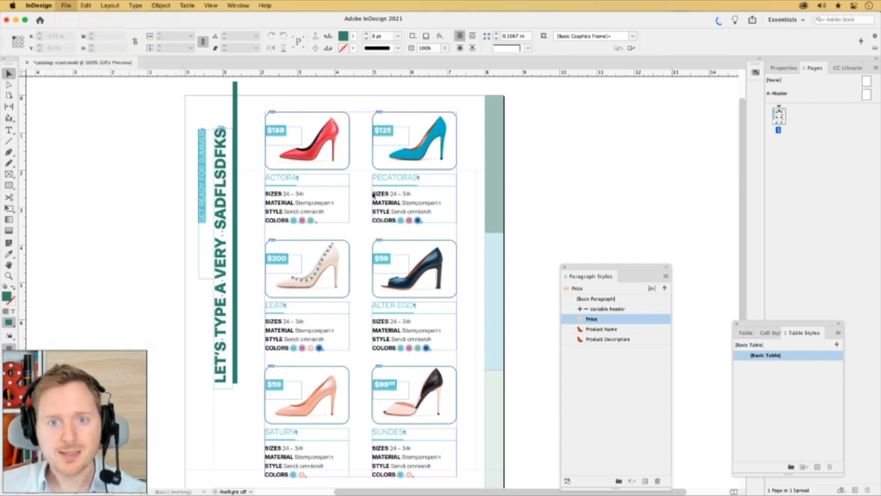
{"action": "key", "text": "super+Up"}
{"action": "key", "text": "super+Up"}
{"action": "key", "text": "super+Up"}
{"action": "key", "text": "Down"}
{"action": "key", "text": "Down"}
{"action": "key", "text": "Down"}
{"action": "key", "text": "Down"}
{"action": "key", "text": "Down"}
{"action": "key", "text": "Down"}
{"action": "key", "text": "Down"}
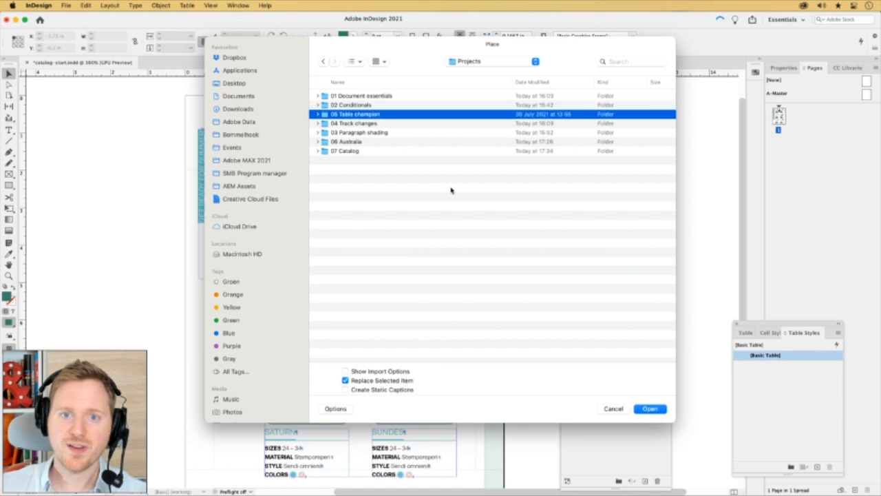
{"action": "key", "text": "super+Down"}
{"action": "key", "text": "Down"}
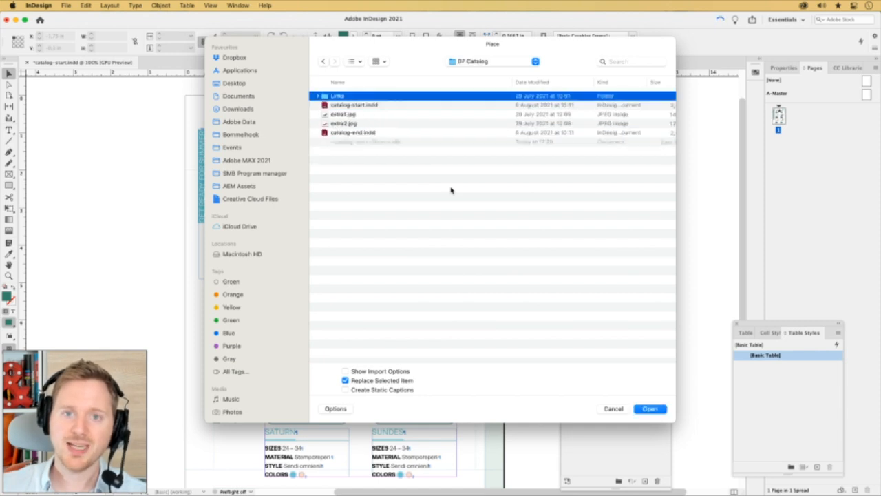
- Load extra1.jpg and extra2.jpg, placing the black shoe in the ALTER EGO frame and the red shoe in the ACTORA frame
{"action": "key", "text": "Down"}
{"action": "key", "text": "Down"}
{"action": "key", "text": "shift+Down"}
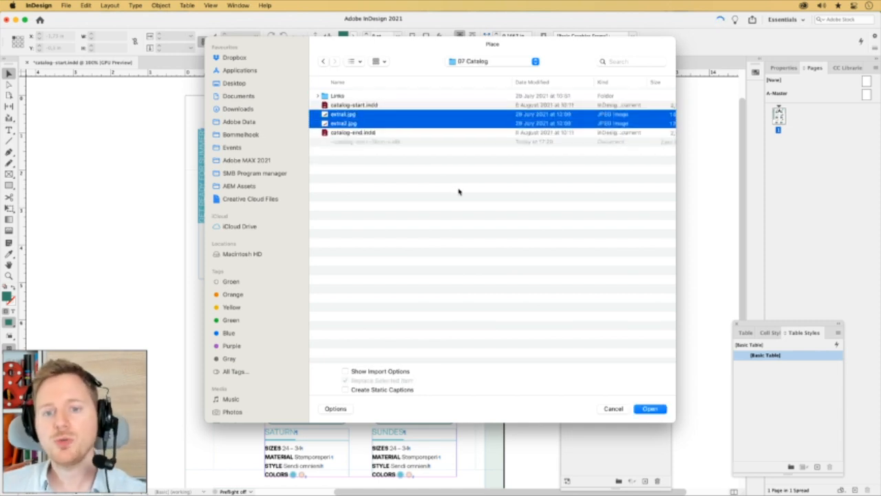
{"action": "left_click", "coordinate": [660, 409]}
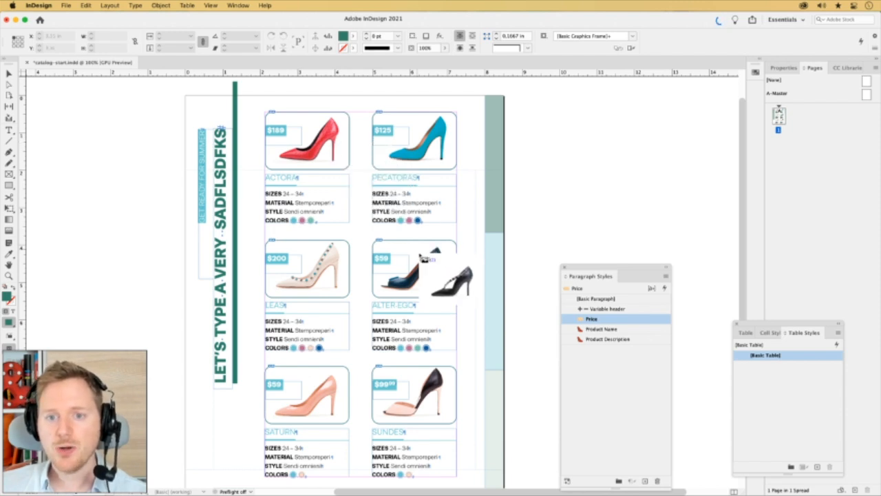
{"action": "left_click", "coordinate": [435, 269]}
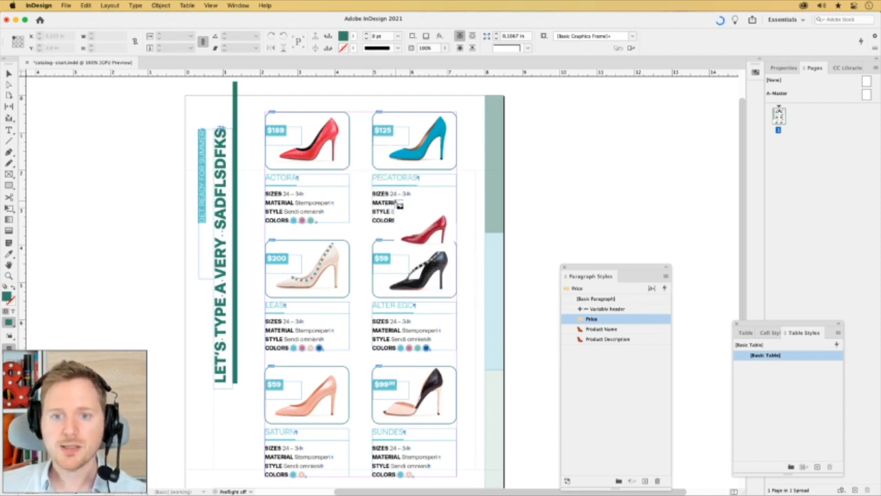
{"action": "left_click", "coordinate": [335, 143]}
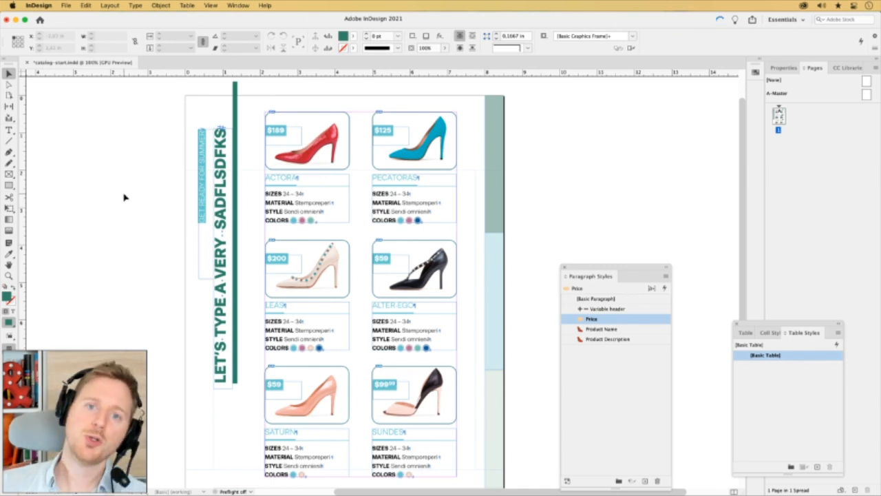
- Open catalog-end.indd from the 07 Catalog folder in Finder, examine its circular detail images, and return to the catalog-start.indd document
{"action": "key", "text": "super+Tab"}
{"action": "key", "text": "super+Tab"}
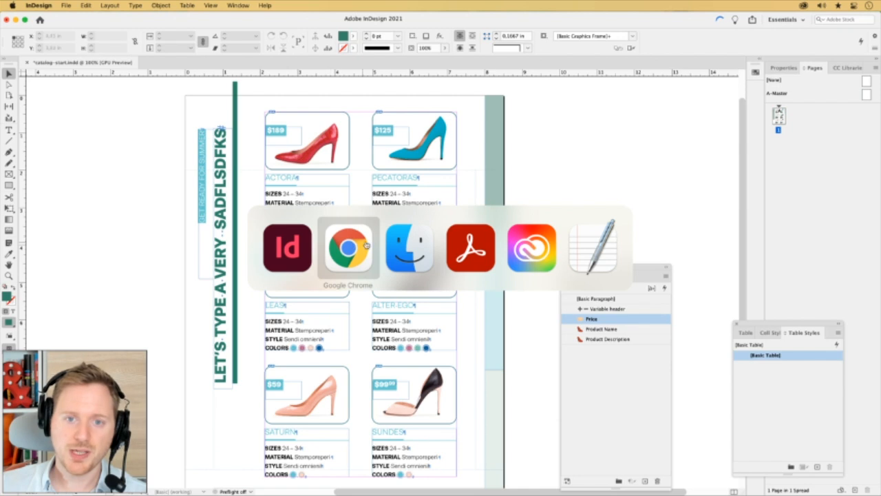
{"action": "left_click", "coordinate": [618, 280]}
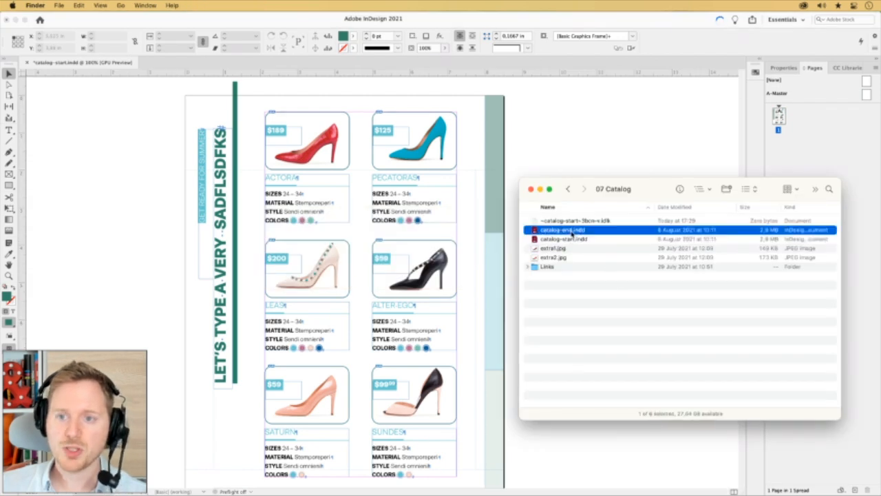
{"action": "double_click", "coordinate": [571, 235]}
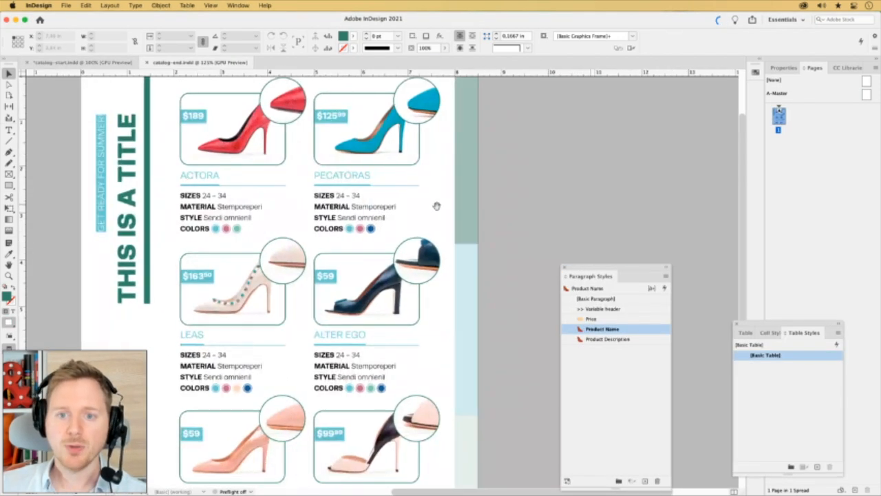
{"action": "key", "text": "super+minus"}
{"action": "scroll", "coordinate": [413, 206], "scroll_direction": "down", "scroll_amount": 1}
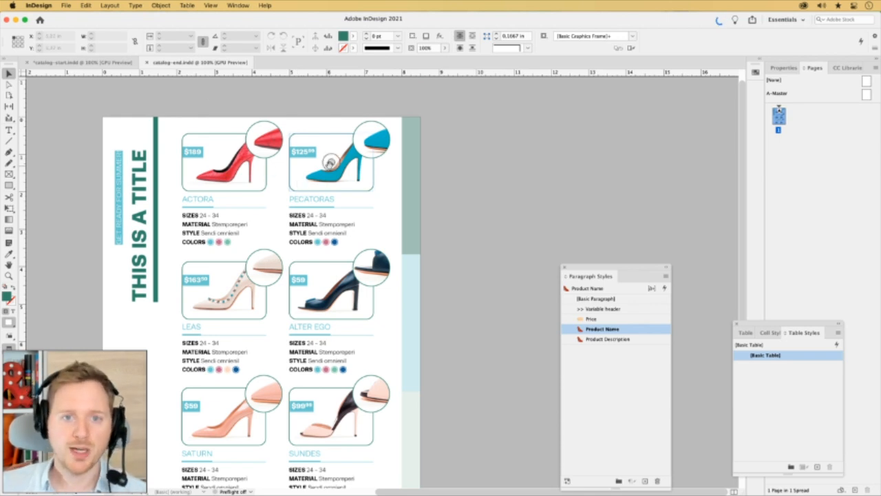
{"action": "left_click", "coordinate": [103, 63]}
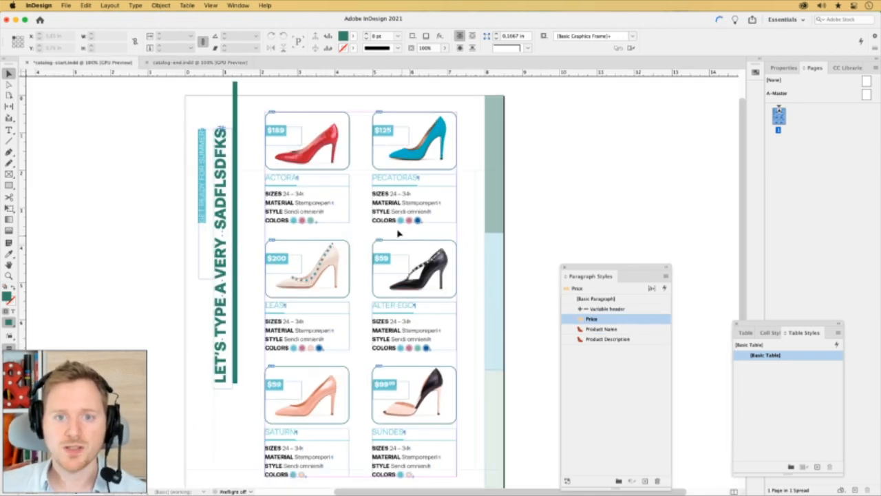
- Duplicate the six shoe picture frames onto the pasteboard beside the page, moving the Paragraph Styles panel out of the way
{"action": "left_click", "coordinate": [318, 131]}
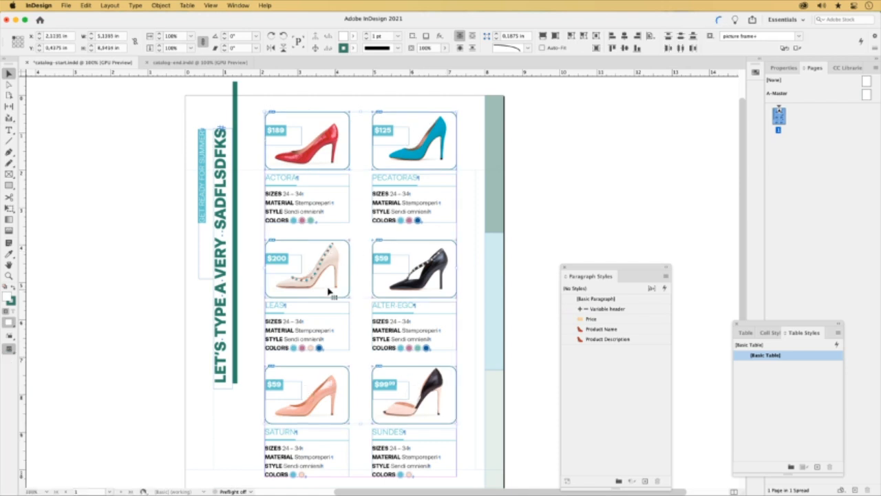
{"action": "scroll", "coordinate": [330, 295], "scroll_direction": "left", "scroll_amount": 5}
{"action": "left_click_drag", "start_coordinate": [585, 270], "coordinate": [668, 407]}
{"action": "left_click_drag", "start_coordinate": [592, 157], "coordinate": [227, 172]}
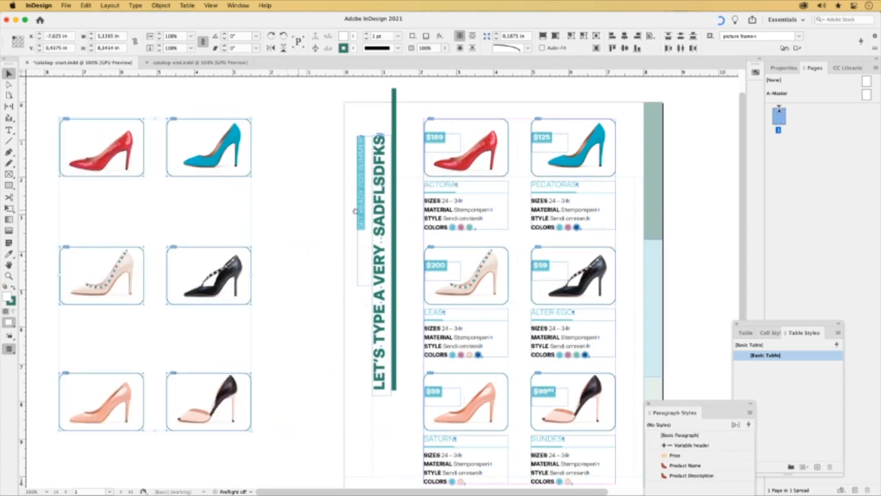
{"action": "left_click", "coordinate": [202, 108]}
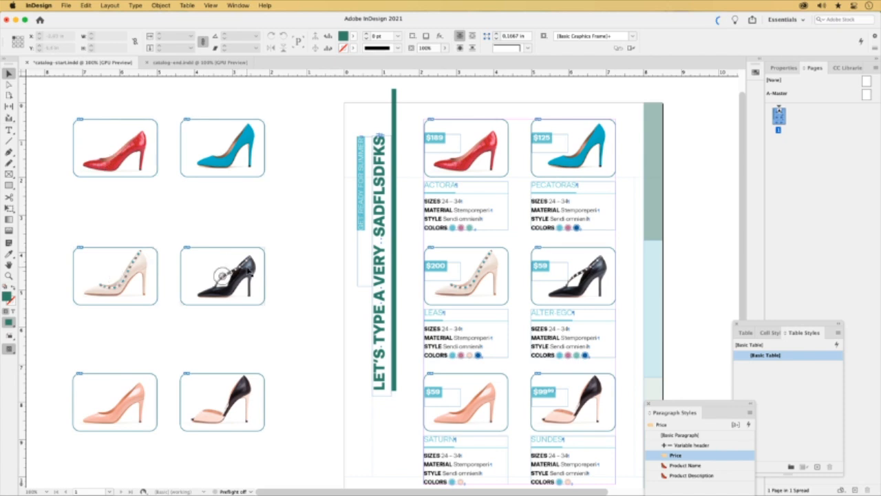
- Scale the red shoe image inside the first duplicated frame to 40% and deselect it
{"action": "left_click", "coordinate": [116, 147]}
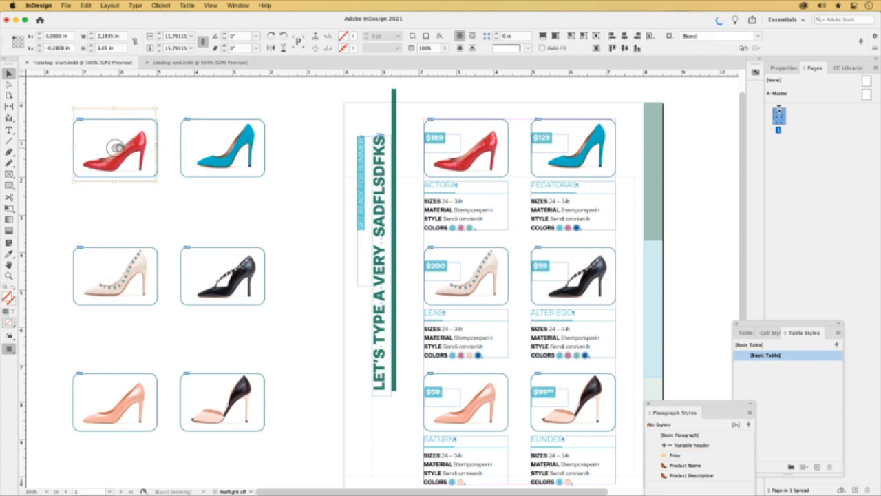
{"action": "left_click", "coordinate": [176, 36]}
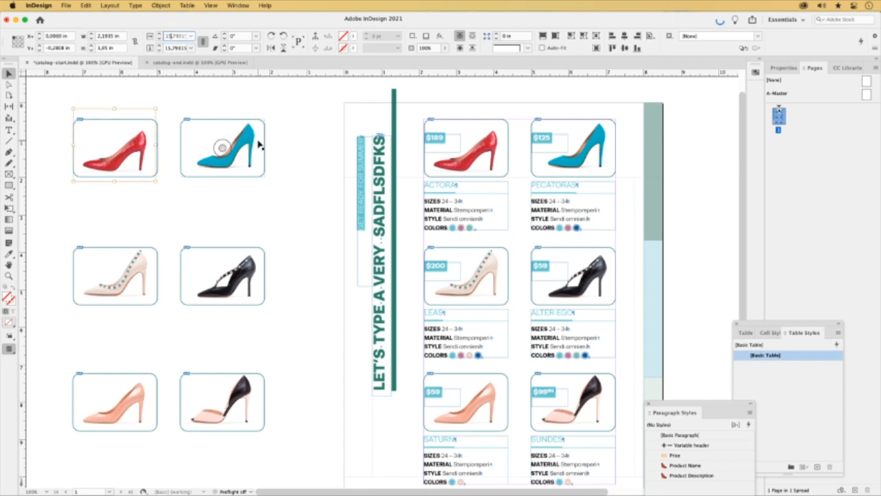
{"action": "type", "text": "40"}
{"action": "key", "text": "Return"}
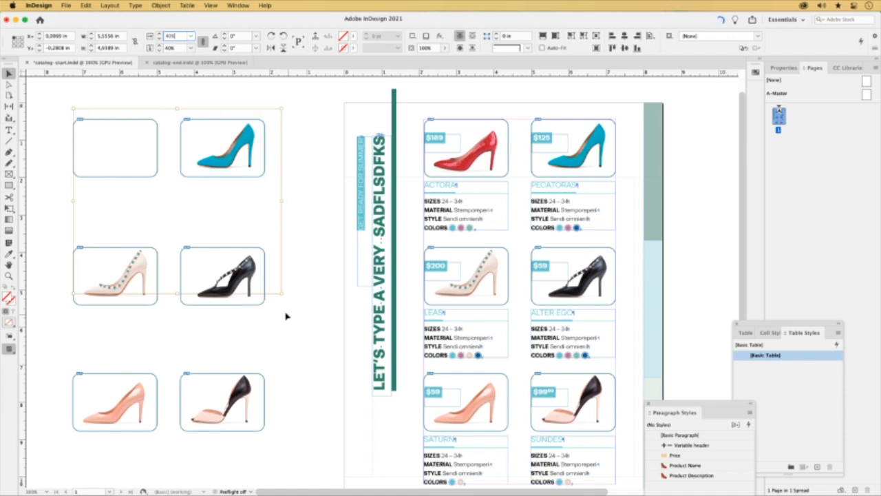
{"action": "left_click", "coordinate": [66, 141]}
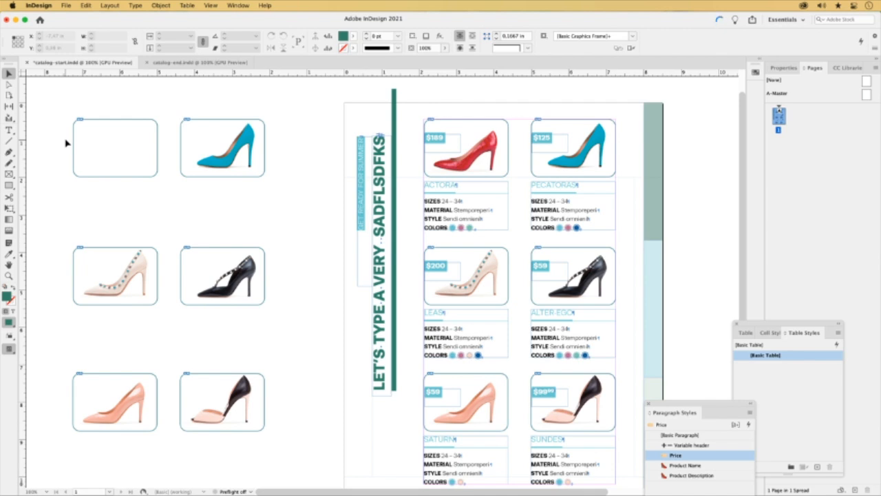
- Configure the Eyedropper options to copy only the Object Size setting under Transform Options
{"action": "double_click", "coordinate": [10, 254]}
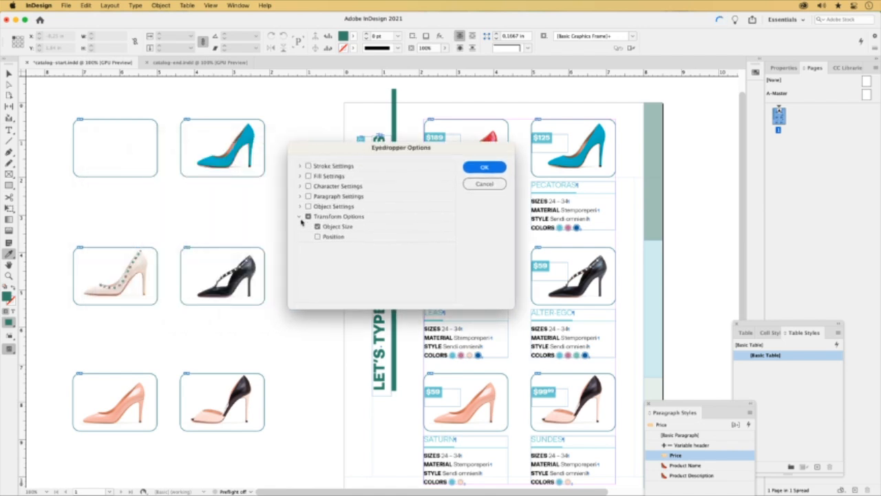
{"action": "left_click", "coordinate": [308, 216]}
{"action": "left_click", "coordinate": [308, 185]}
{"action": "left_click", "coordinate": [309, 176]}
{"action": "left_click", "coordinate": [308, 176]}
{"action": "left_click", "coordinate": [308, 186]}
{"action": "left_click", "coordinate": [308, 197]}
{"action": "left_click", "coordinate": [309, 205]}
{"action": "left_click", "coordinate": [317, 226]}
{"action": "left_click", "coordinate": [481, 169]}
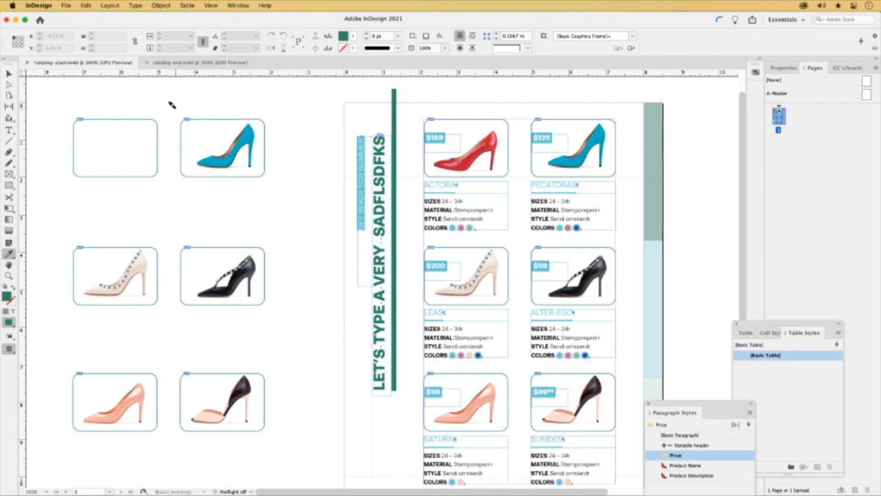
- Apply the enlarged image's size to the images in the other five duplicated frames with the Eyedropper, and return to the Selection tool
{"action": "left_click", "coordinate": [226, 134]}
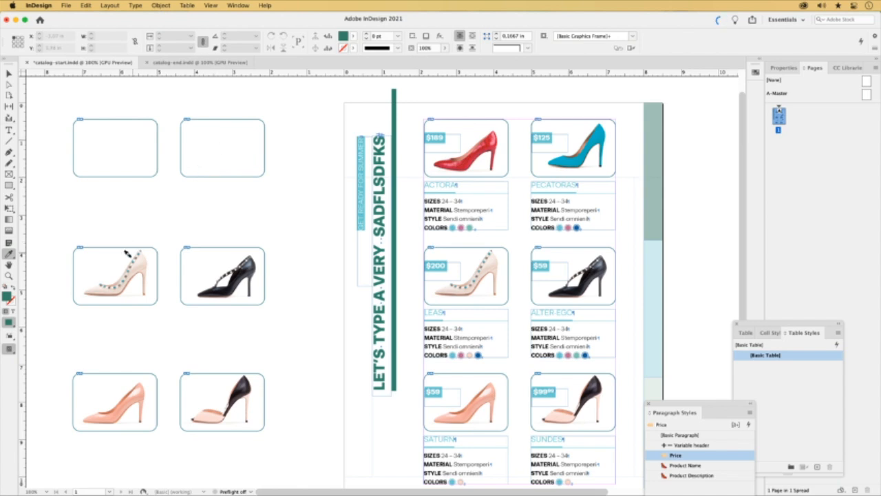
{"action": "left_click", "coordinate": [128, 256]}
{"action": "left_click", "coordinate": [222, 284]}
{"action": "left_click", "coordinate": [133, 380]}
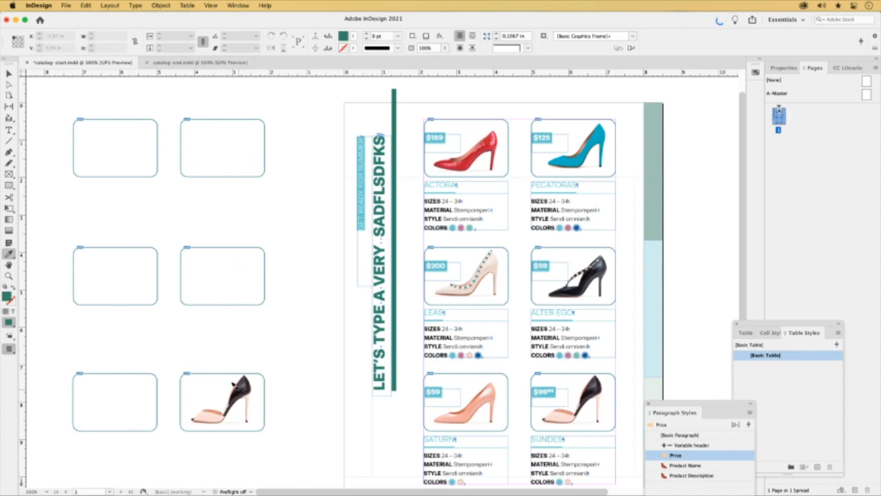
{"action": "left_click", "coordinate": [235, 387]}
{"action": "left_click", "coordinate": [9, 75]}
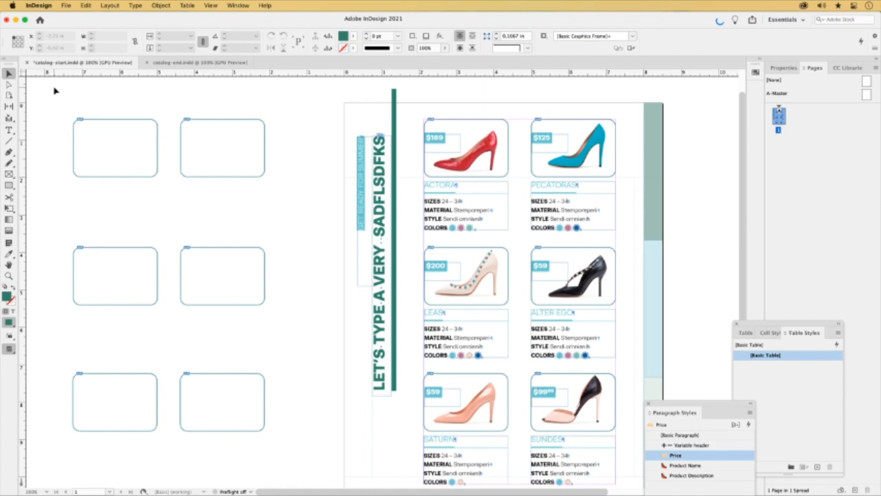
{"action": "scroll", "coordinate": [94, 96], "scroll_direction": "down", "scroll_amount": 1}
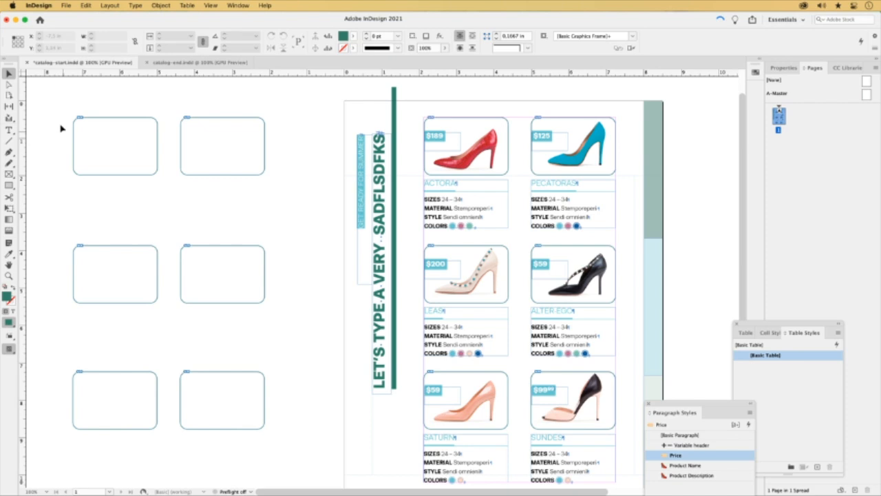
- Select the content of all six duplicated frames and nudge the images about 2.6 in up and 0.3 in left, revealing the shoe toes
{"action": "left_click_drag", "start_coordinate": [48, 96], "coordinate": [314, 454]}
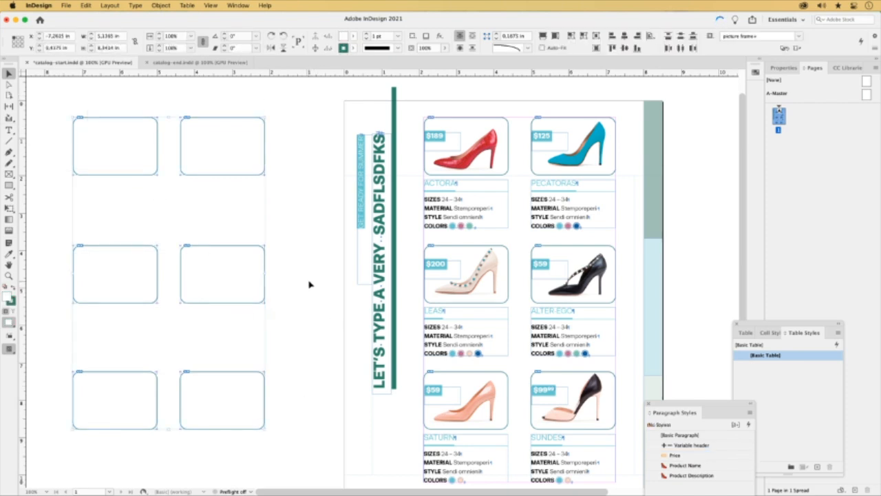
{"action": "left_click", "coordinate": [115, 146]}
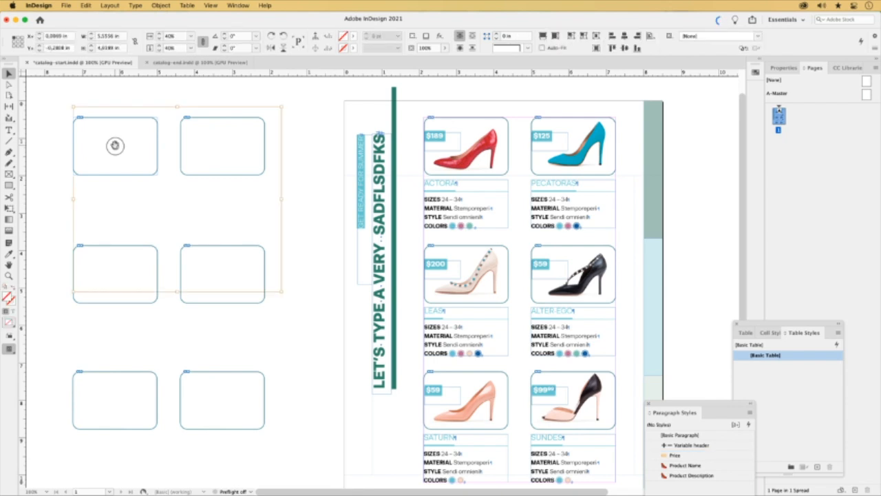
{"action": "left_click_drag", "start_coordinate": [51, 94], "coordinate": [291, 447]}
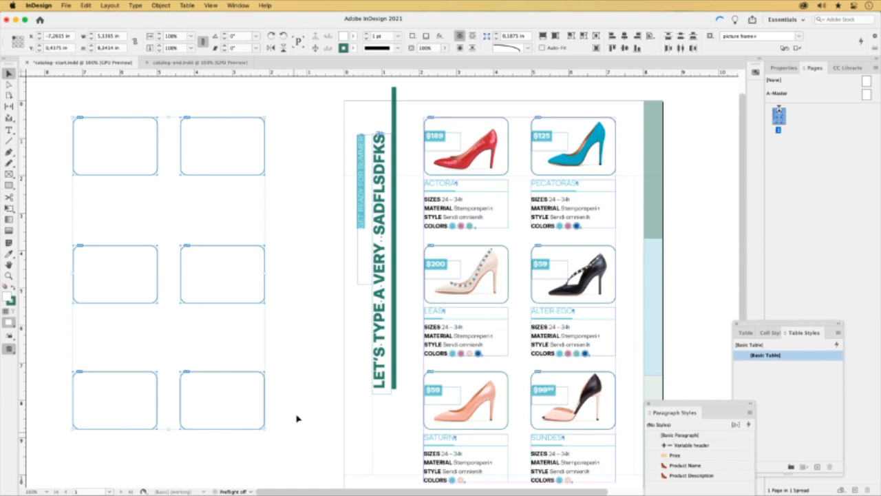
{"action": "left_click", "coordinate": [161, 5]}
{"action": "mouse_move", "coordinate": [172, 49]}
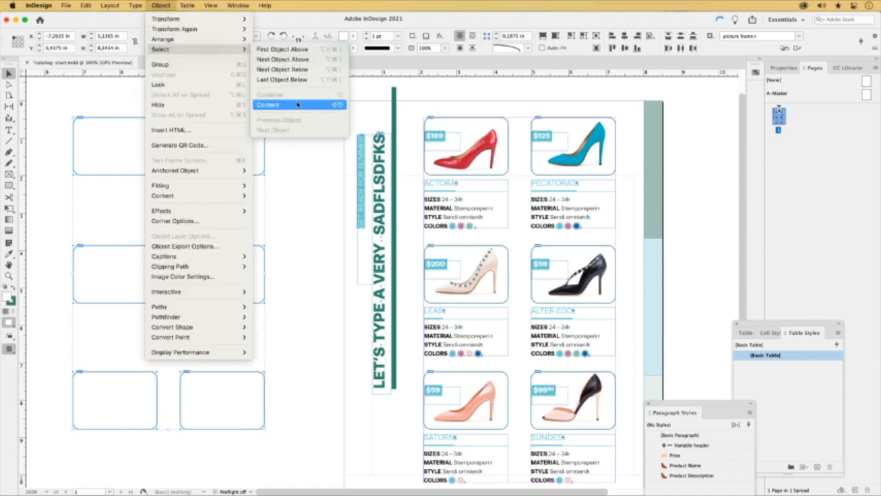
{"action": "left_click", "coordinate": [333, 105]}
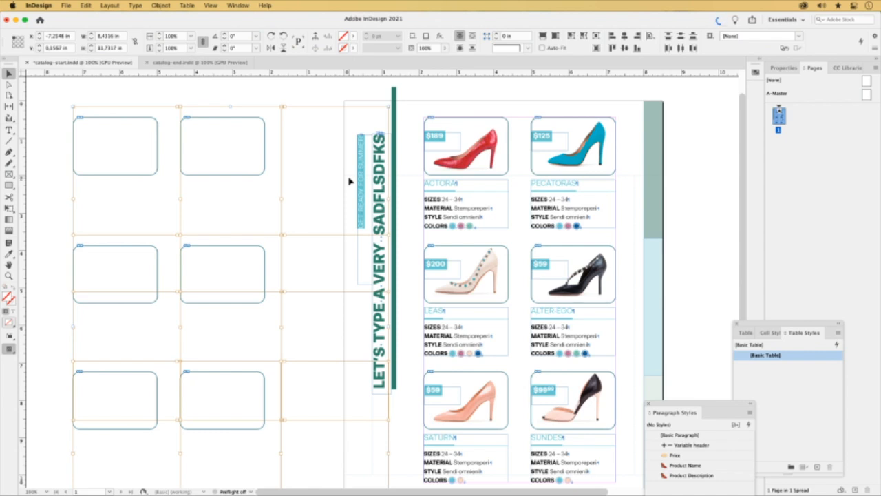
{"action": "key", "text": "shift+Up"}
{"action": "key", "text": "shift+Up"}
{"action": "key", "text": "shift+Left"}
{"action": "key", "text": "shift+Left"}
{"action": "key", "text": "shift+Up"}
{"action": "key", "text": "shift+Up"}
{"action": "key", "text": "shift+Up"}
{"action": "key", "text": "shift+Left"}
{"action": "key", "text": "shift+Left"}
{"action": "key", "text": "shift+Left"}
{"action": "key", "text": "shift+Left"}
{"action": "key", "text": "shift+Left"}
{"action": "key", "text": "shift+Up"}
{"action": "key", "text": "shift+Up"}
{"action": "key", "text": "shift+Up"}
{"action": "key", "text": "shift+Left"}
{"action": "key", "text": "shift+Left"}
{"action": "key", "text": "shift+Left"}
{"action": "key", "text": "shift+Up"}
{"action": "key", "text": "shift+Left"}
{"action": "key", "text": "shift+Left"}
{"action": "key", "text": "shift+Up"}
{"action": "key", "text": "shift+Up"}
{"action": "key", "text": "shift+Left"}
{"action": "key", "text": "shift+Left"}
{"action": "key", "text": "shift+Up"}
{"action": "key", "text": "shift+Up"}
{"action": "key", "text": "shift+Up"}
{"action": "key", "text": "shift+Up"}
{"action": "key", "text": "shift+Right"}
{"action": "key", "text": "shift+Right"}
{"action": "key", "text": "shift+Right"}
{"action": "key", "text": "shift+Right"}
{"action": "key", "text": "shift+Right"}
{"action": "key", "text": "shift+Right"}
{"action": "key", "text": "shift+Right"}
{"action": "key", "text": "shift+Right"}
{"action": "key", "text": "shift+Right"}
{"action": "key", "text": "shift+Right"}
{"action": "key", "text": "shift+Right"}
{"action": "key", "text": "shift+Up"}
{"action": "key", "text": "shift+Up"}
{"action": "key", "text": "shift+Right"}
{"action": "key", "text": "shift+Right"}
{"action": "key", "text": "shift+Up"}
{"action": "key", "text": "shift+Right"}
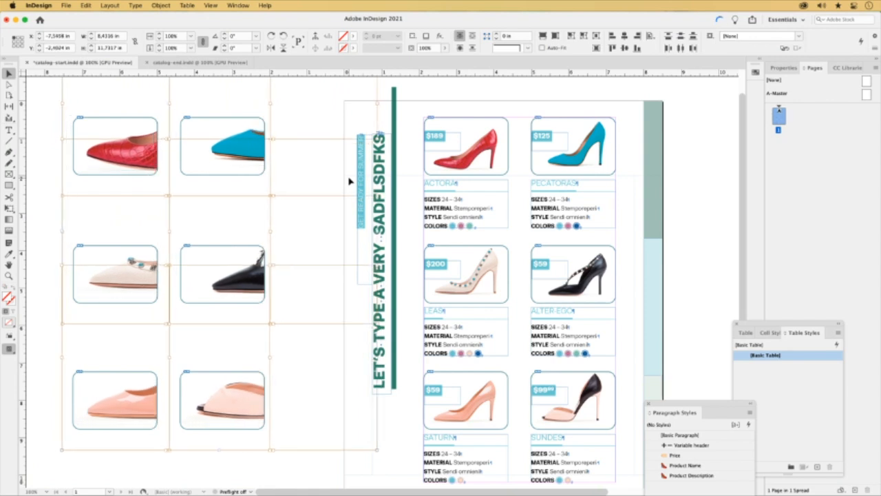
{"action": "left_click", "coordinate": [58, 121]}
- Convert the shape of all six duplicated picture frames to ellipses
{"action": "left_click_drag", "start_coordinate": [52, 102], "coordinate": [327, 420]}
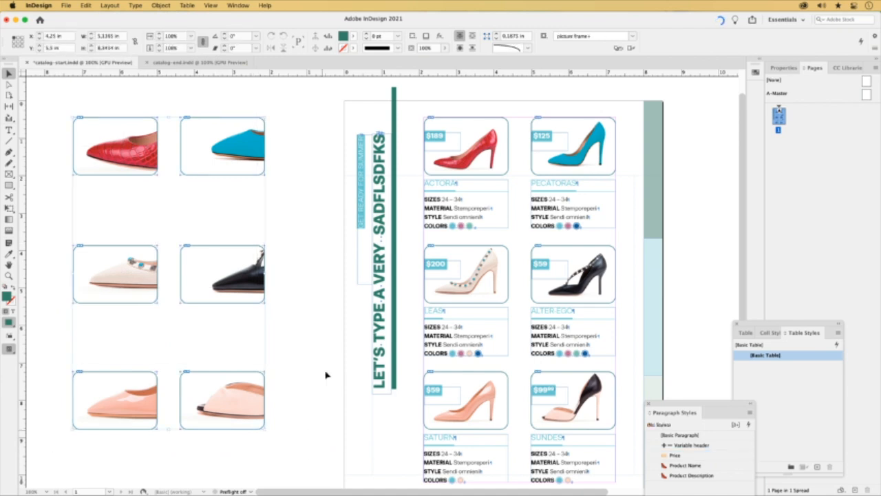
{"action": "left_click", "coordinate": [168, 5]}
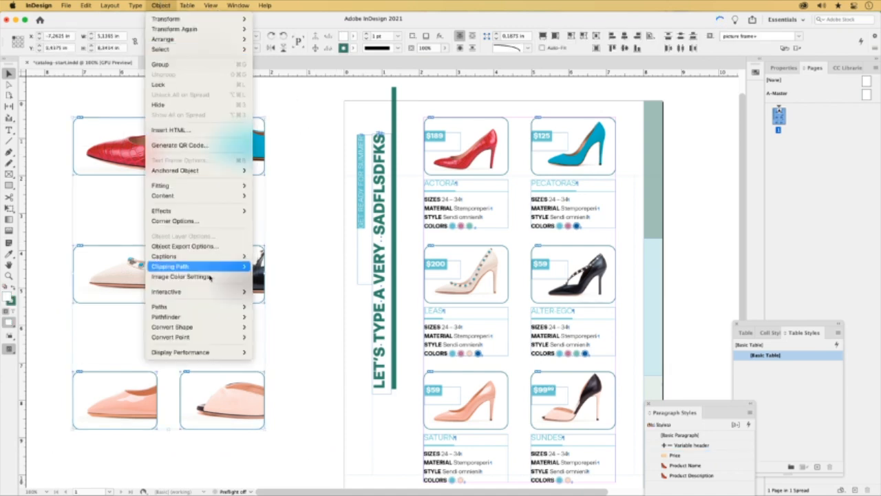
{"action": "mouse_move", "coordinate": [192, 329]}
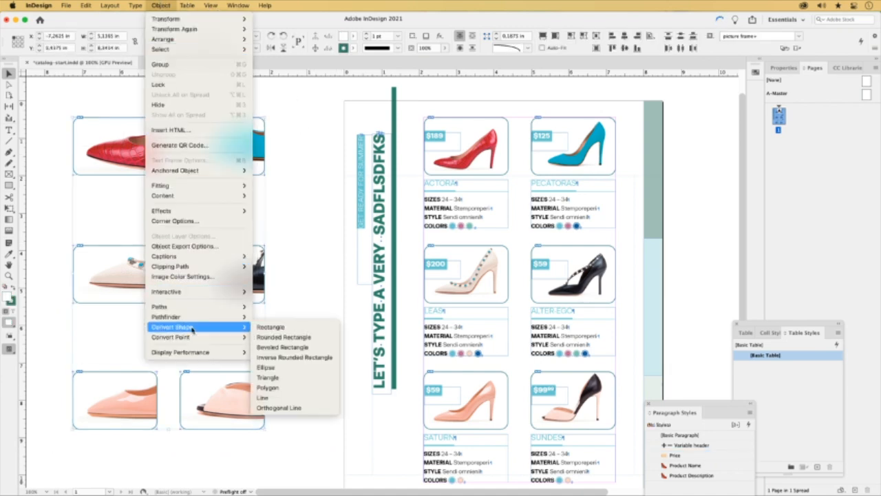
{"action": "left_click", "coordinate": [310, 369]}
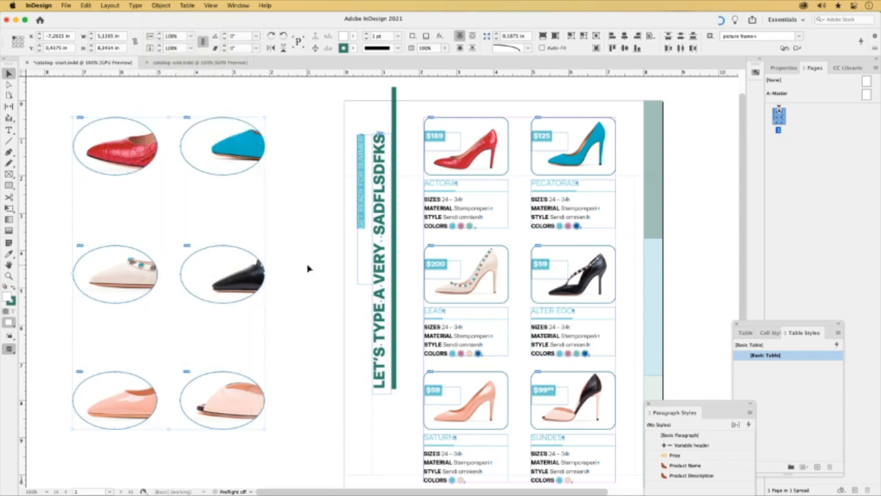
- Set the width and height of the red shoe's elliptical frame to 1 in, making it a circle
{"action": "left_click", "coordinate": [309, 269]}
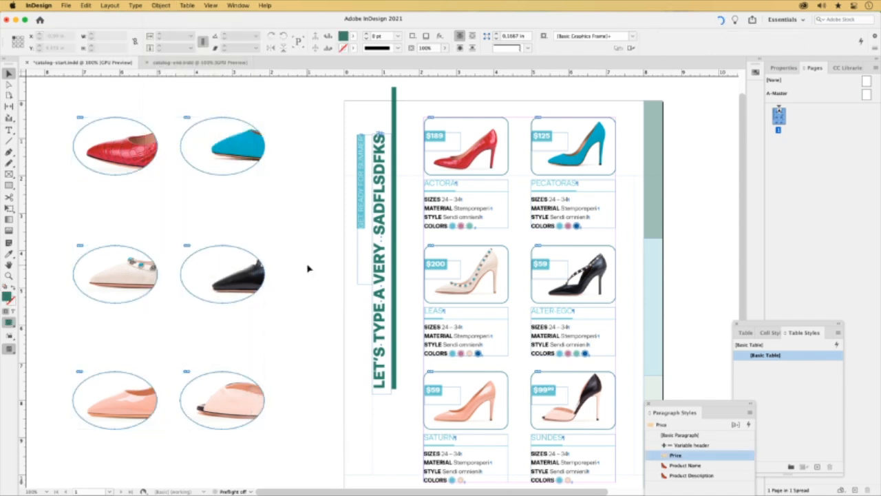
{"action": "left_click_drag", "start_coordinate": [55, 92], "coordinate": [168, 195]}
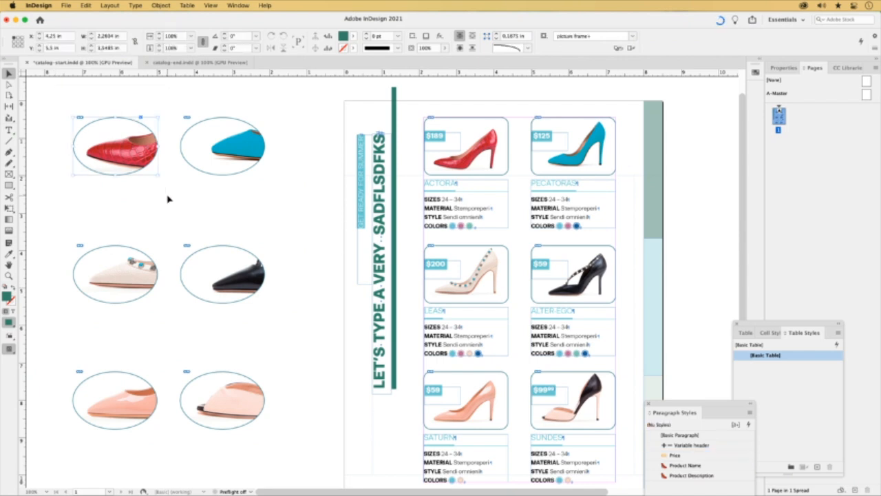
{"action": "left_click", "coordinate": [117, 36]}
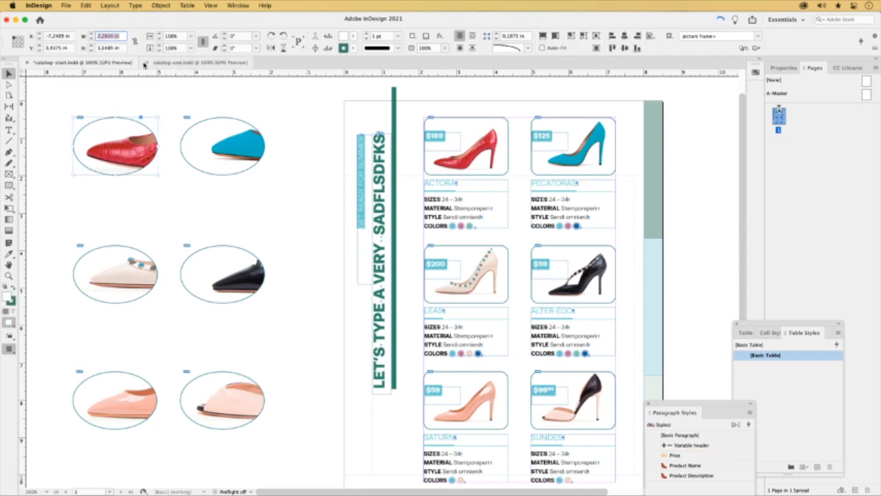
{"action": "type", "text": "3"}
{"action": "key", "text": "Return"}
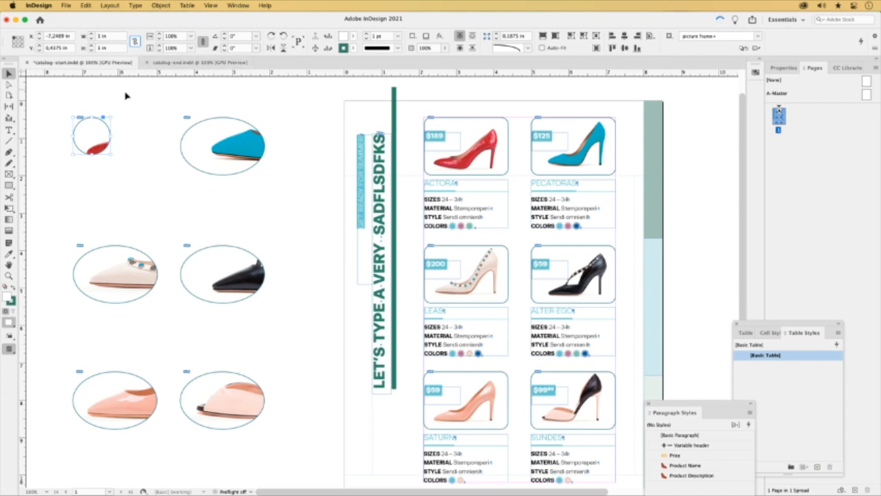
- Repeat the resize on all six duplicated frames with Transform Sequence Again Individually
{"action": "left_click", "coordinate": [126, 92]}
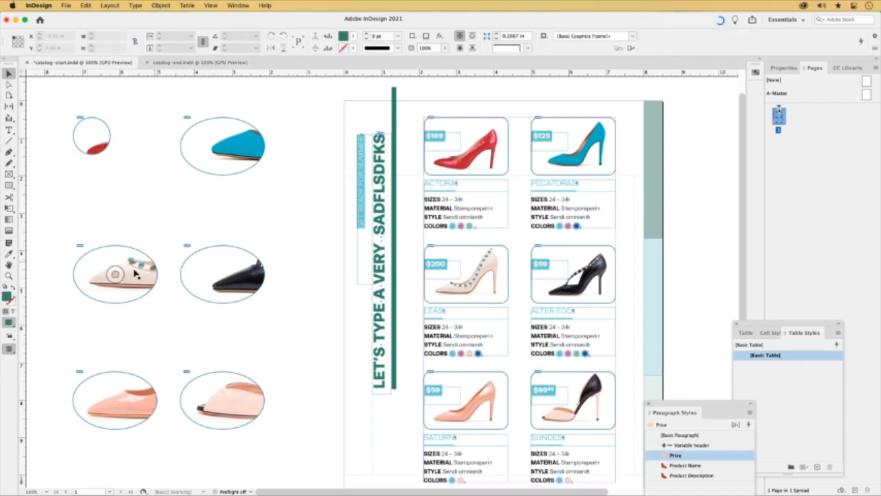
{"action": "left_click_drag", "start_coordinate": [55, 205], "coordinate": [265, 412]}
{"action": "left_click_drag", "start_coordinate": [313, 205], "coordinate": [147, 99]}
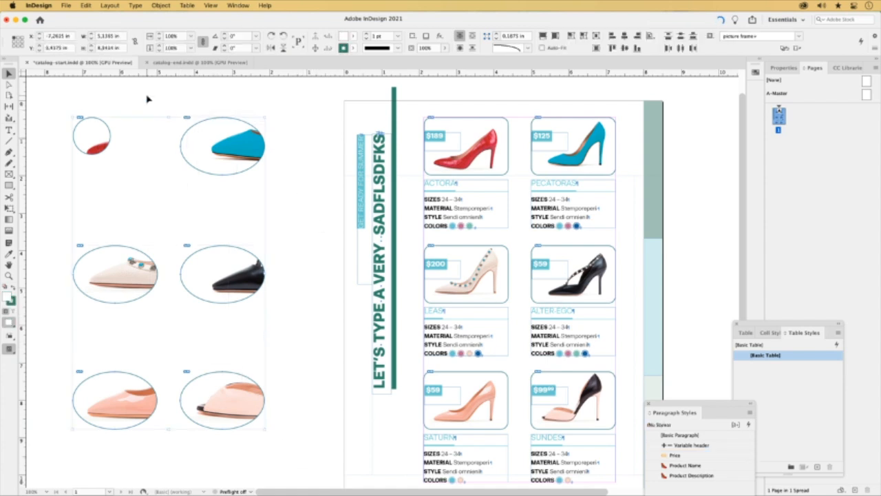
{"action": "left_click", "coordinate": [161, 6]}
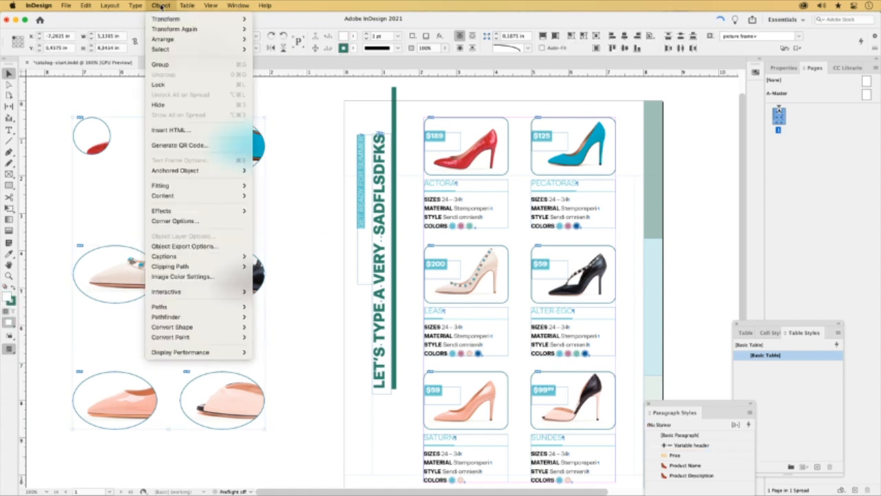
{"action": "mouse_move", "coordinate": [159, 30]}
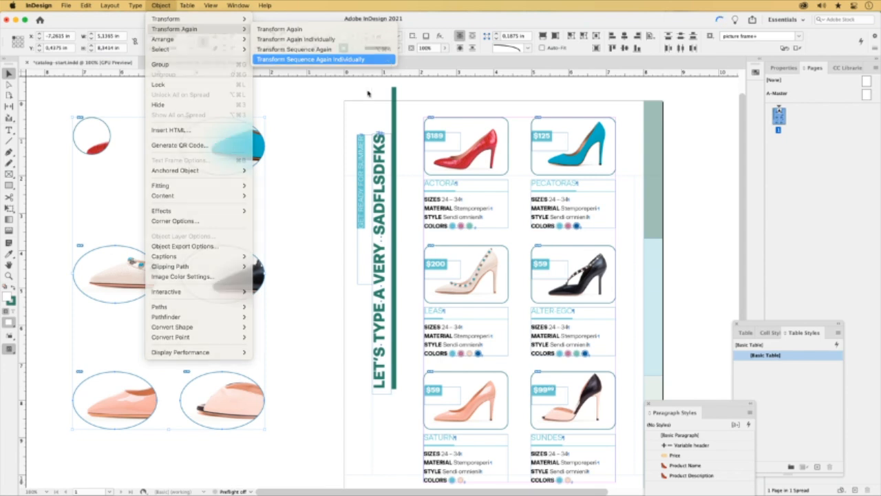
{"action": "left_click", "coordinate": [388, 60]}
- Select the content of all six circular frames and nudge the images about 0.3 in up and 0.2 in left
{"action": "left_click_drag", "start_coordinate": [59, 98], "coordinate": [280, 443]}
{"action": "key", "text": "shift+Escape"}
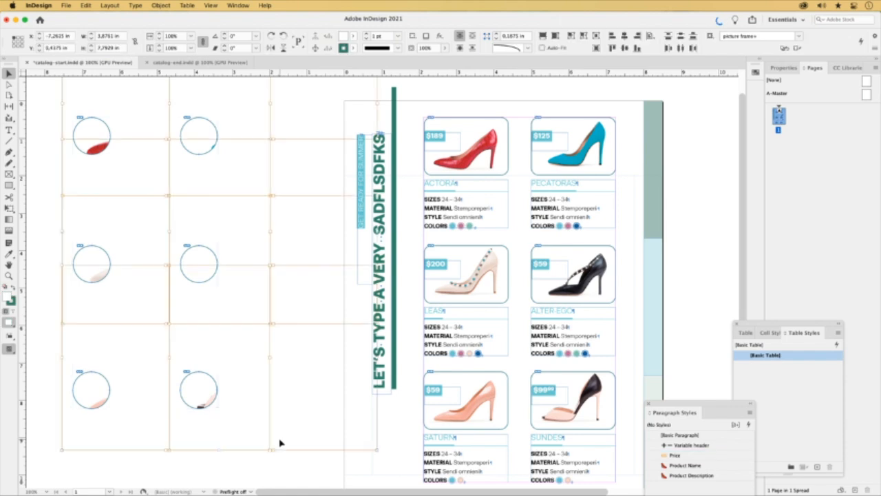
{"action": "key", "text": "shift+Up"}
{"action": "key", "text": "shift+Up"}
{"action": "key", "text": "shift+Up"}
{"action": "key", "text": "shift+Left"}
{"action": "key", "text": "shift+Down"}
{"action": "key", "text": "shift+Left"}
{"action": "key", "text": "shift+Left"}
{"action": "key", "text": "shift+Left"}
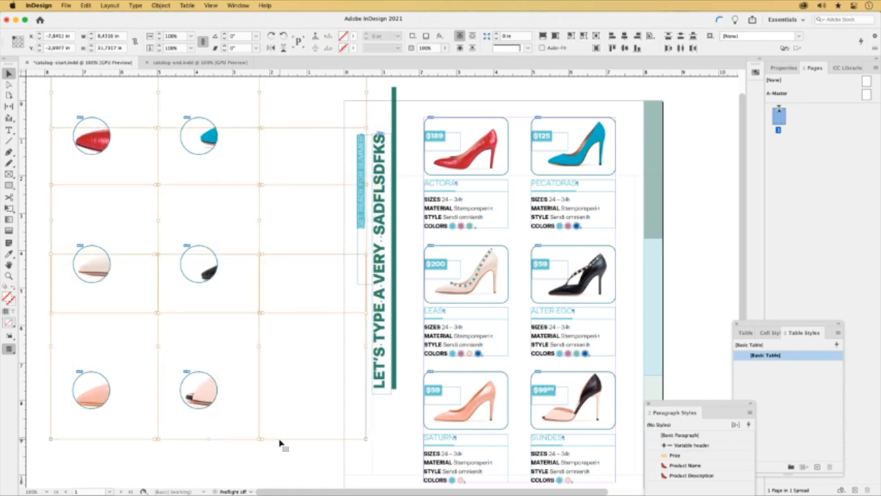
{"action": "key", "text": "shift+Right"}
{"action": "key", "text": "shift+Right"}
{"action": "key", "text": "shift+Right"}
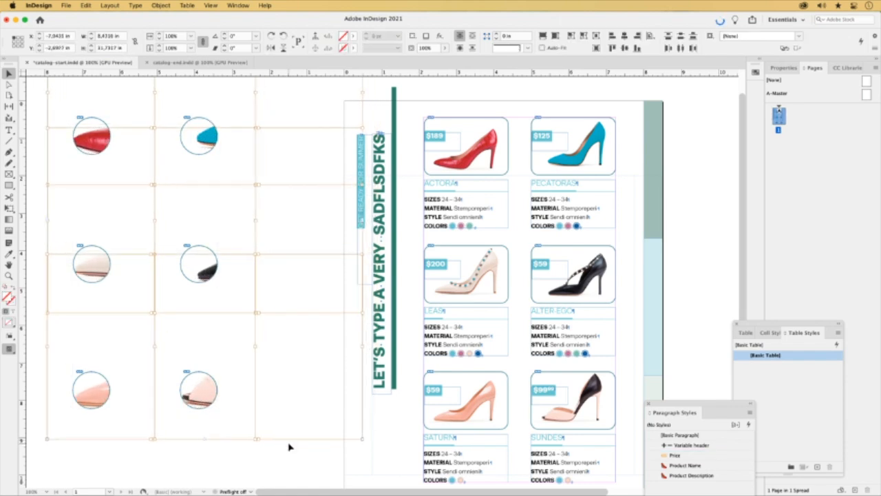
- Nudge the images inside the teal and black shoe circles about 0.5 in left to center the toes
{"action": "left_click", "coordinate": [255, 197]}
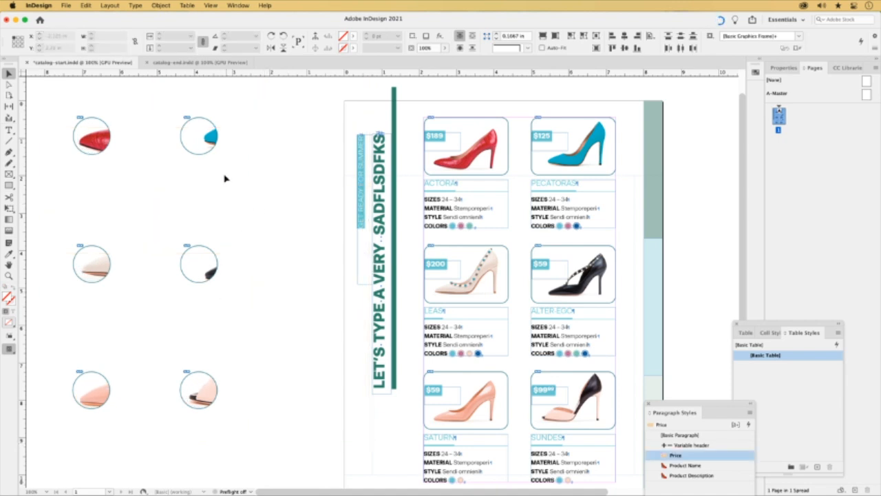
{"action": "left_click_drag", "start_coordinate": [163, 114], "coordinate": [282, 329]}
{"action": "key", "text": "shift+Escape"}
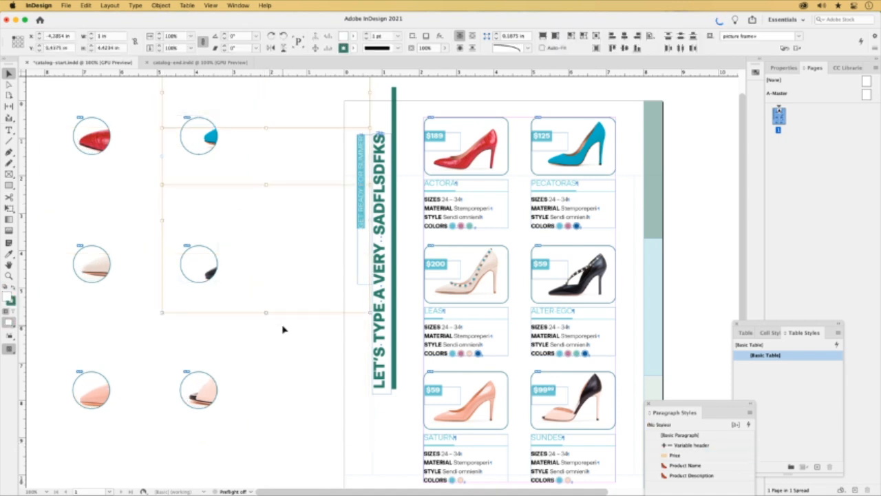
{"action": "key", "text": "shift+Left"}
{"action": "key", "text": "shift+Left"}
{"action": "key", "text": "shift+Left"}
{"action": "key", "text": "Left"}
{"action": "key", "text": "Left"}
{"action": "key", "text": "Left"}
{"action": "key", "text": "Left"}
{"action": "key", "text": "Left"}
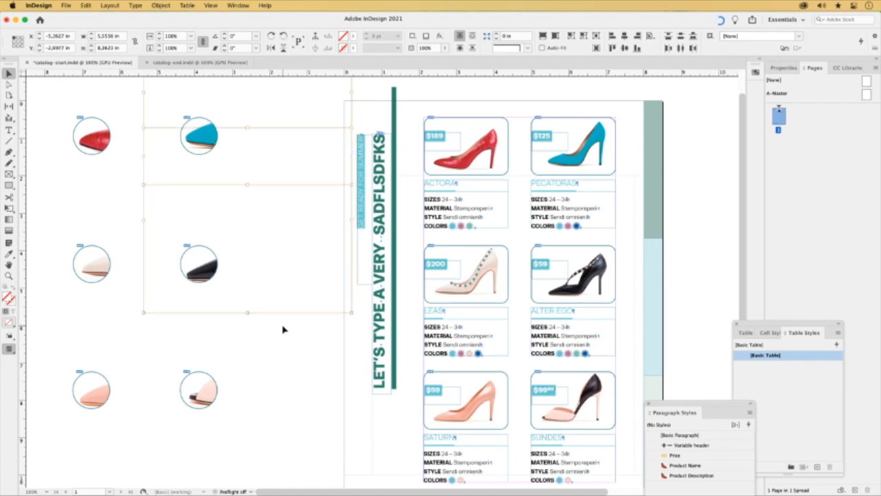
- Move all six detail circles together onto the page, over the right edges of their matching product photos
{"action": "left_click", "coordinate": [133, 346]}
{"action": "left_click_drag", "start_coordinate": [57, 106], "coordinate": [300, 430]}
{"action": "left_click_drag", "start_coordinate": [90, 134], "coordinate": [505, 147]}
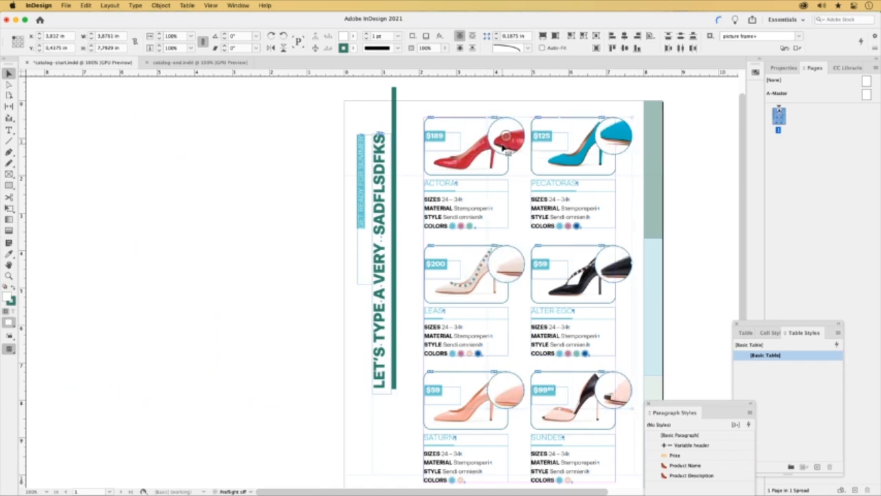
- Nudge the six circles about 0.3 in up so they overlap the upper-right corners of the product frames
{"action": "key", "text": "Up"}
{"action": "key", "text": "Up"}
{"action": "key", "text": "Up"}
{"action": "key", "text": "Up"}
{"action": "key", "text": "Up"}
{"action": "key", "text": "Up"}
{"action": "key", "text": "Up"}
{"action": "key", "text": "Up"}
{"action": "key", "text": "Up"}
{"action": "key", "text": "Up"}
{"action": "key", "text": "Up"}
{"action": "key", "text": "Up"}
{"action": "key", "text": "Up"}
{"action": "key", "text": "Up"}
{"action": "key", "text": "Up"}
{"action": "key", "text": "Up"}
{"action": "key", "text": "Up"}
{"action": "key", "text": "Up"}
{"action": "key", "text": "Up"}
{"action": "key", "text": "Up"}
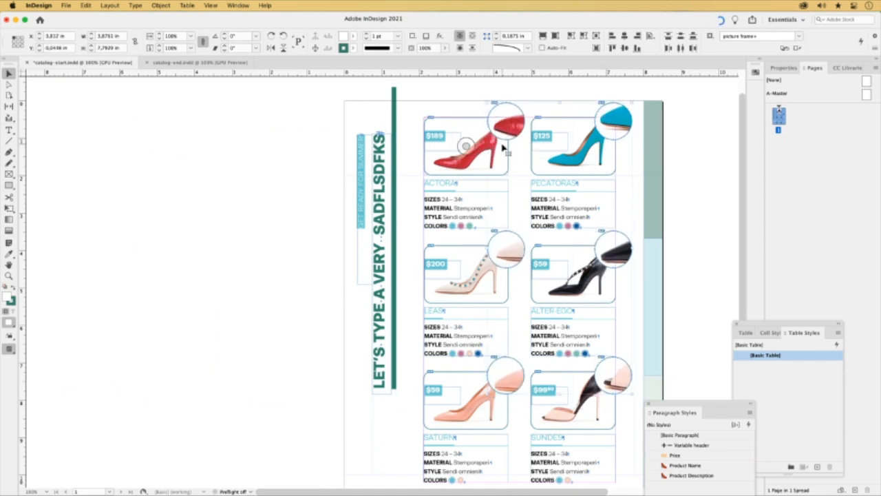
{"action": "key", "text": "Down"}
{"action": "key", "text": "Down"}
{"action": "key", "text": "Down"}
{"action": "key", "text": "Down"}
{"action": "key", "text": "Down"}
{"action": "key", "text": "Down"}
- Deselect the circles and preview the catalog page without guides and frame edges
{"action": "left_click", "coordinate": [262, 203]}
{"action": "left_click_drag", "start_coordinate": [397, 249], "coordinate": [248, 254]}
{"action": "key", "text": "w"}
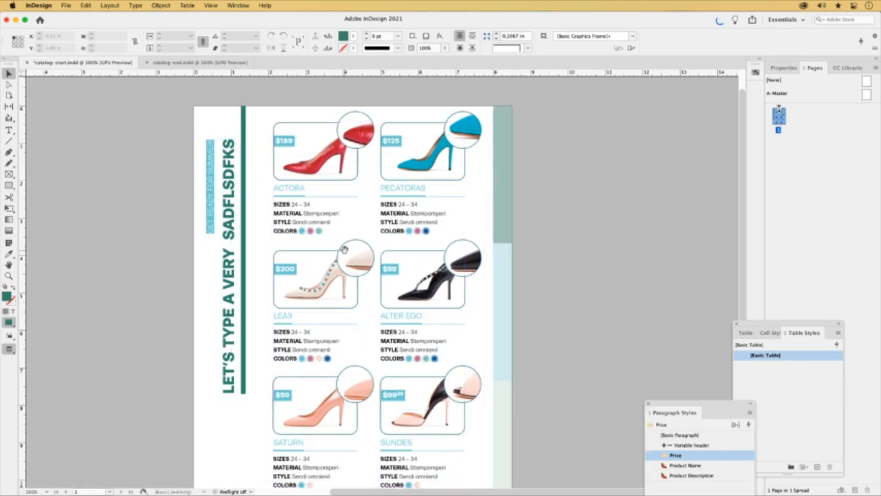